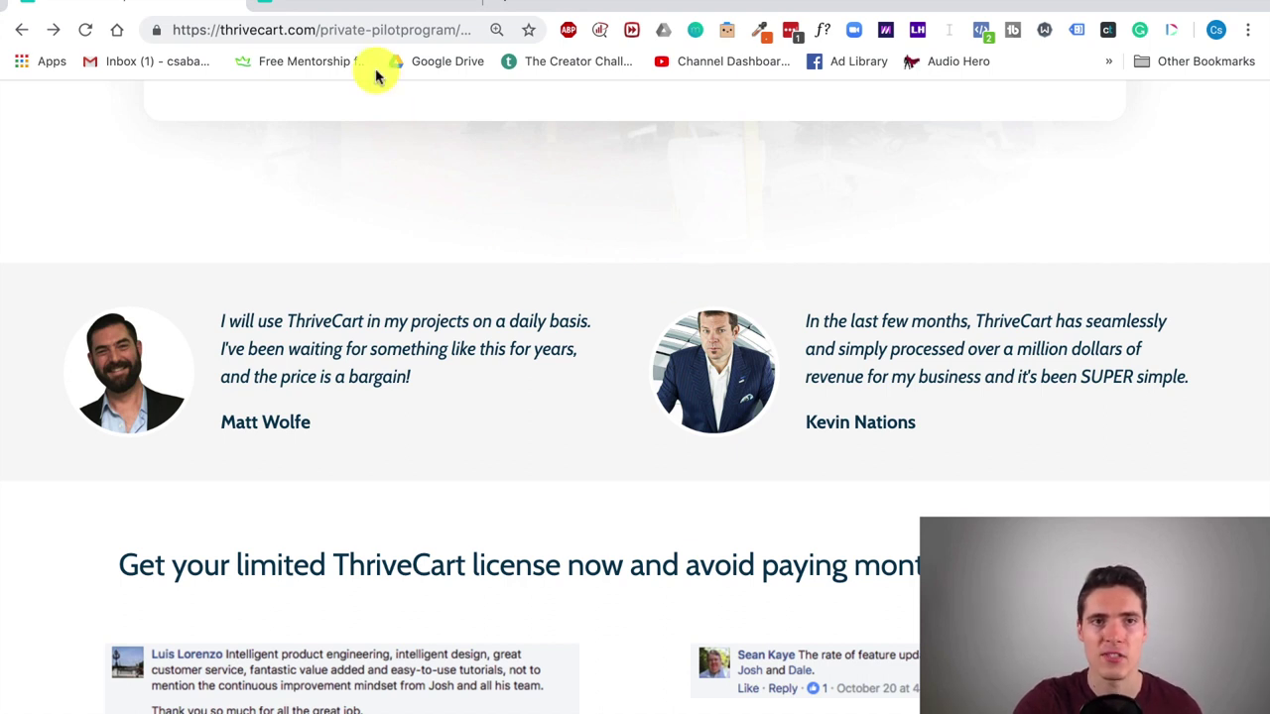
Step: From the Products dashboard, create a new product of type Digital
{"action": "left_click", "coordinate": [236, 8]}
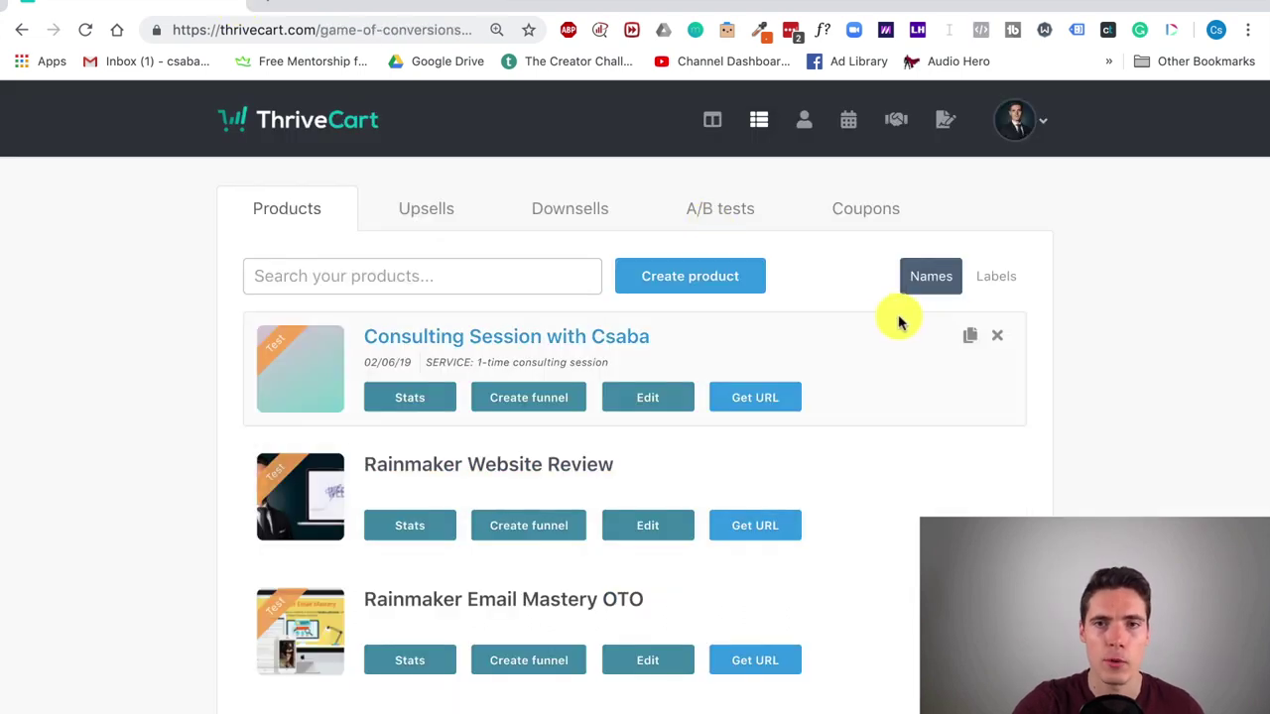
{"action": "scroll", "coordinate": [1021, 466], "scroll_direction": "down", "scroll_amount": 6}
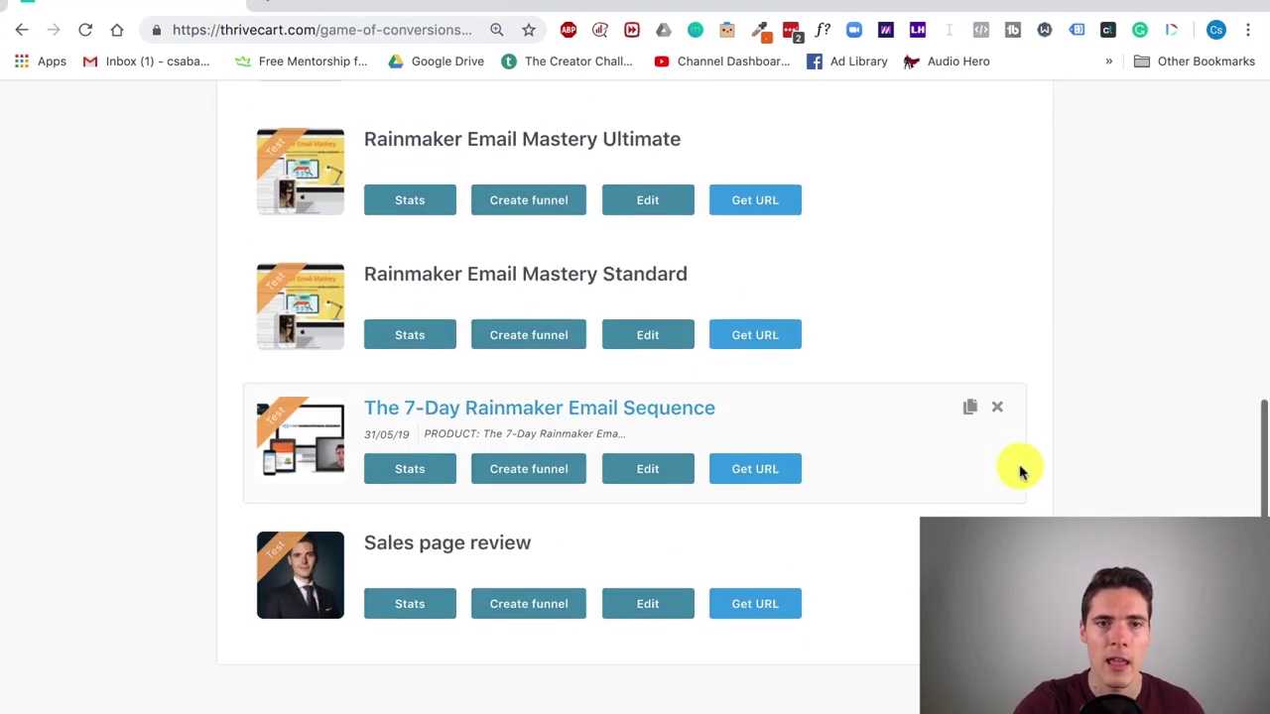
{"action": "scroll", "coordinate": [1020, 466], "scroll_direction": "up", "scroll_amount": 6}
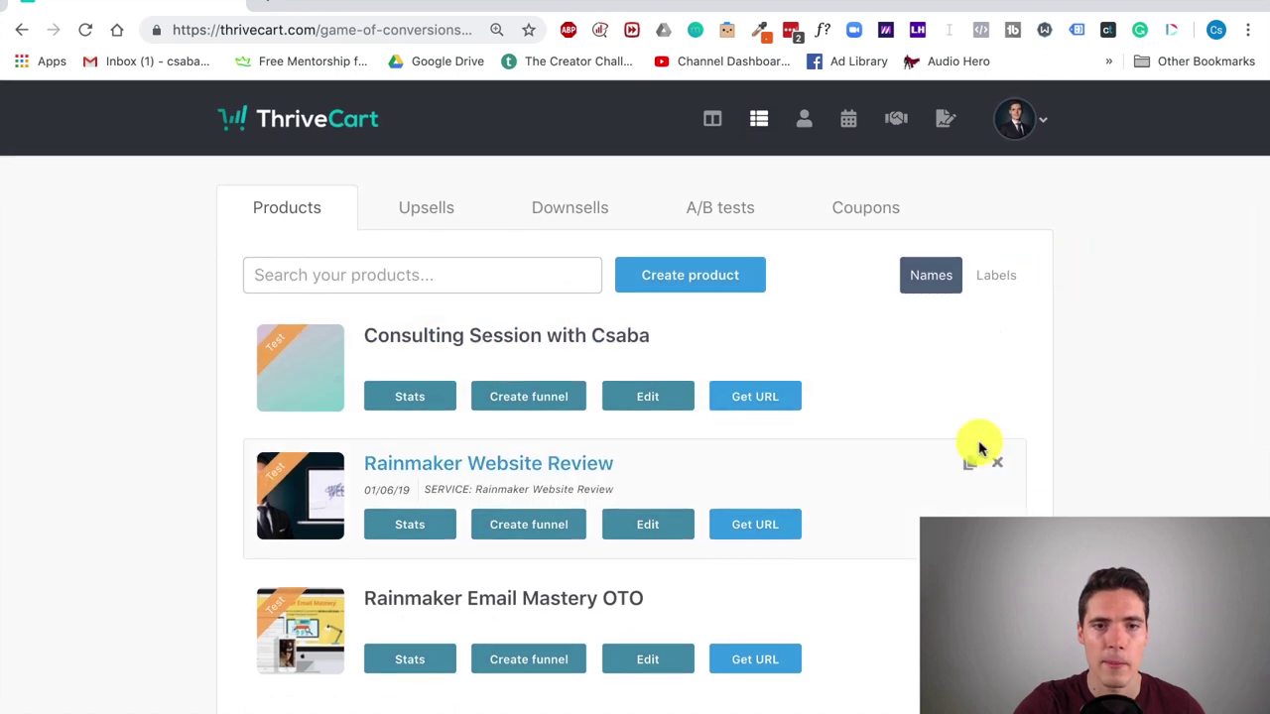
{"action": "scroll", "coordinate": [979, 448], "scroll_direction": "down", "scroll_amount": 6}
{"action": "scroll", "coordinate": [1126, 418], "scroll_direction": "up", "scroll_amount": 2}
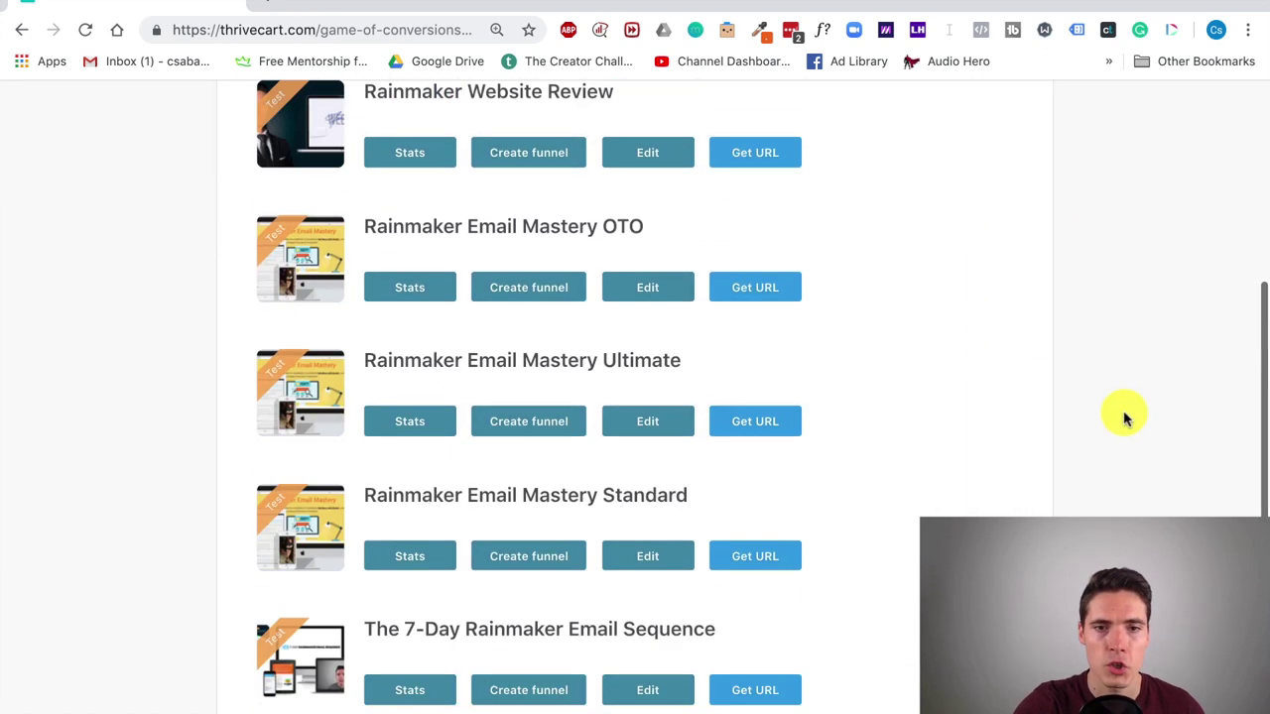
{"action": "scroll", "coordinate": [1126, 417], "scroll_direction": "up", "scroll_amount": 4}
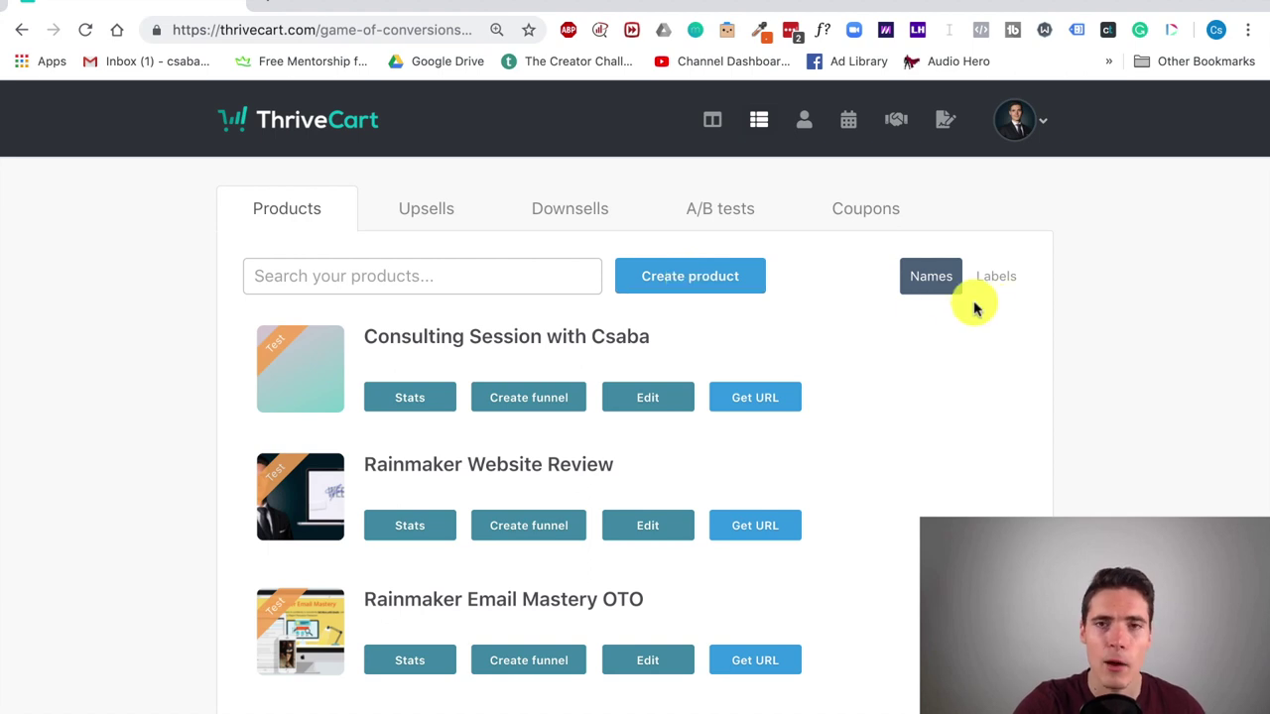
{"action": "left_click", "coordinate": [731, 268]}
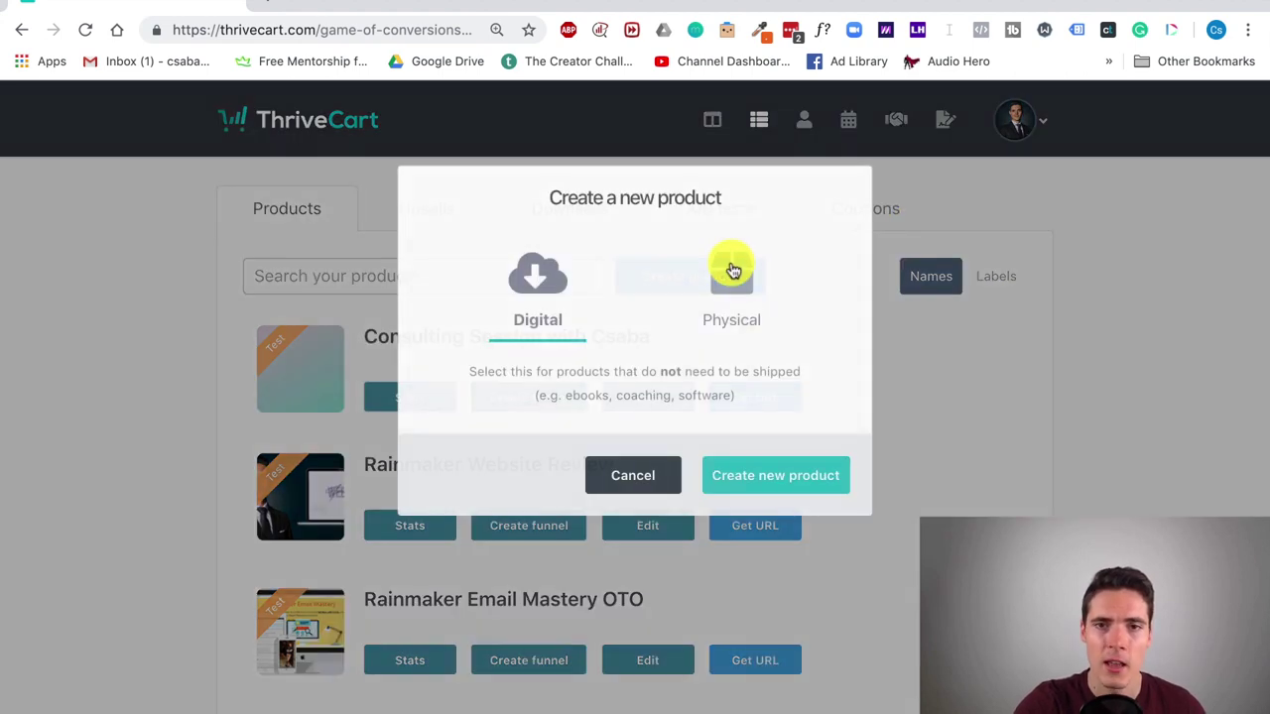
{"action": "left_click", "coordinate": [772, 480]}
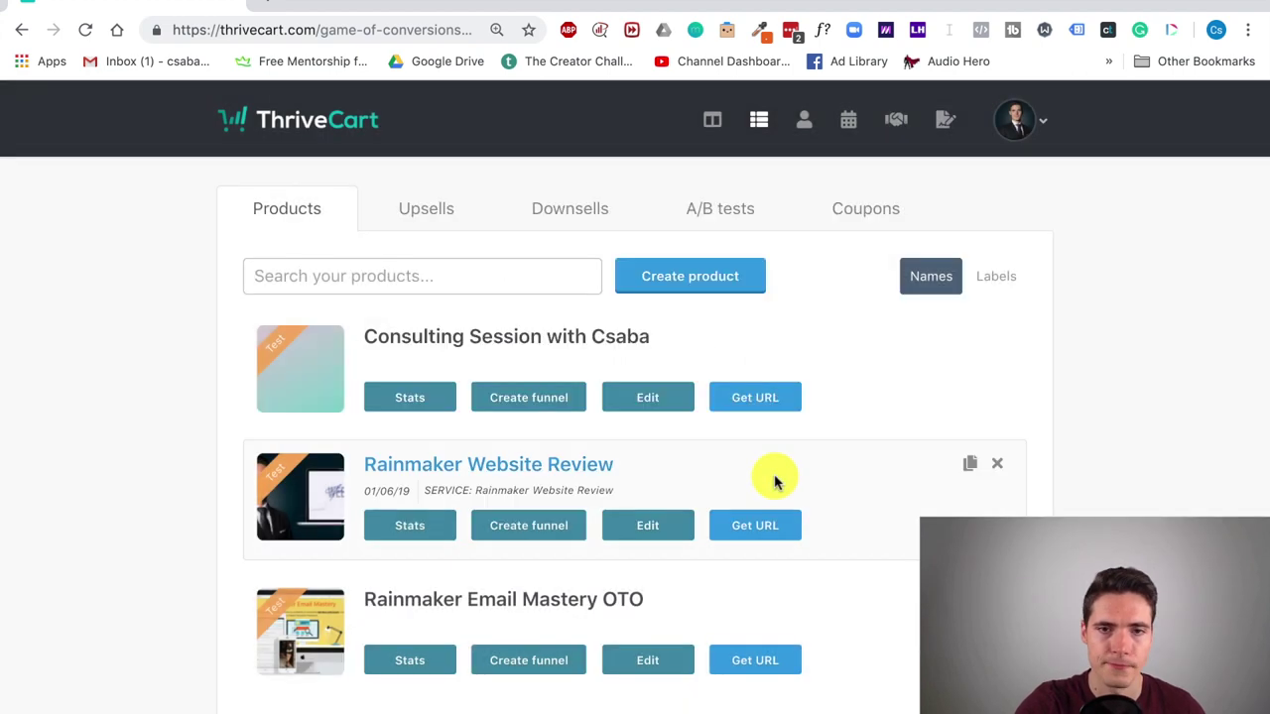
Step: Name the product 'Amazing Product', label it 'Online course', and begin the checkout URL 'checkout-'
{"action": "left_click", "coordinate": [476, 388]}
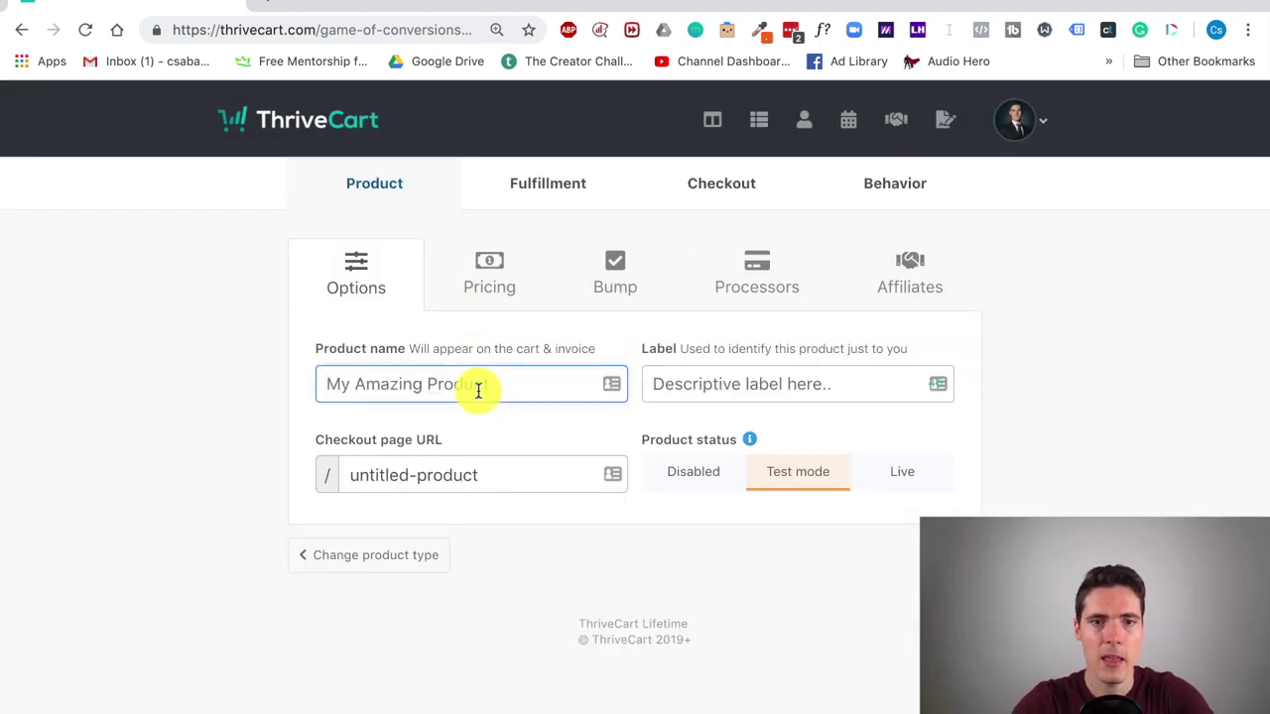
{"action": "type", "text": "Amaz"}
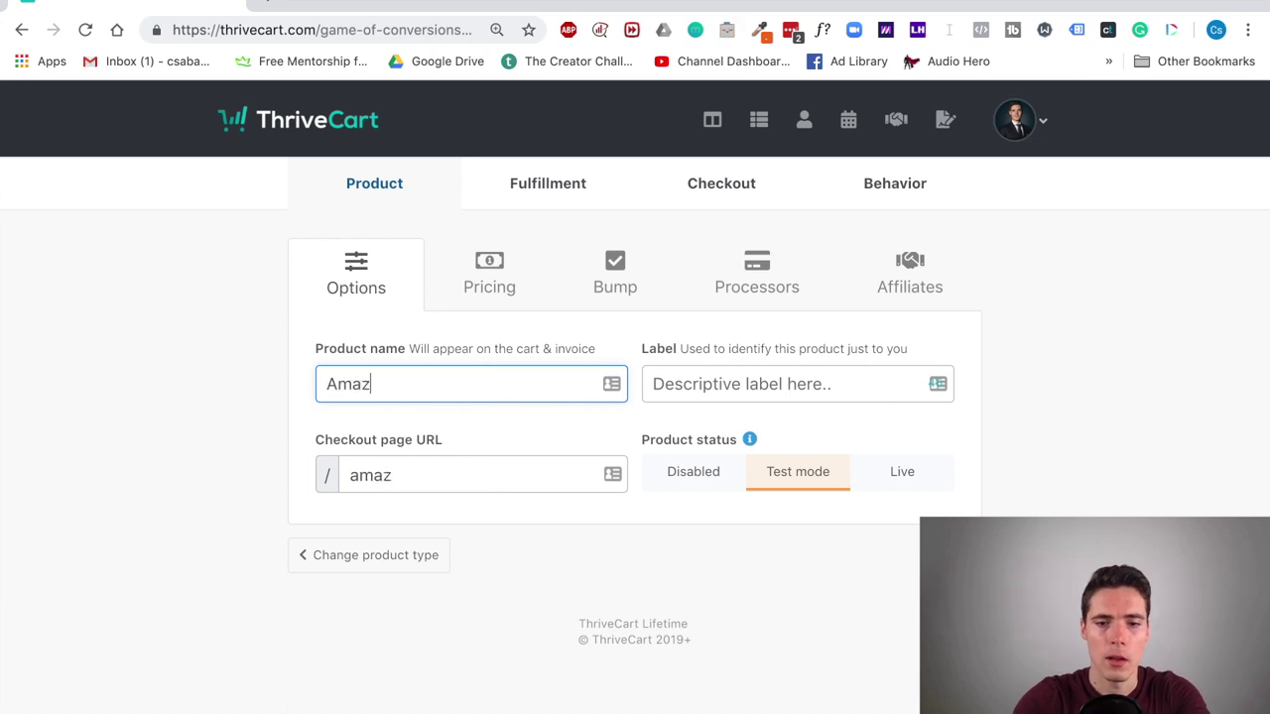
{"action": "type", "text": "ing Product"}
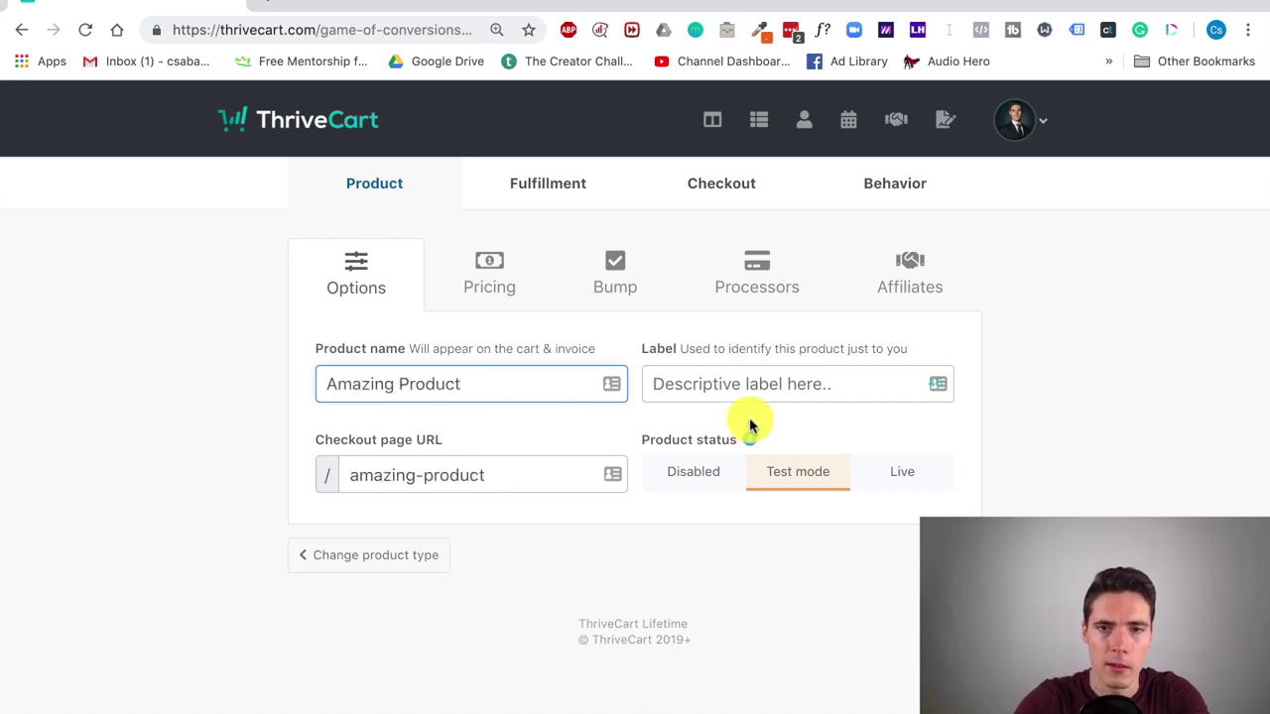
{"action": "left_click", "coordinate": [764, 388]}
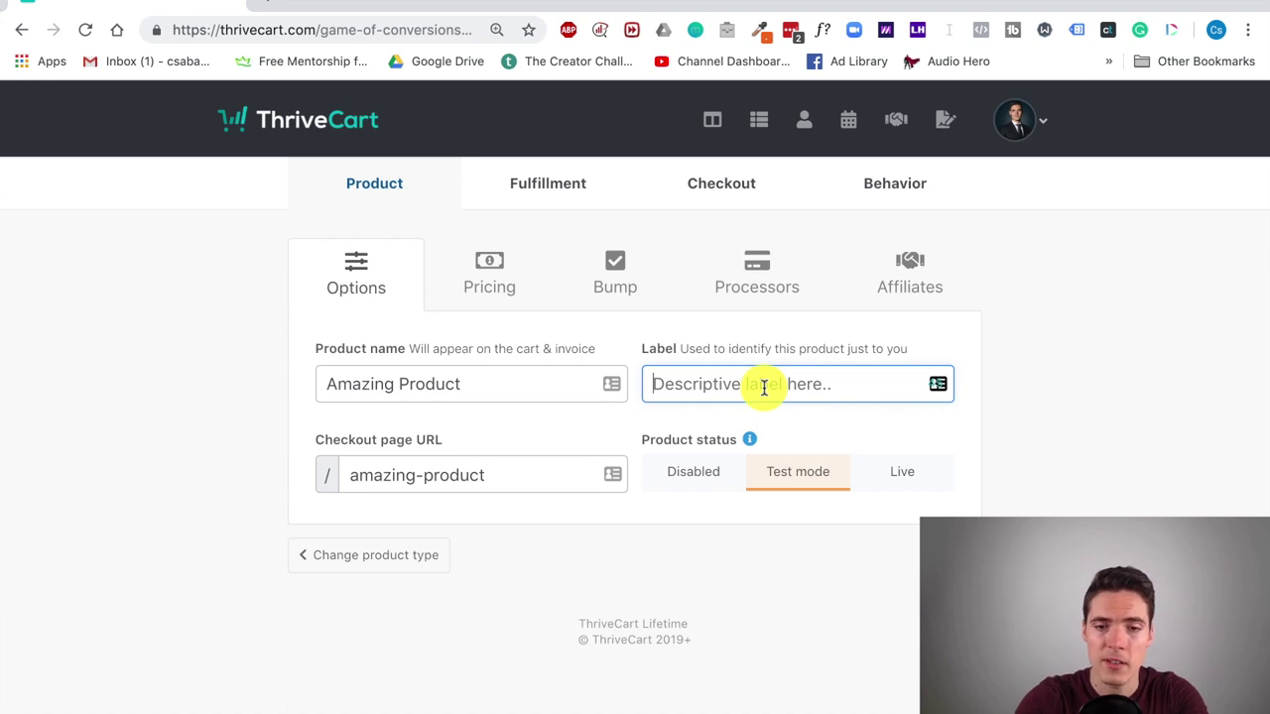
{"action": "type", "text": "S"}
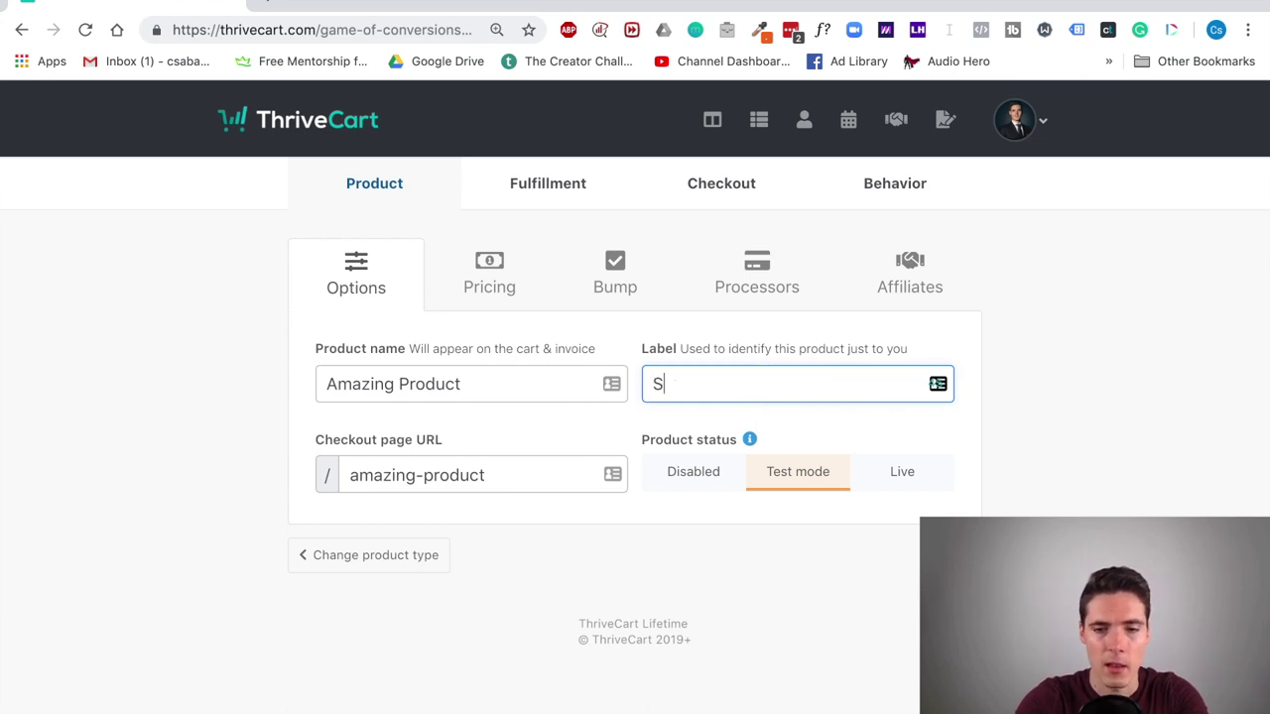
{"action": "key", "text": "BackSpace"}
{"action": "type", "text": "On"}
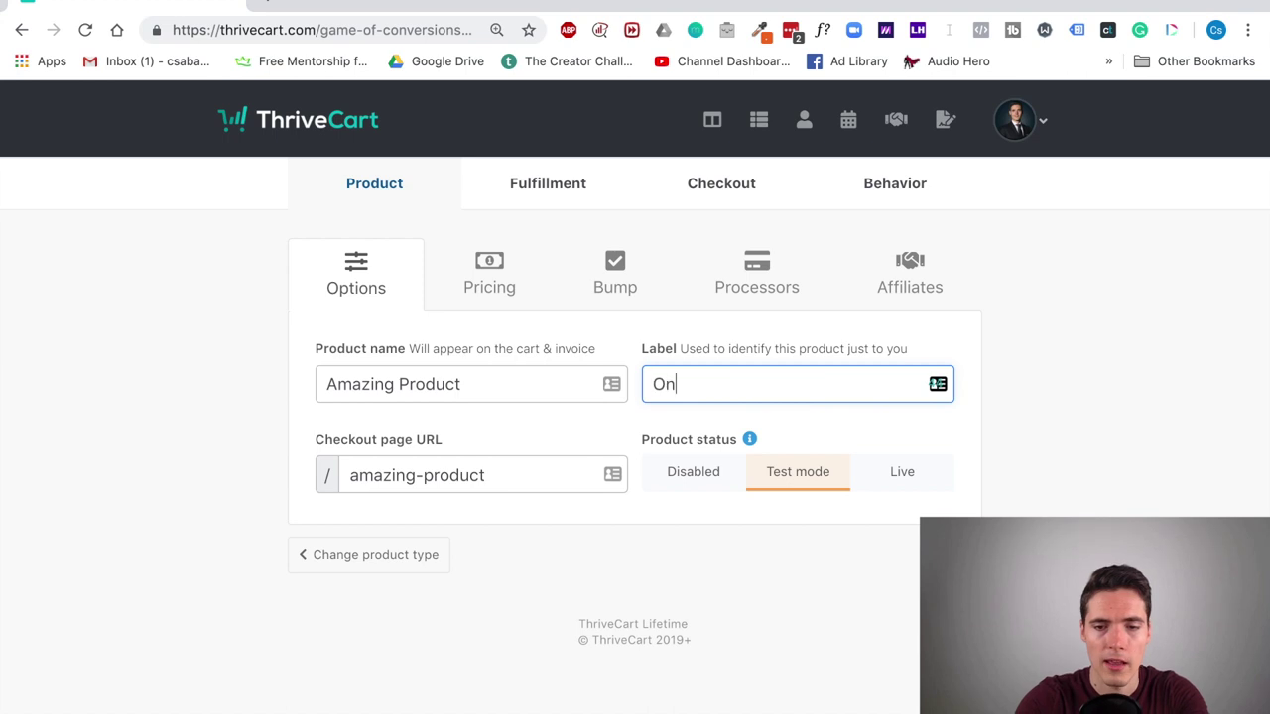
{"action": "type", "text": "line course"}
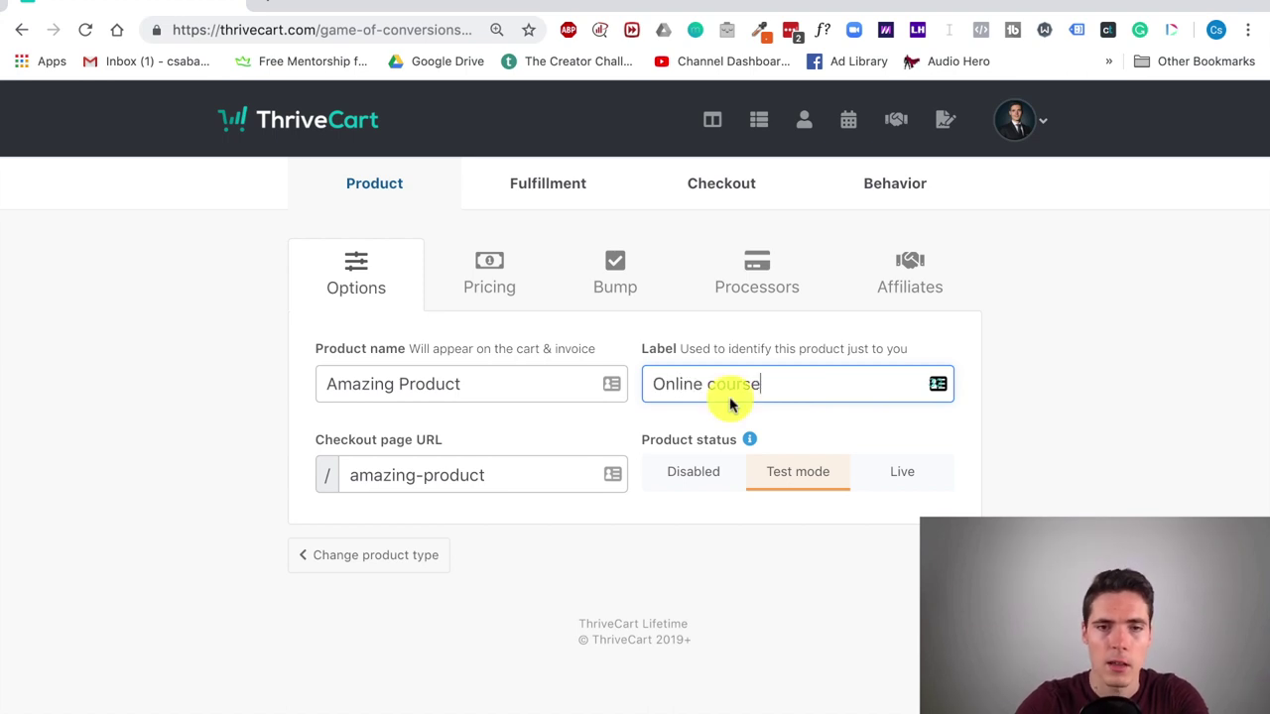
{"action": "left_click", "coordinate": [352, 476]}
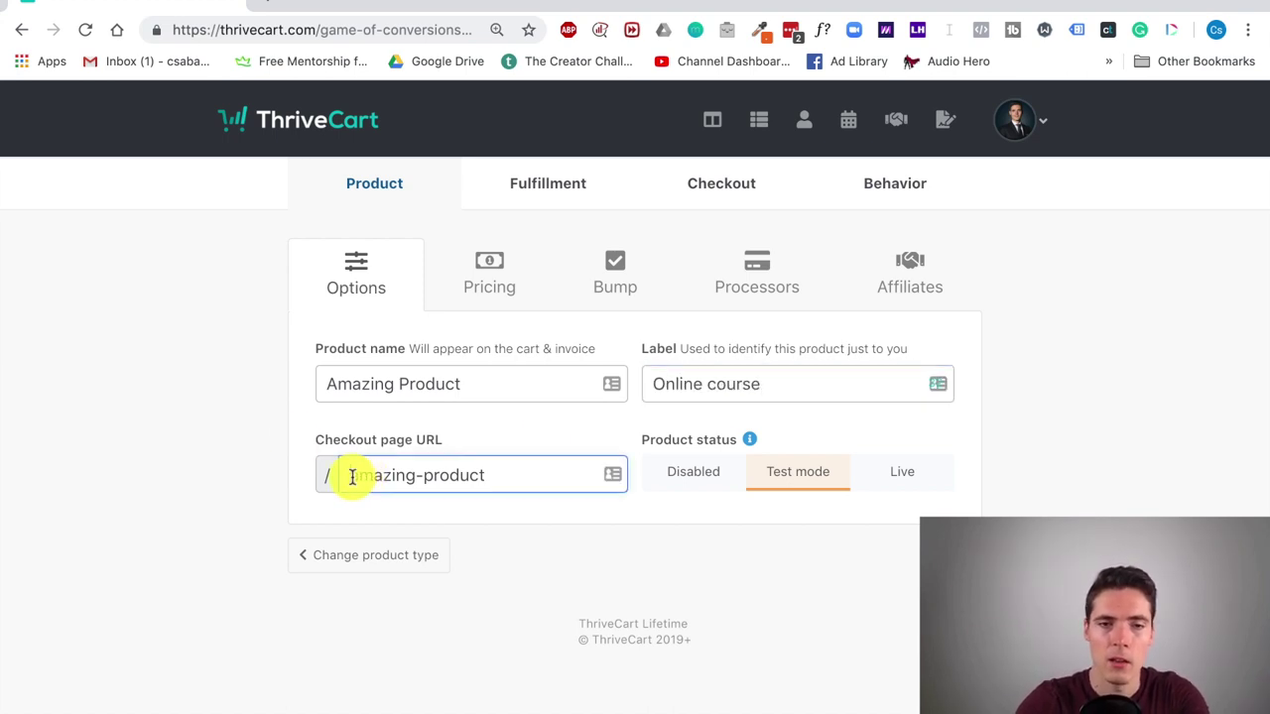
{"action": "type", "text": "checkou"}
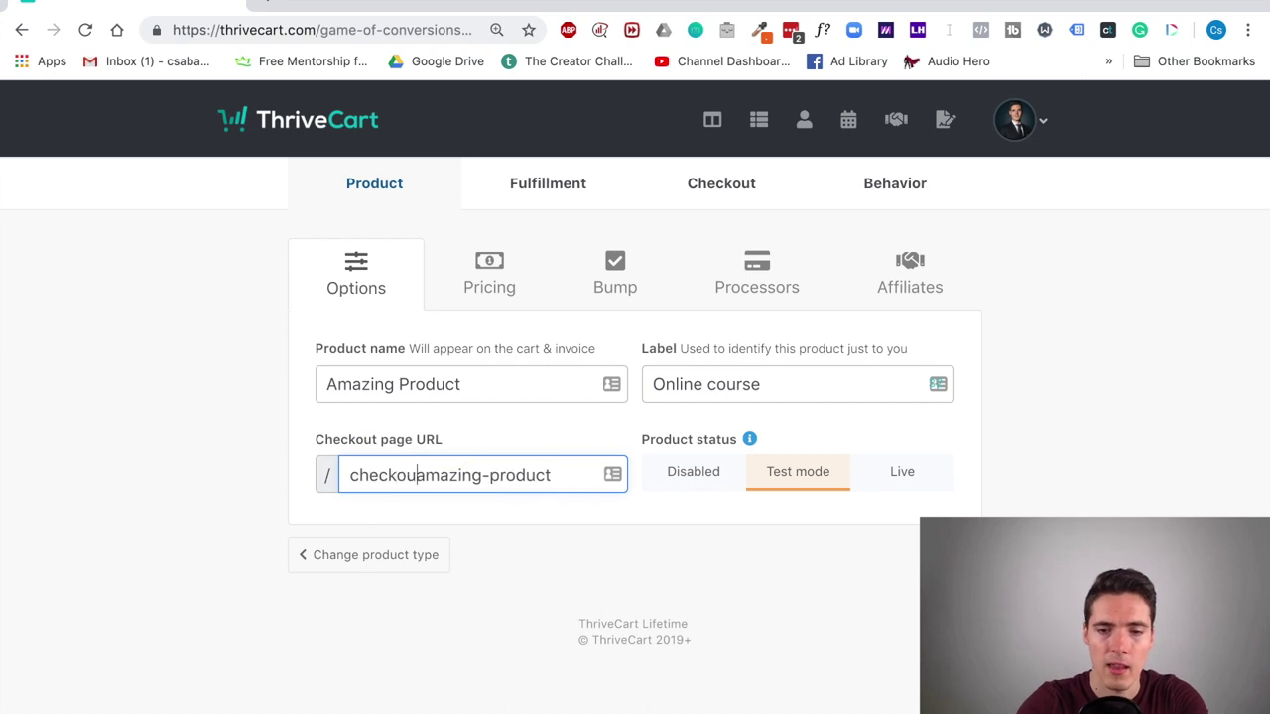
{"action": "type", "text": "t-"}
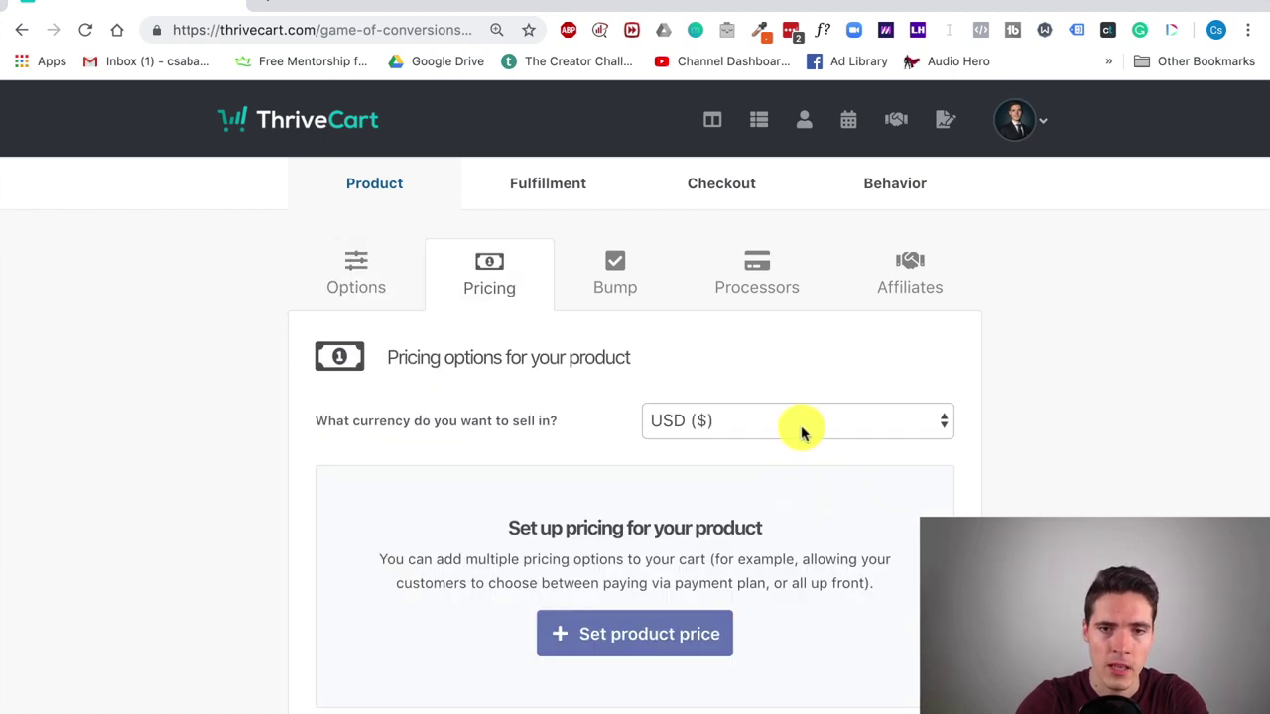
Step: Add a pricing option with a one-time fee of $47 and no trial period
{"action": "scroll", "coordinate": [760, 449], "scroll_direction": "down", "scroll_amount": 1}
{"action": "scroll", "coordinate": [695, 436], "scroll_direction": "down", "scroll_amount": 1}
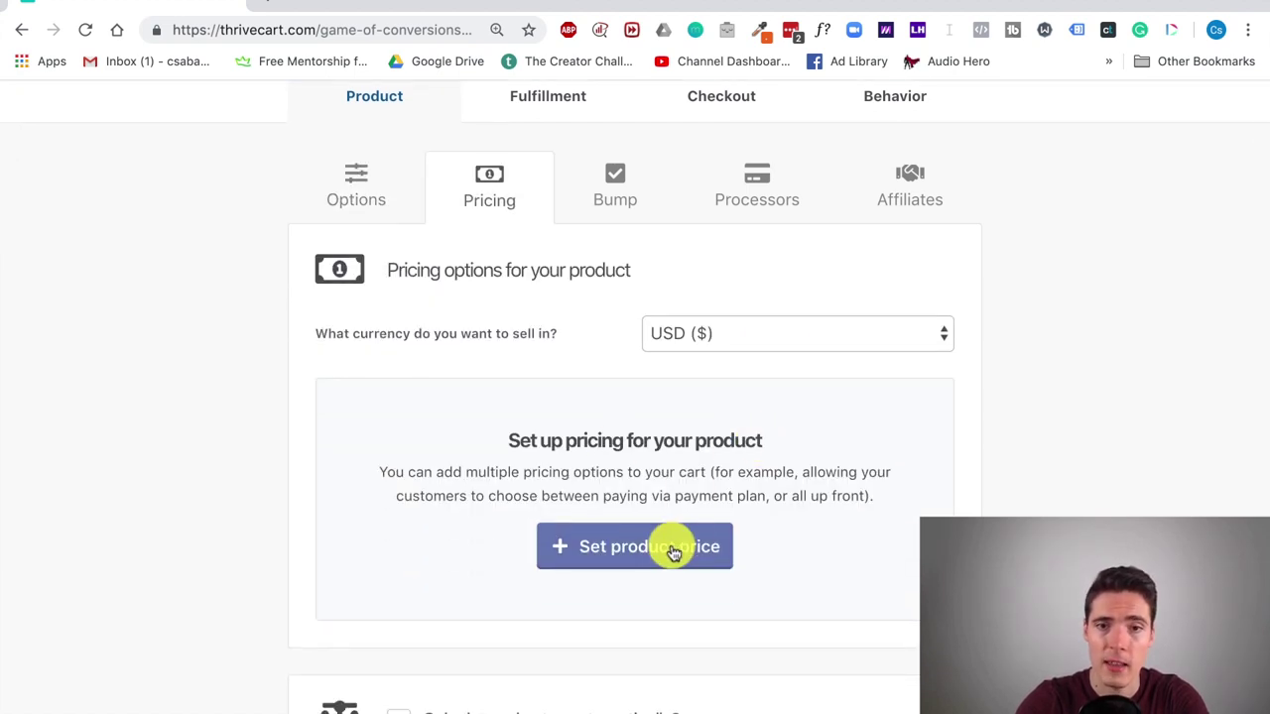
{"action": "left_click", "coordinate": [673, 547]}
{"action": "scroll", "coordinate": [567, 374], "scroll_direction": "down", "scroll_amount": 2}
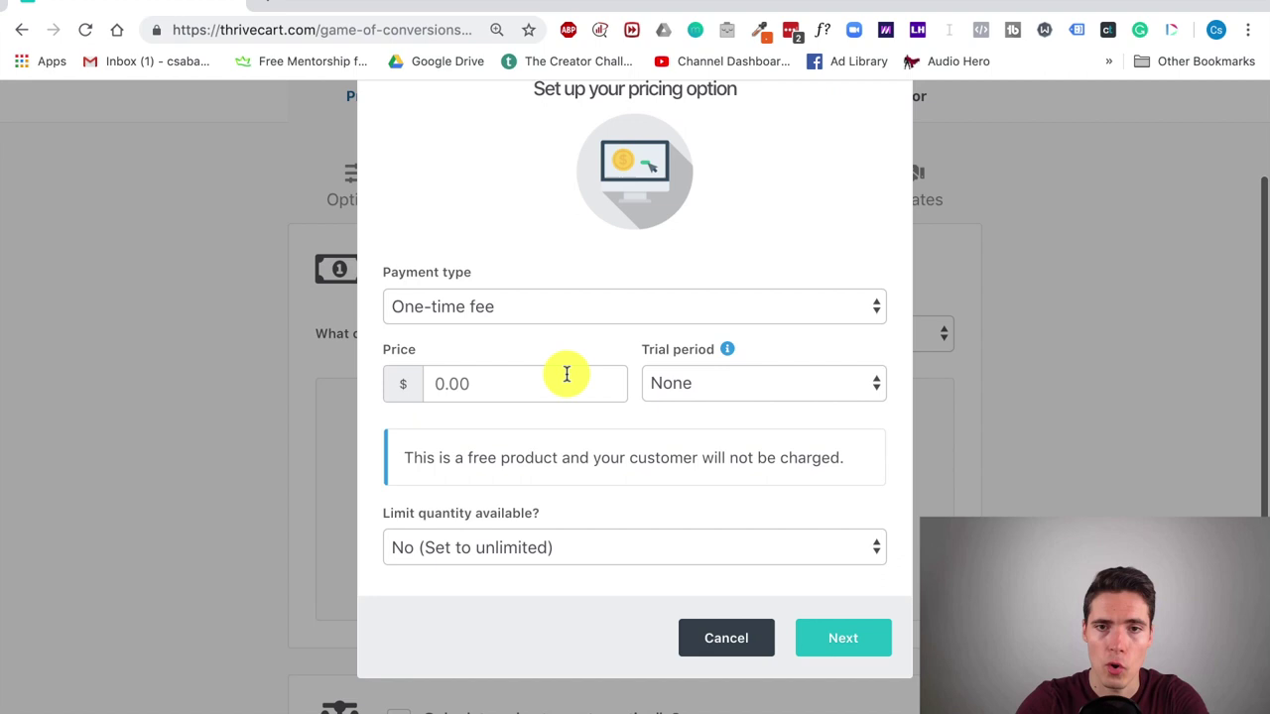
{"action": "left_click", "coordinate": [663, 308]}
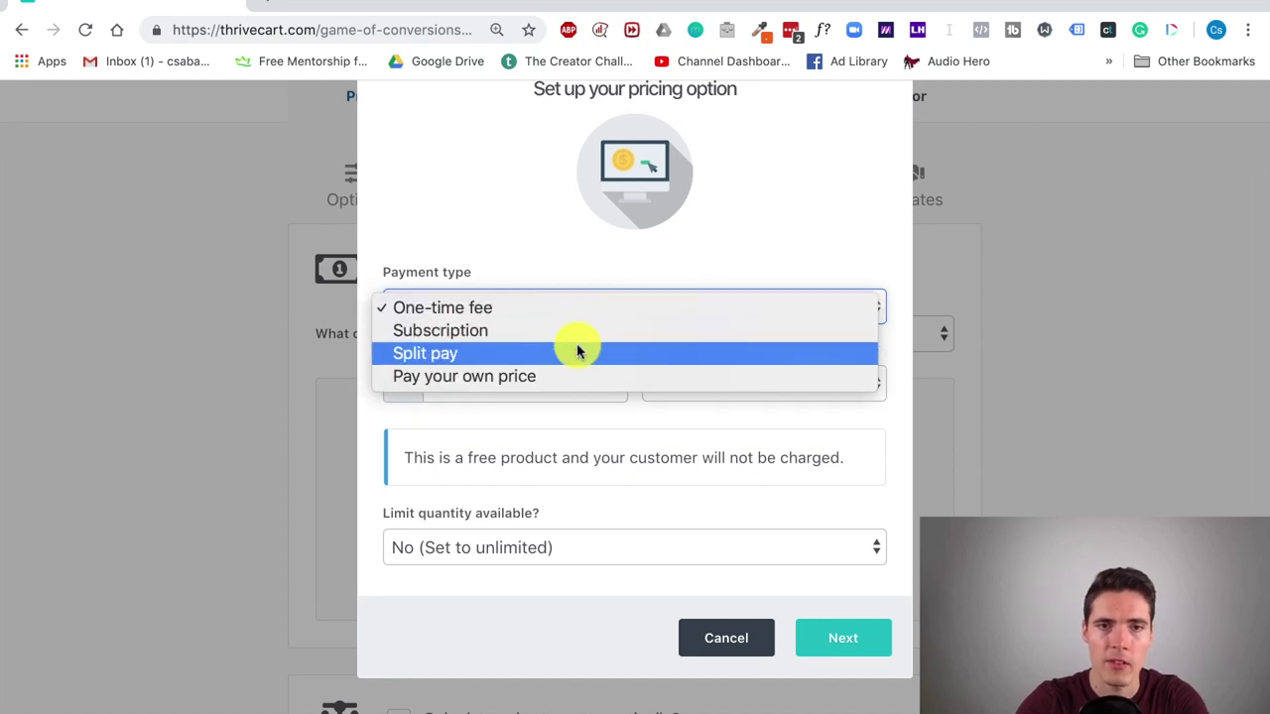
{"action": "left_click", "coordinate": [746, 195]}
{"action": "left_click", "coordinate": [849, 383]}
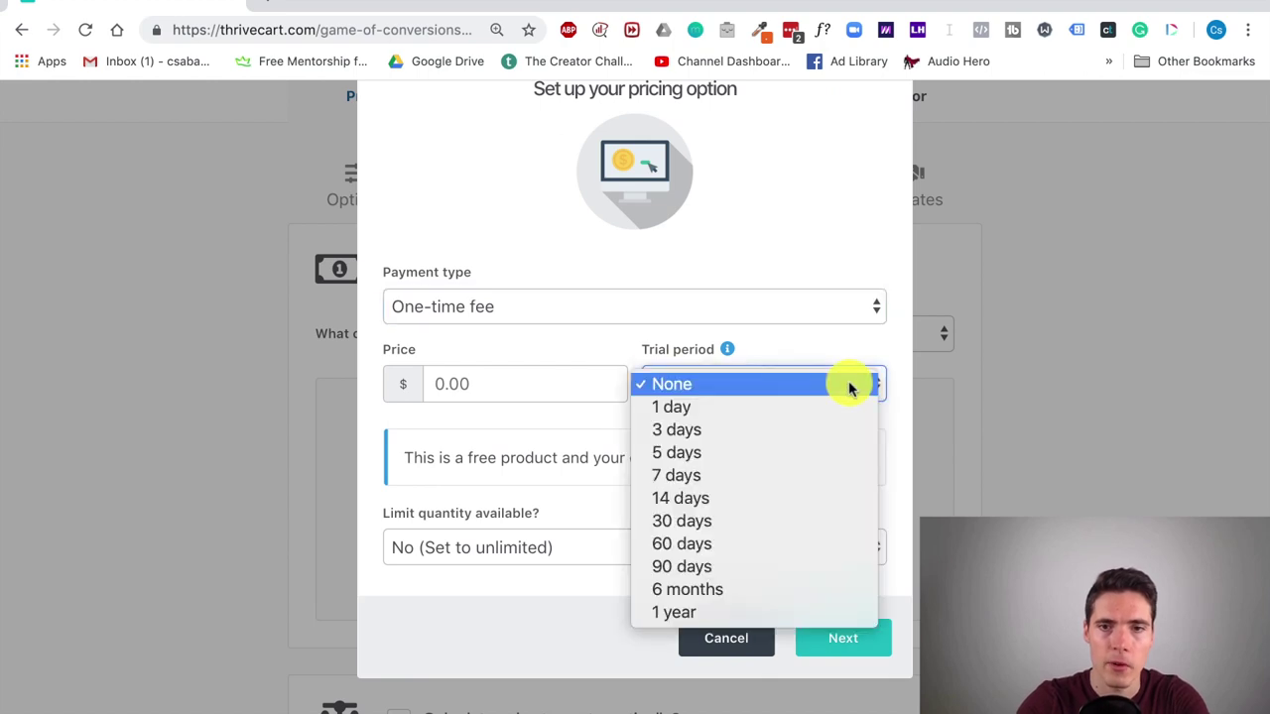
{"action": "left_click", "coordinate": [758, 169]}
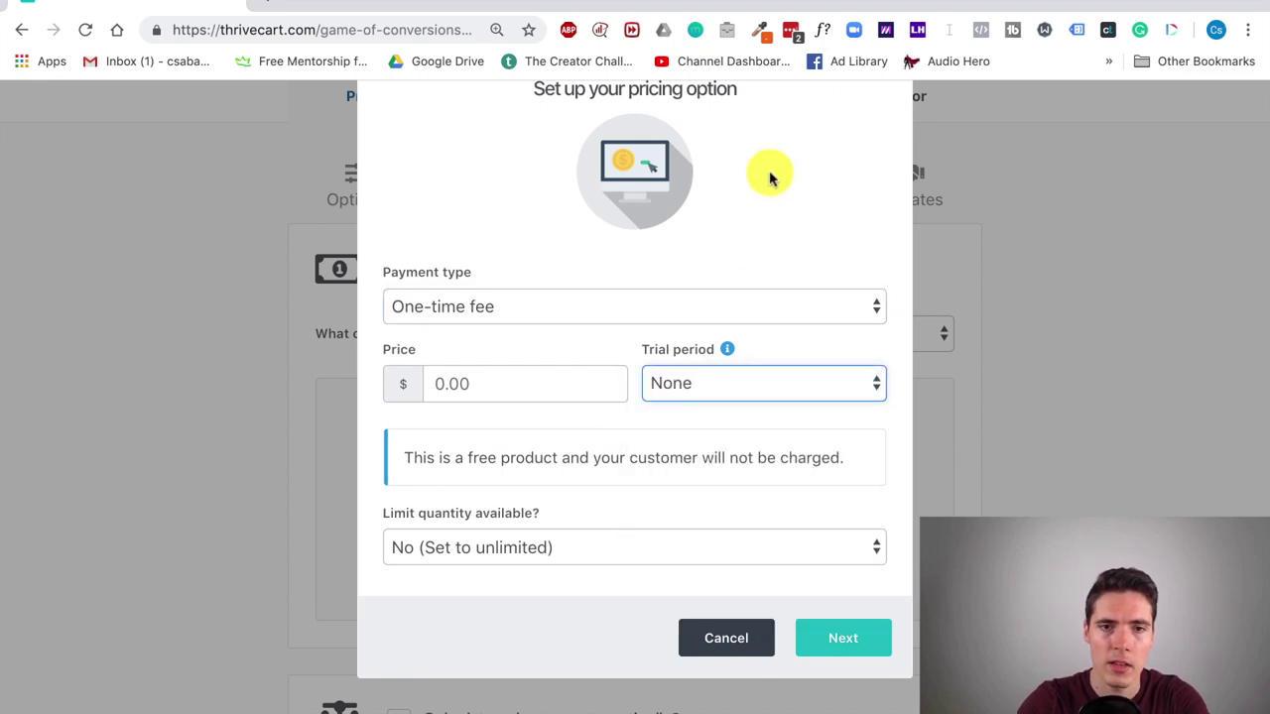
{"action": "left_click", "coordinate": [538, 382]}
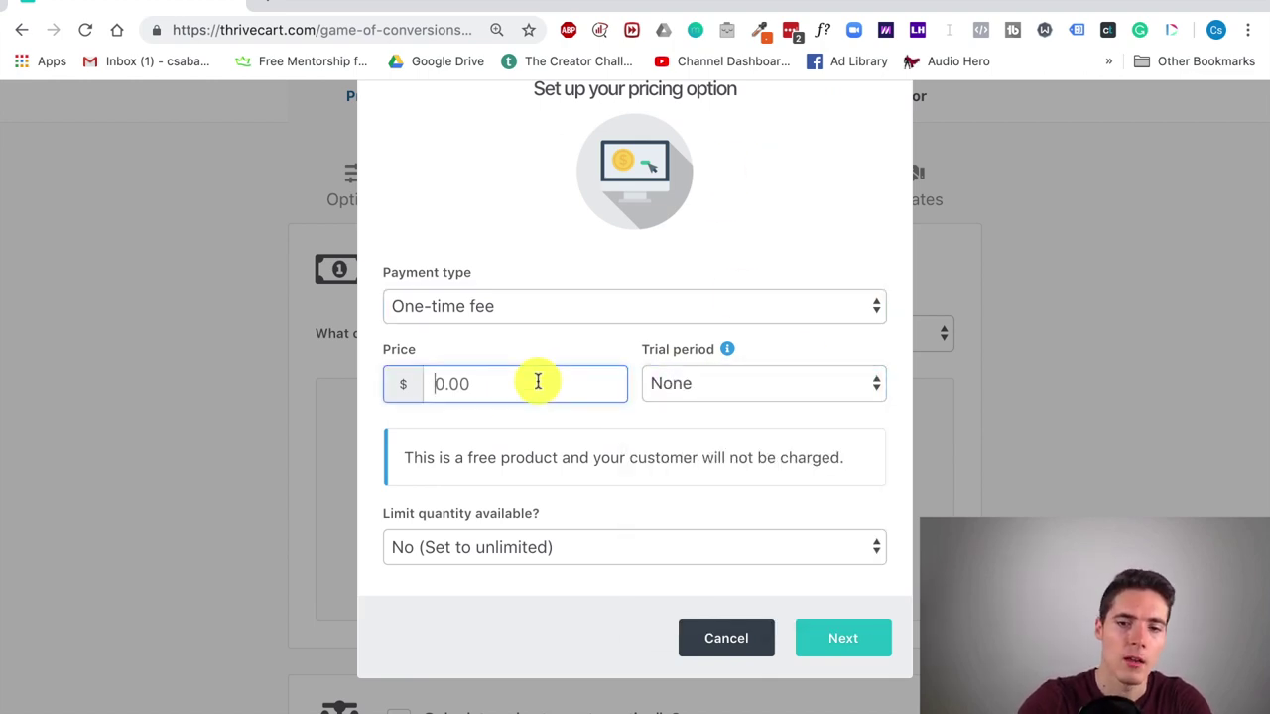
{"action": "type", "text": "47"}
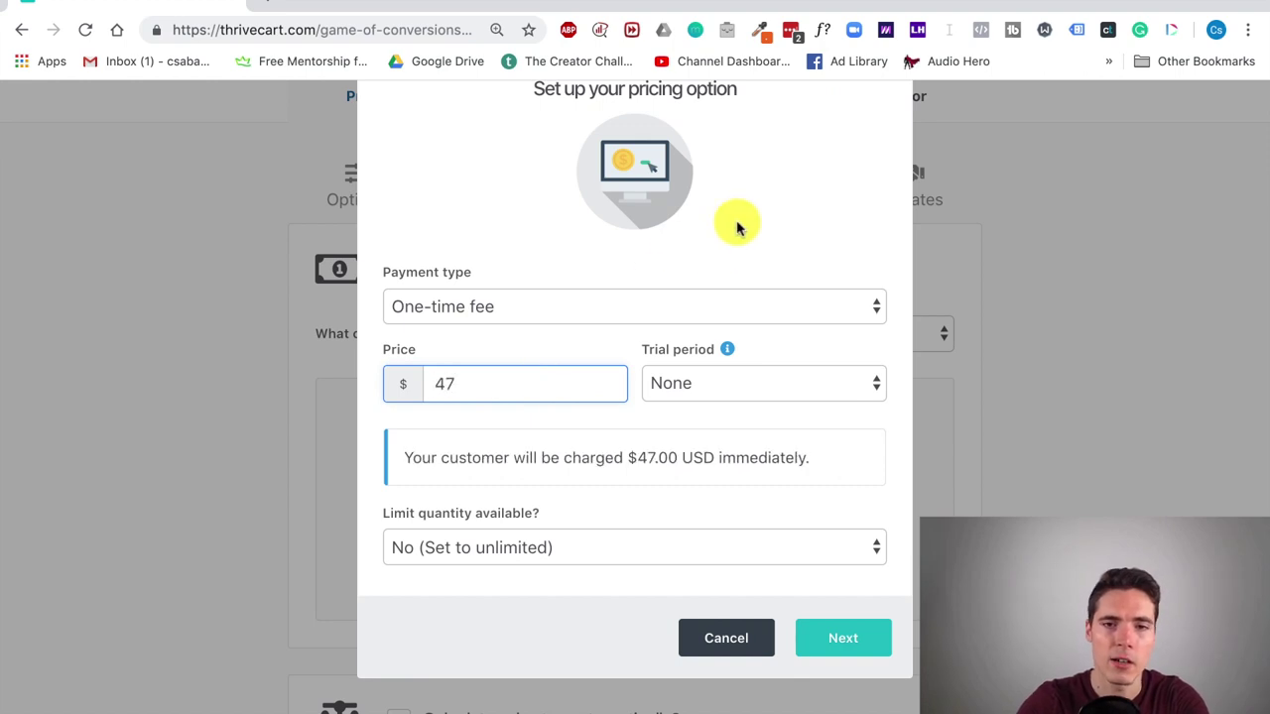
{"action": "left_click", "coordinate": [738, 224]}
Step: Keep quantity unlimited, allow only one purchase at a time, and save the option
{"action": "left_click", "coordinate": [638, 552]}
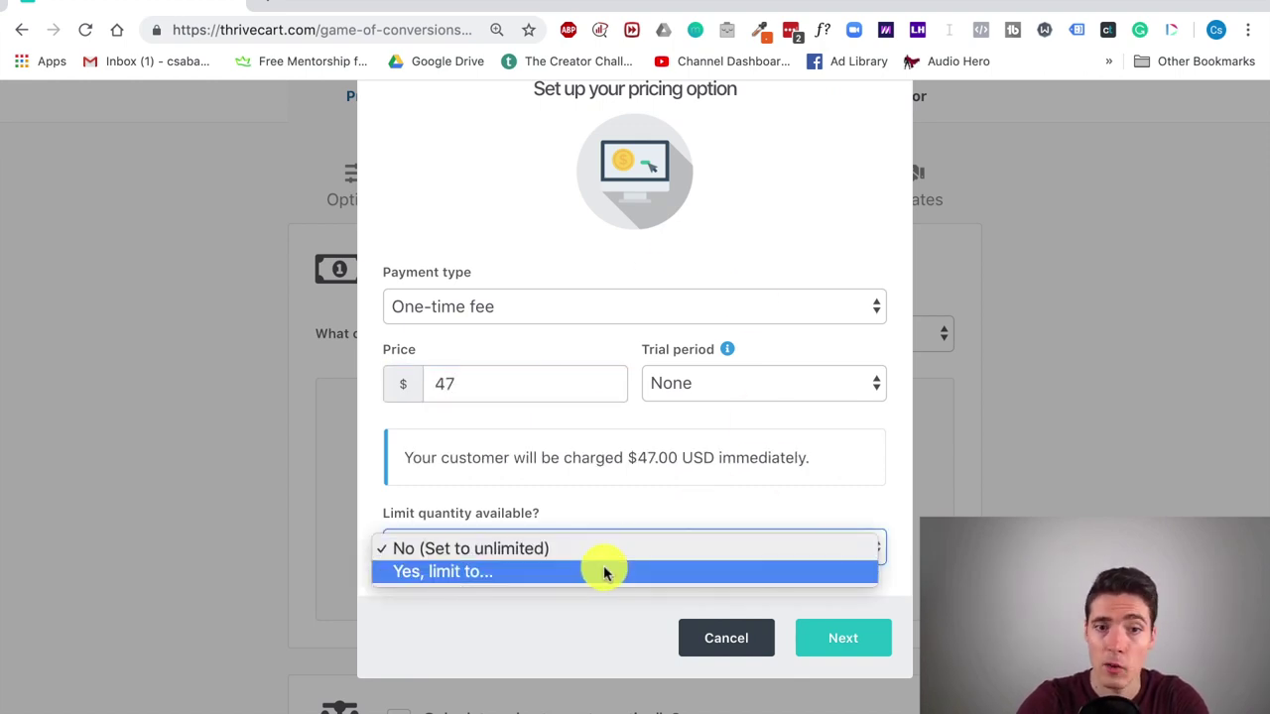
{"action": "left_click", "coordinate": [679, 509]}
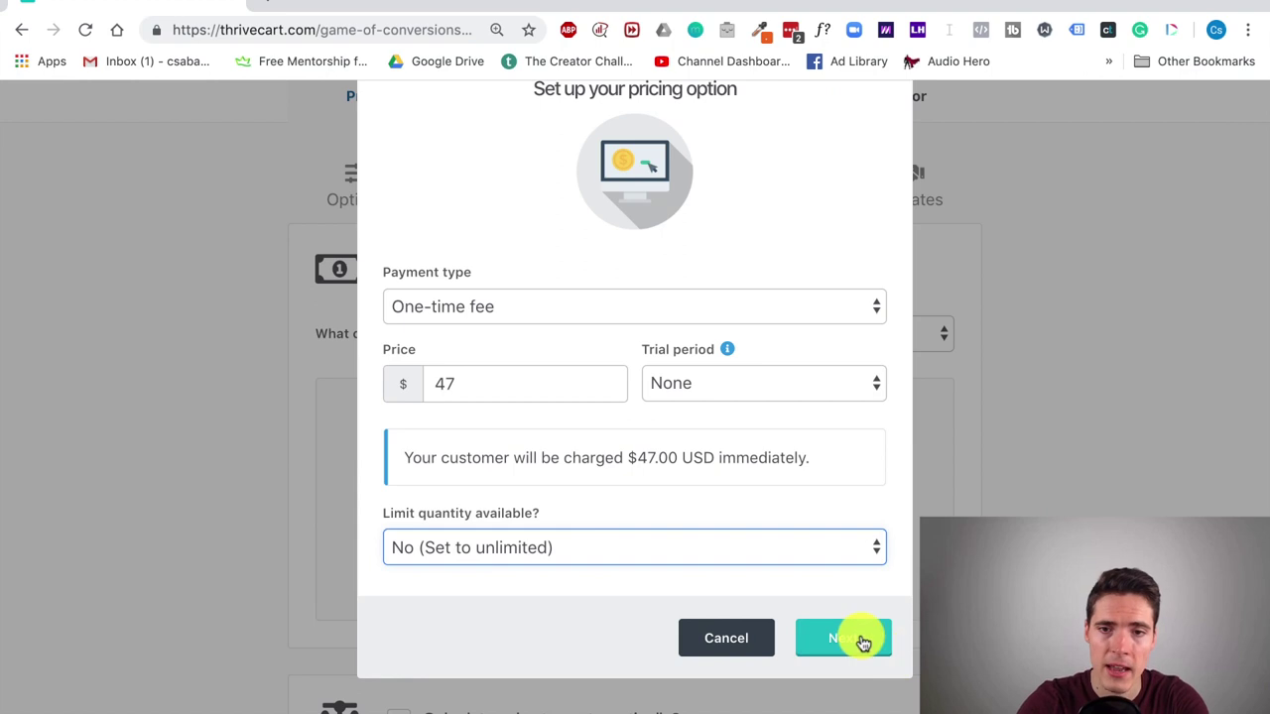
{"action": "left_click", "coordinate": [862, 643]}
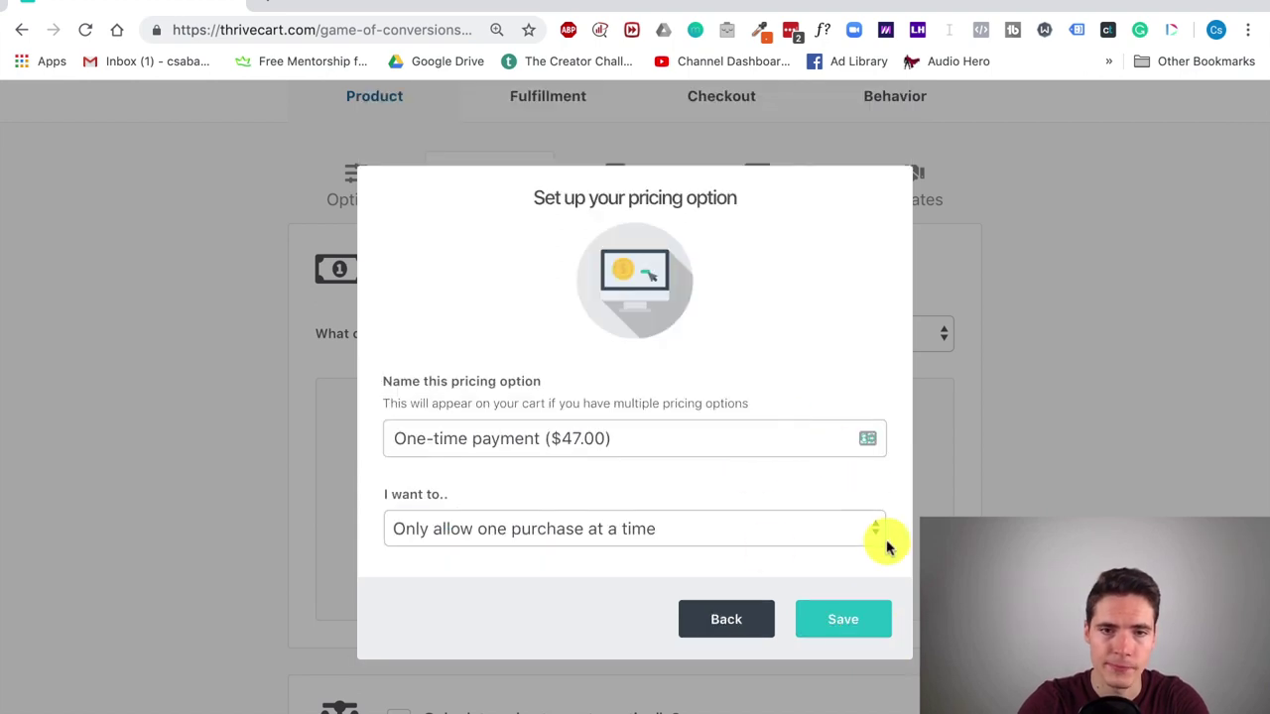
{"action": "left_click", "coordinate": [757, 529]}
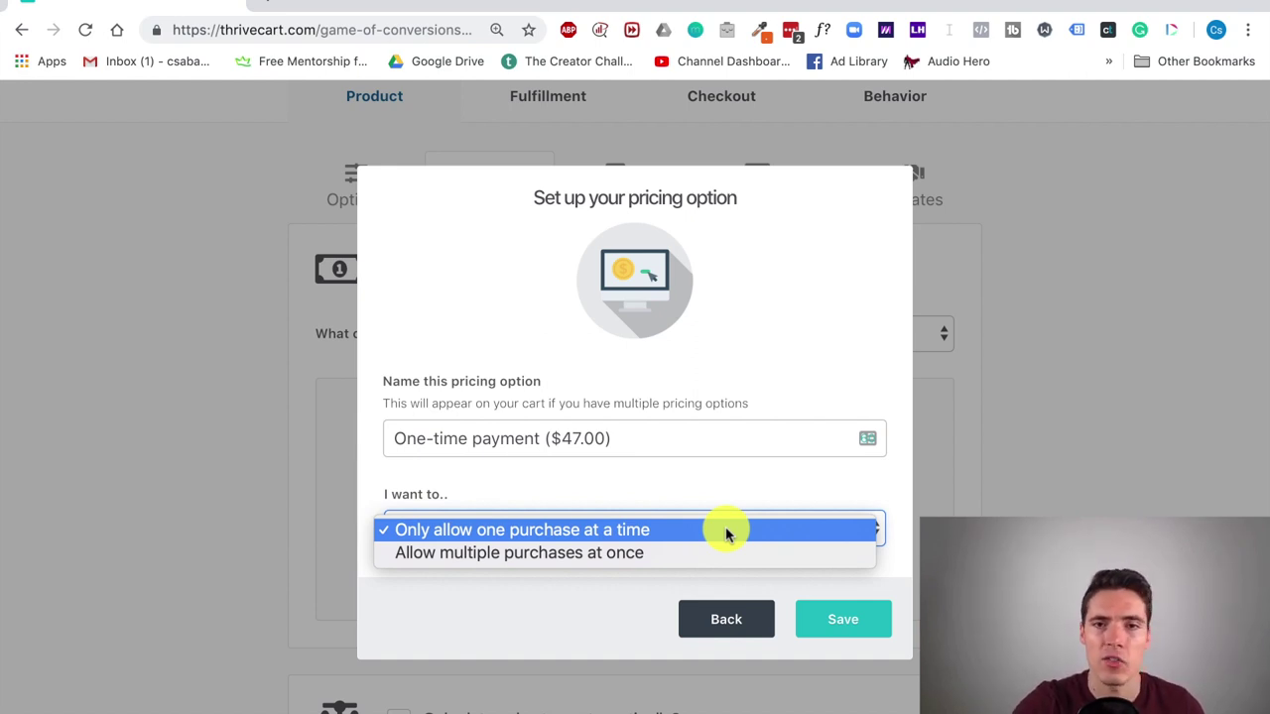
{"action": "left_click", "coordinate": [827, 612]}
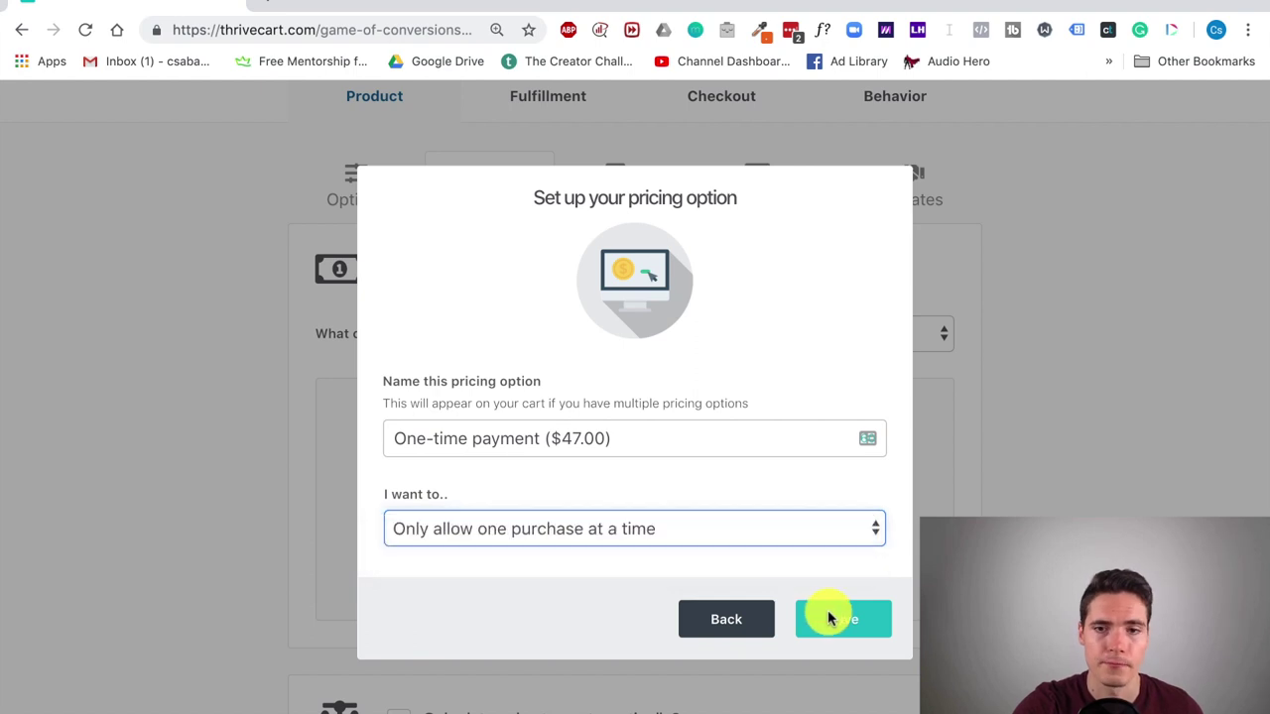
{"action": "left_click", "coordinate": [827, 612]}
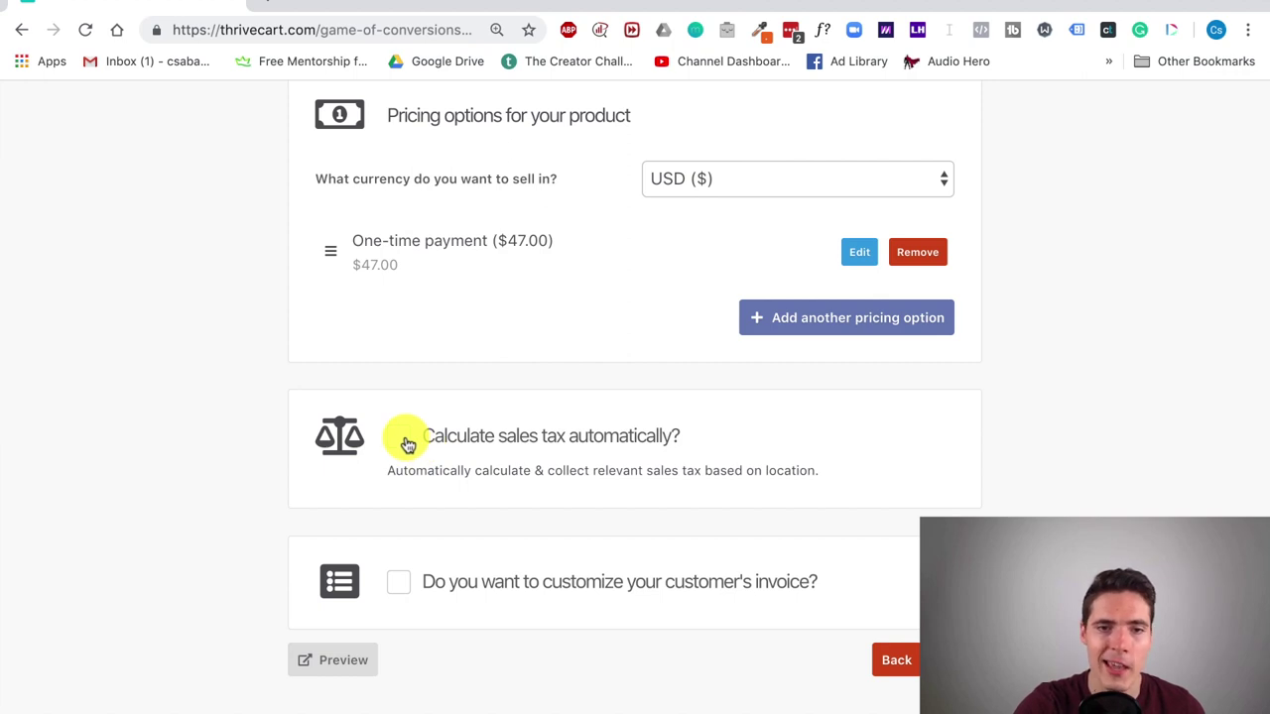
Step: Sign the sales tax terms with initials but cancel, then enable invoice customization
{"action": "left_click", "coordinate": [406, 444]}
{"action": "left_click", "coordinate": [865, 599]}
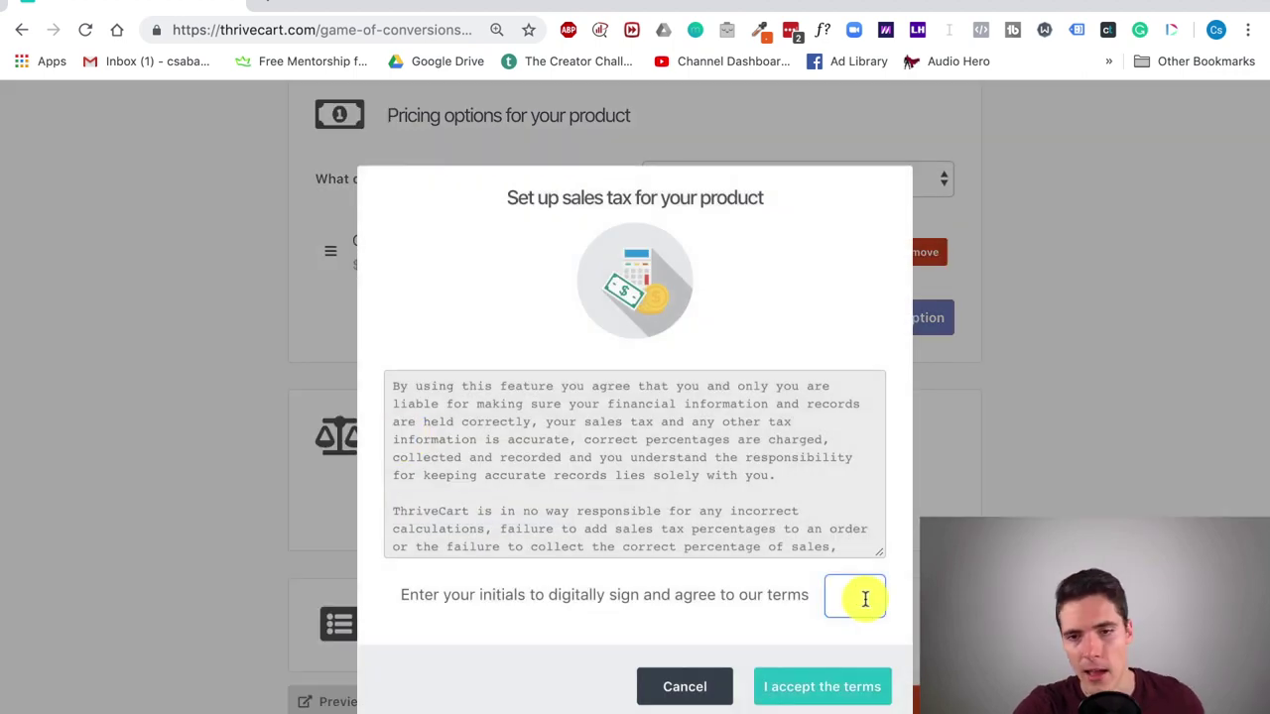
{"action": "type", "text": "CS"}
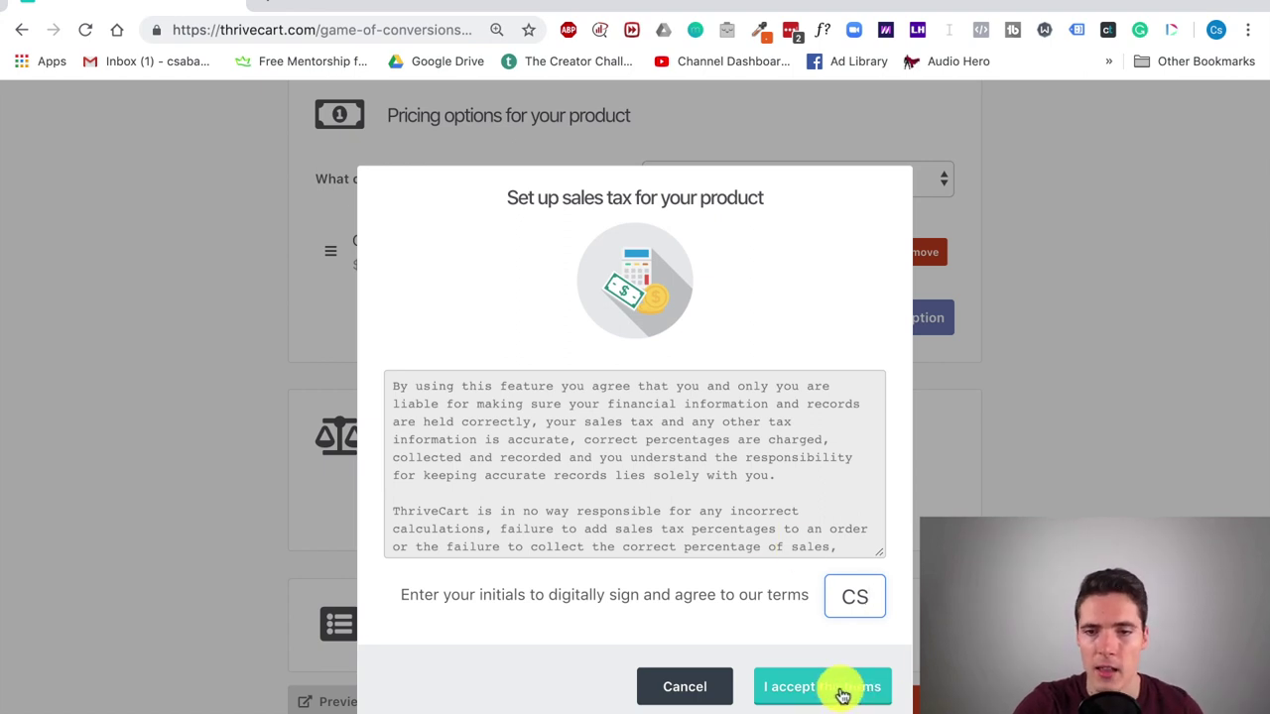
{"action": "left_click", "coordinate": [694, 689]}
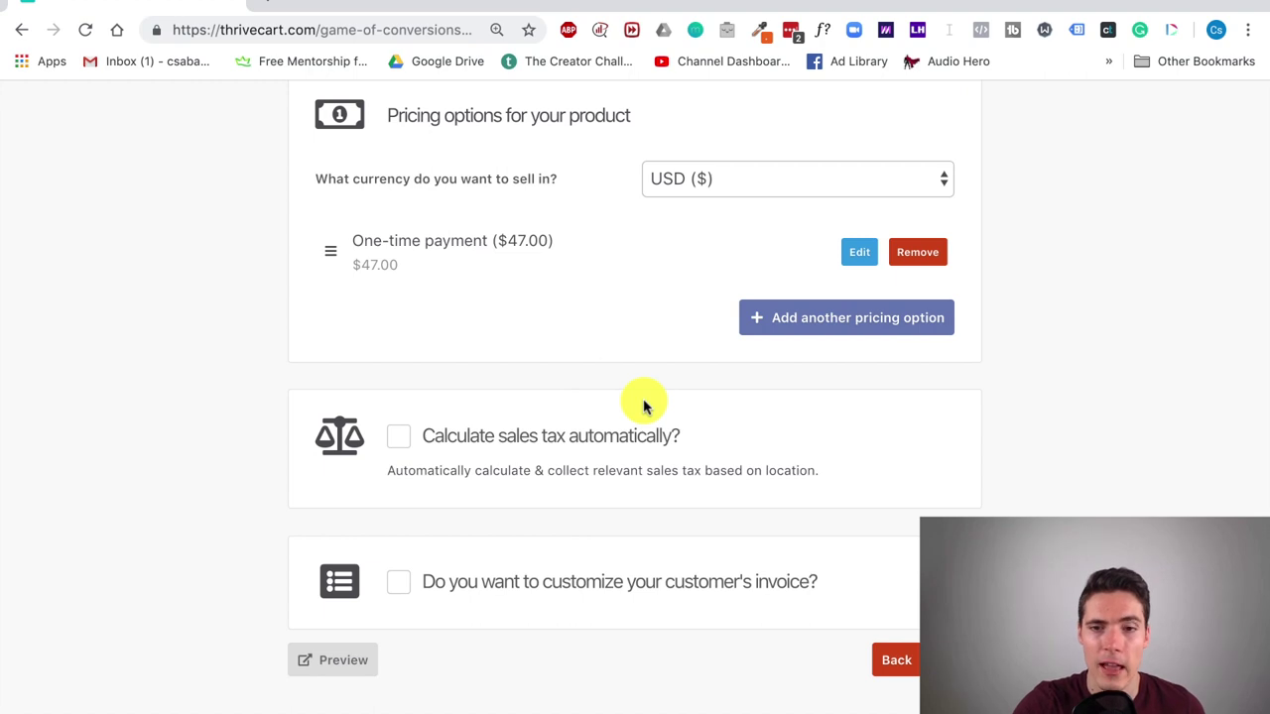
{"action": "left_click", "coordinate": [408, 584]}
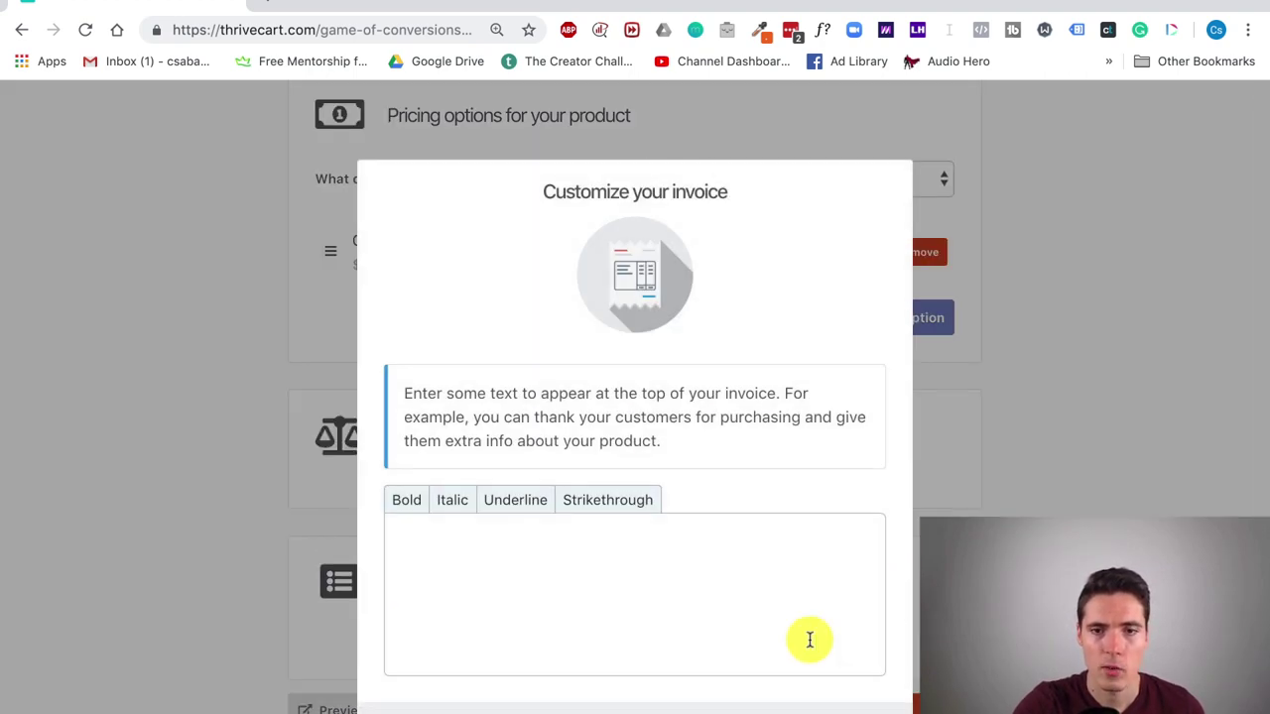
Step: Close the invoice text editor without adding text, leaving invoice customization enabled
{"action": "left_click", "coordinate": [507, 548]}
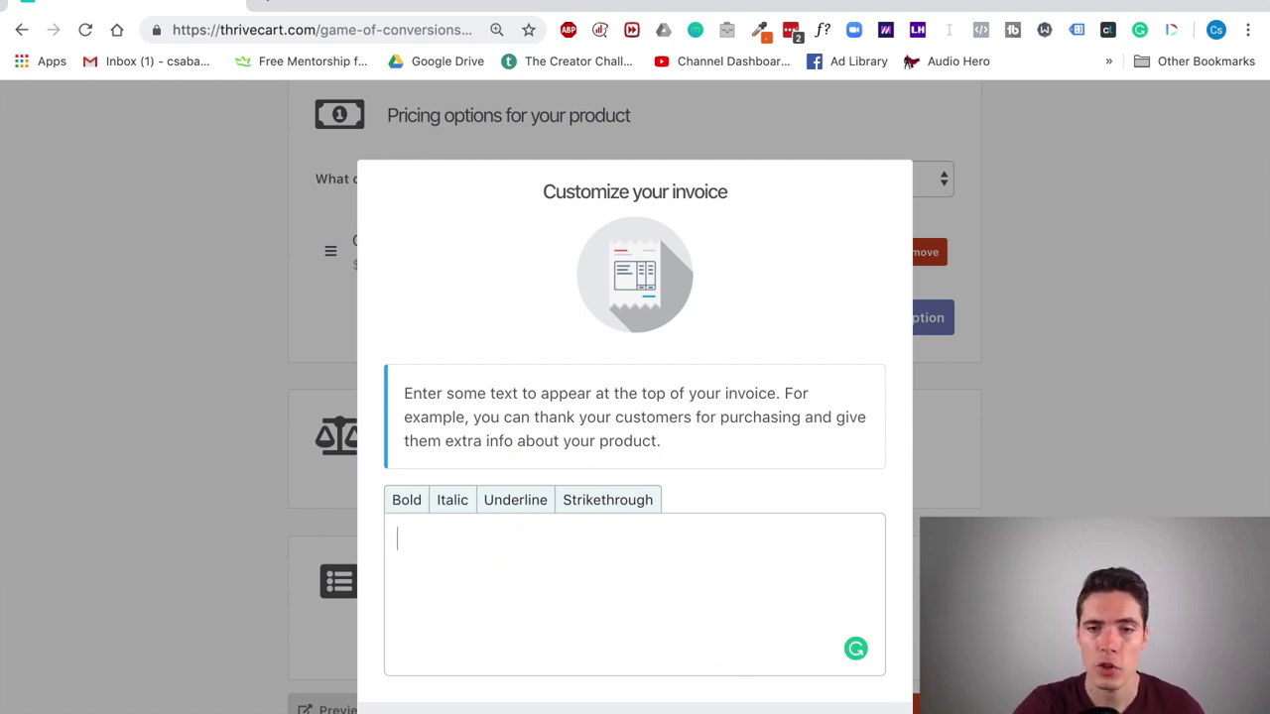
{"action": "key", "text": "Escape"}
{"action": "scroll", "coordinate": [794, 556], "scroll_direction": "down", "scroll_amount": 1}
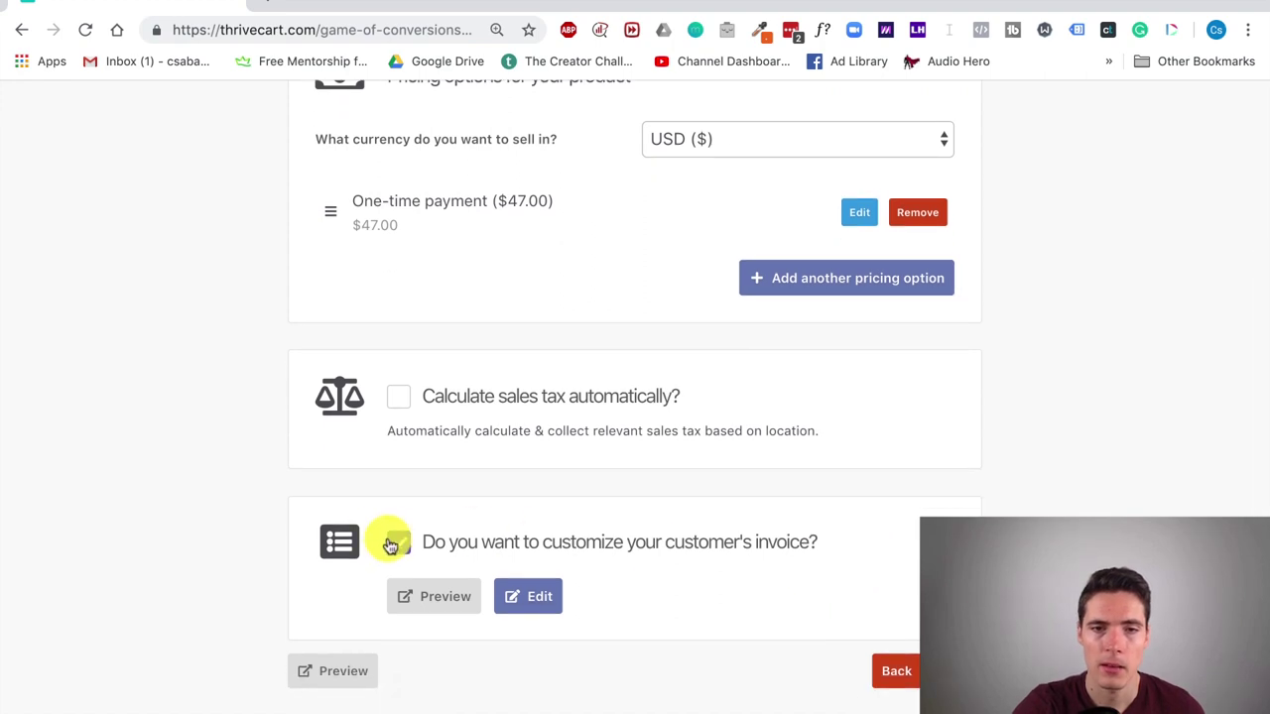
{"action": "left_click", "coordinate": [395, 542]}
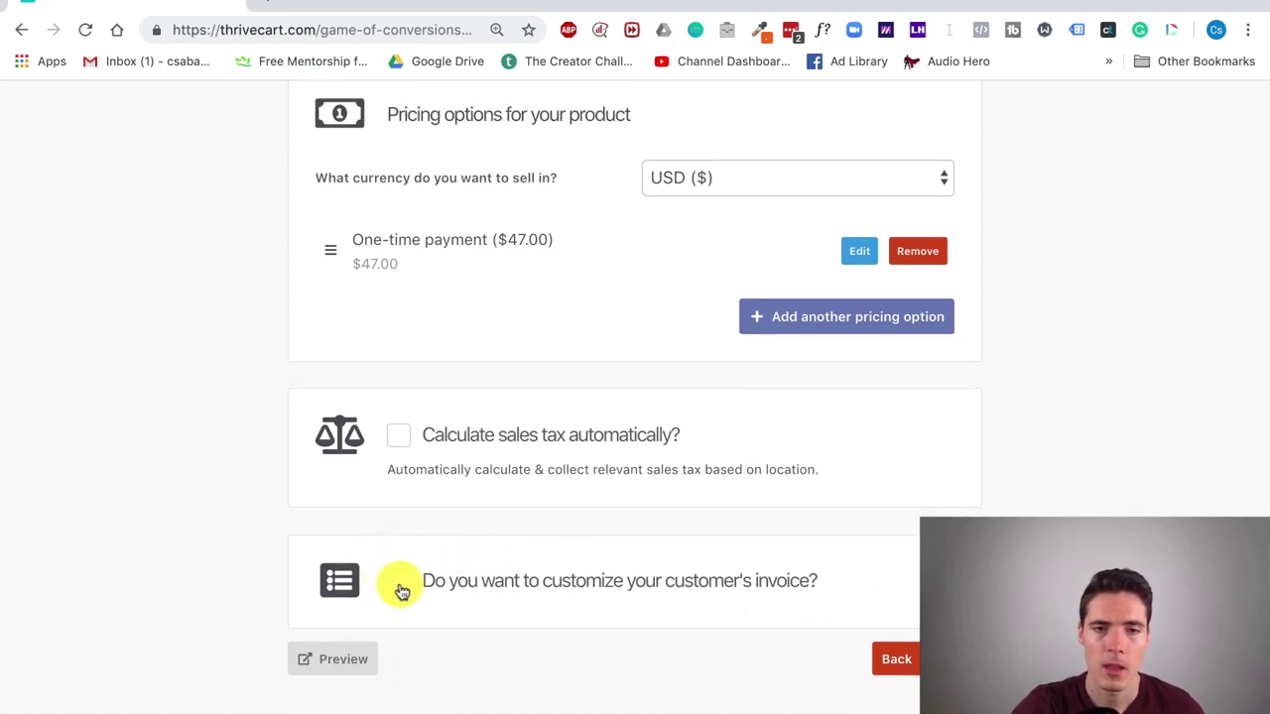
{"action": "left_click", "coordinate": [399, 585]}
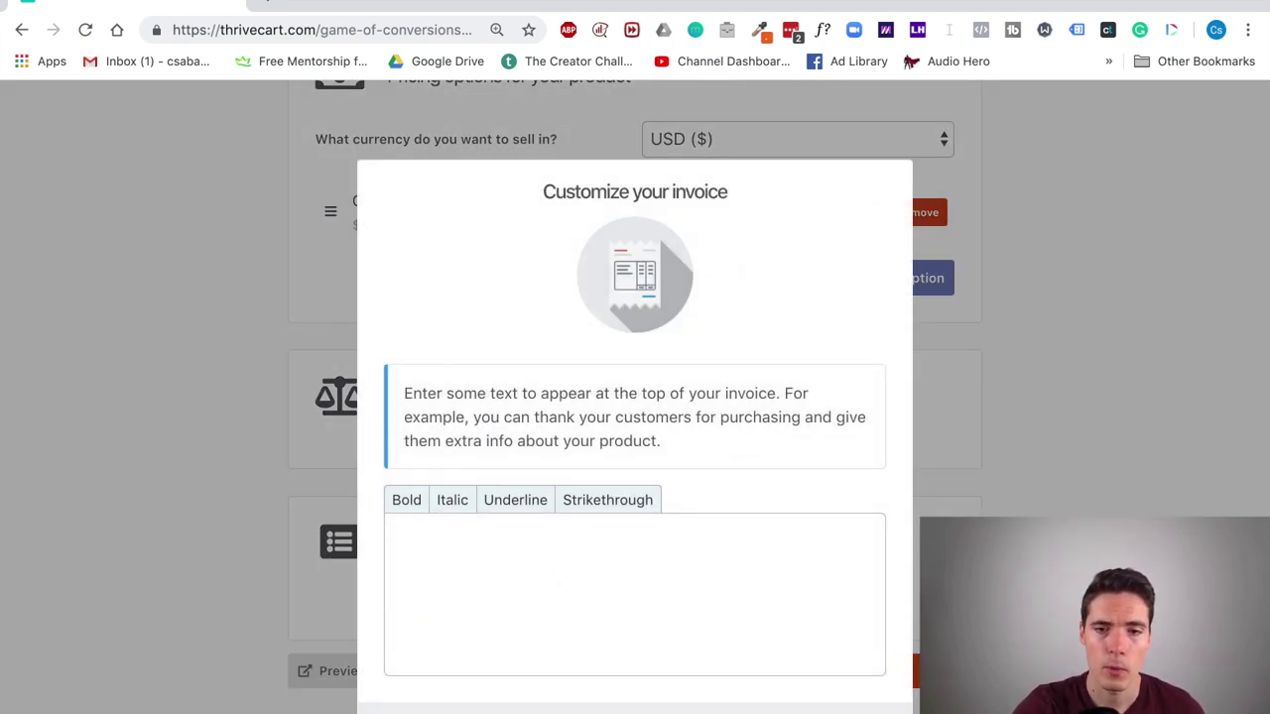
{"action": "key", "text": "Escape"}
Step: Review the customer's invoice preview, then continue to the bump offer settings
{"action": "left_click", "coordinate": [445, 595]}
{"action": "scroll", "coordinate": [670, 404], "scroll_direction": "down", "scroll_amount": 1}
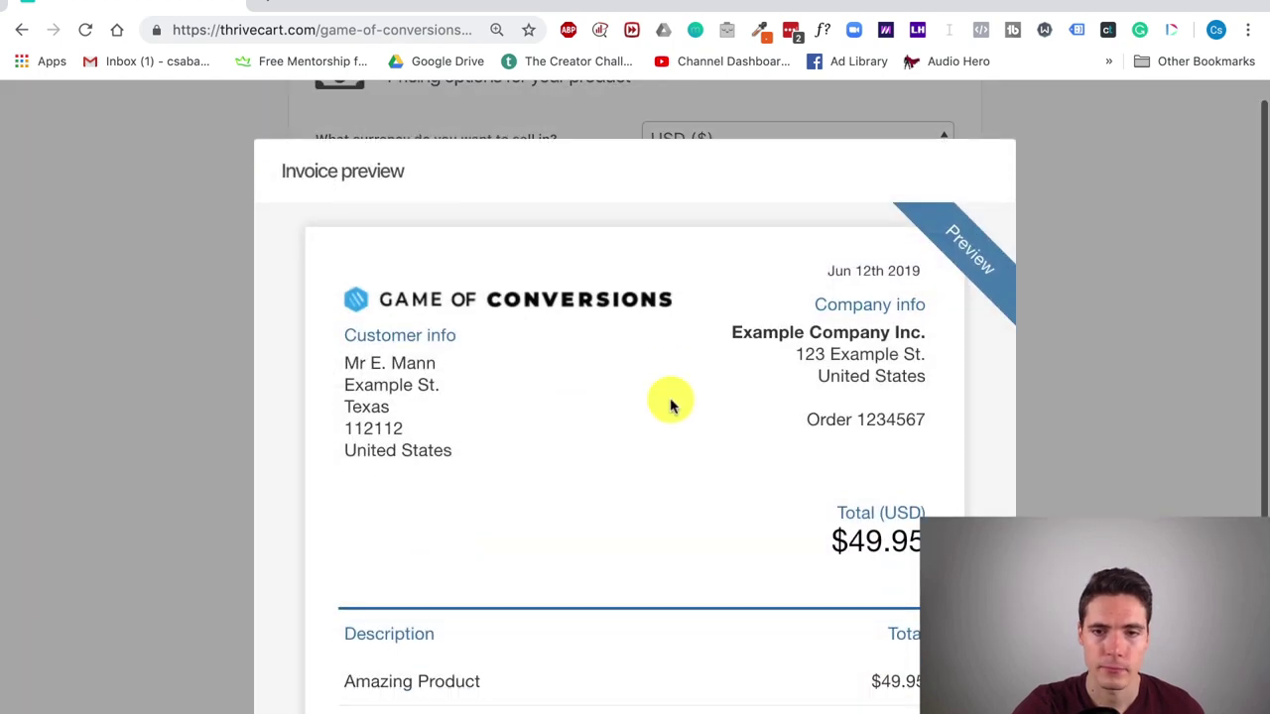
{"action": "scroll", "coordinate": [669, 404], "scroll_direction": "down", "scroll_amount": 5}
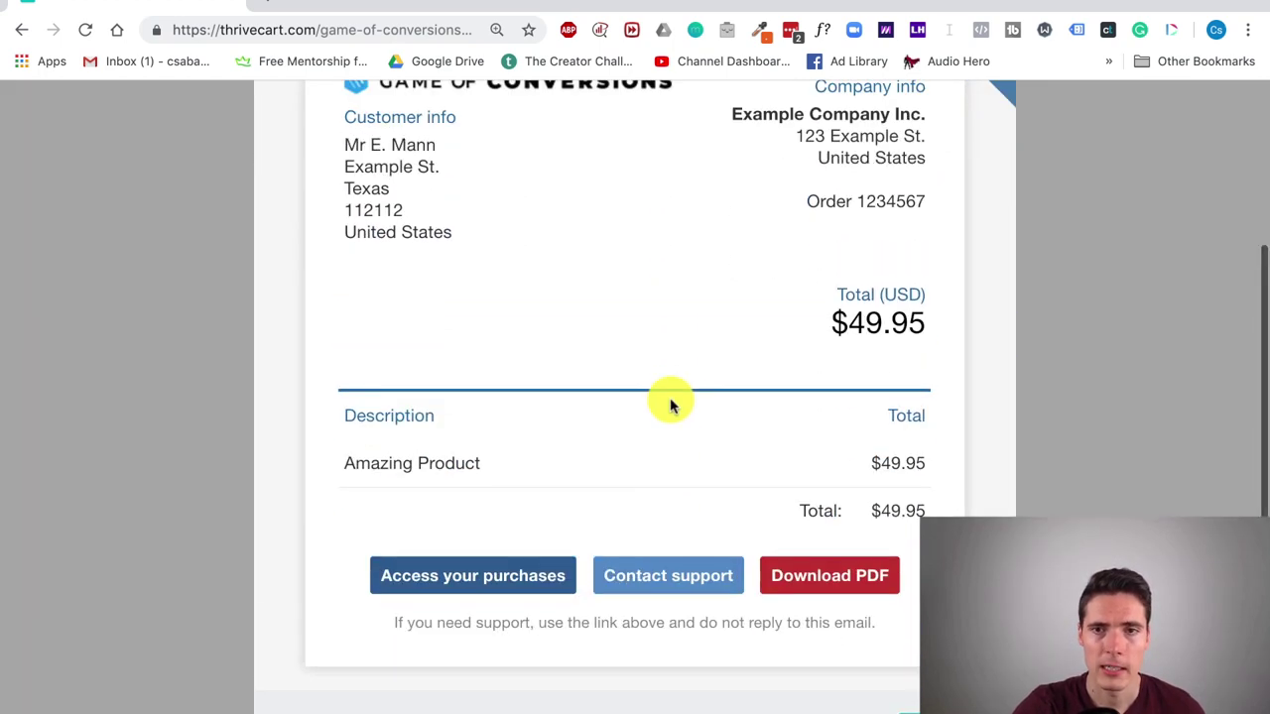
{"action": "scroll", "coordinate": [670, 404], "scroll_direction": "up", "scroll_amount": 4}
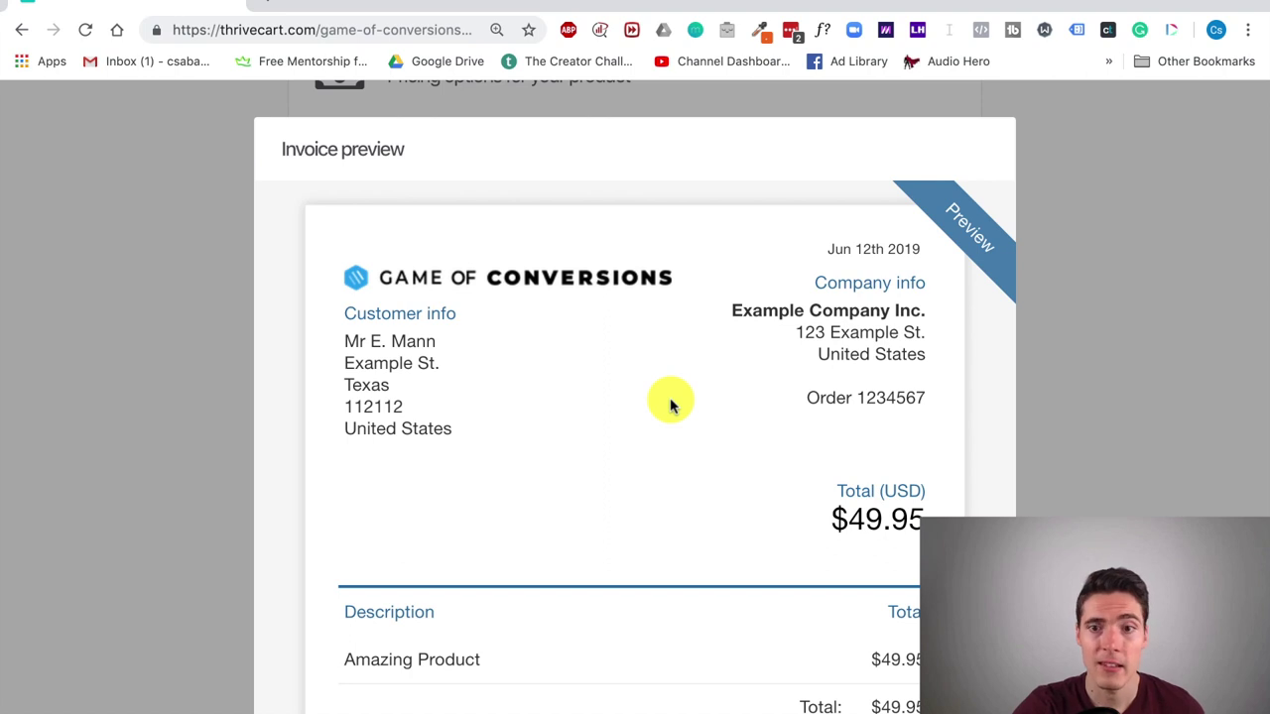
{"action": "scroll", "coordinate": [670, 405], "scroll_direction": "down", "scroll_amount": 4}
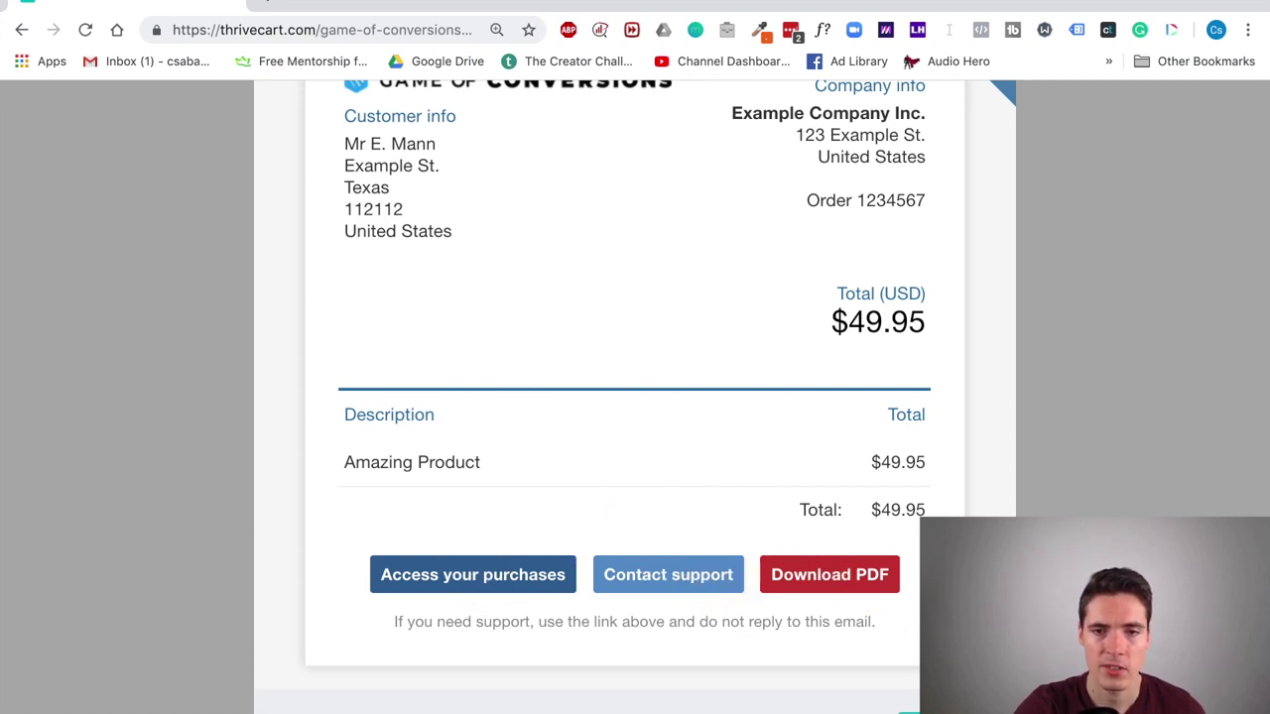
{"action": "left_click", "coordinate": [839, 665]}
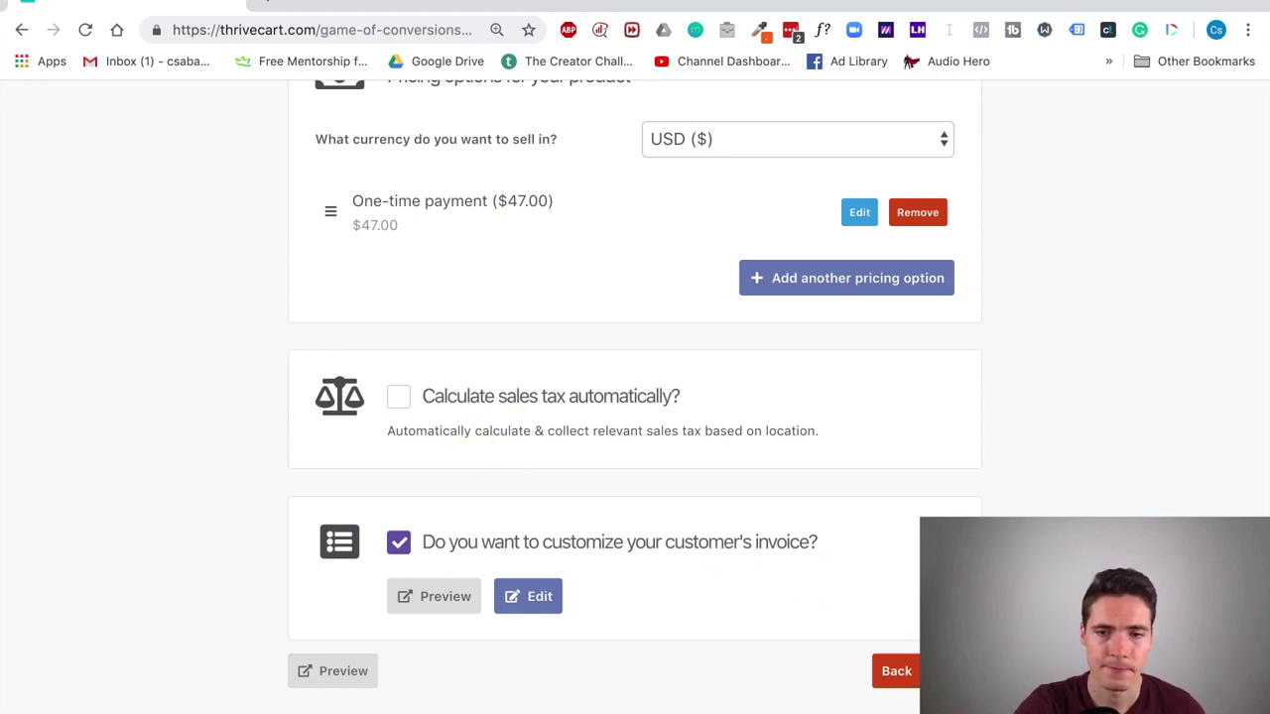
{"action": "left_click", "coordinate": [957, 671]}
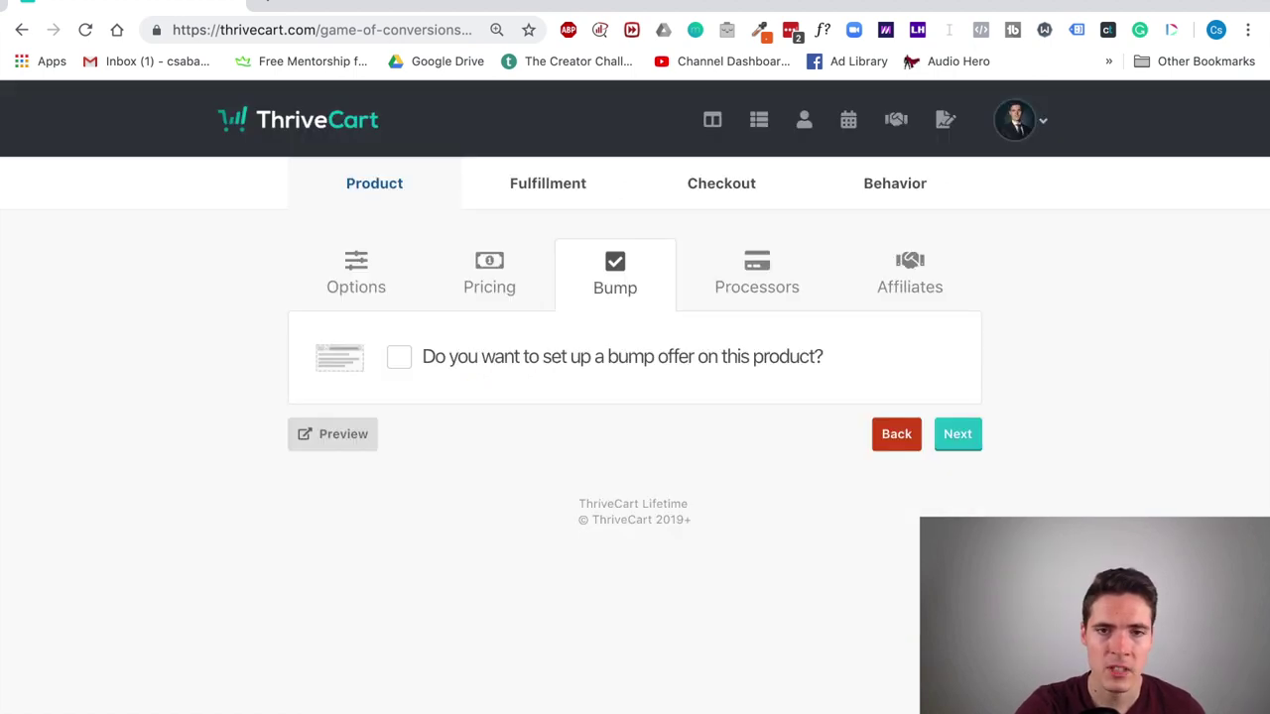
Step: Enable a Digital bump offer named 'Bump offer' priced at 19
{"action": "left_click", "coordinate": [407, 362]}
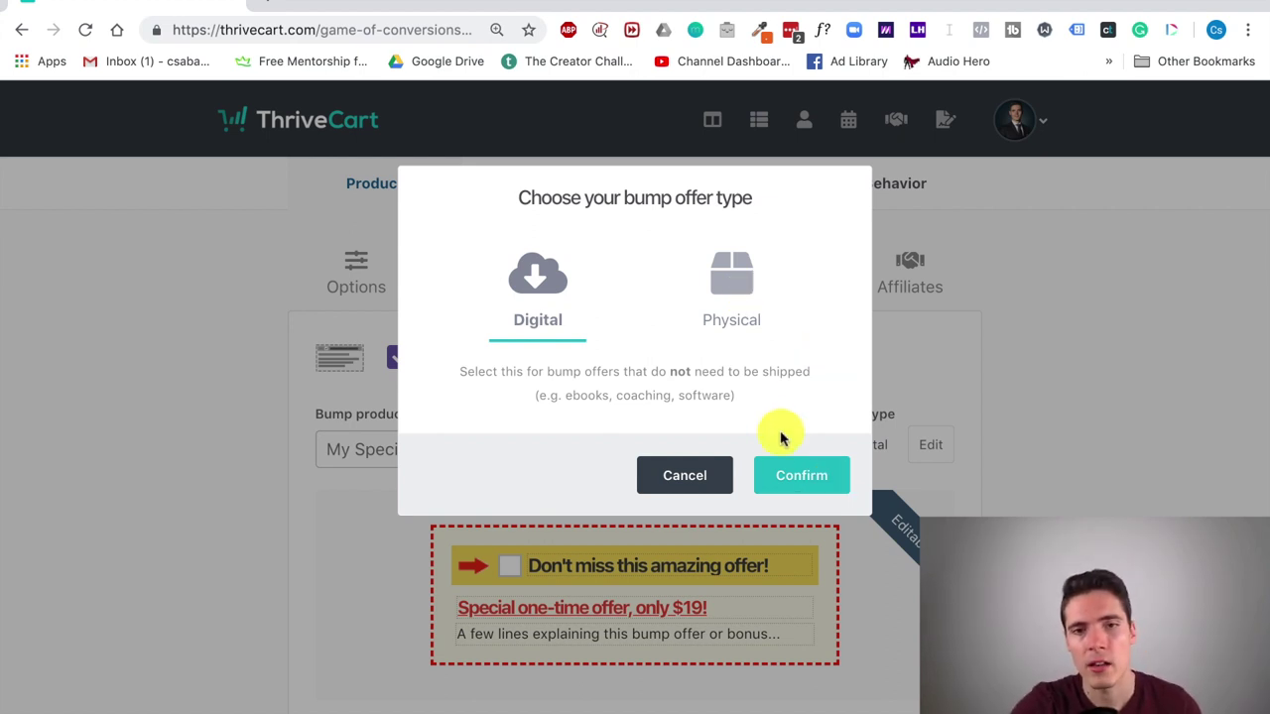
{"action": "left_click", "coordinate": [802, 473]}
{"action": "left_click", "coordinate": [521, 451]}
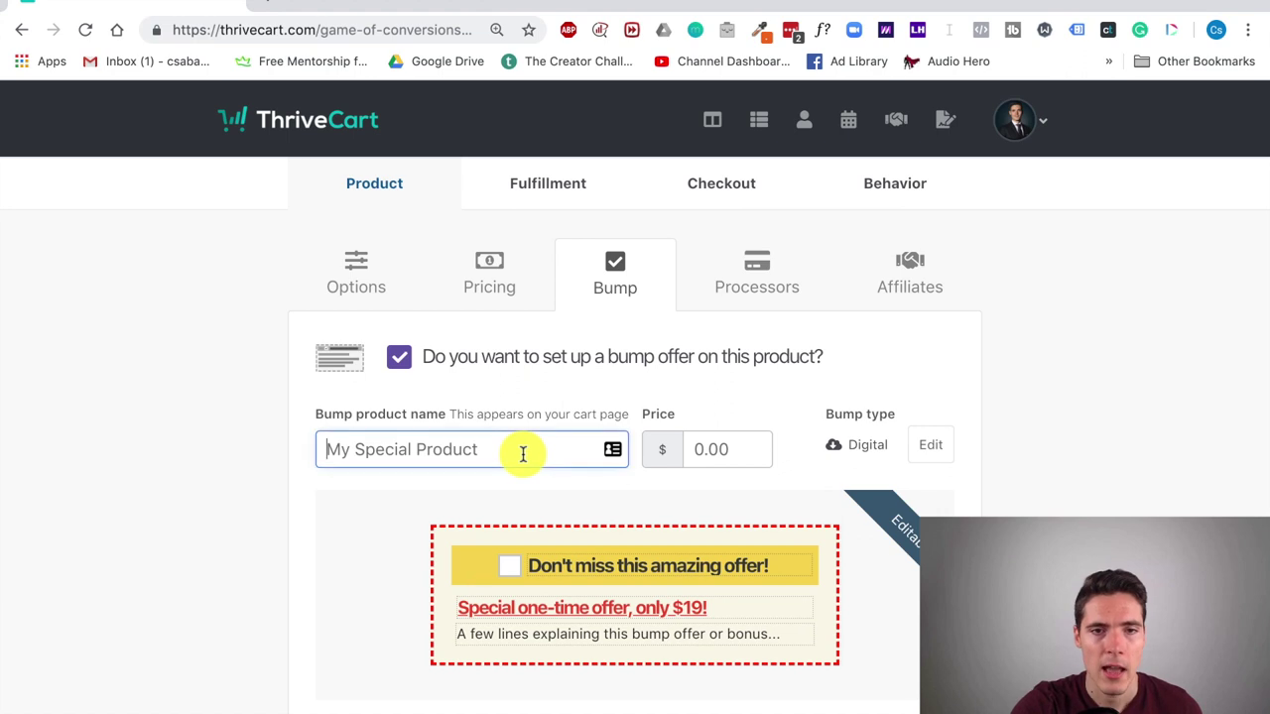
{"action": "type", "text": "U"}
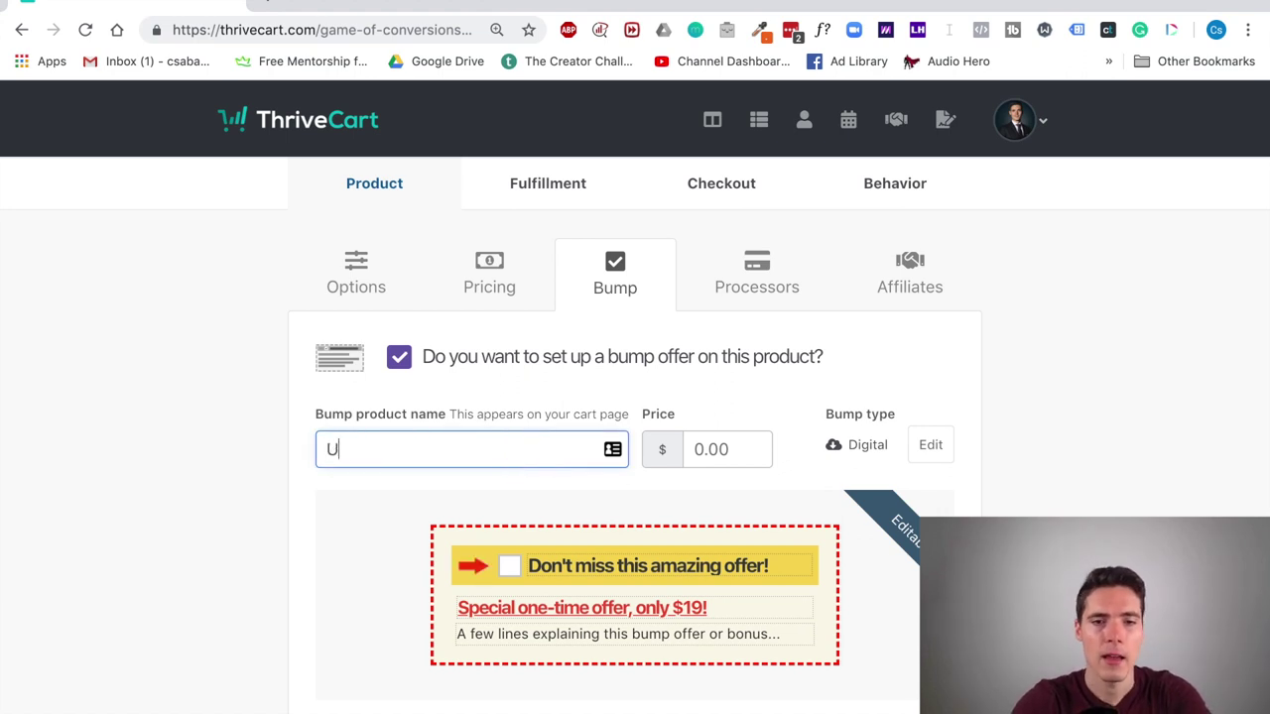
{"action": "key", "text": "BackSpace"}
{"action": "type", "text": "Bump offer"}
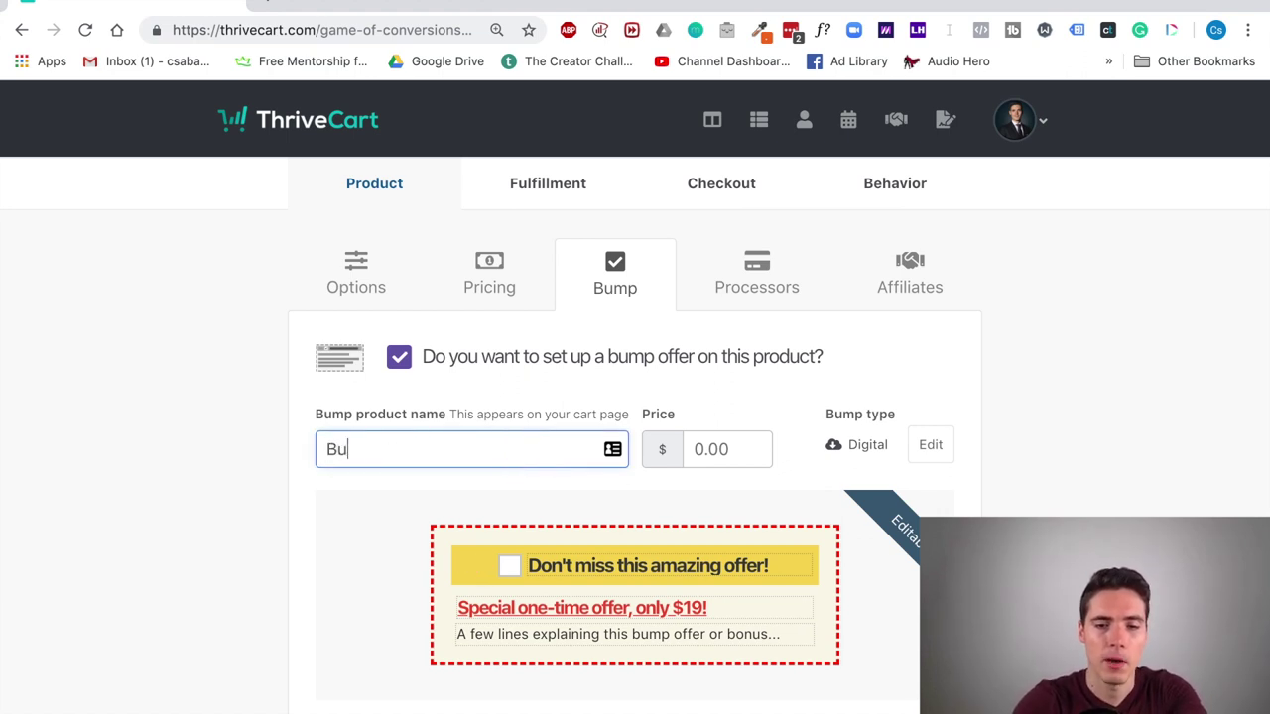
{"action": "left_click", "coordinate": [700, 449]}
{"action": "type", "text": "19"}
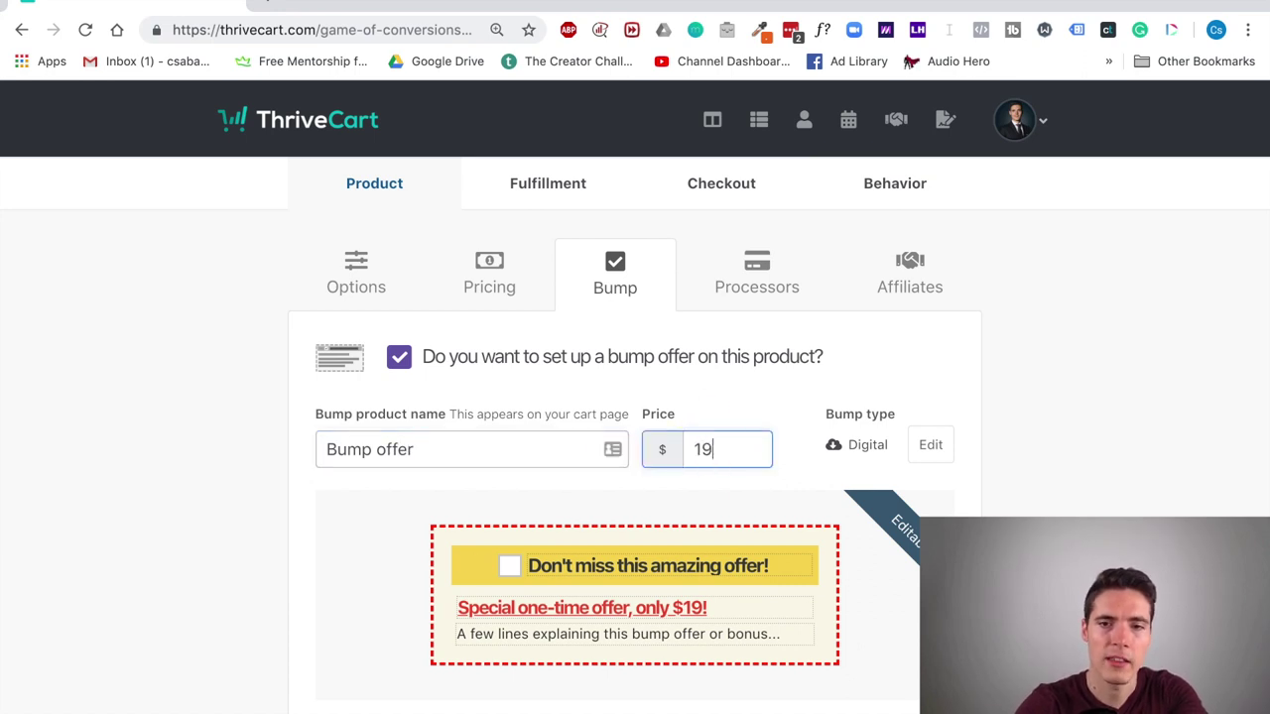
{"action": "left_click", "coordinate": [802, 501]}
Step: Replace the bump headline, one-time offer line and description with filler text
{"action": "left_click", "coordinate": [692, 558]}
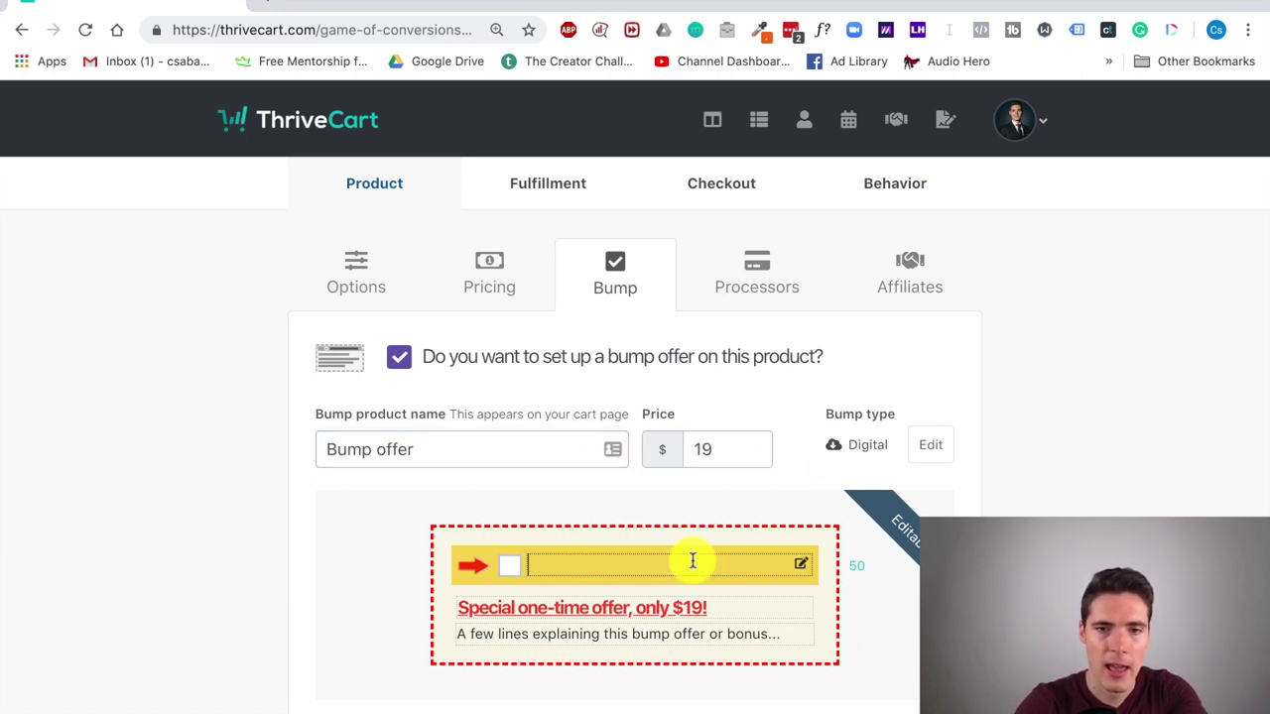
{"action": "type", "text": "sdsvdaf"}
{"action": "left_click", "coordinate": [674, 607]}
{"action": "type", "text": "aevaevaev"}
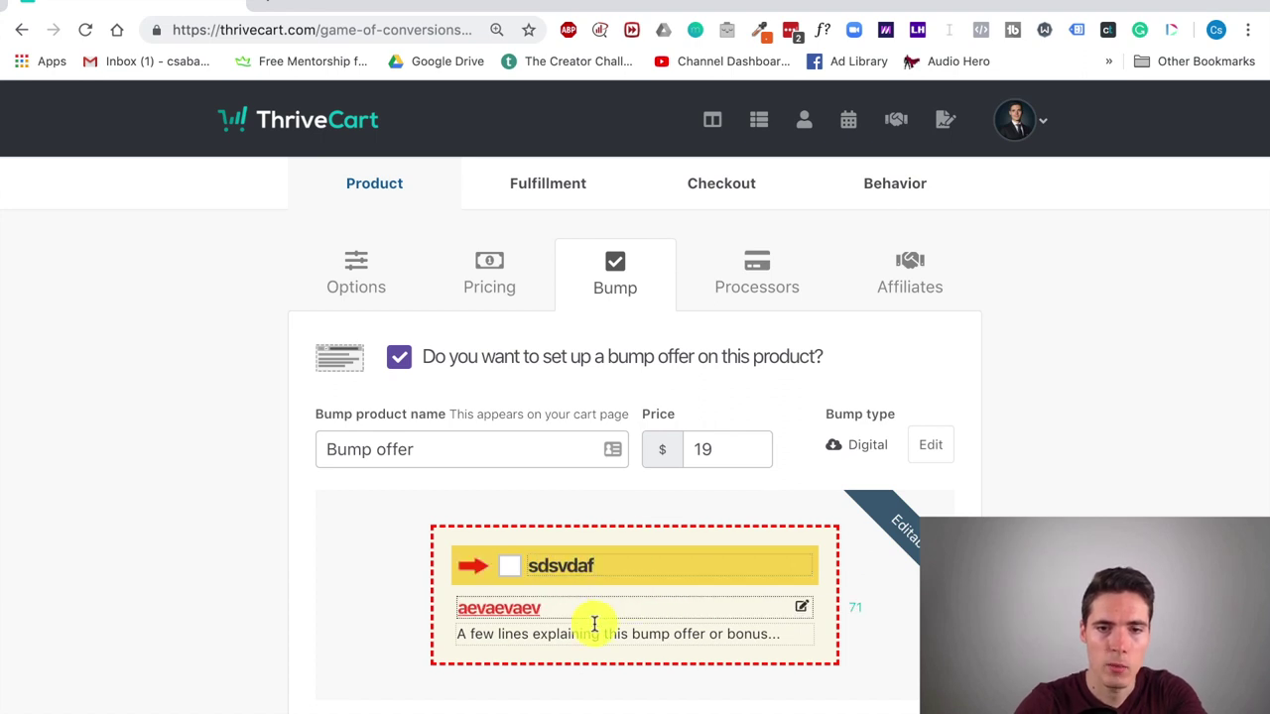
{"action": "left_click", "coordinate": [593, 625]}
{"action": "type", "text": "aevaevaevaevaevaevaevaevaevadaaccacae"}
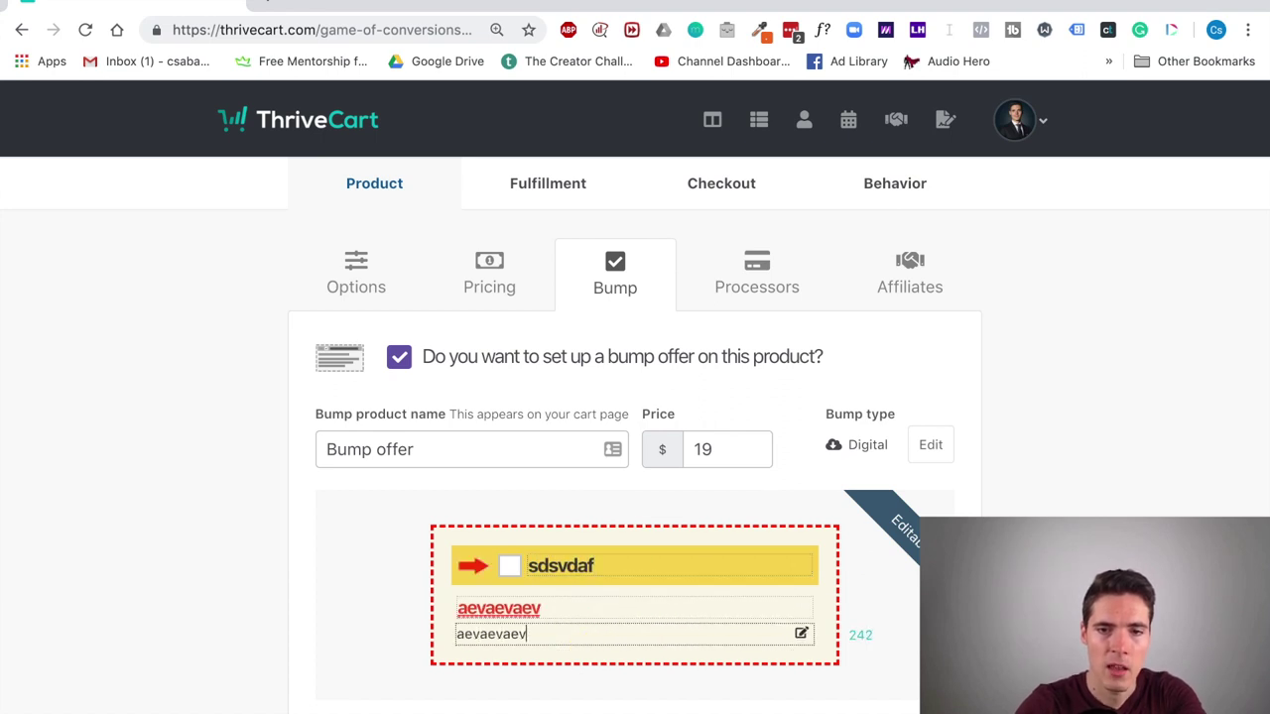
{"action": "scroll", "coordinate": [879, 618], "scroll_direction": "down", "scroll_amount": 1}
{"action": "type", "text": "ccacaec"}
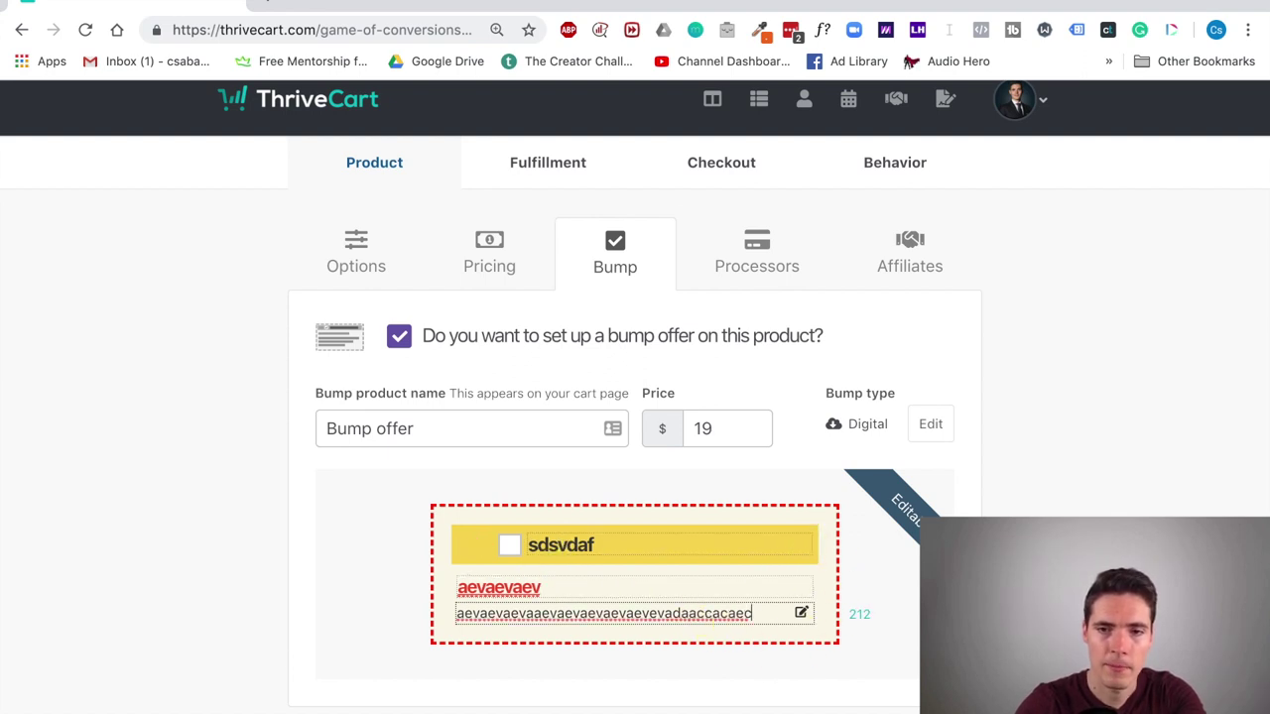
Step: Save PayPal as the only payment processor, with Authorize.net unchecked
{"action": "left_click", "coordinate": [757, 253]}
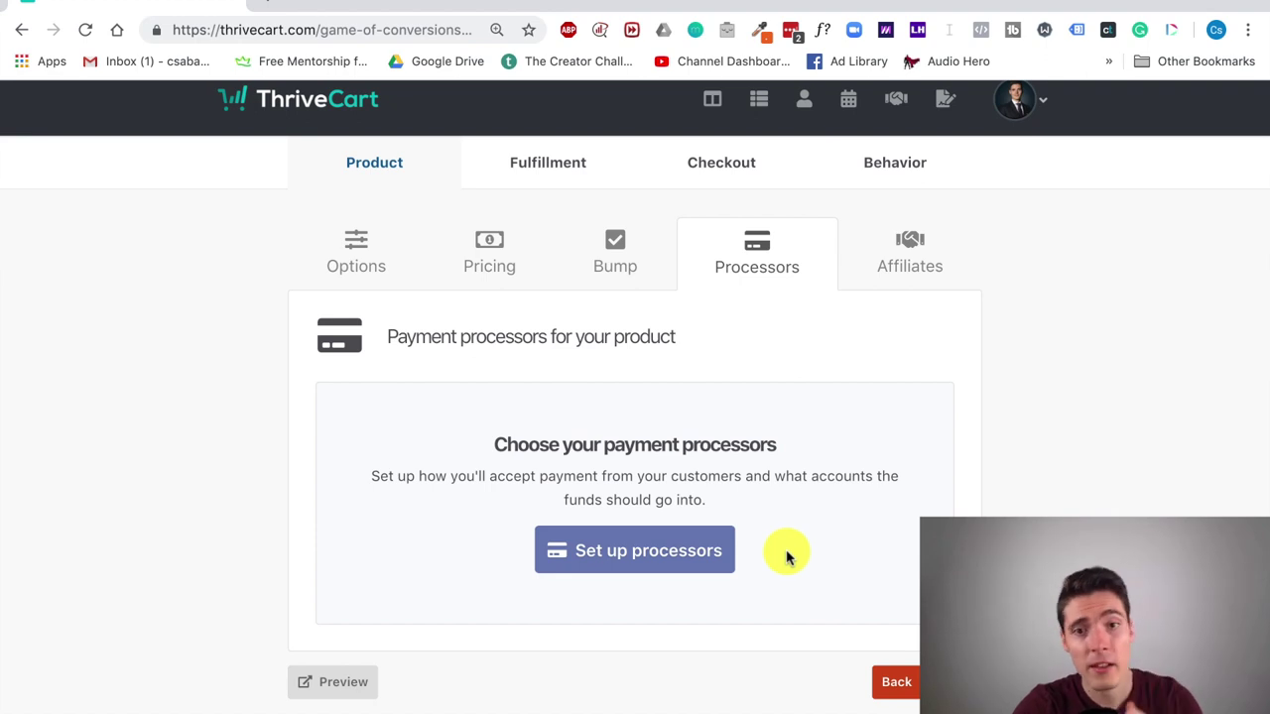
{"action": "left_click", "coordinate": [629, 553]}
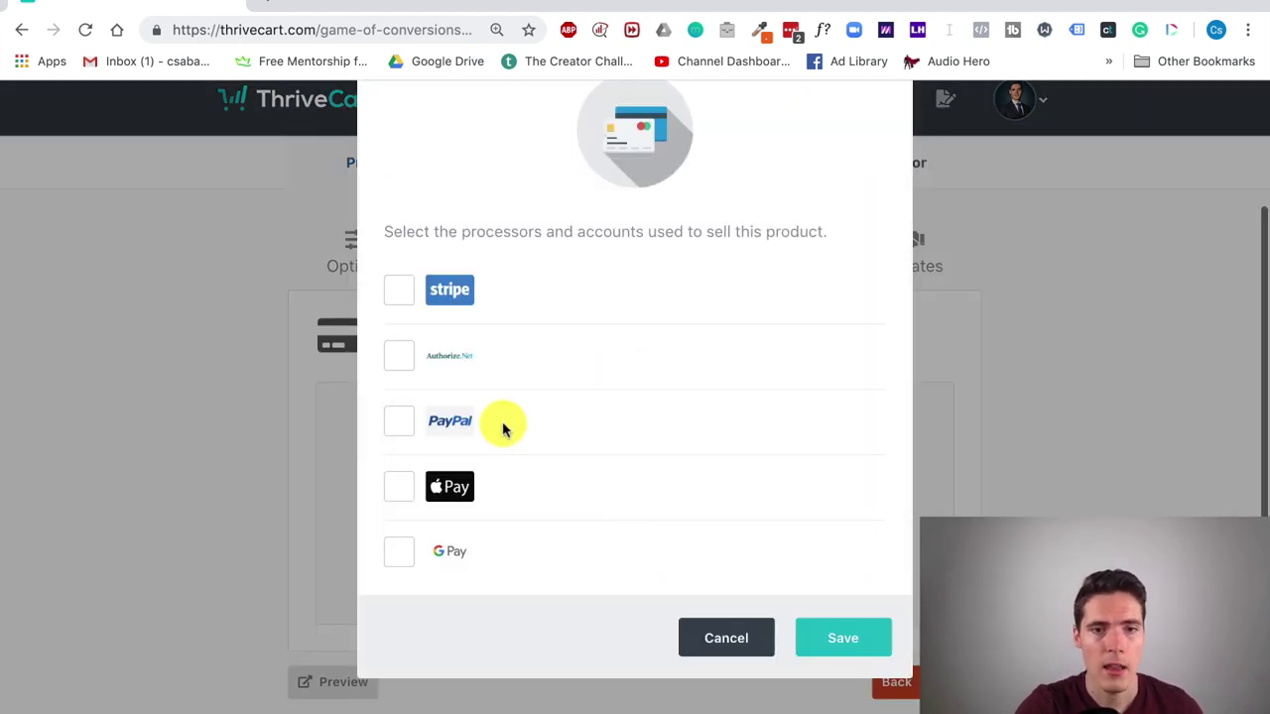
{"action": "left_click", "coordinate": [402, 297]}
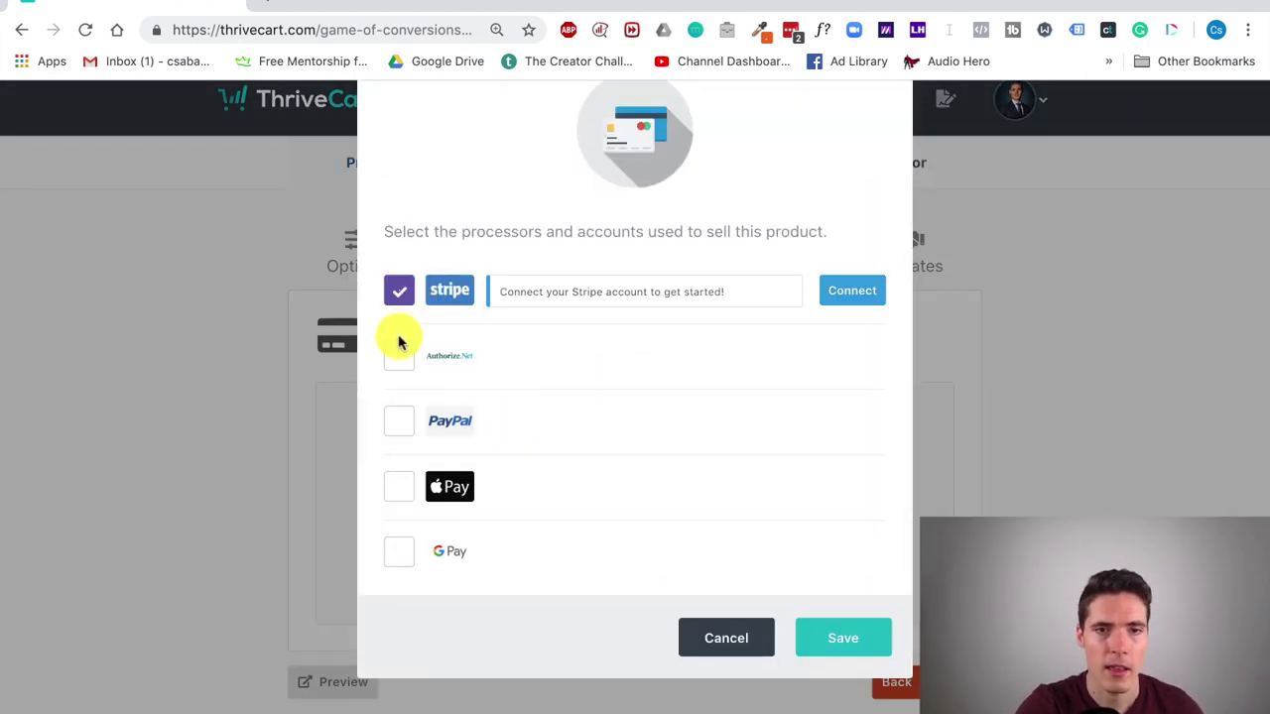
{"action": "left_click", "coordinate": [399, 355]}
{"action": "left_click", "coordinate": [401, 422]}
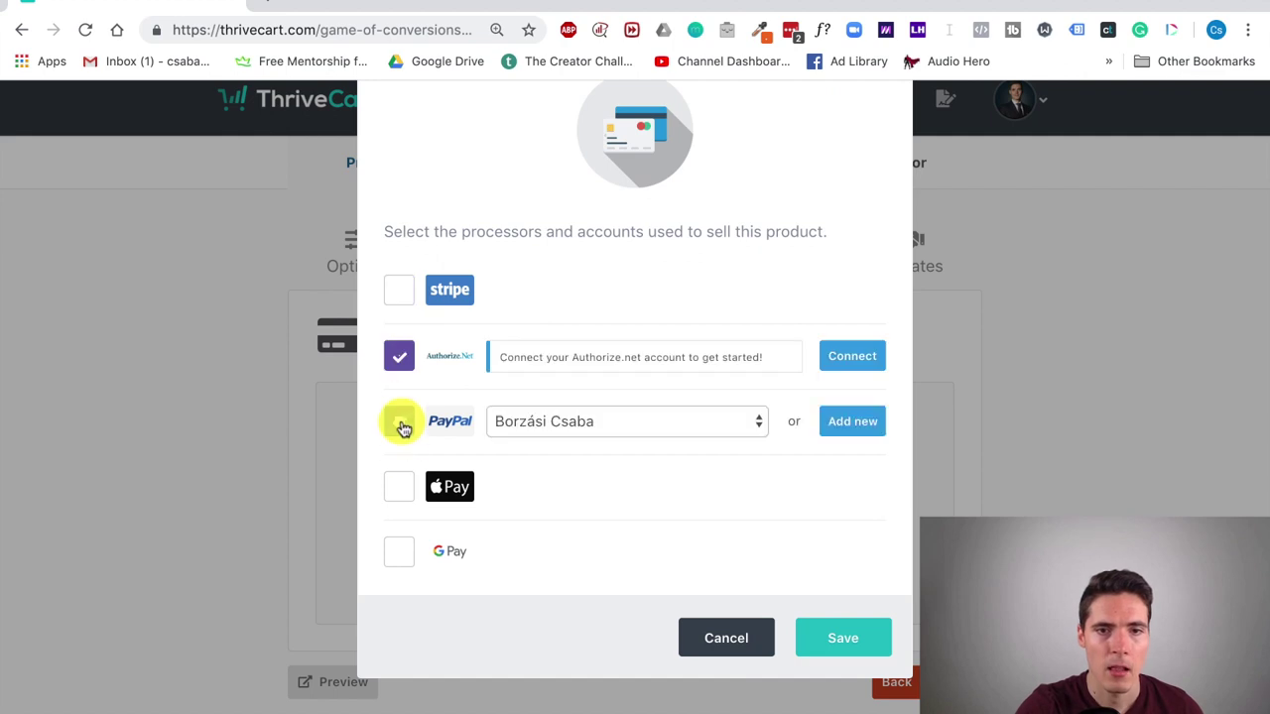
{"action": "left_click", "coordinate": [398, 498]}
{"action": "left_click", "coordinate": [398, 549]}
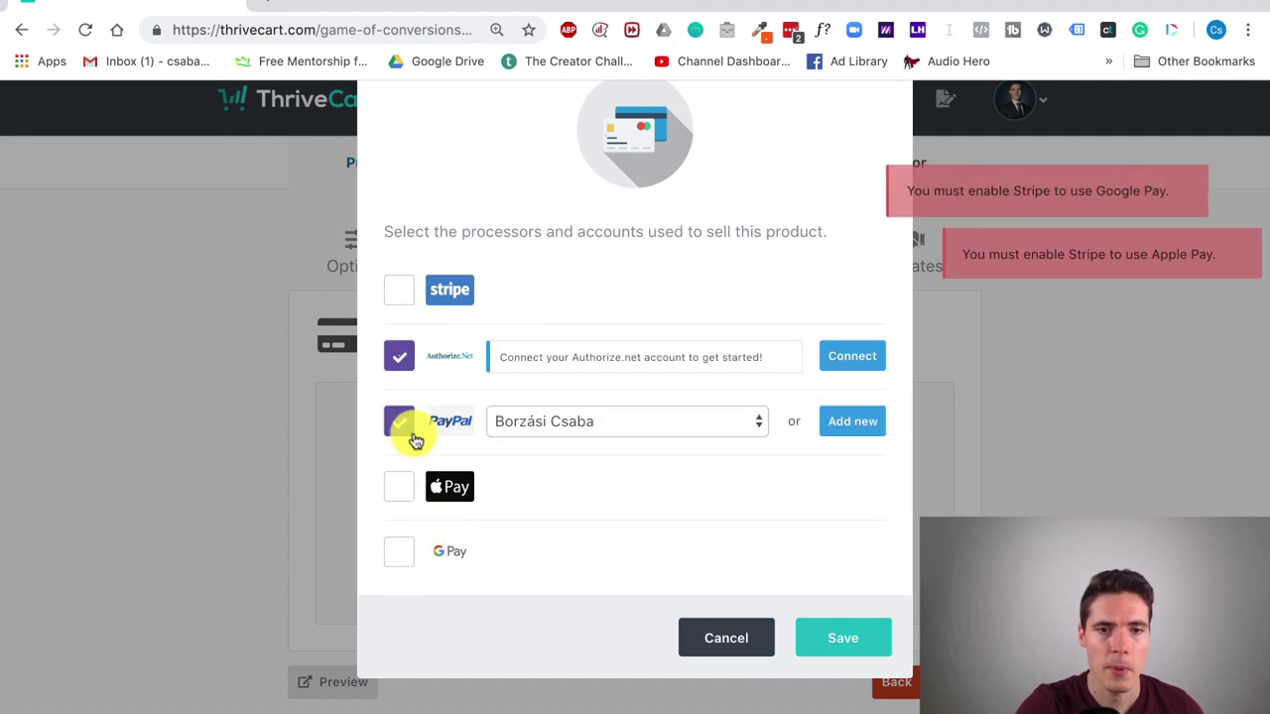
{"action": "left_click", "coordinate": [397, 355]}
{"action": "left_click", "coordinate": [842, 655]}
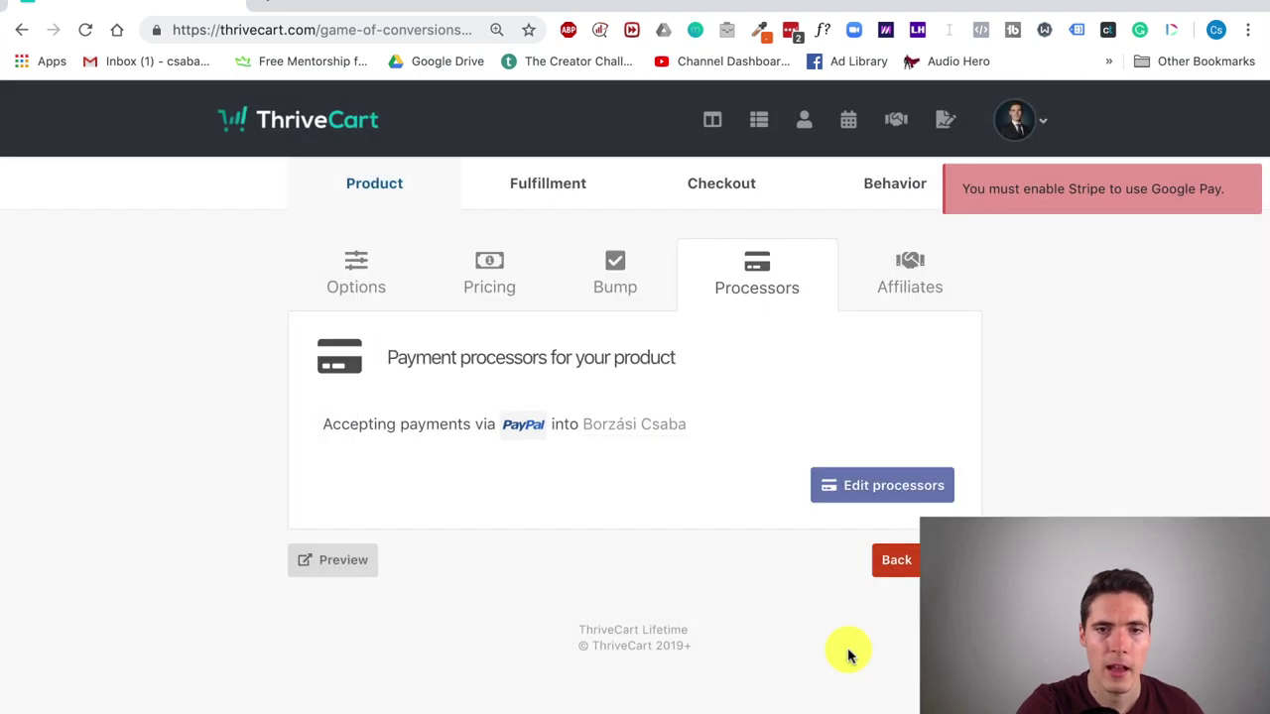
{"action": "left_click", "coordinate": [957, 559]}
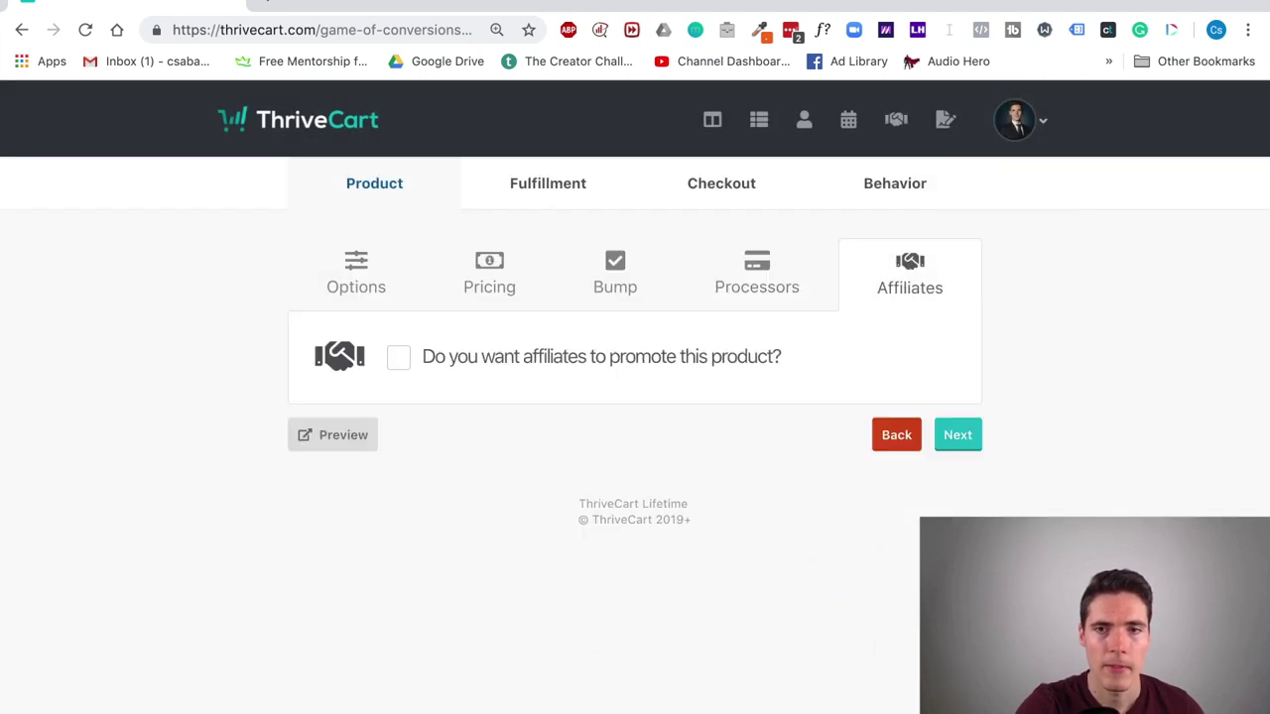
Step: Try enabling affiliates, dismiss the cookie warning video popup, and continue to Fulfillment
{"action": "left_click", "coordinate": [405, 359]}
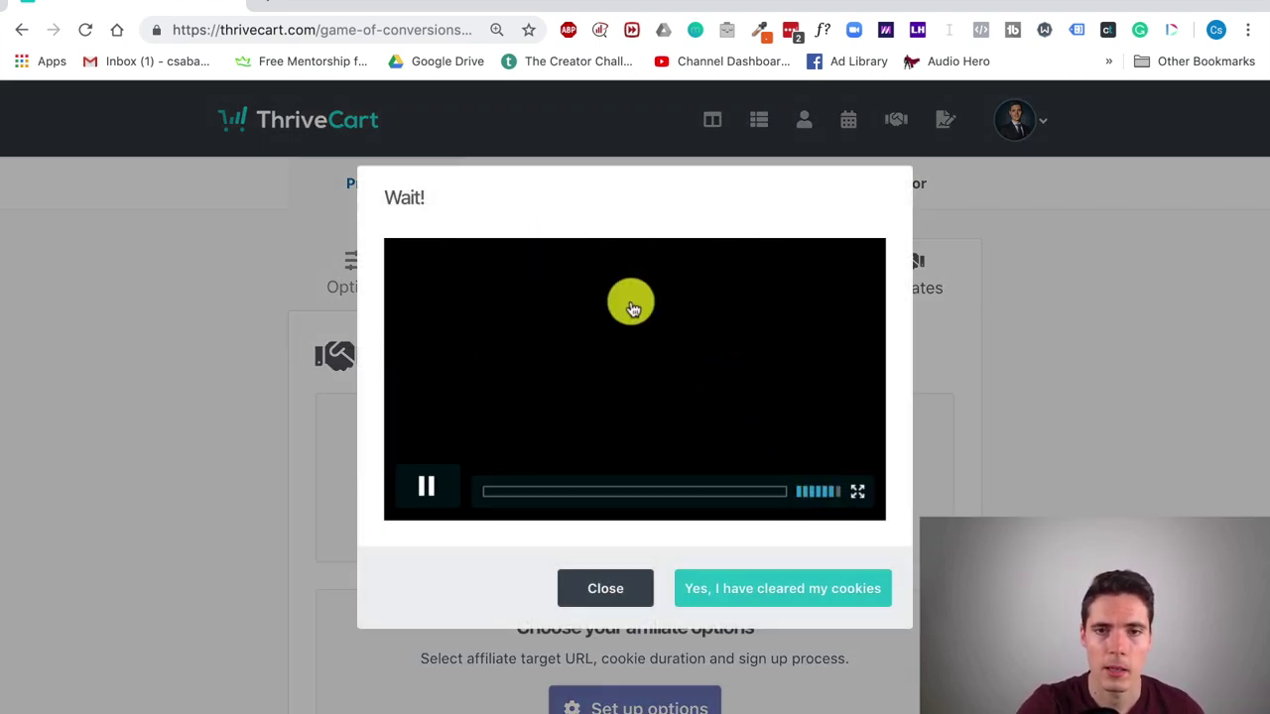
{"action": "left_click", "coordinate": [414, 485]}
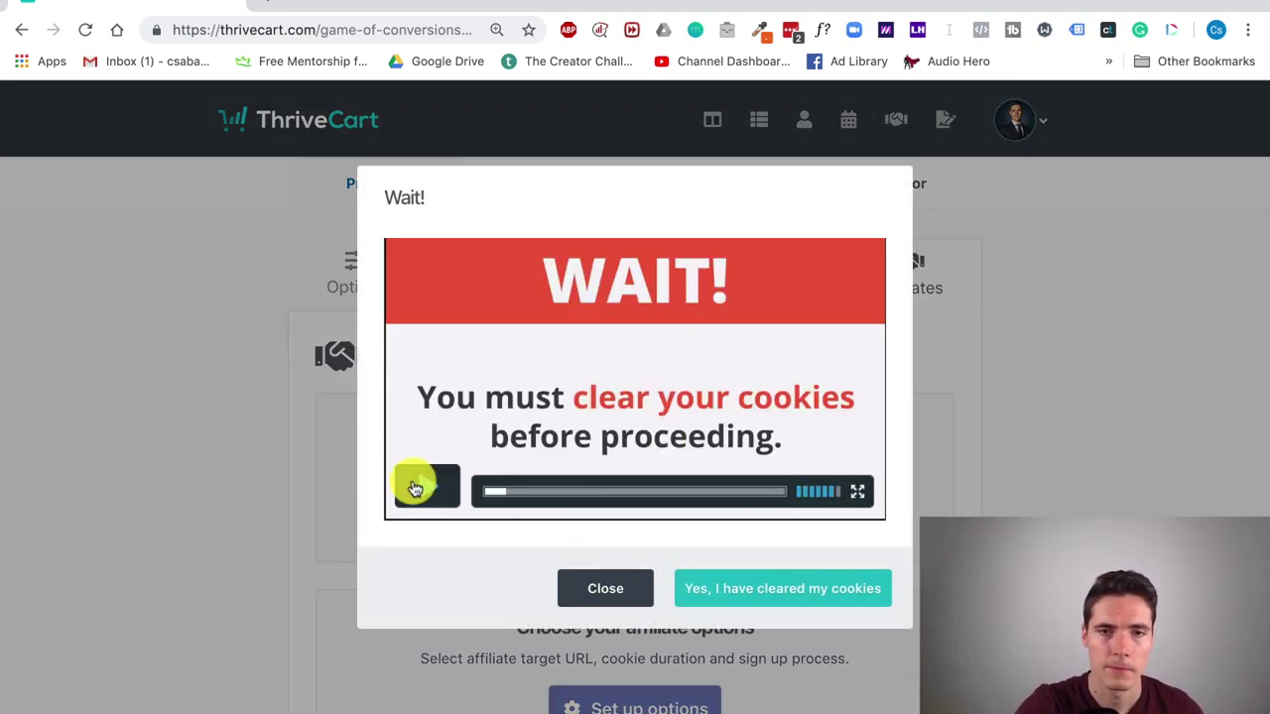
{"action": "left_click", "coordinate": [609, 595]}
{"action": "left_click", "coordinate": [970, 447]}
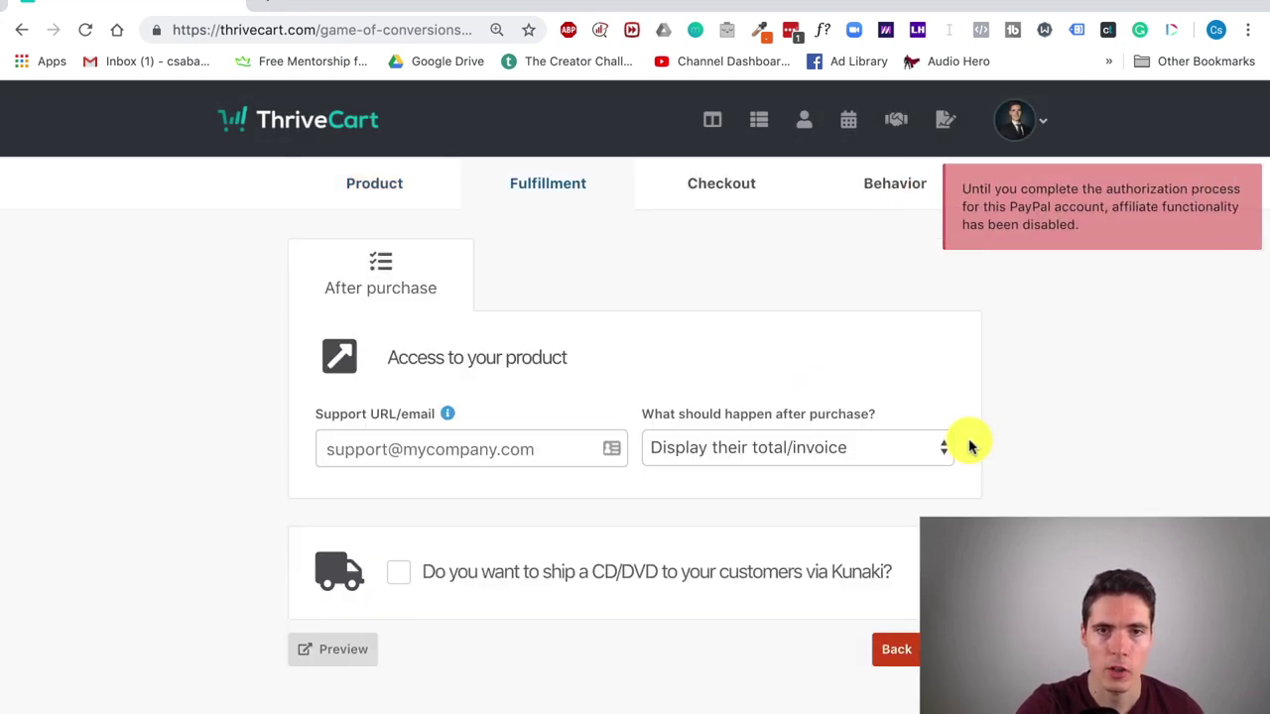
Step: Enter the company's support e-mail and send buyers to a URL expiring after 1 day
{"action": "left_click", "coordinate": [501, 448]}
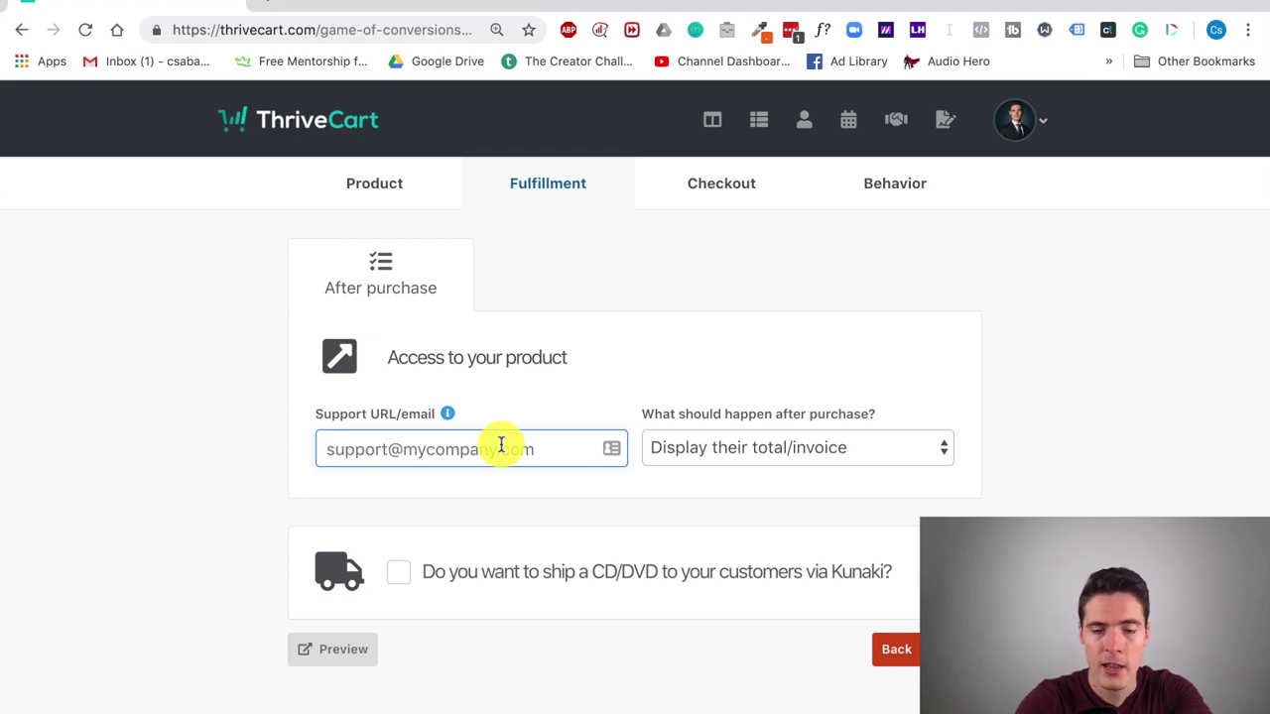
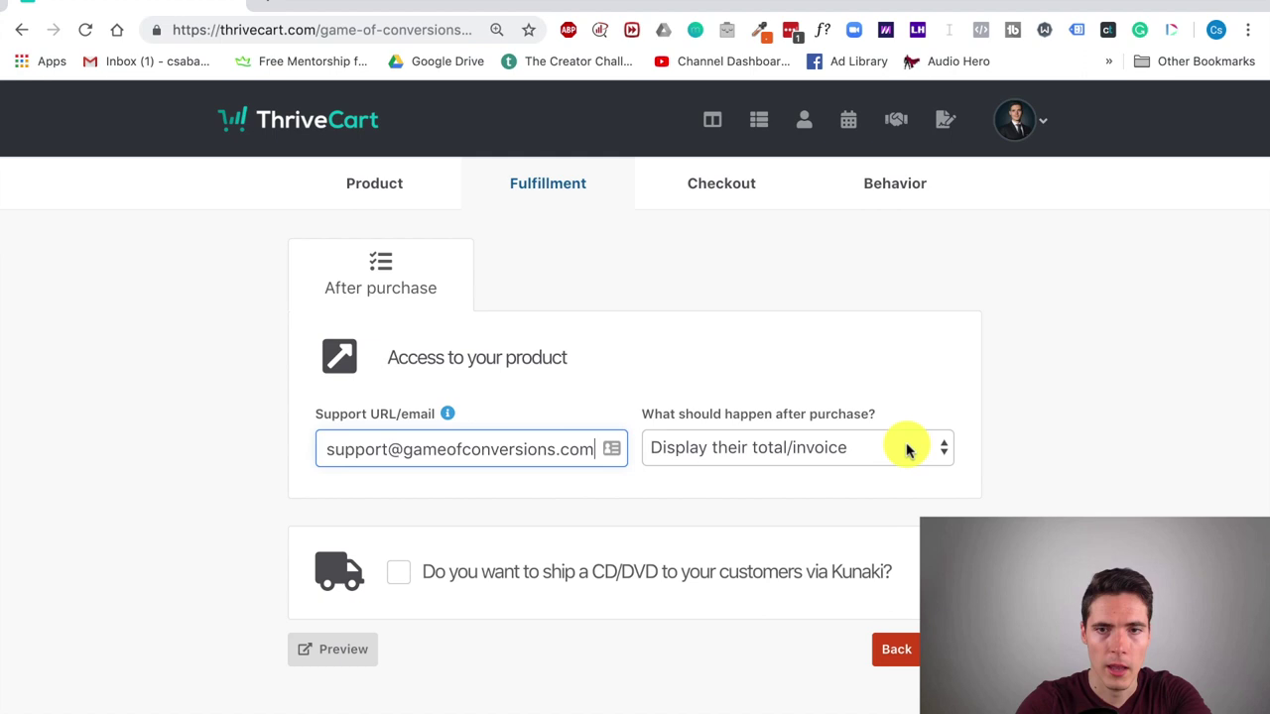
{"action": "left_click", "coordinate": [906, 450]}
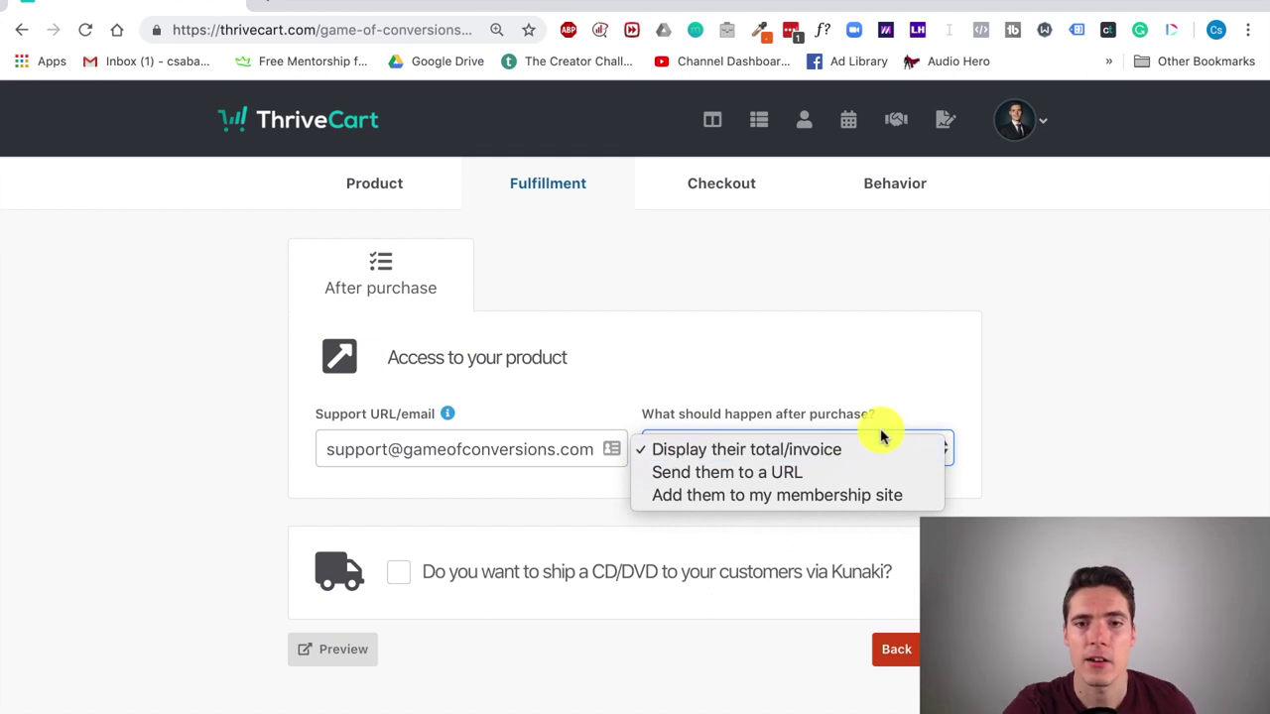
{"action": "left_click", "coordinate": [850, 471]}
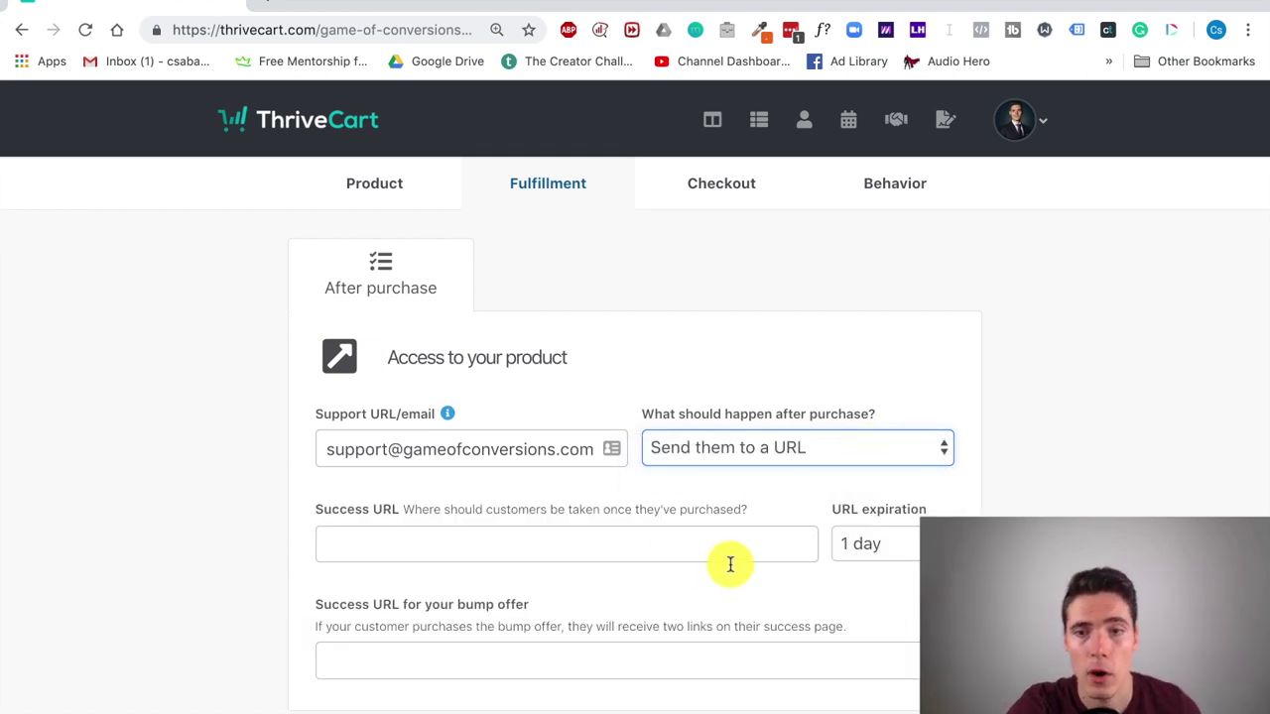
{"action": "left_click", "coordinate": [898, 558]}
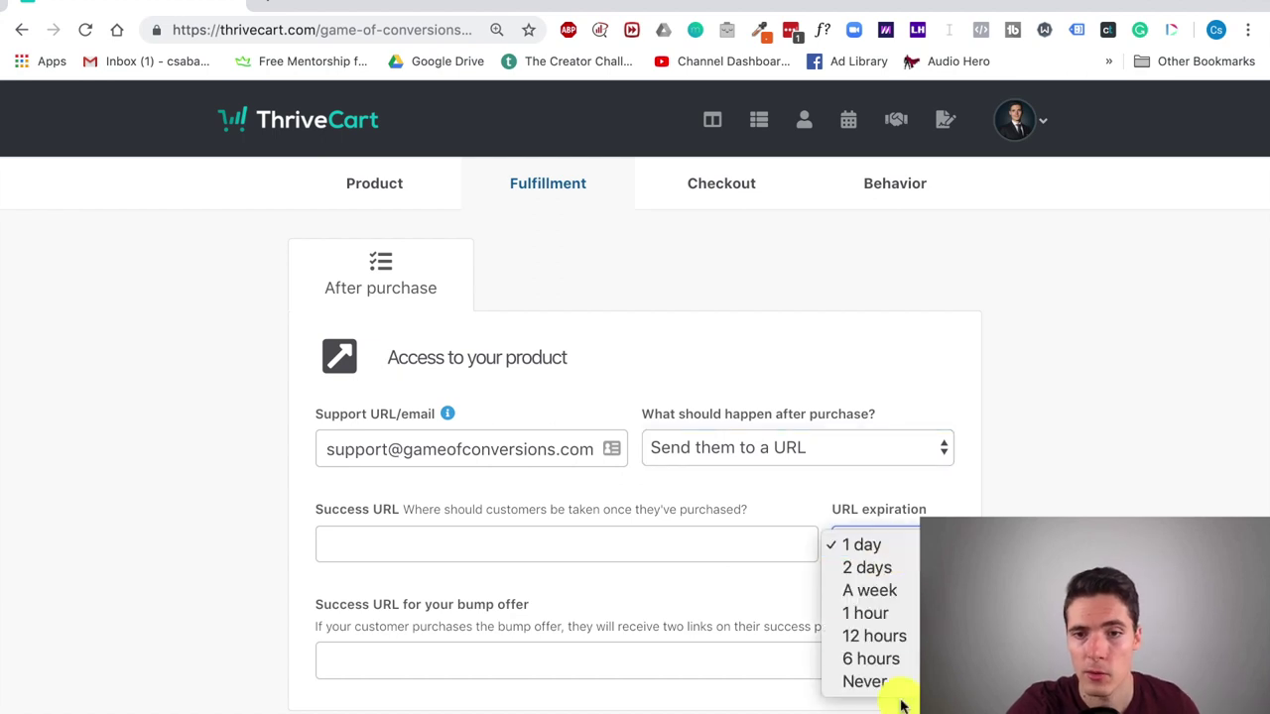
{"action": "left_click", "coordinate": [1038, 448]}
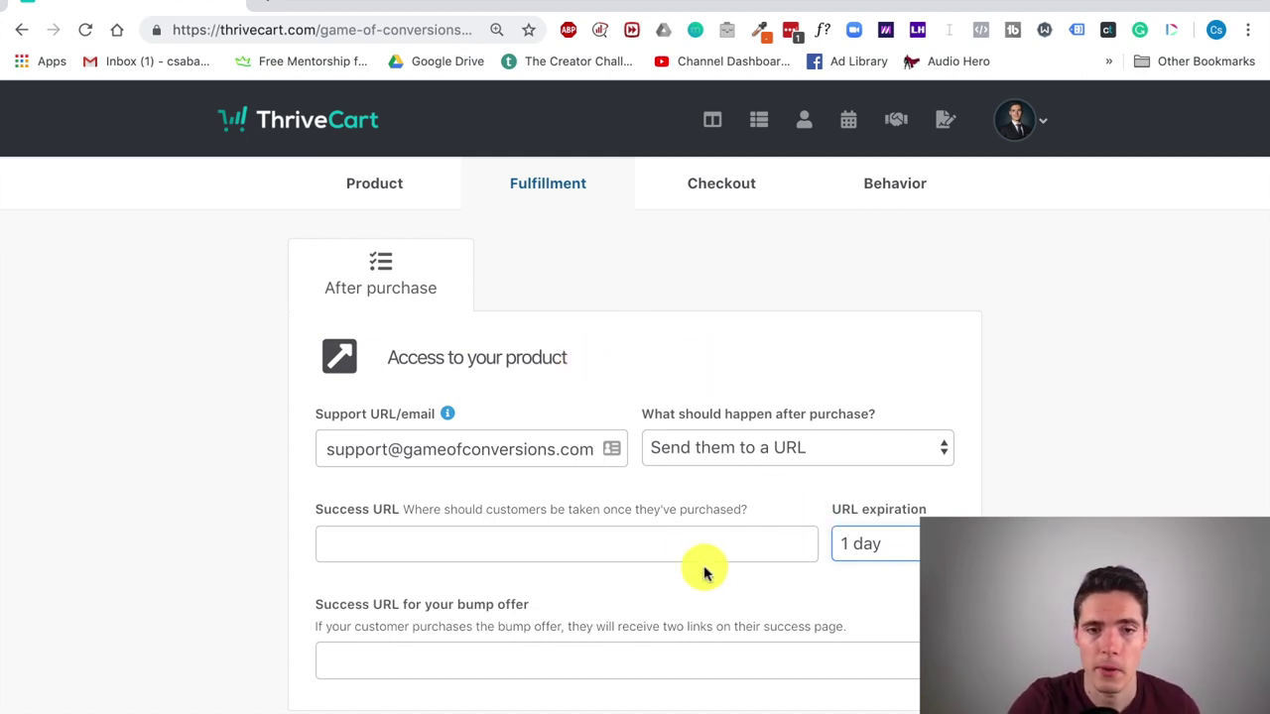
{"action": "scroll", "coordinate": [704, 569], "scroll_direction": "down", "scroll_amount": 2}
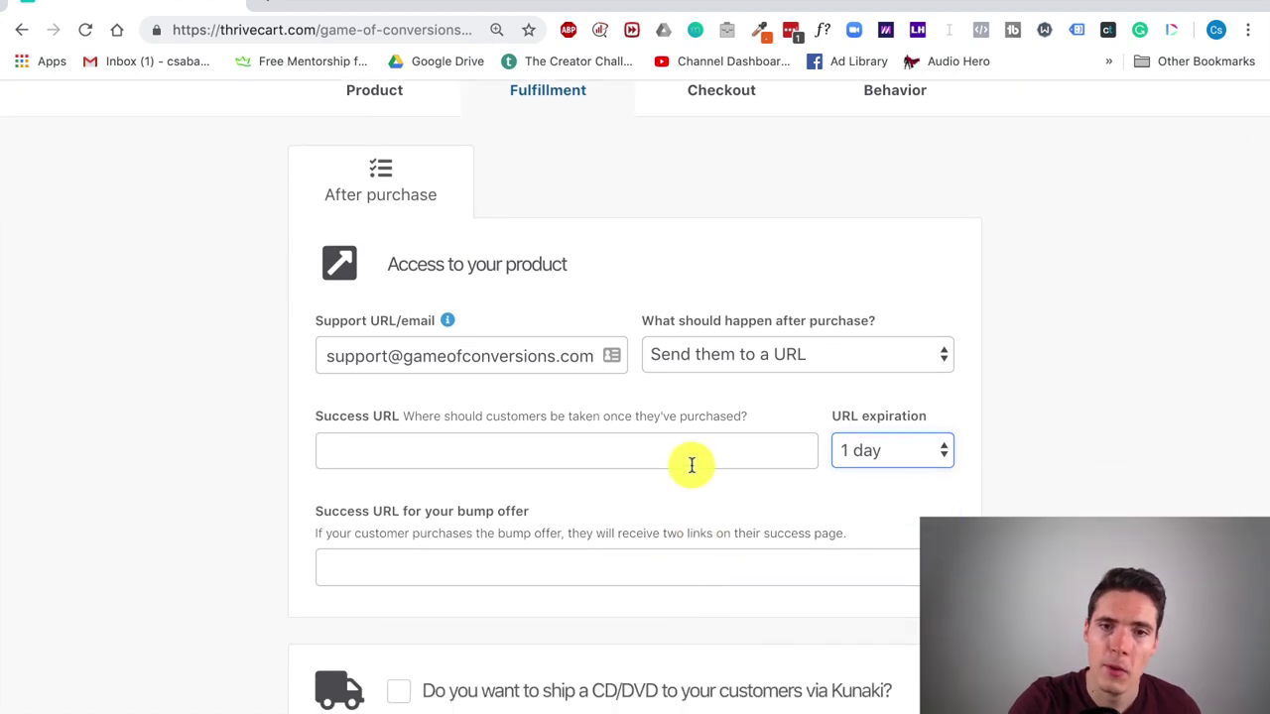
{"action": "left_click", "coordinate": [691, 464]}
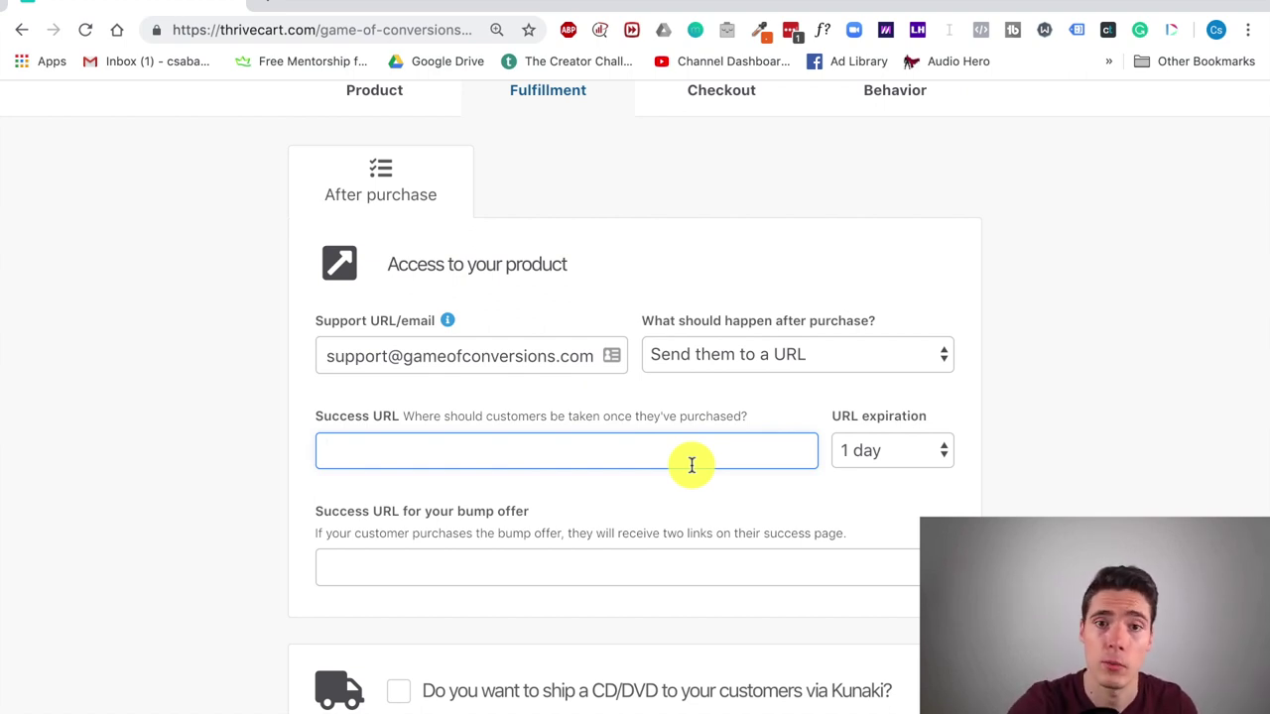
Step: Grant buyers the Rainmaker Website Review course on the Teachable site Game of Conversions
{"action": "left_click", "coordinate": [793, 372]}
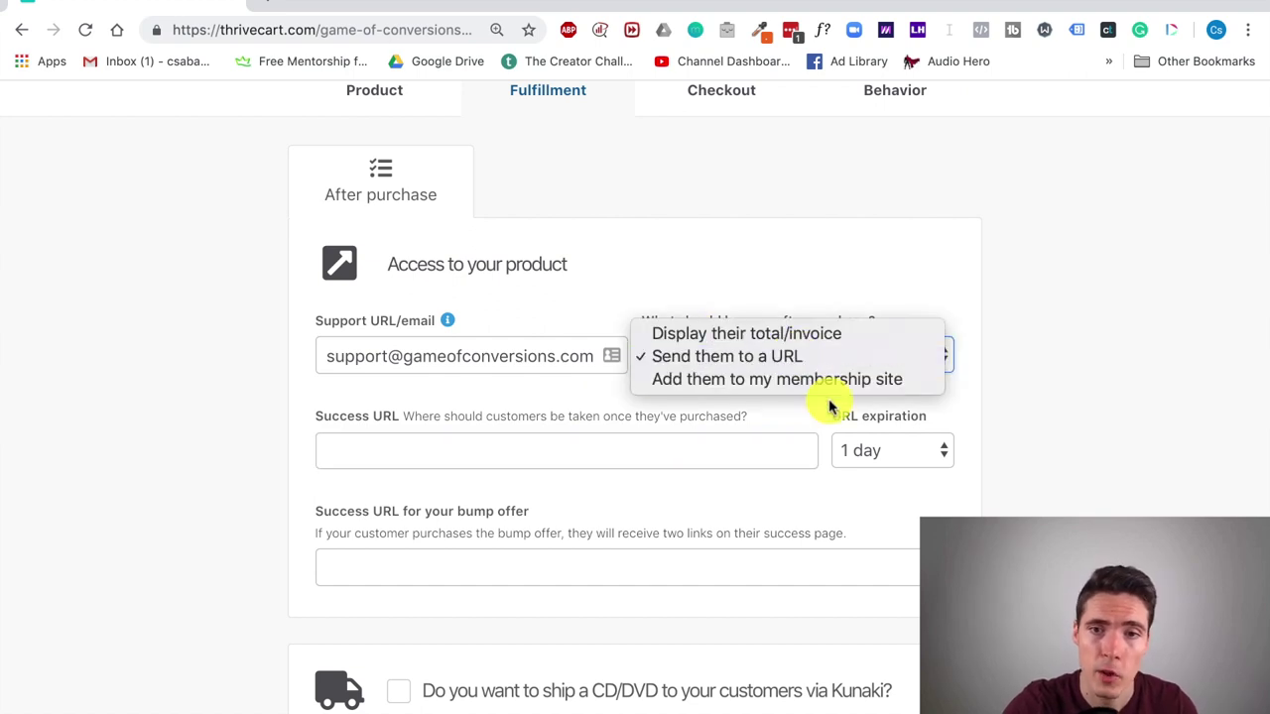
{"action": "left_click", "coordinate": [861, 382]}
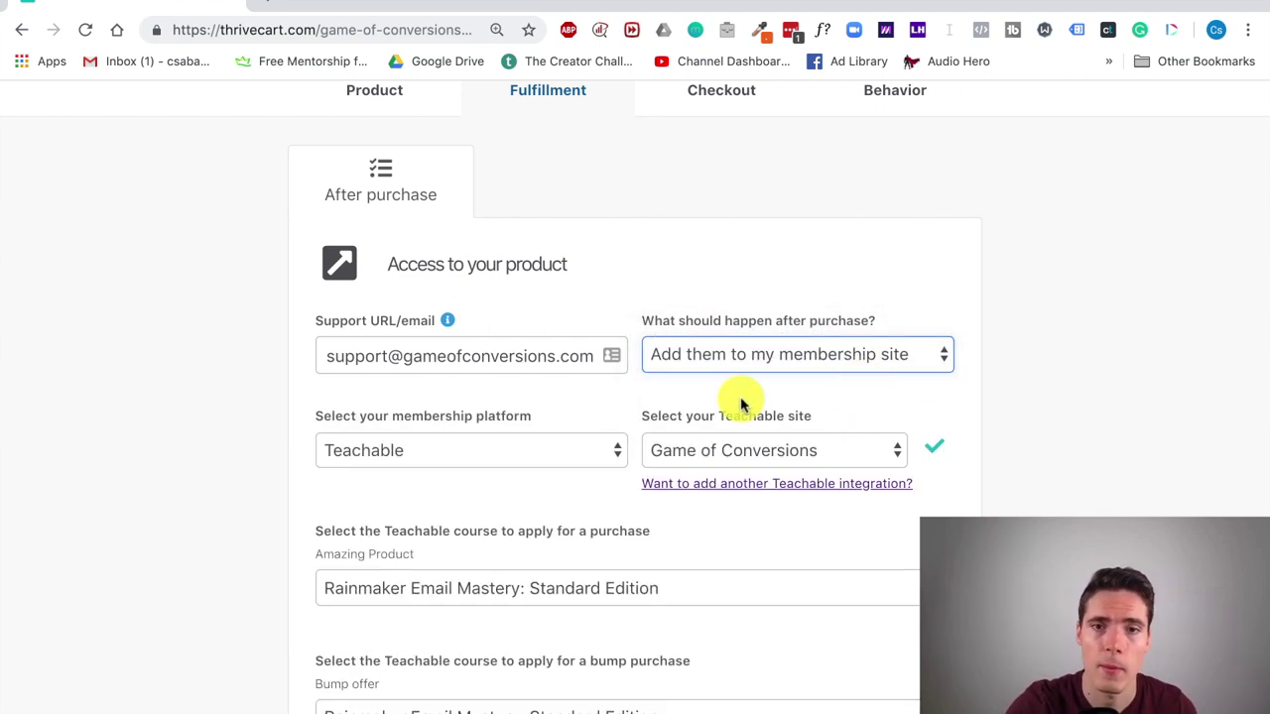
{"action": "left_click", "coordinate": [580, 456]}
{"action": "left_click", "coordinate": [625, 448]}
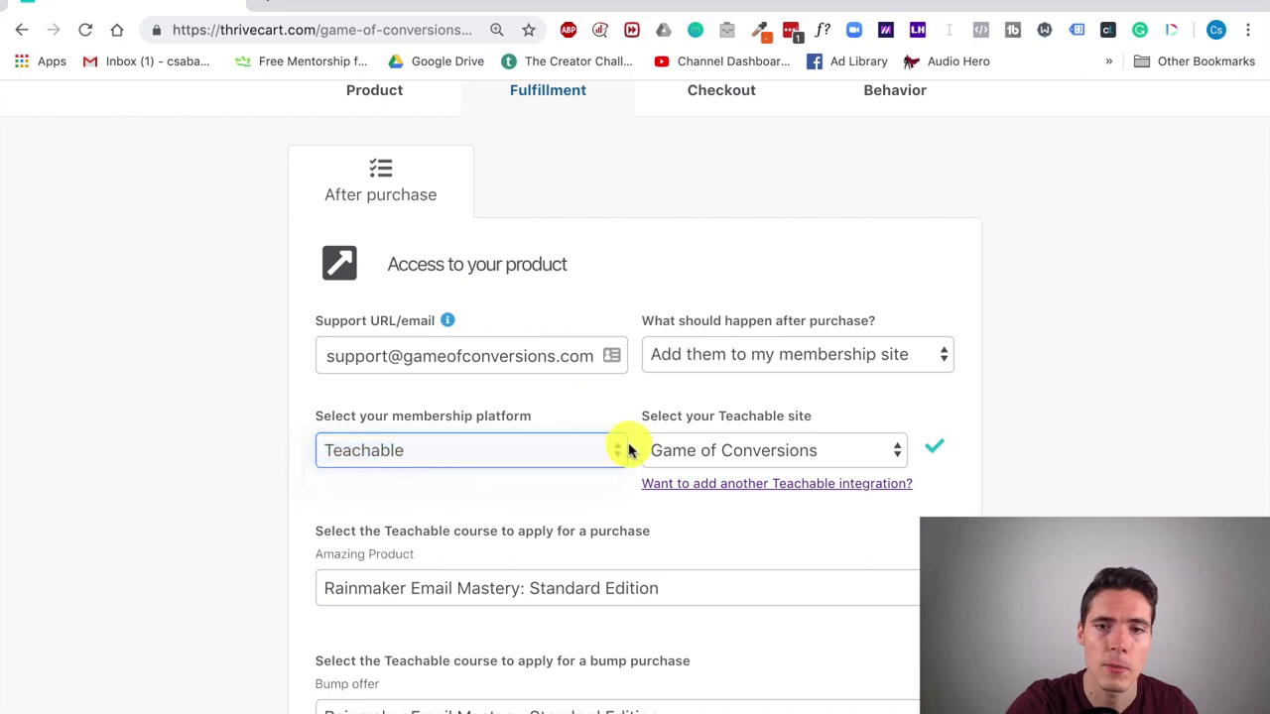
{"action": "left_click", "coordinate": [793, 452]}
{"action": "left_click", "coordinate": [793, 451]}
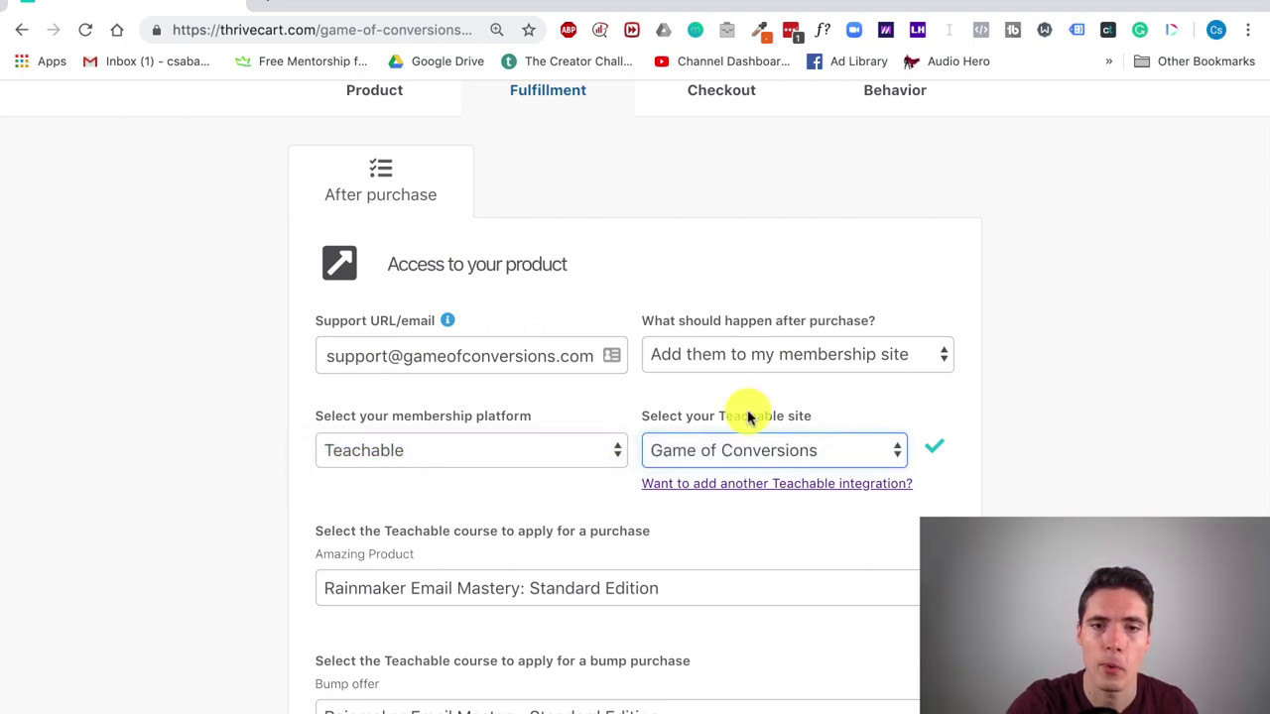
{"action": "scroll", "coordinate": [771, 556], "scroll_direction": "down", "scroll_amount": 3}
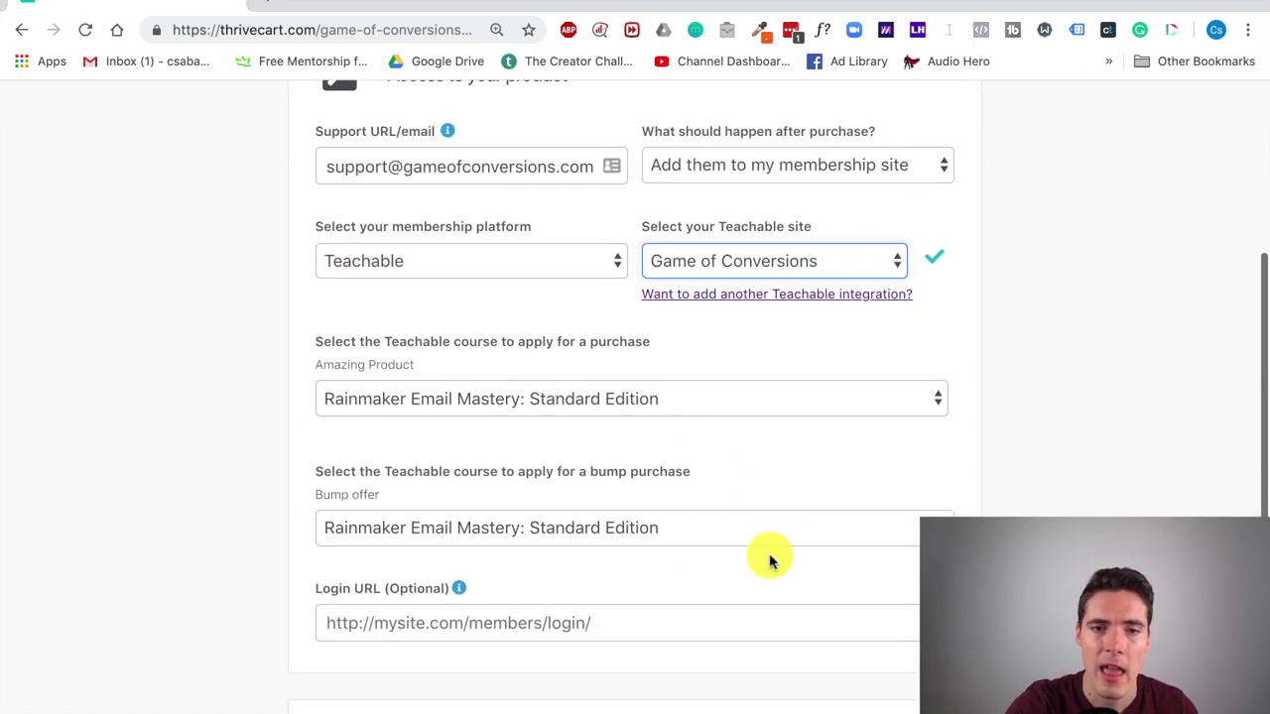
{"action": "left_click", "coordinate": [927, 402]}
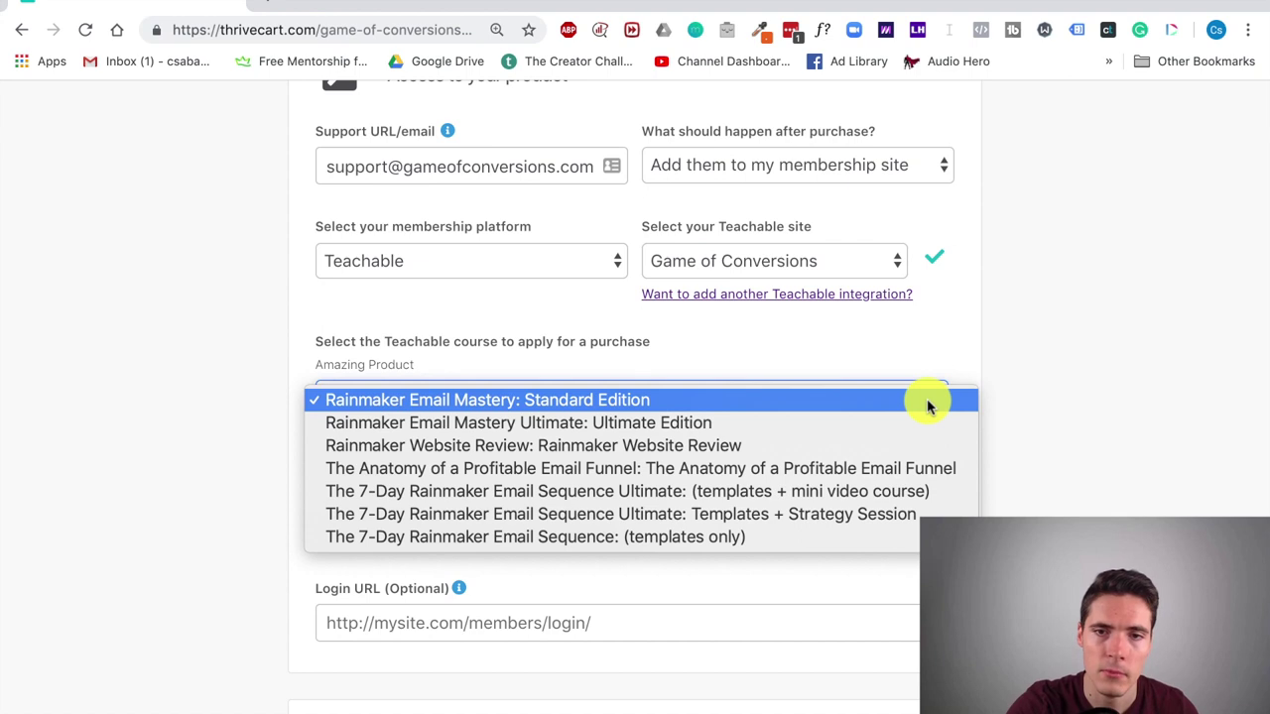
{"action": "left_click", "coordinate": [765, 452]}
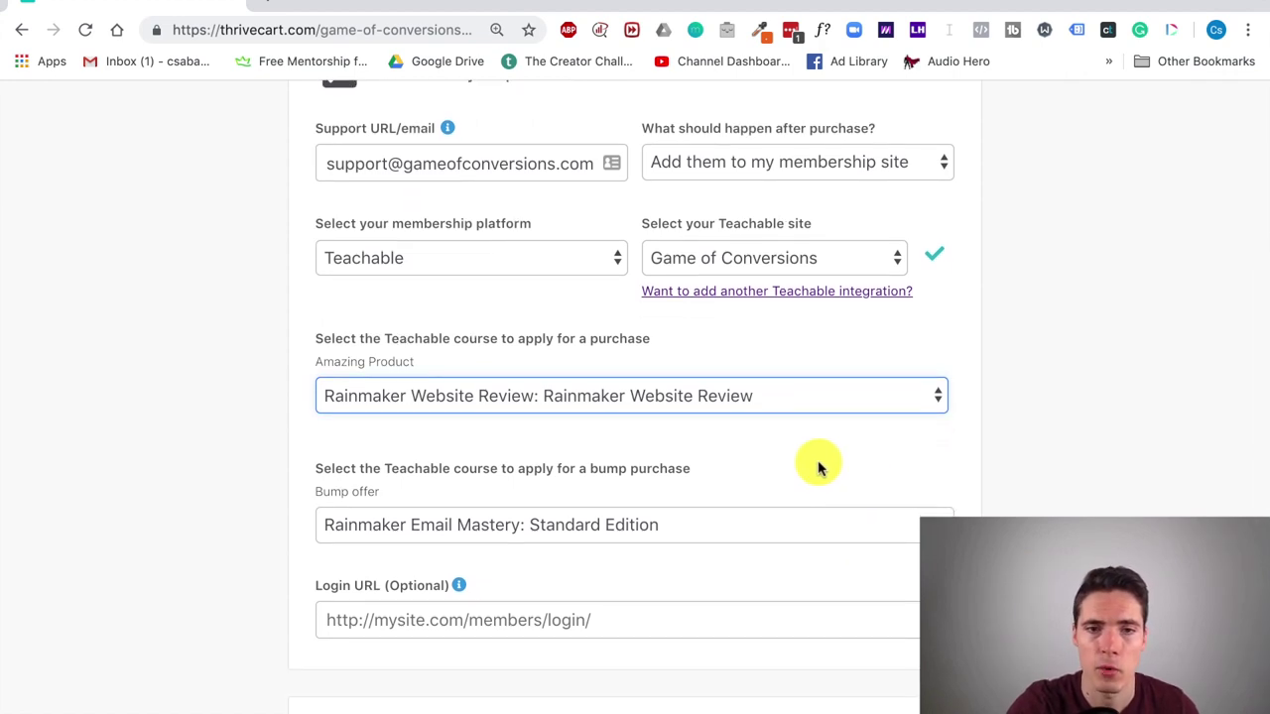
{"action": "scroll", "coordinate": [818, 466], "scroll_direction": "down", "scroll_amount": 1}
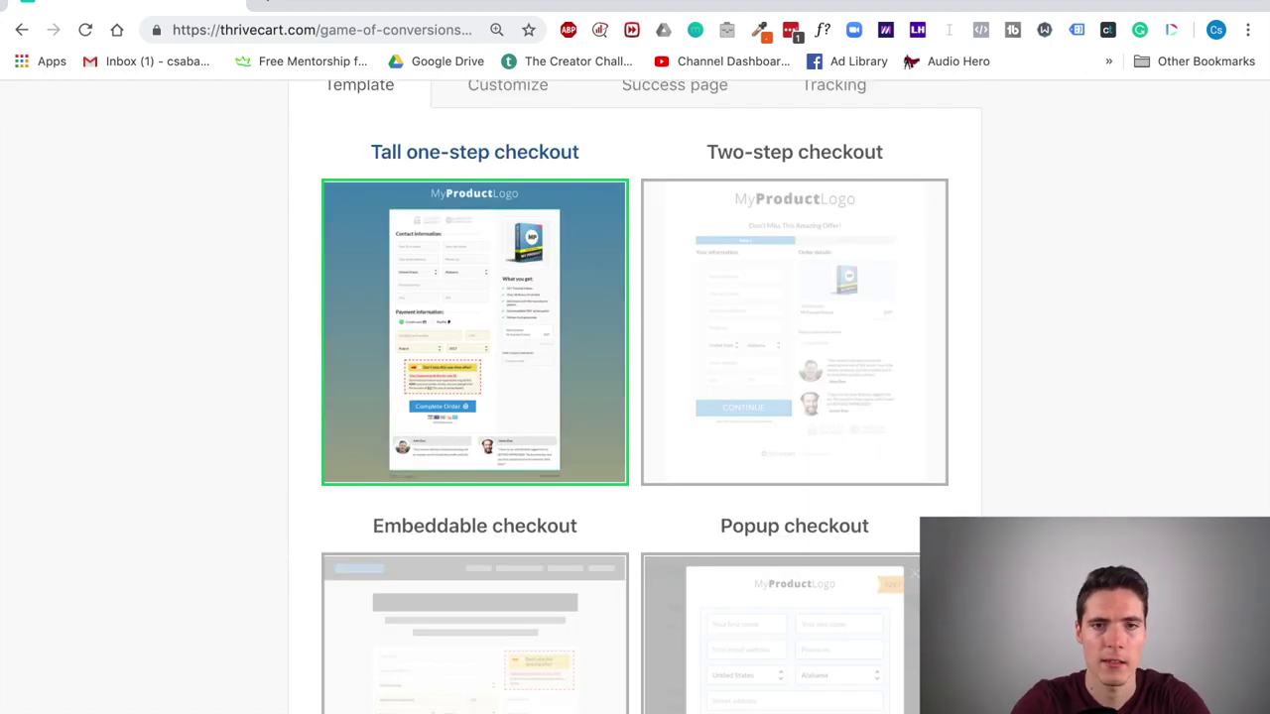
Step: Try the Two-step, Embeddable and Popup checkout templates
{"action": "scroll", "coordinate": [655, 357], "scroll_direction": "up", "scroll_amount": 2}
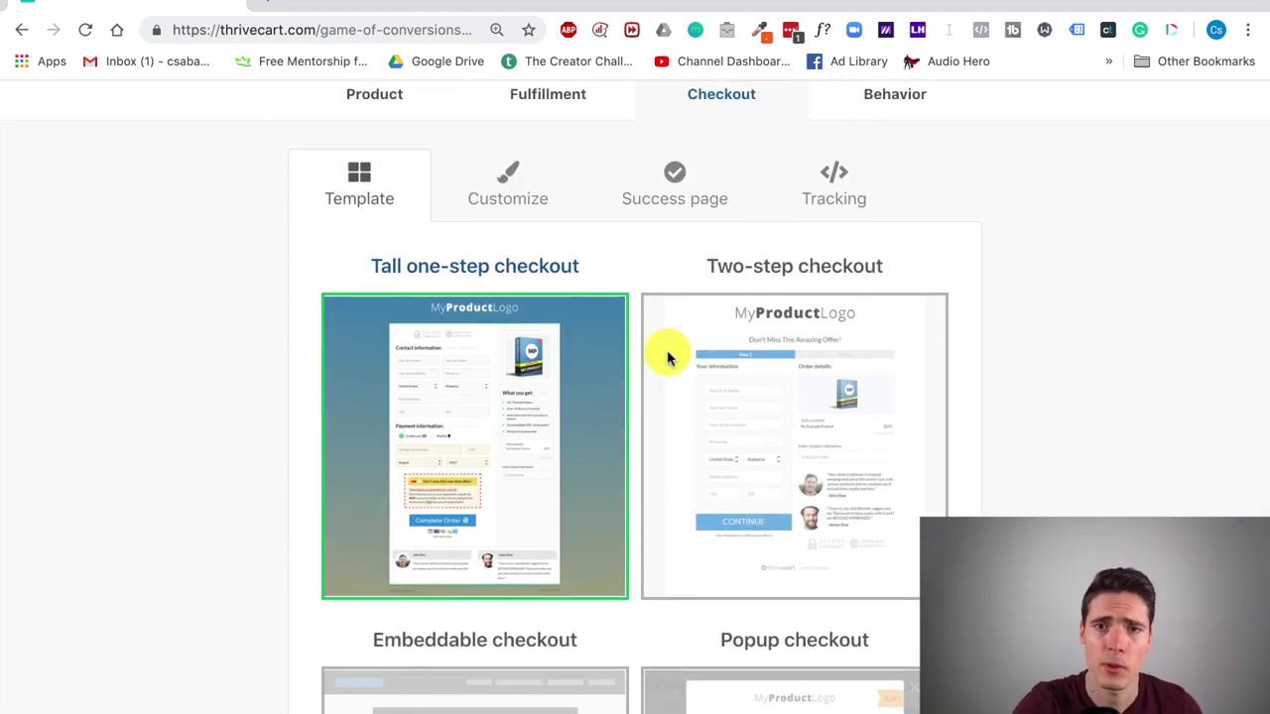
{"action": "scroll", "coordinate": [511, 339], "scroll_direction": "down", "scroll_amount": 3}
{"action": "scroll", "coordinate": [509, 340], "scroll_direction": "up", "scroll_amount": 2}
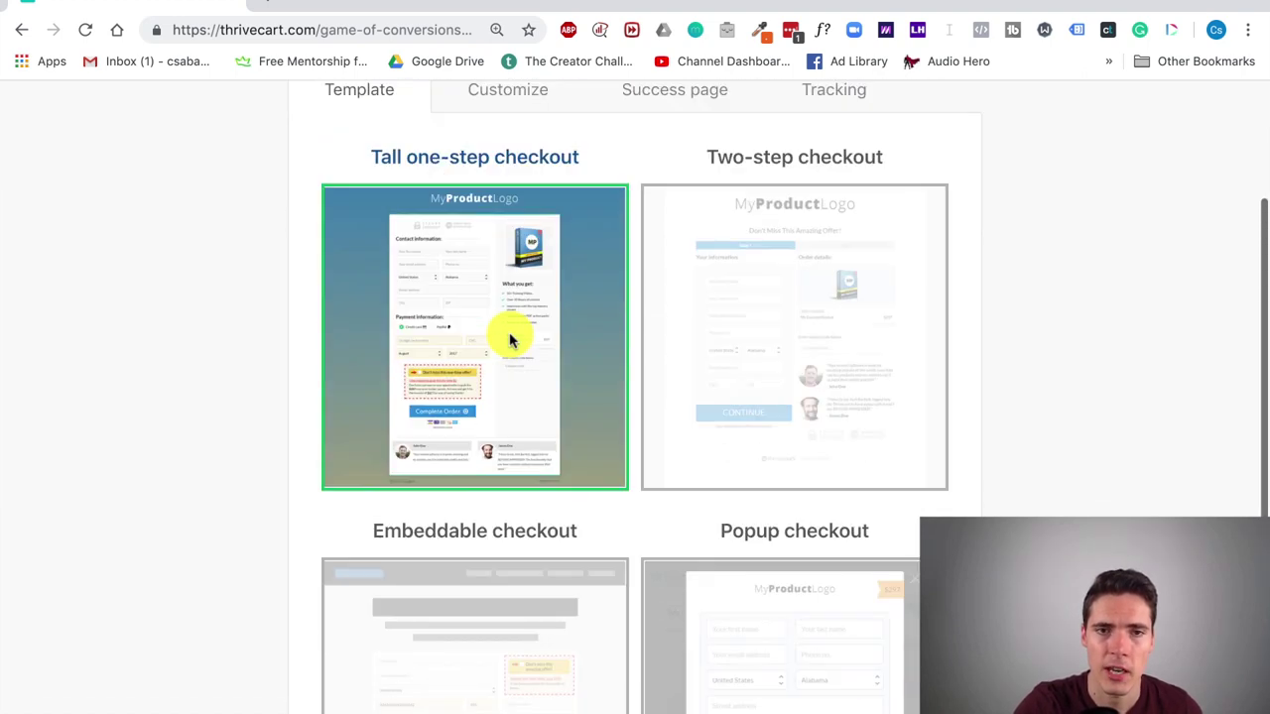
{"action": "left_click", "coordinate": [794, 325]}
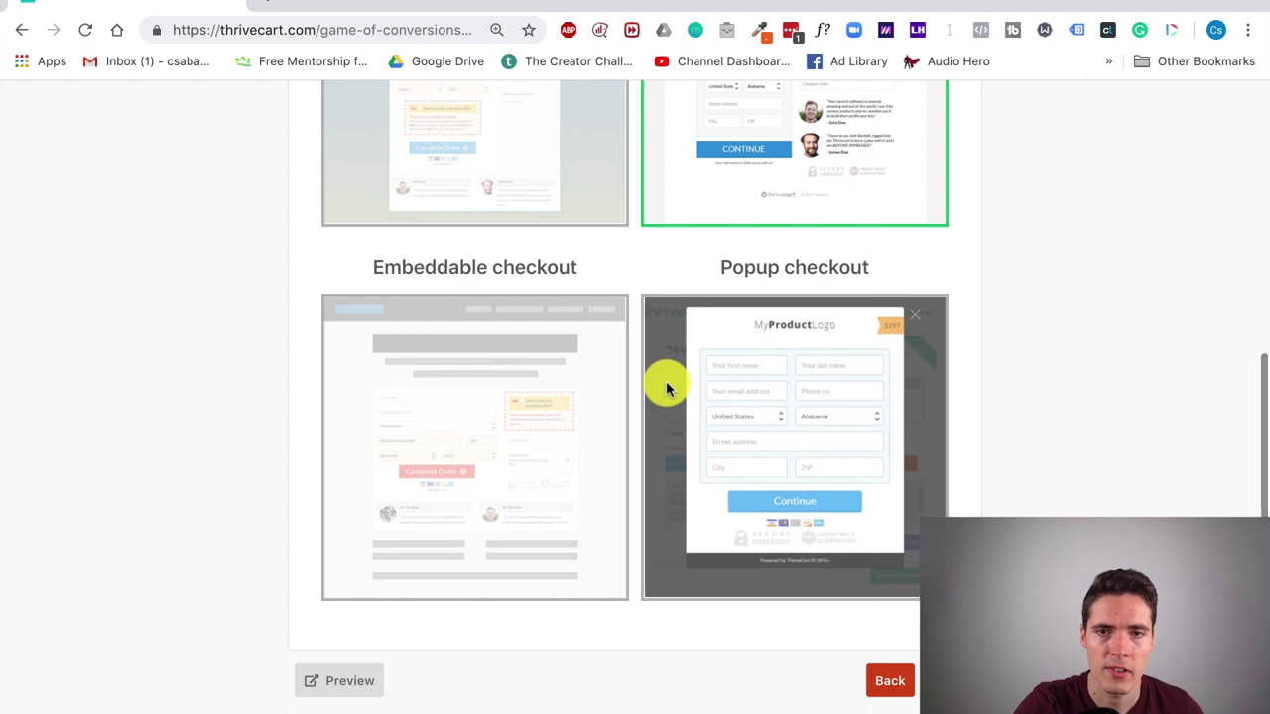
{"action": "left_click", "coordinate": [476, 459]}
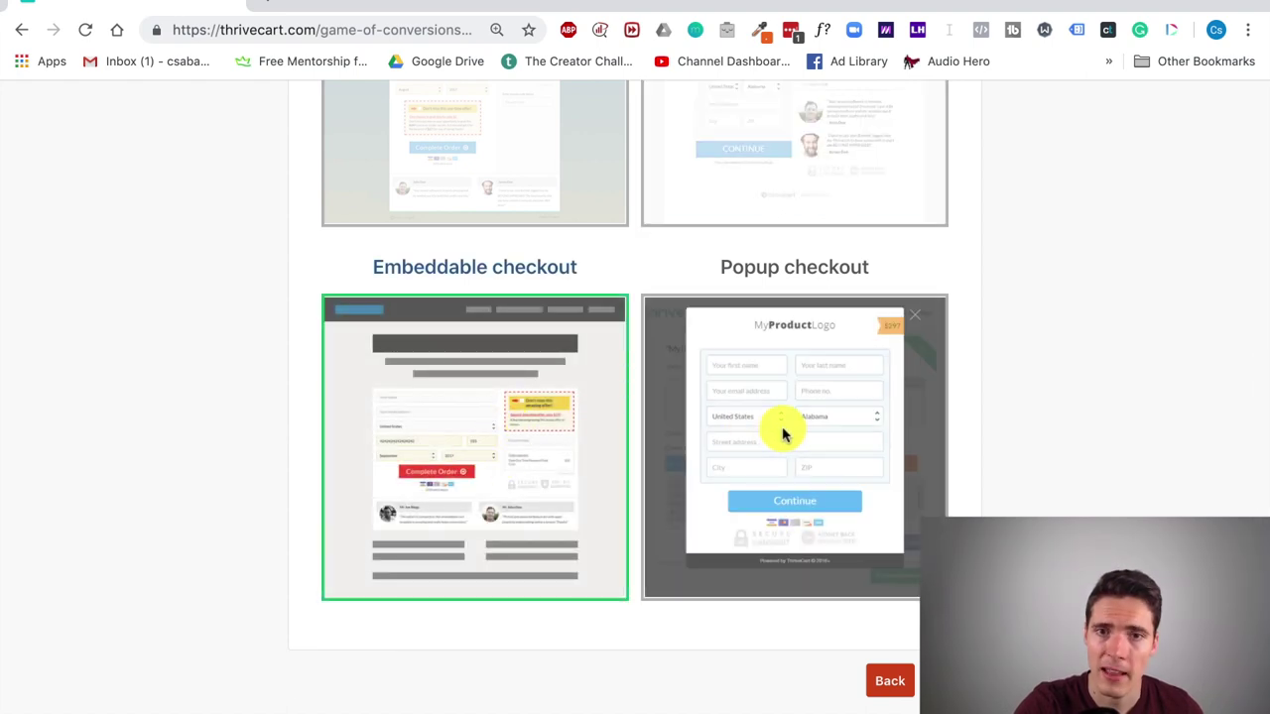
{"action": "left_click", "coordinate": [782, 431]}
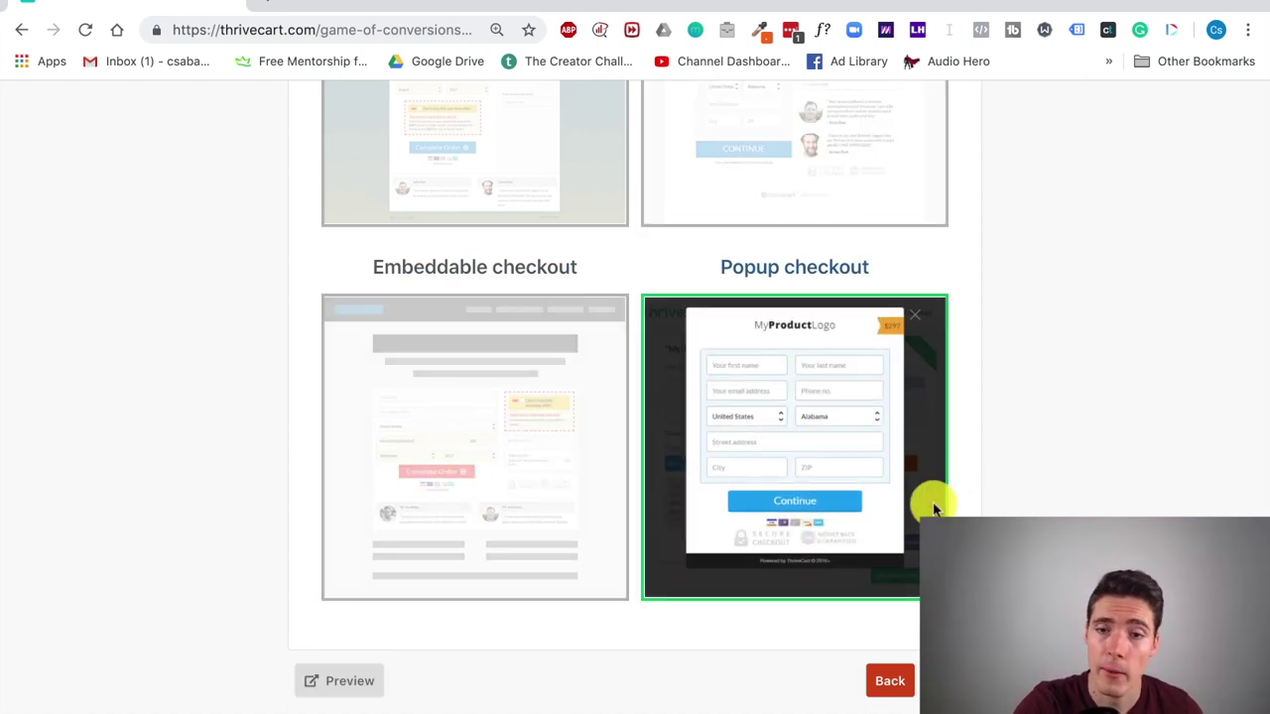
Step: Select the Tall one-step checkout template and continue to the Customize editor
{"action": "scroll", "coordinate": [932, 509], "scroll_direction": "up", "scroll_amount": 3}
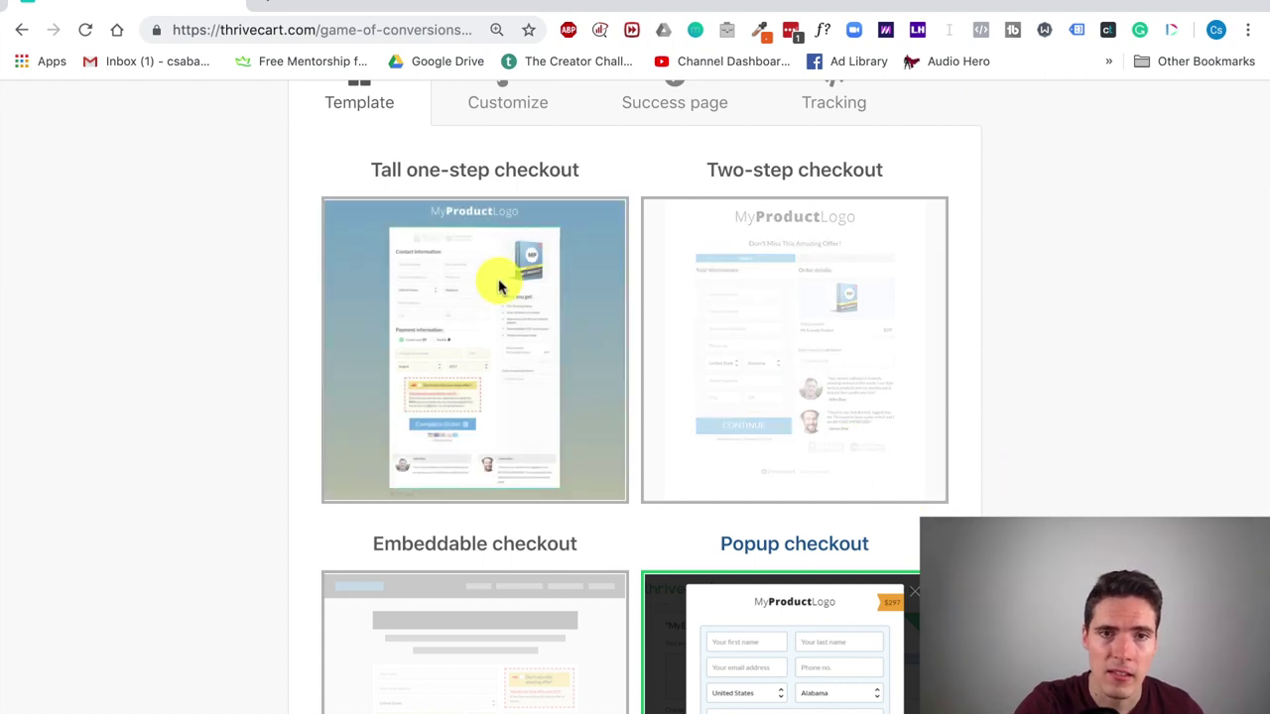
{"action": "left_click", "coordinate": [504, 334]}
{"action": "scroll", "coordinate": [857, 437], "scroll_direction": "down", "scroll_amount": 3}
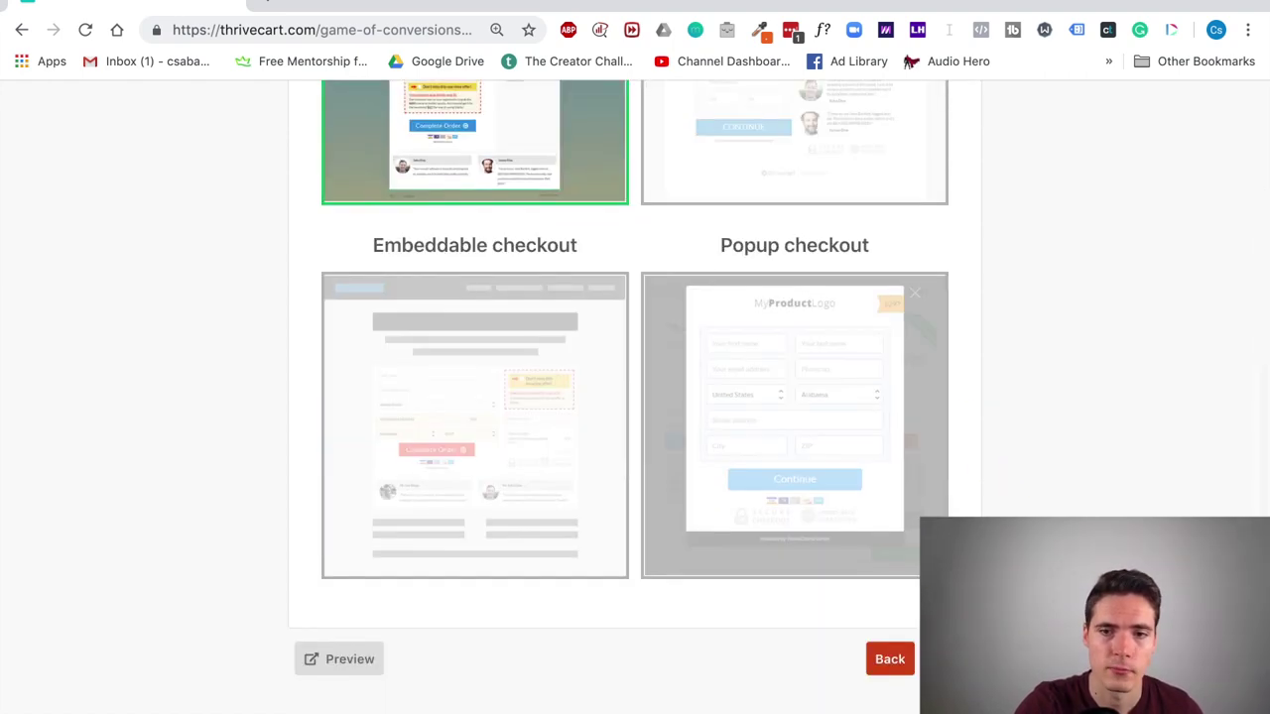
{"action": "left_click", "coordinate": [947, 659]}
{"action": "scroll", "coordinate": [595, 414], "scroll_direction": "up", "scroll_amount": 5}
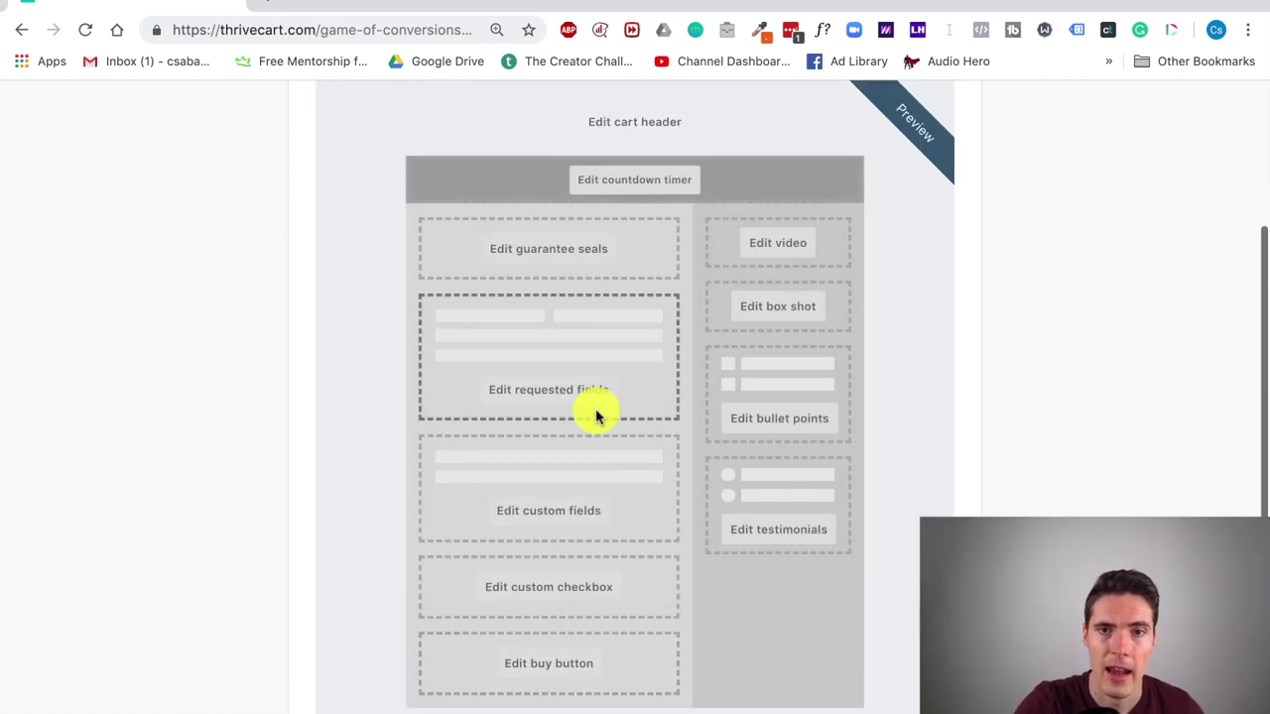
{"action": "scroll", "coordinate": [595, 415], "scroll_direction": "down", "scroll_amount": 1}
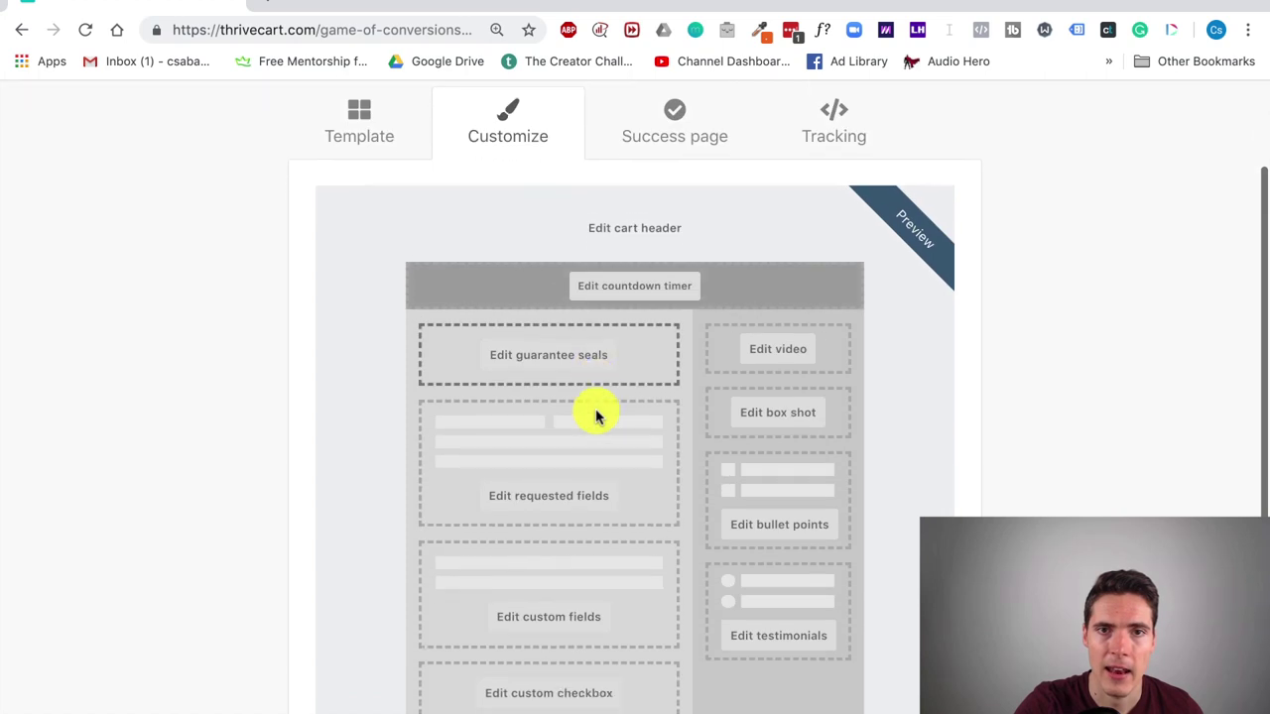
{"action": "left_click", "coordinate": [650, 233]}
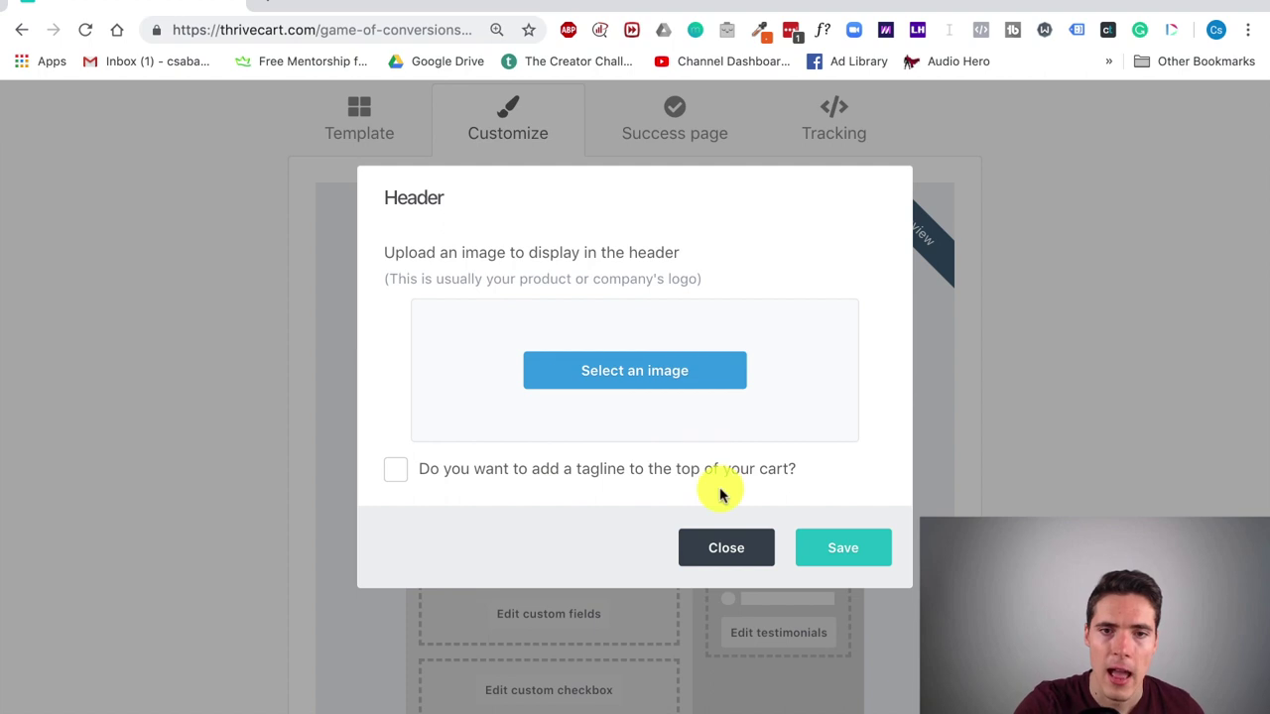
{"action": "left_click", "coordinate": [723, 546]}
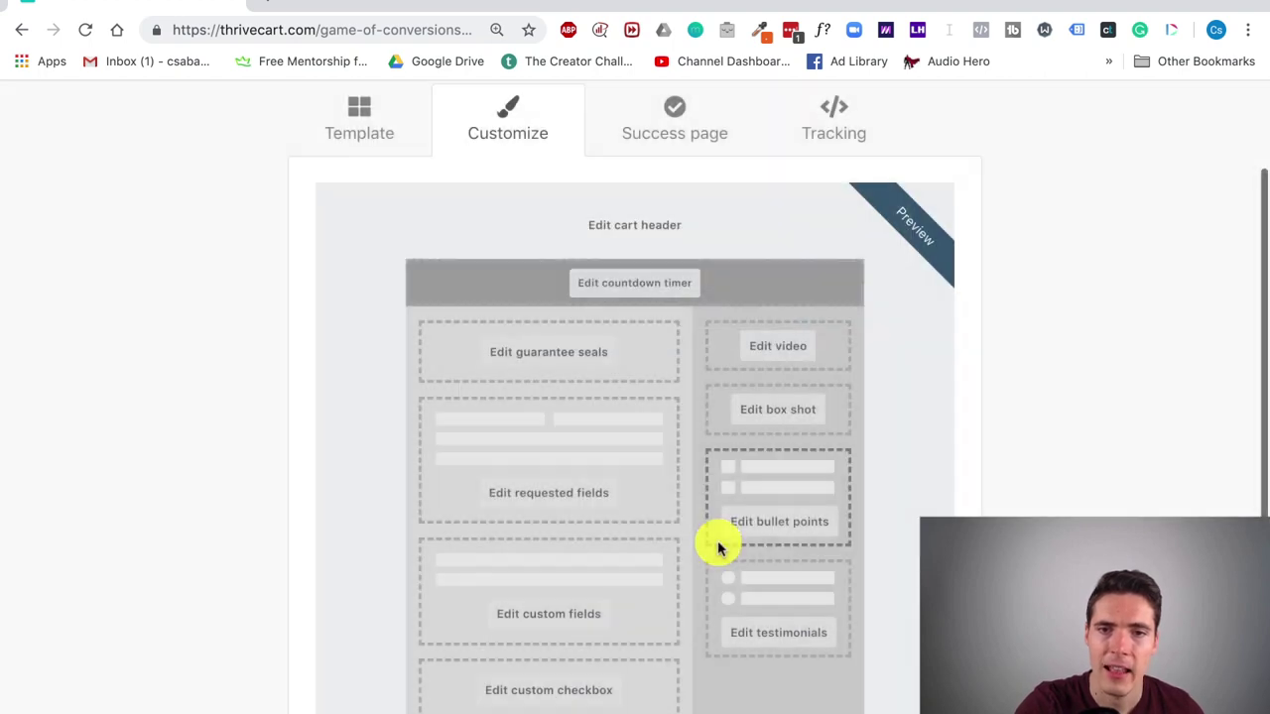
{"action": "left_click", "coordinate": [573, 355]}
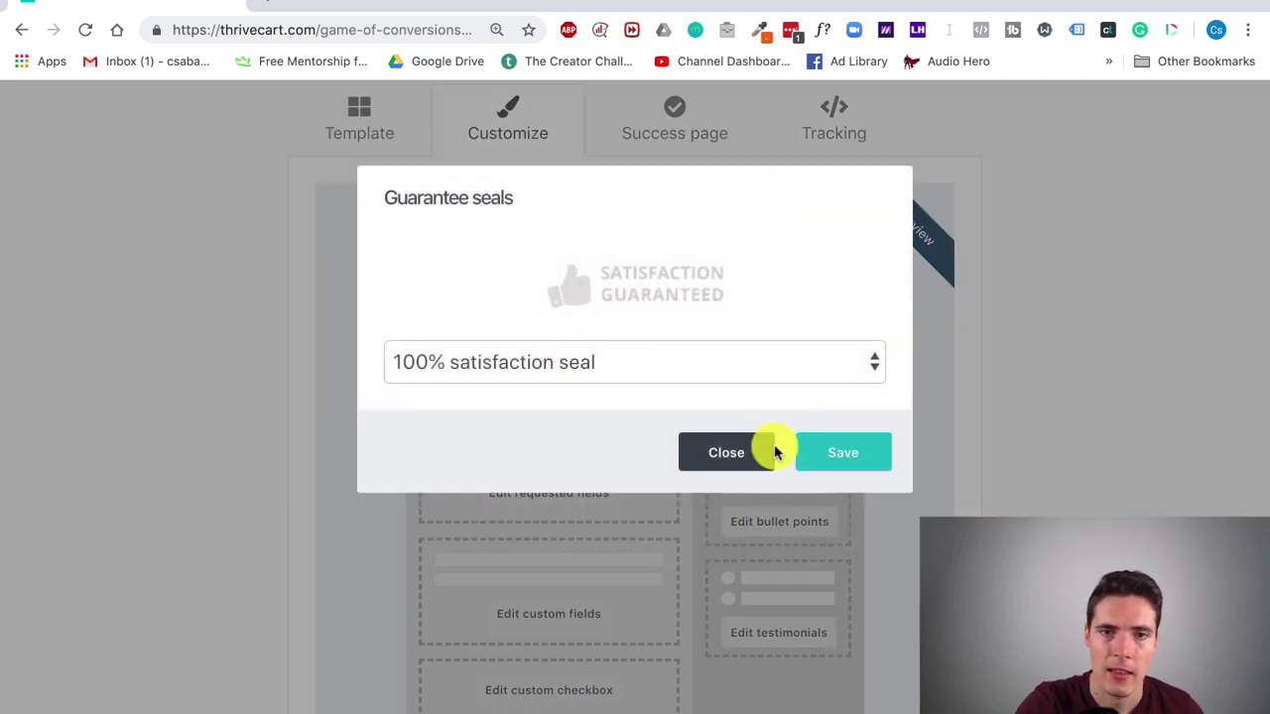
{"action": "left_click", "coordinate": [797, 368]}
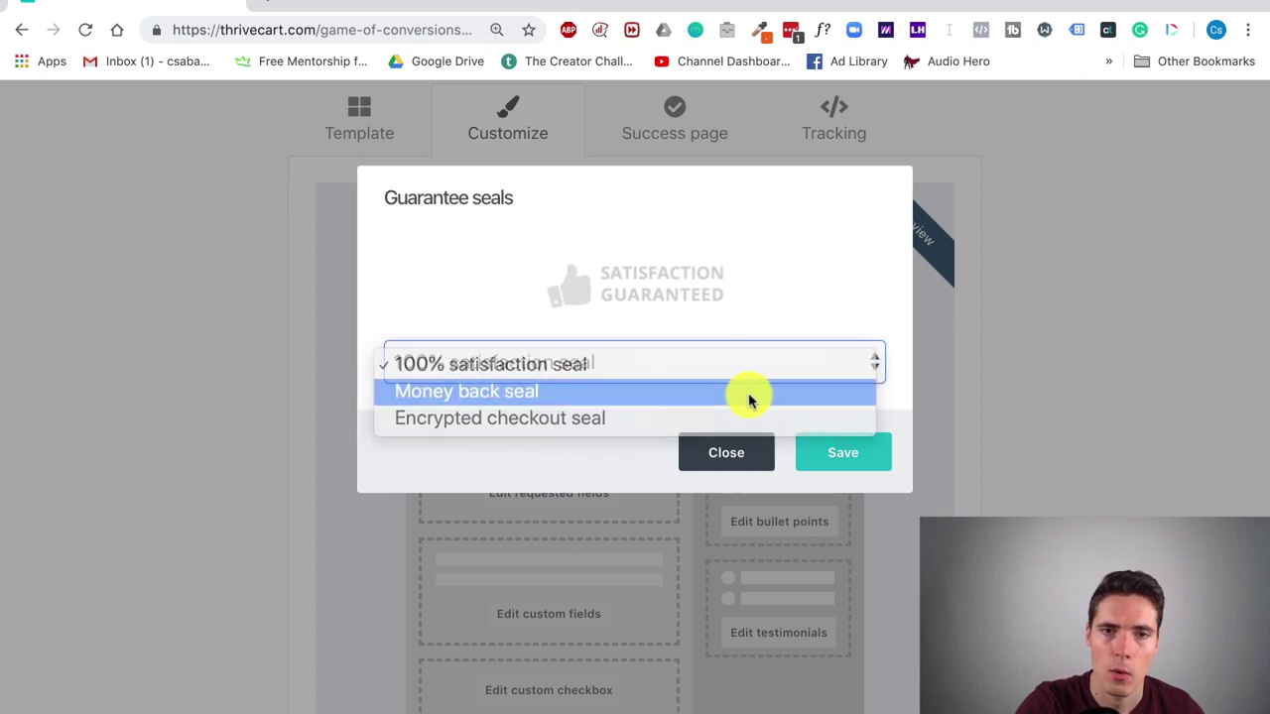
{"action": "left_click", "coordinate": [751, 392]}
{"action": "left_click", "coordinate": [737, 454]}
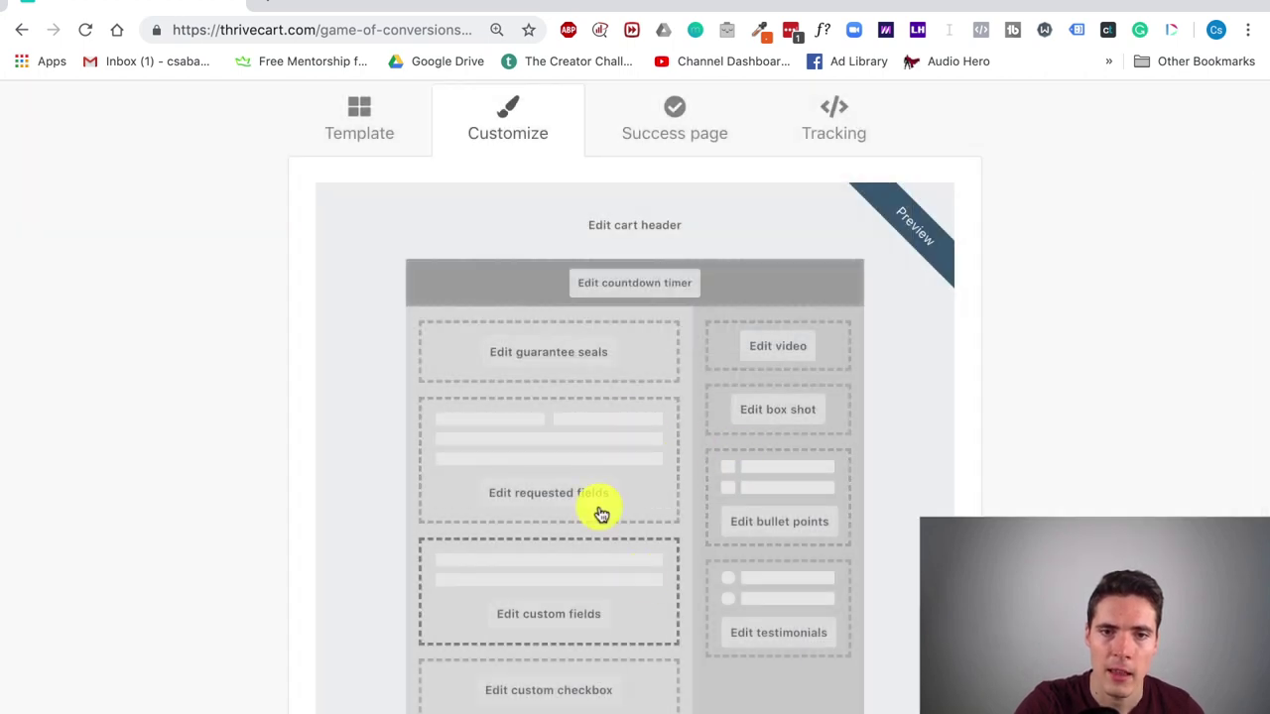
{"action": "left_click", "coordinate": [582, 494]}
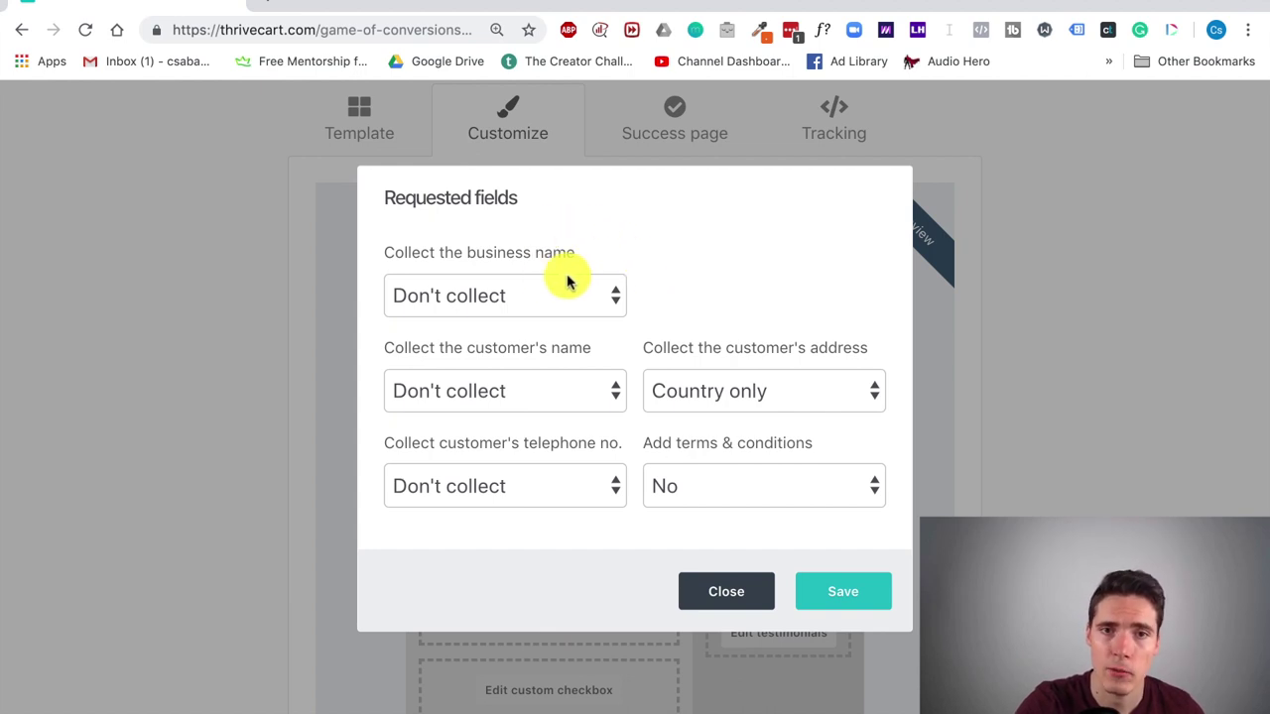
{"action": "left_click", "coordinate": [746, 483]}
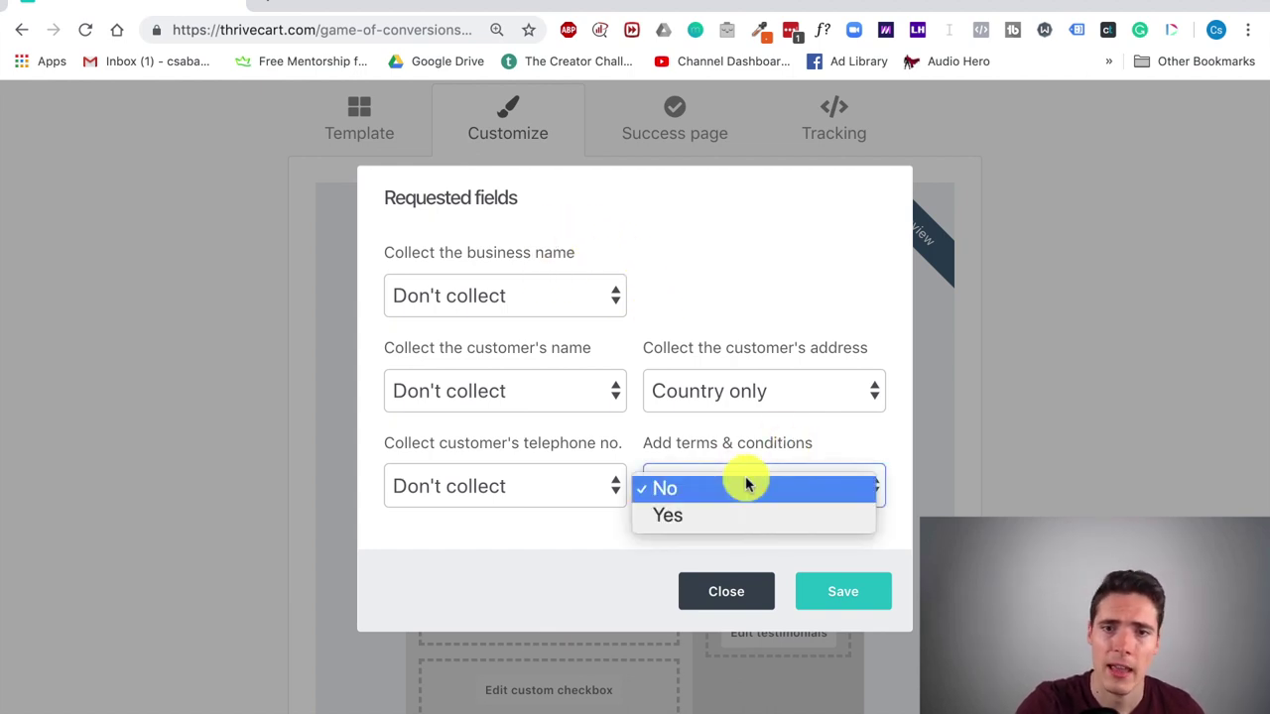
{"action": "left_click", "coordinate": [730, 168]}
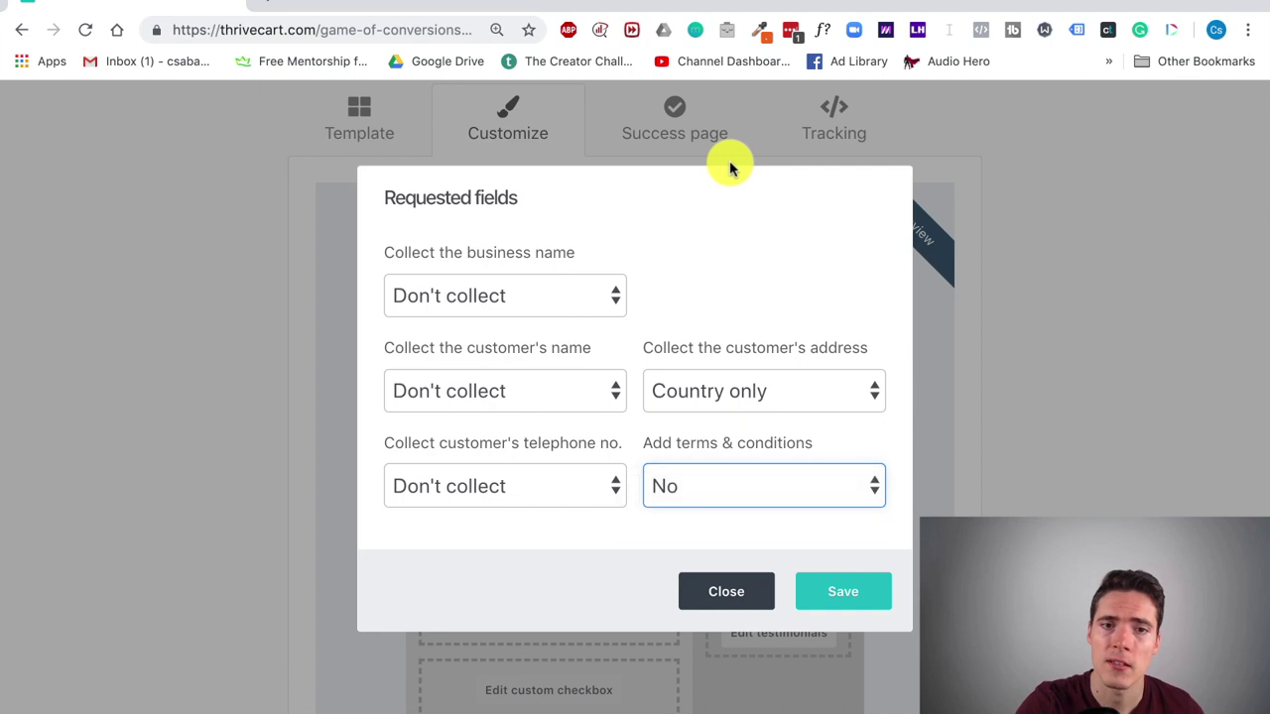
{"action": "left_click", "coordinate": [697, 579]}
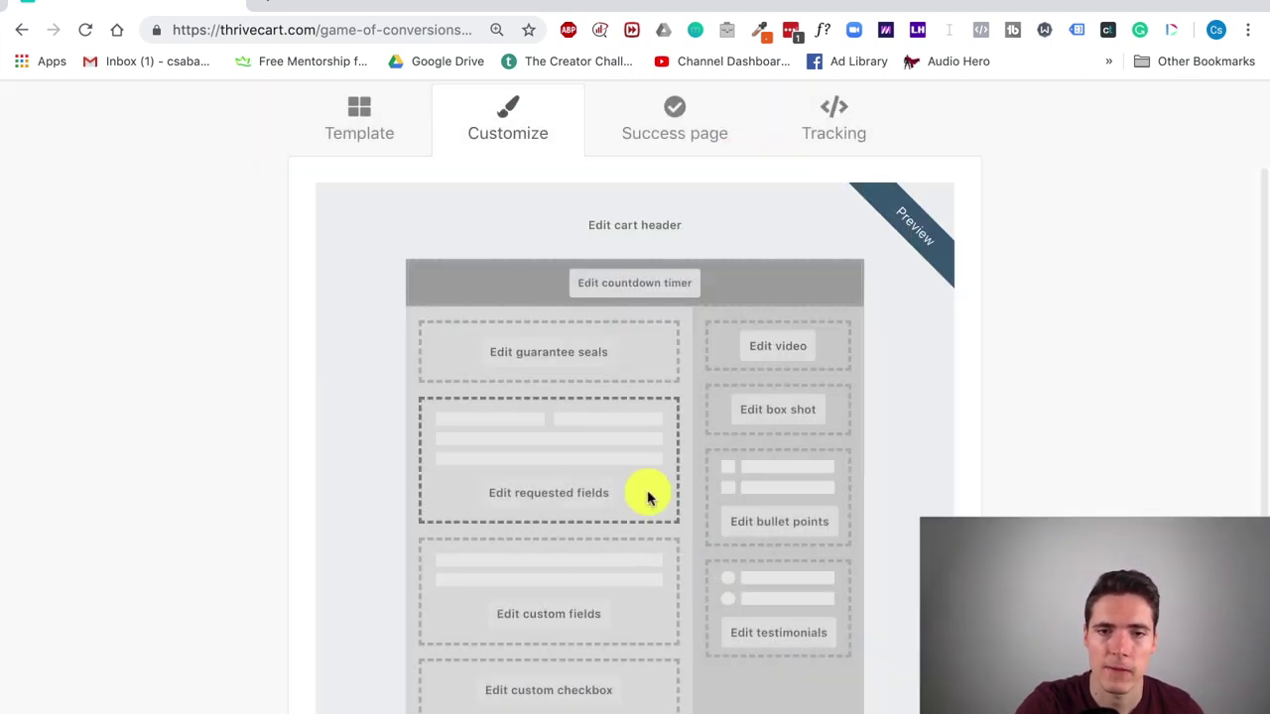
{"action": "scroll", "coordinate": [647, 498], "scroll_direction": "down", "scroll_amount": 3}
{"action": "left_click", "coordinate": [586, 490]}
{"action": "left_click", "coordinate": [710, 530]}
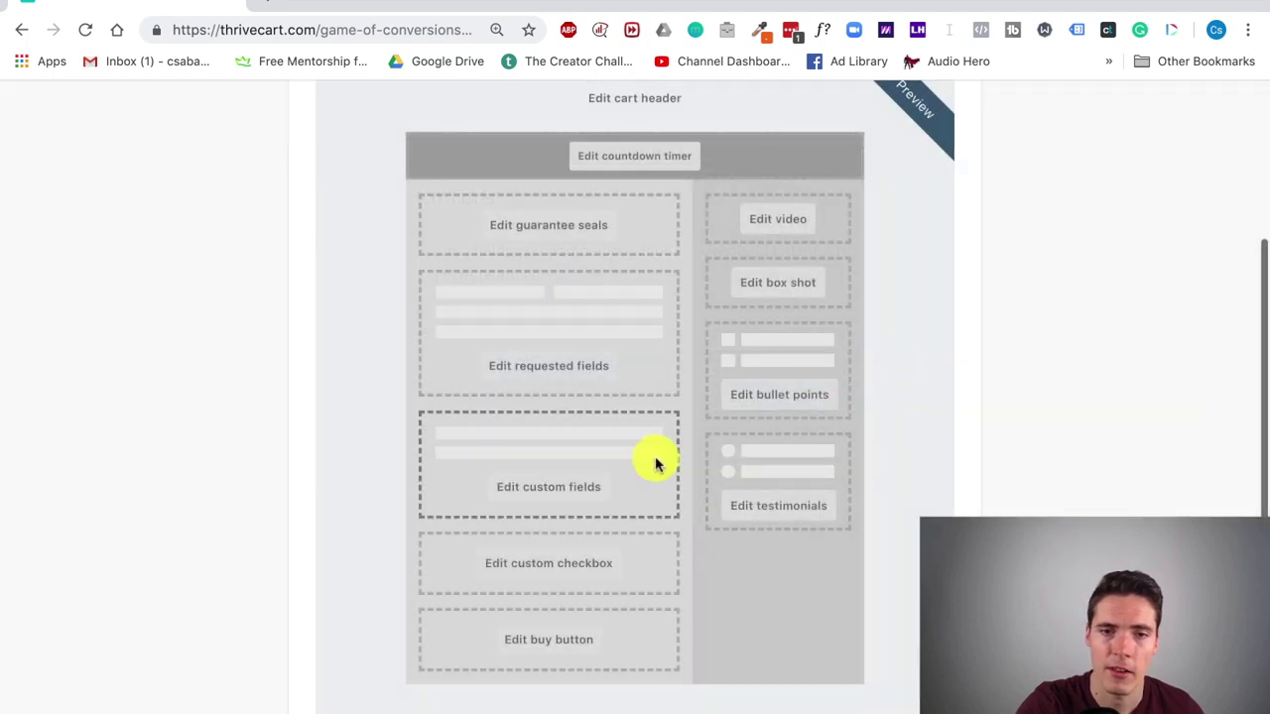
{"action": "scroll", "coordinate": [650, 458], "scroll_direction": "down", "scroll_amount": 2}
{"action": "left_click", "coordinate": [576, 502]}
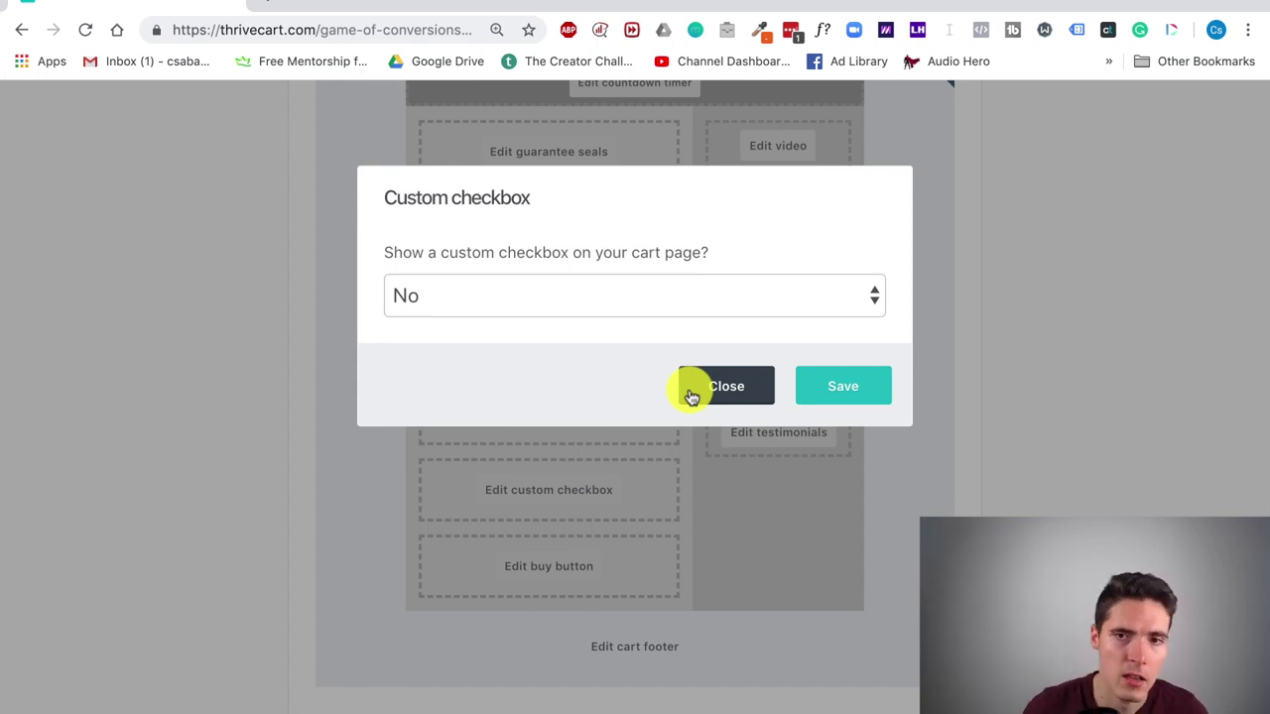
{"action": "left_click", "coordinate": [765, 295]}
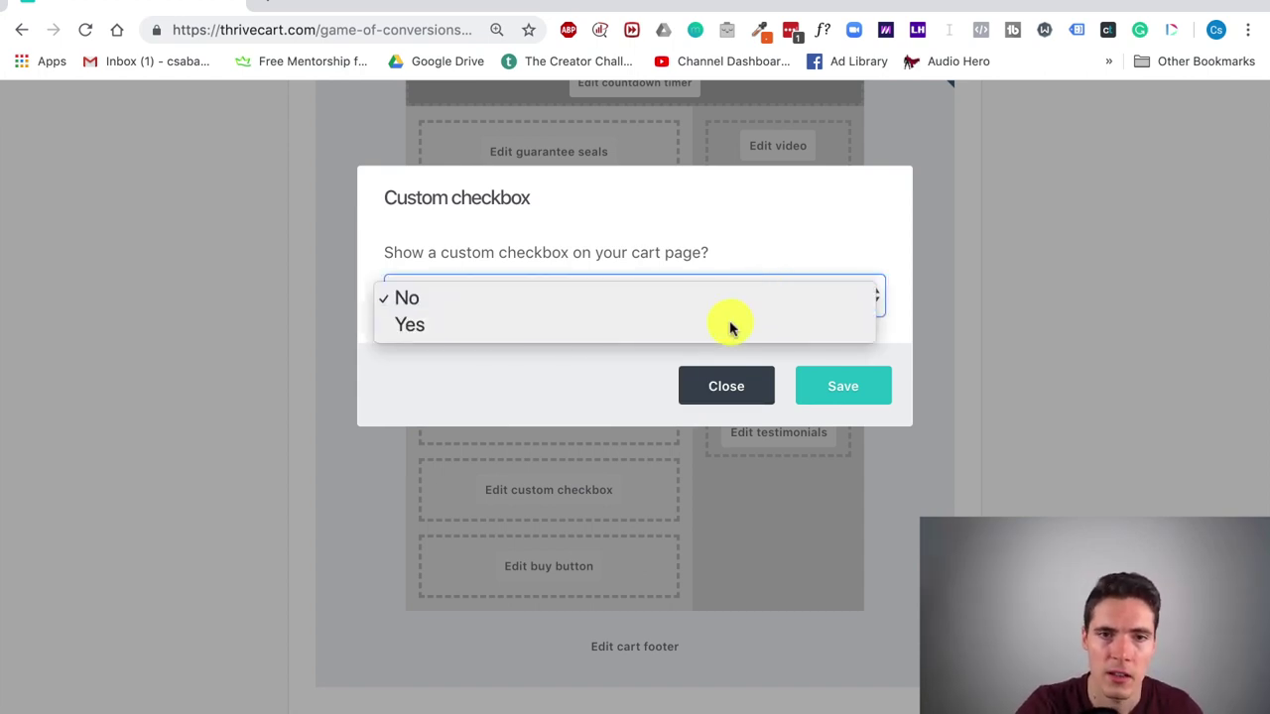
{"action": "left_click", "coordinate": [728, 326]}
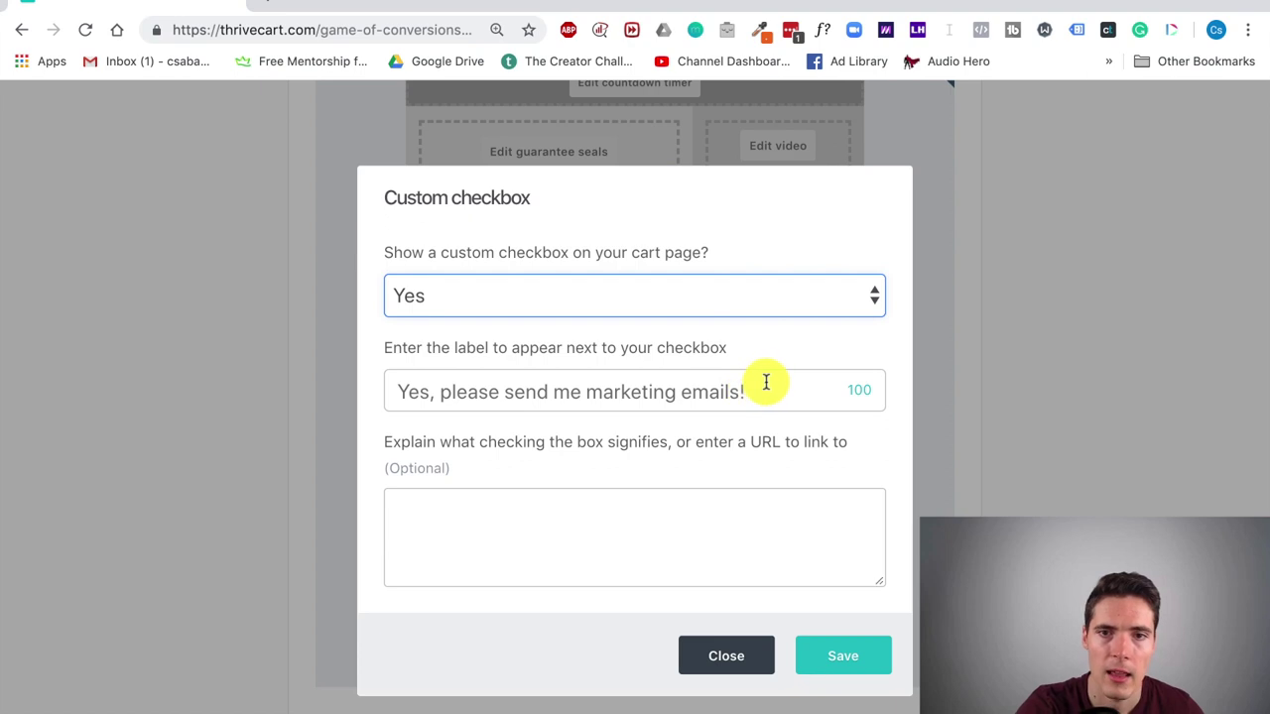
{"action": "left_click", "coordinate": [714, 394]}
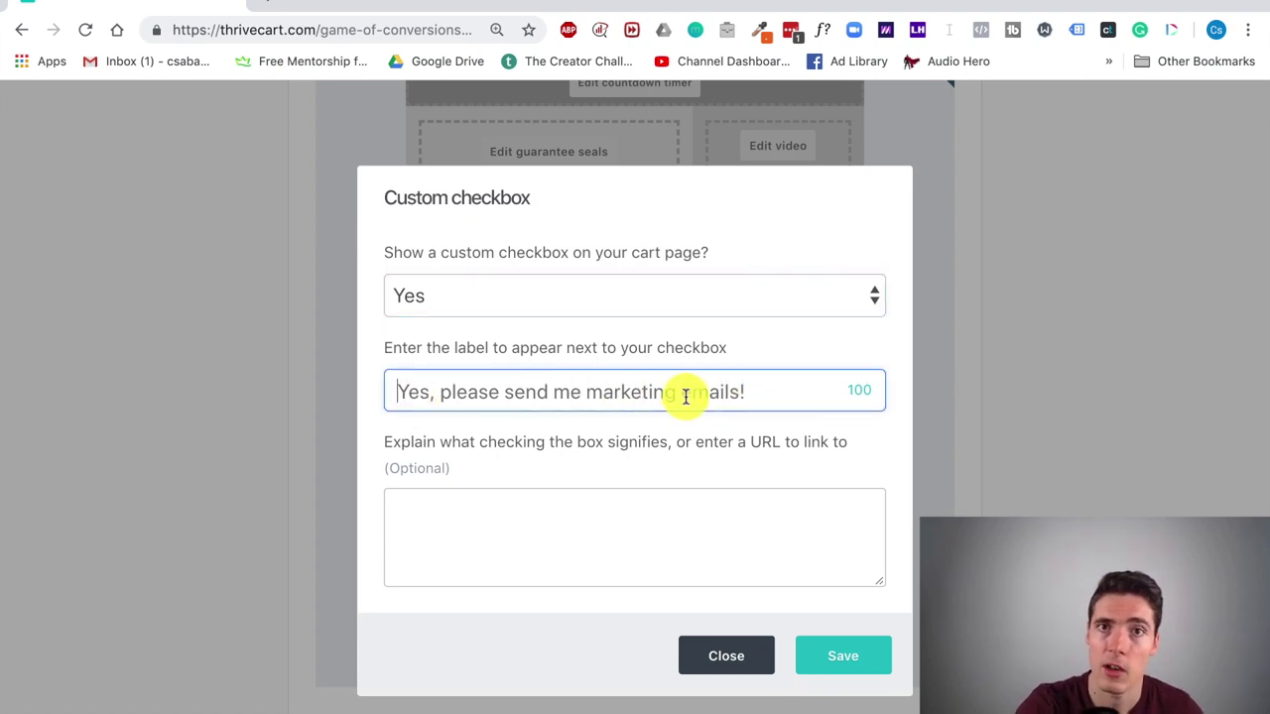
{"action": "left_click", "coordinate": [591, 526]}
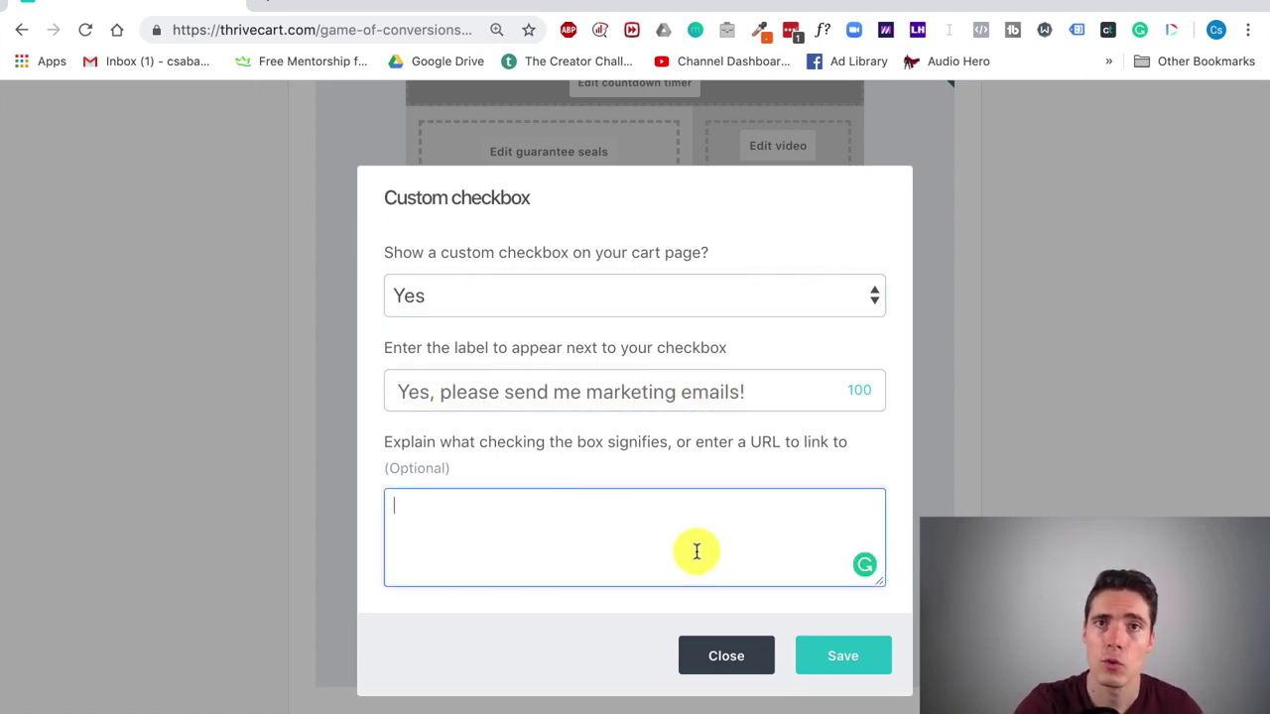
{"action": "left_click", "coordinate": [720, 652]}
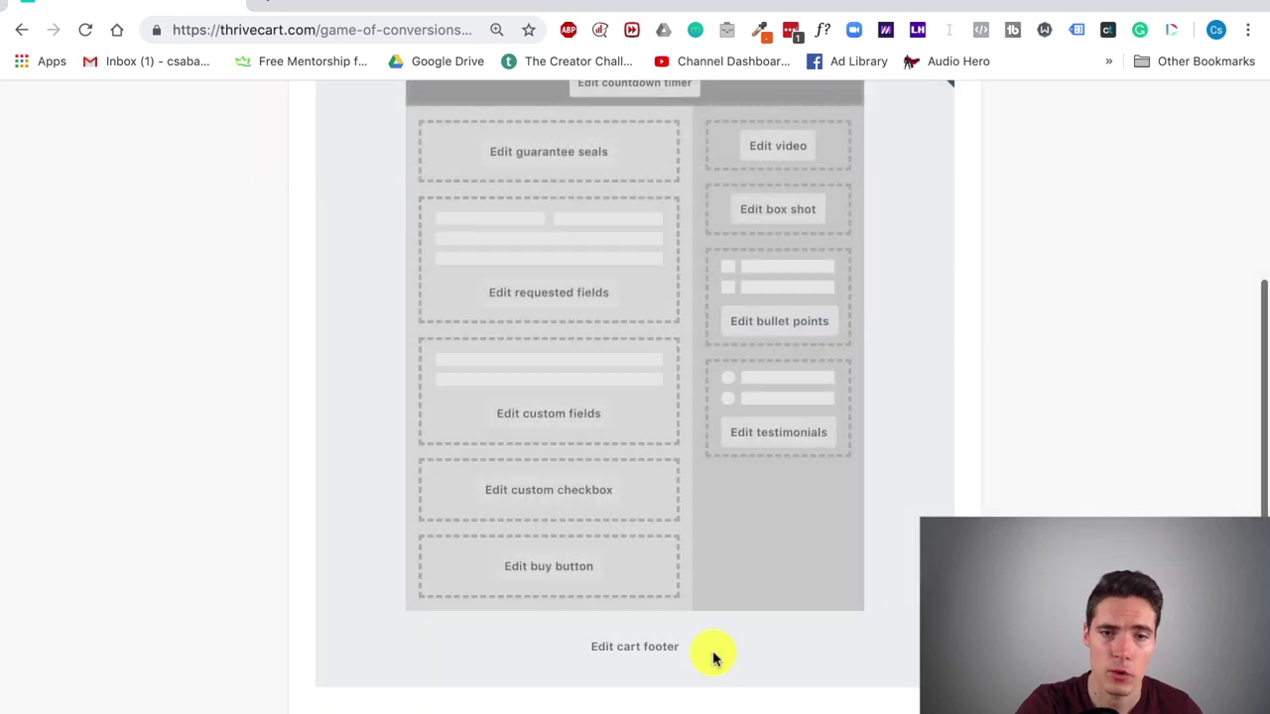
{"action": "scroll", "coordinate": [694, 476], "scroll_direction": "down", "scroll_amount": 1}
{"action": "left_click", "coordinate": [634, 508]}
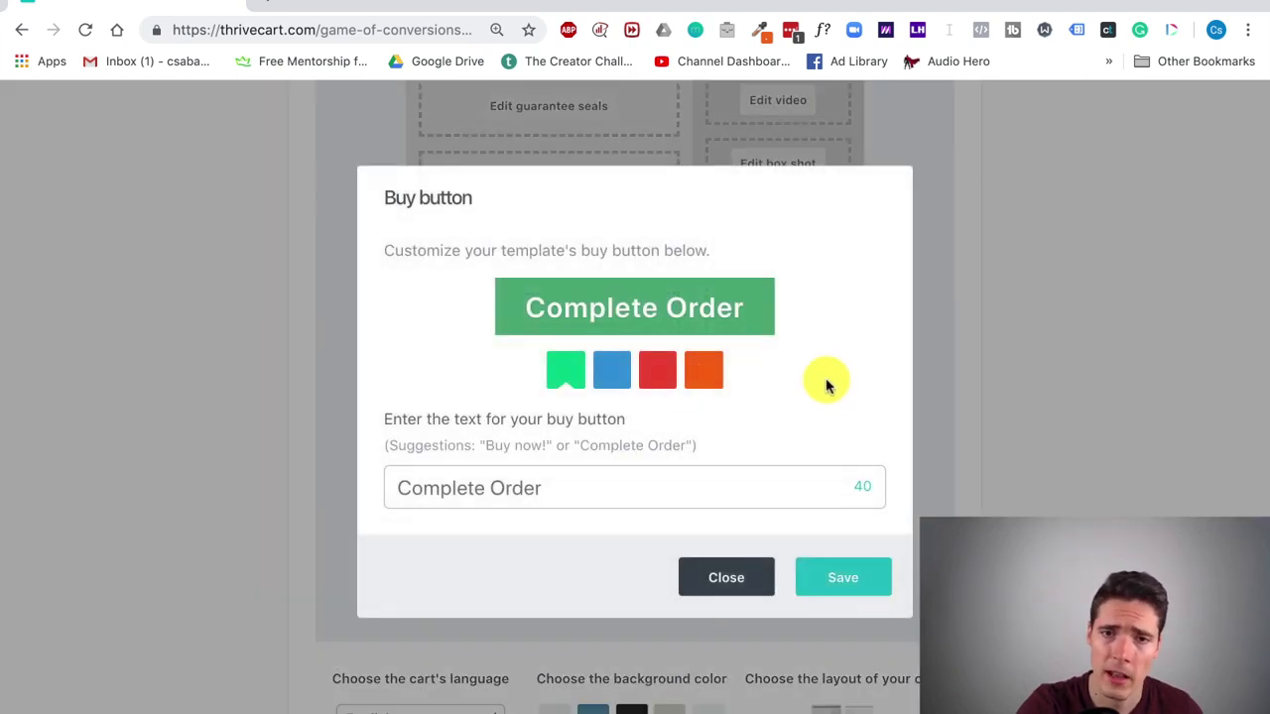
{"action": "left_click", "coordinate": [613, 372]}
{"action": "left_click", "coordinate": [658, 375]}
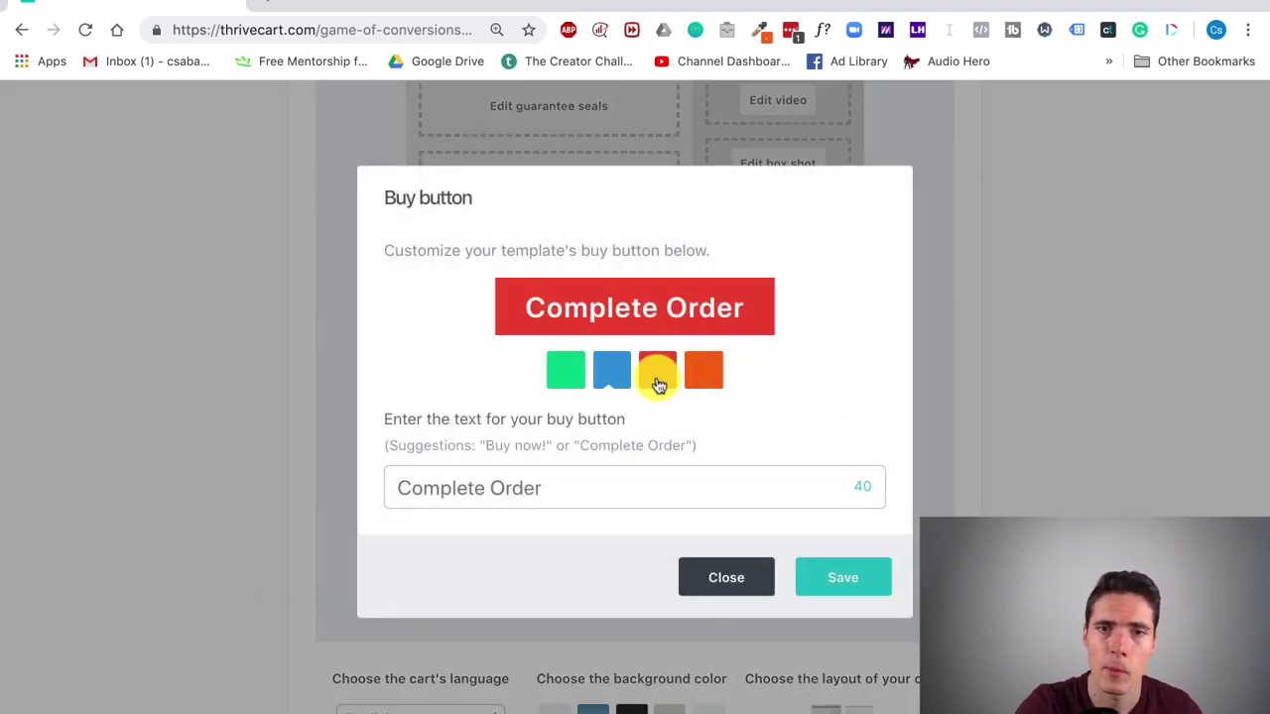
{"action": "left_click", "coordinate": [705, 375]}
{"action": "left_click", "coordinate": [565, 375]}
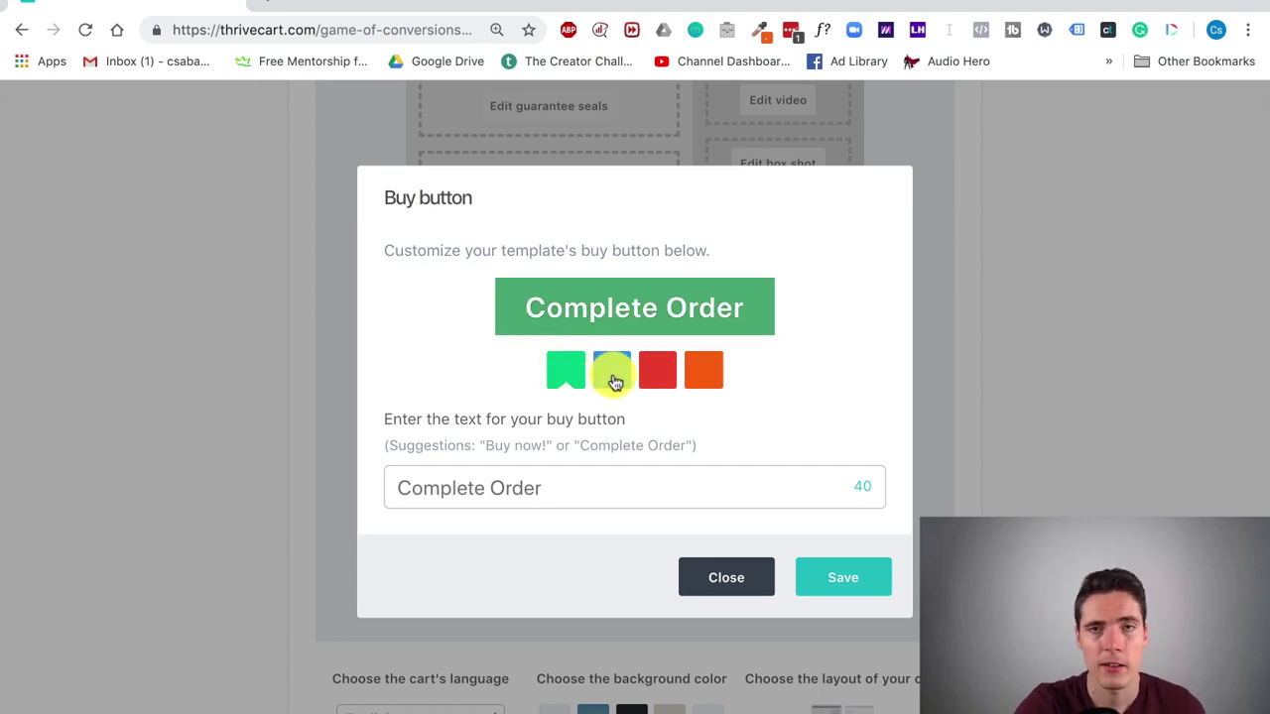
{"action": "left_click", "coordinate": [612, 382]}
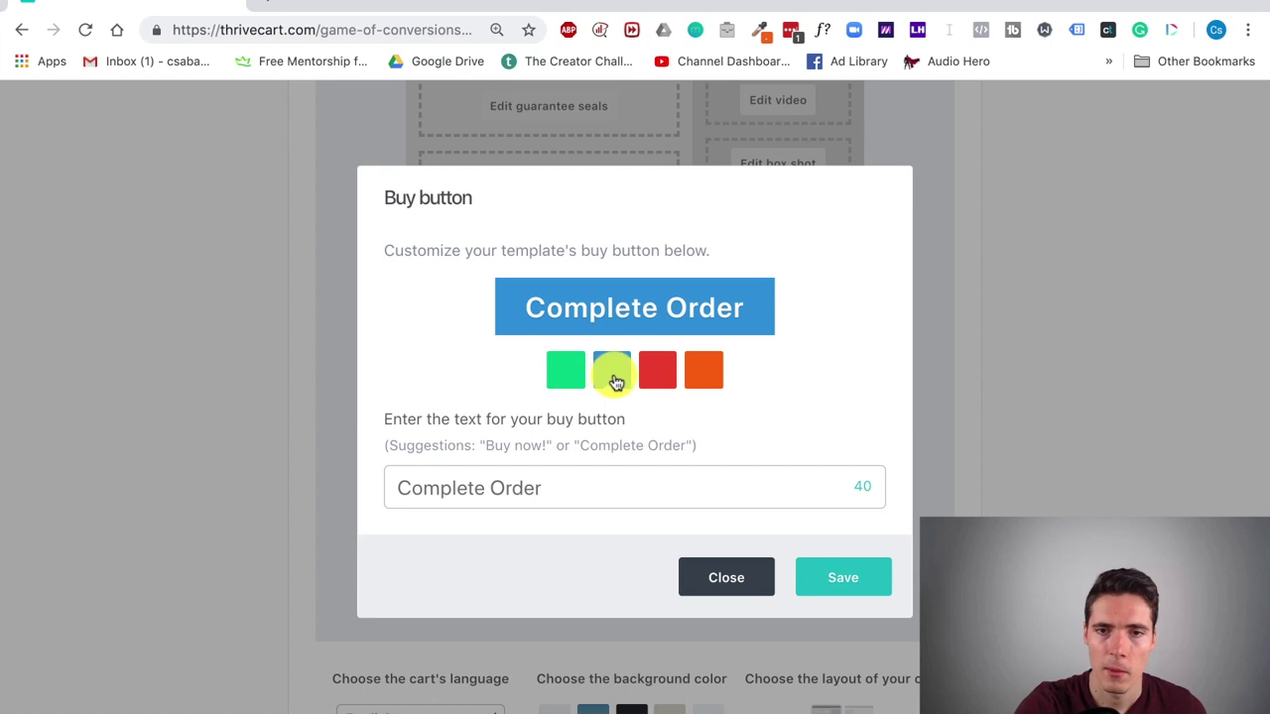
{"action": "left_click", "coordinate": [658, 375]}
{"action": "left_click", "coordinate": [705, 371]}
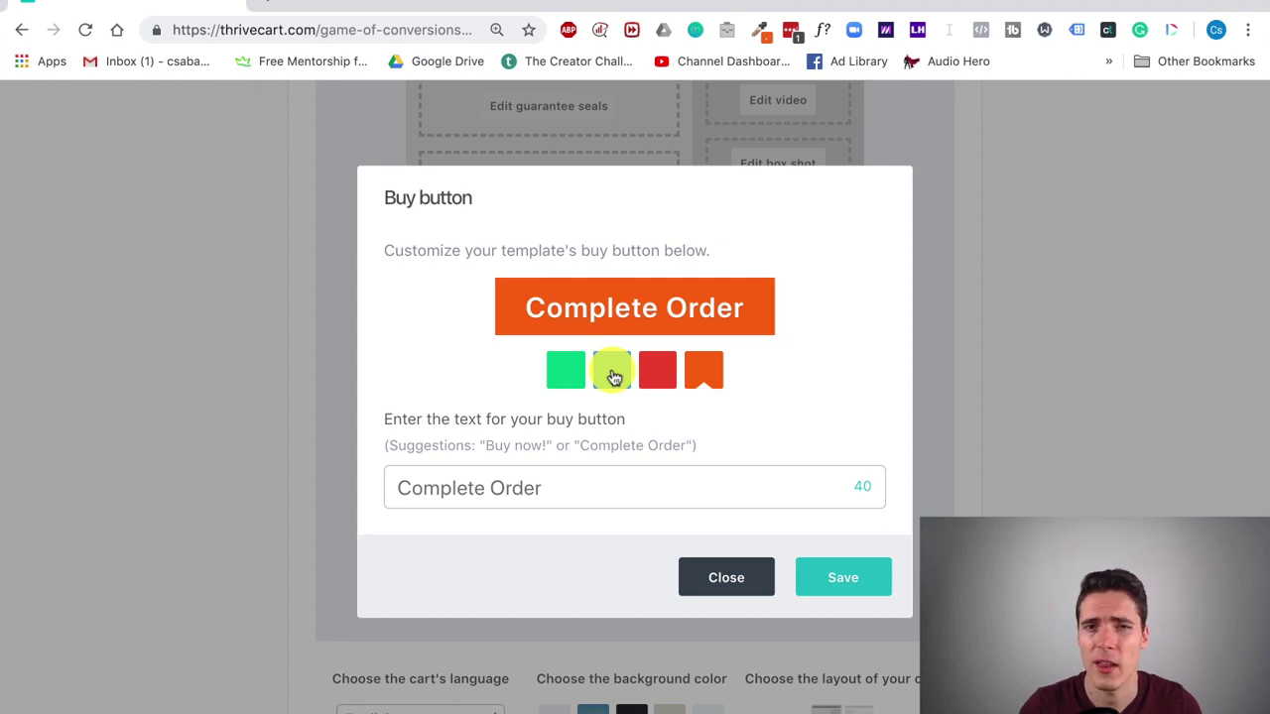
{"action": "left_click", "coordinate": [565, 379]}
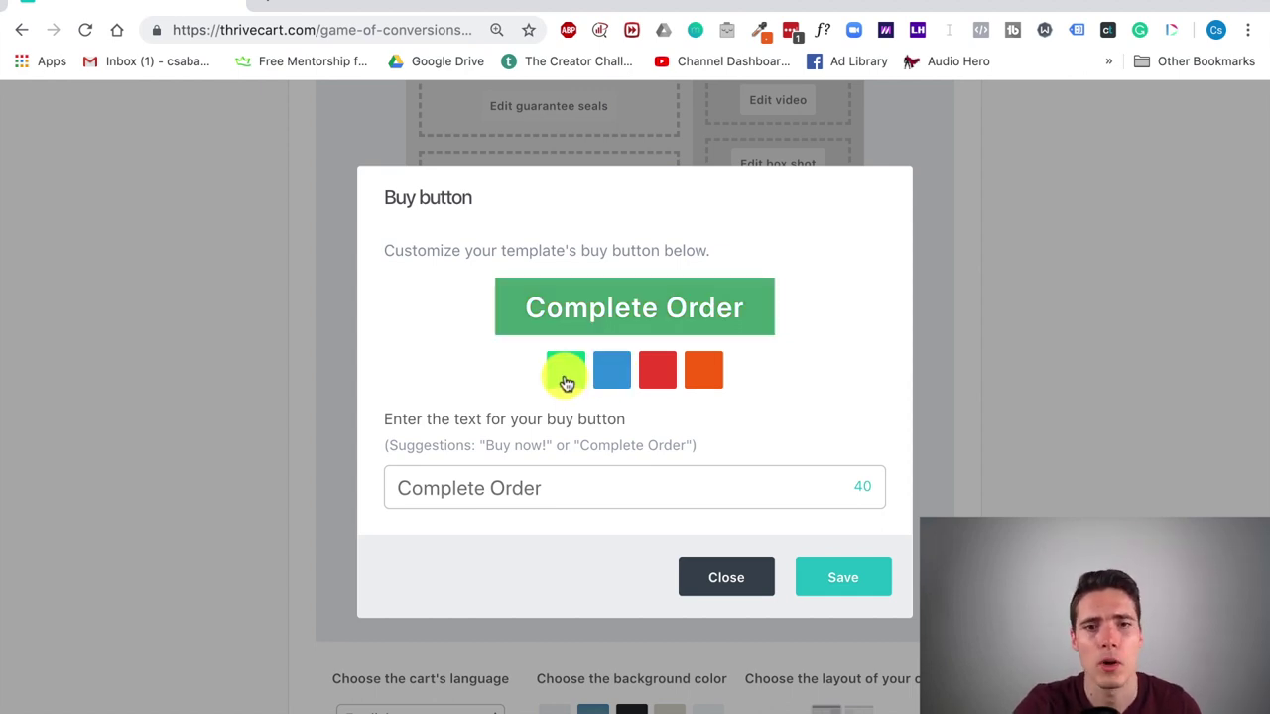
{"action": "left_click", "coordinate": [599, 492]}
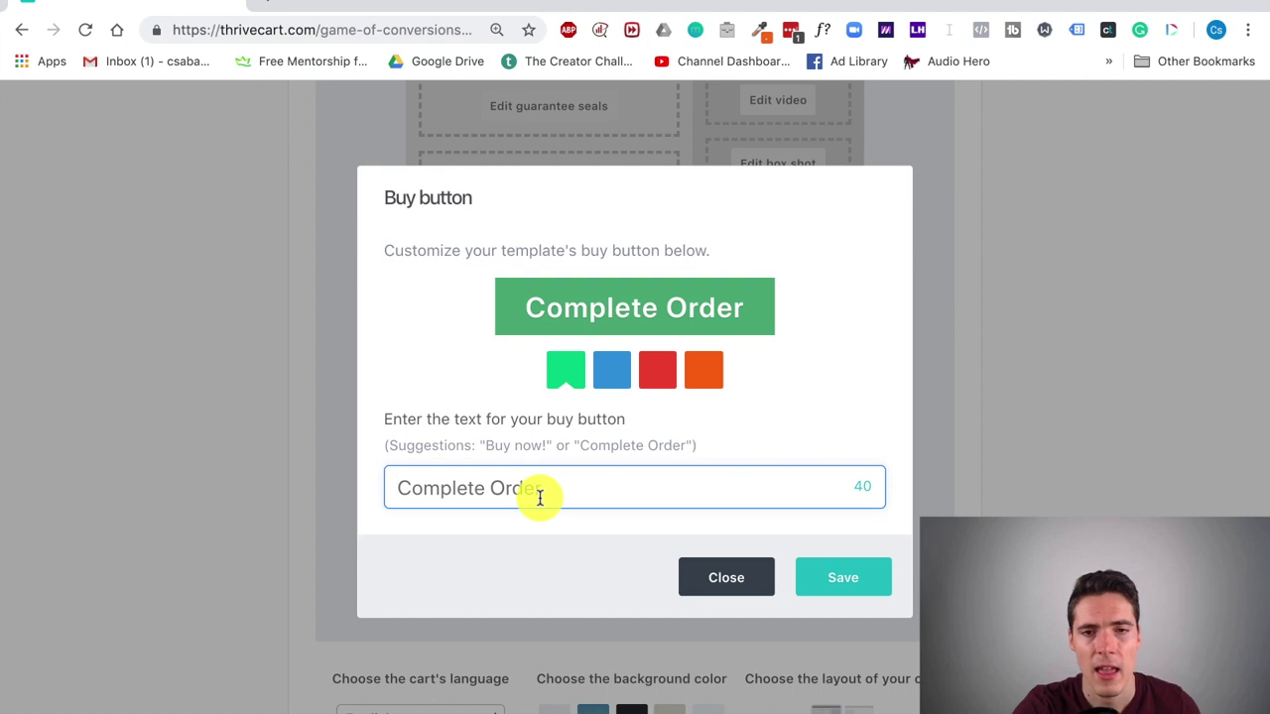
{"action": "left_click", "coordinate": [838, 578]}
{"action": "scroll", "coordinate": [774, 357], "scroll_direction": "up", "scroll_amount": 2}
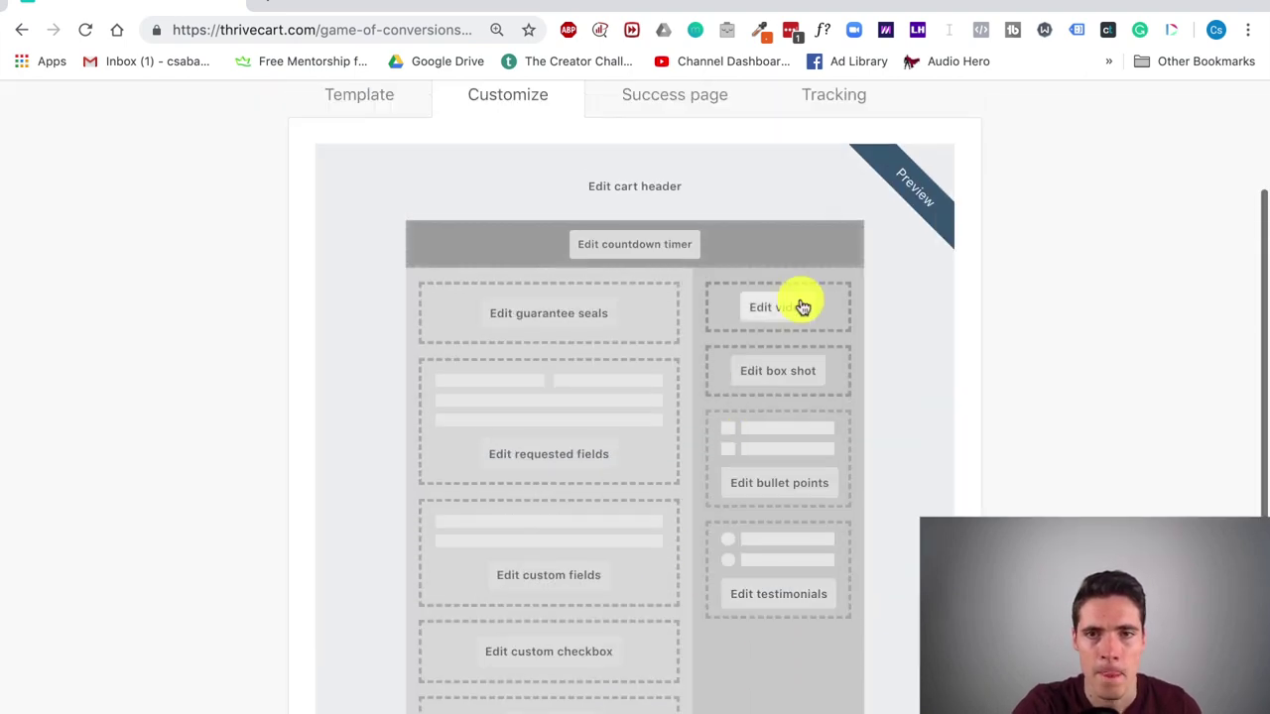
{"action": "left_click", "coordinate": [790, 310]}
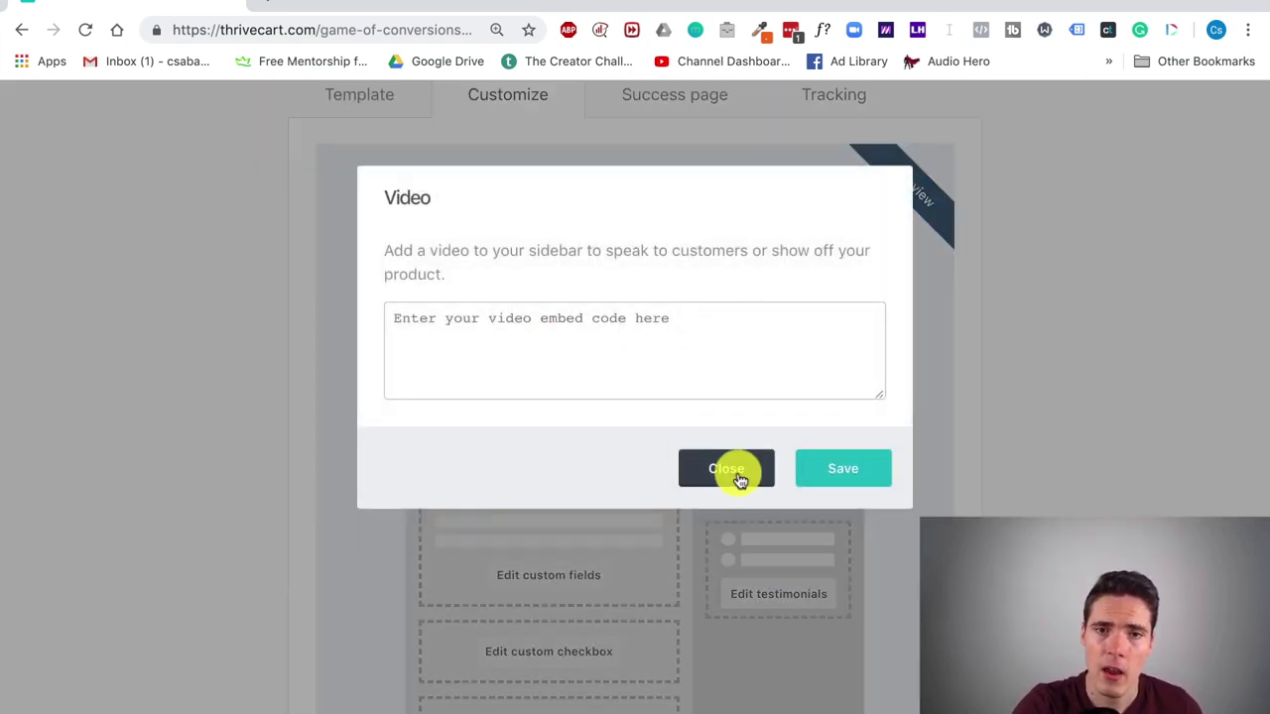
{"action": "left_click", "coordinate": [733, 475]}
{"action": "left_click", "coordinate": [777, 370]}
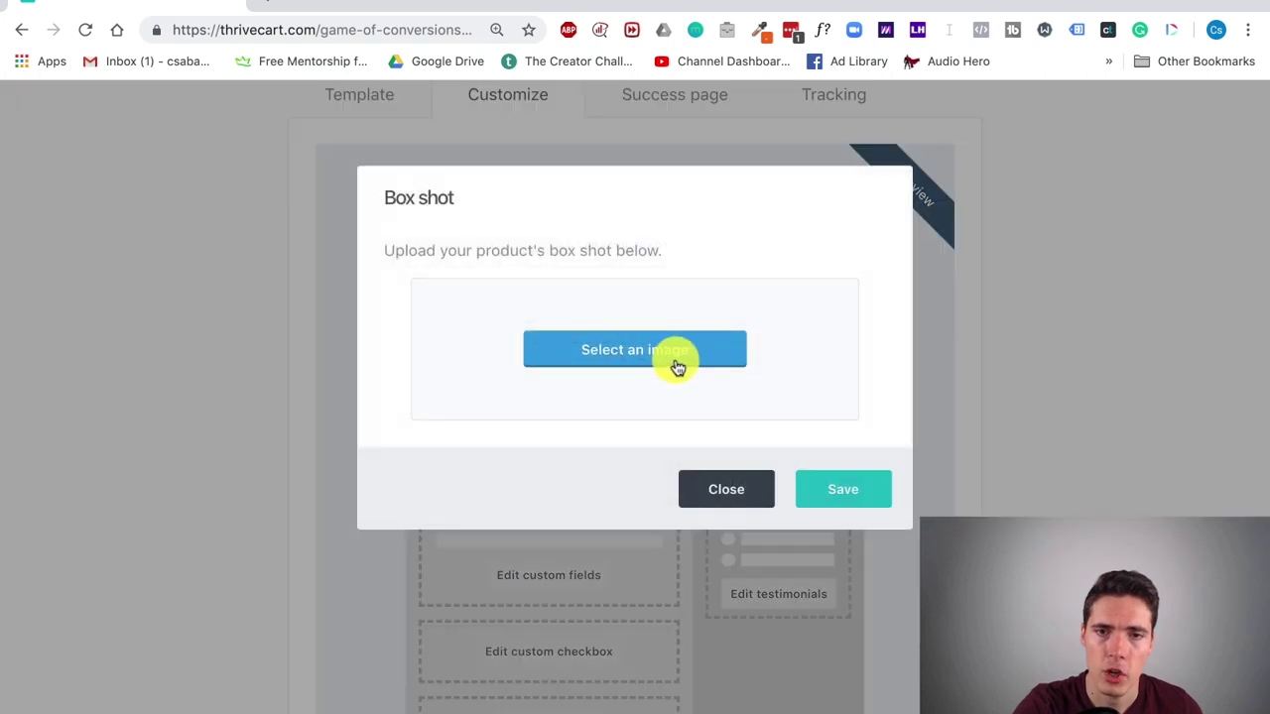
{"action": "left_click", "coordinate": [727, 496]}
{"action": "left_click", "coordinate": [810, 485]}
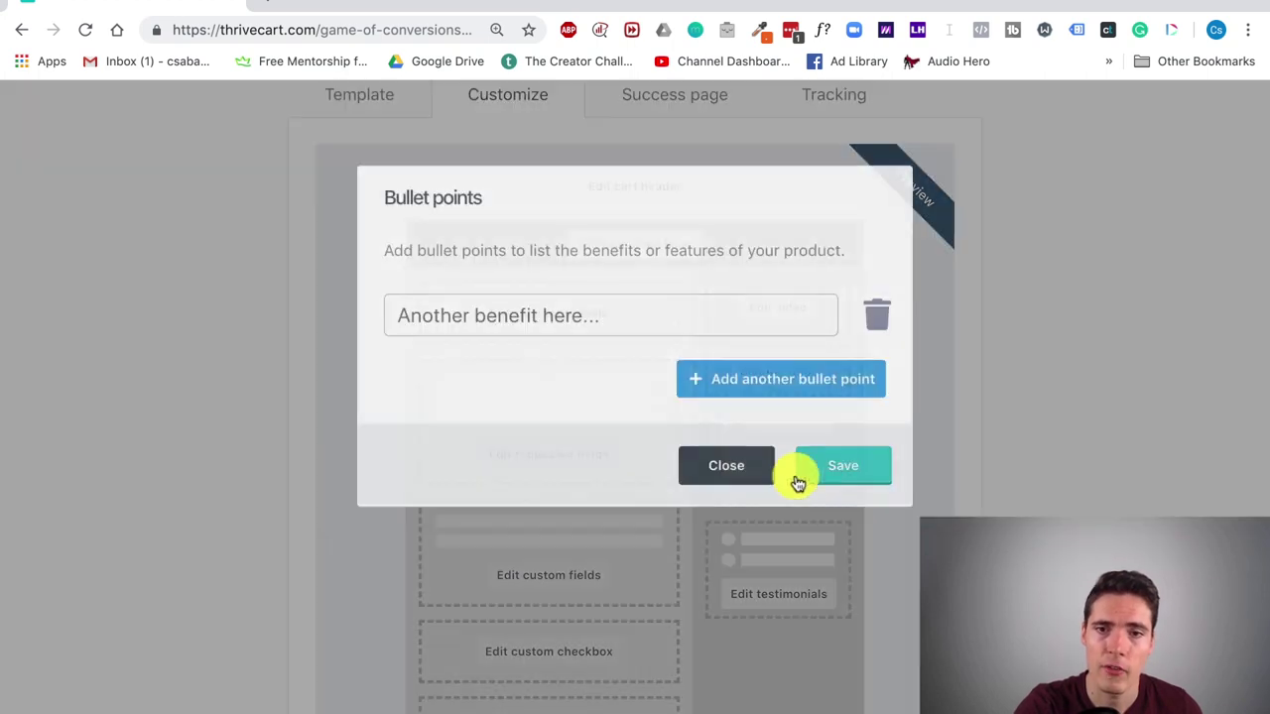
{"action": "left_click", "coordinate": [734, 467]}
{"action": "scroll", "coordinate": [784, 447], "scroll_direction": "down", "scroll_amount": 2}
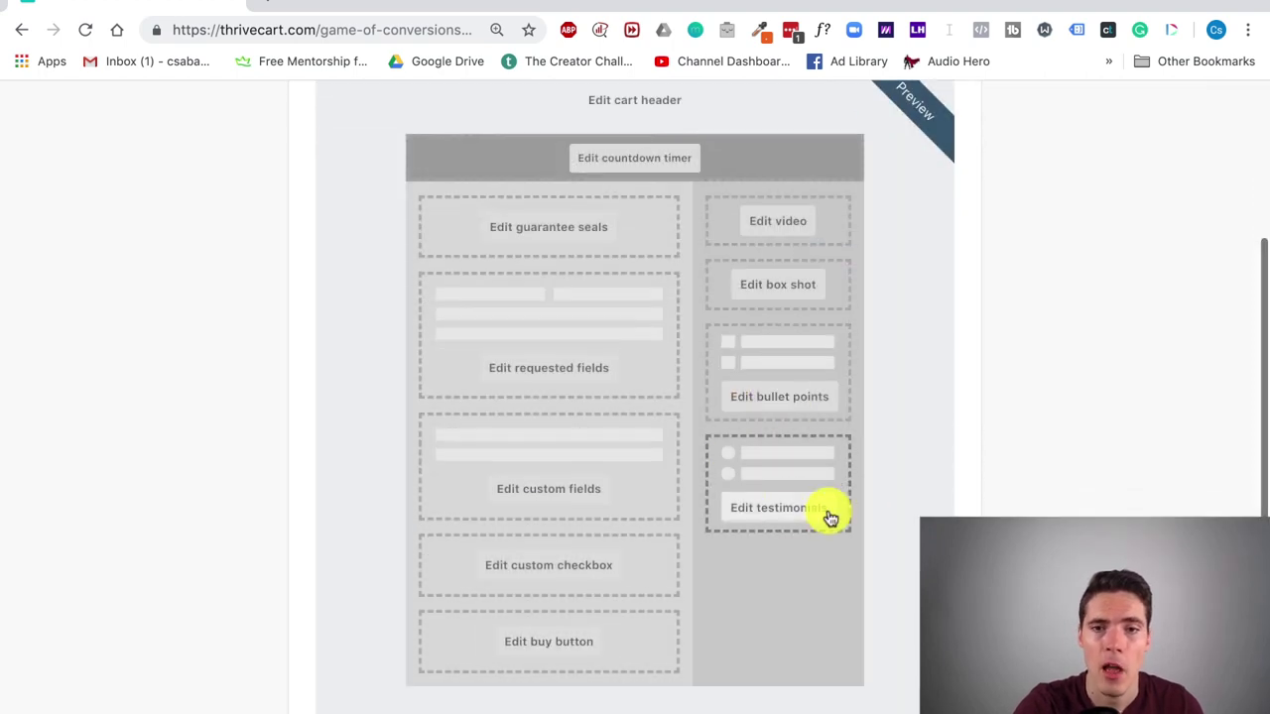
{"action": "left_click", "coordinate": [783, 523]}
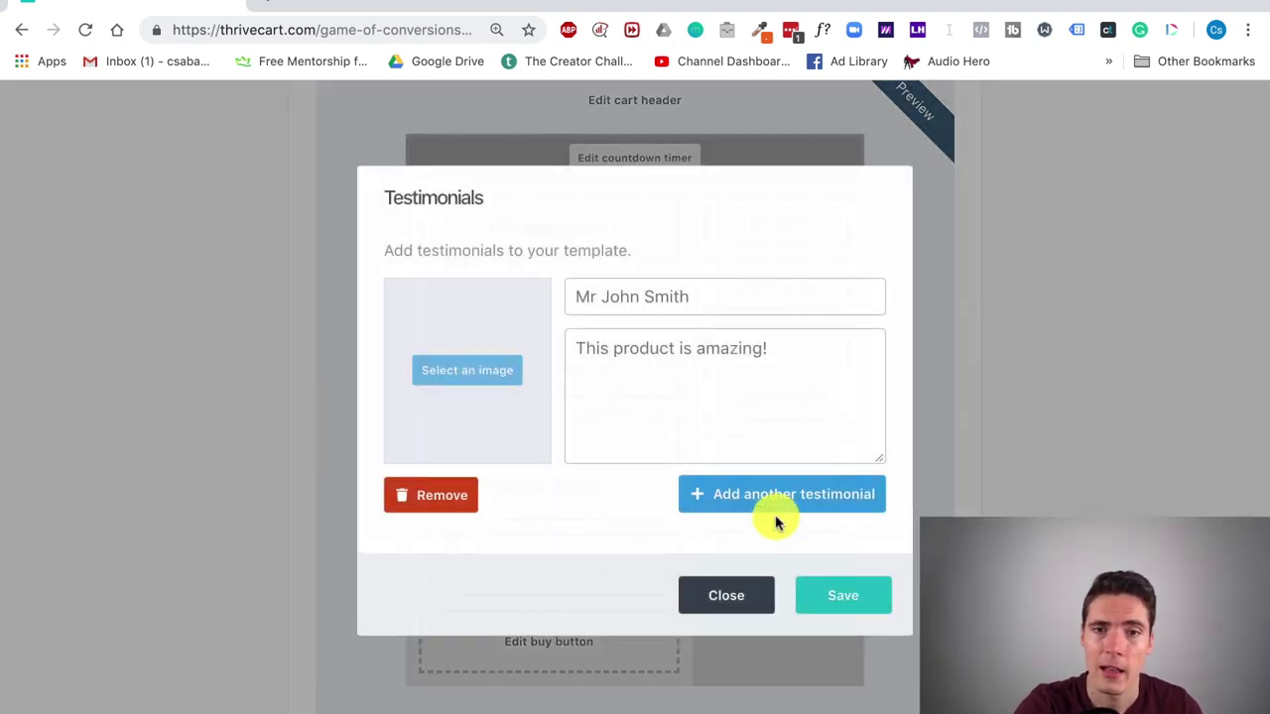
{"action": "left_click", "coordinate": [732, 597]}
{"action": "scroll", "coordinate": [705, 570], "scroll_direction": "down", "scroll_amount": 3}
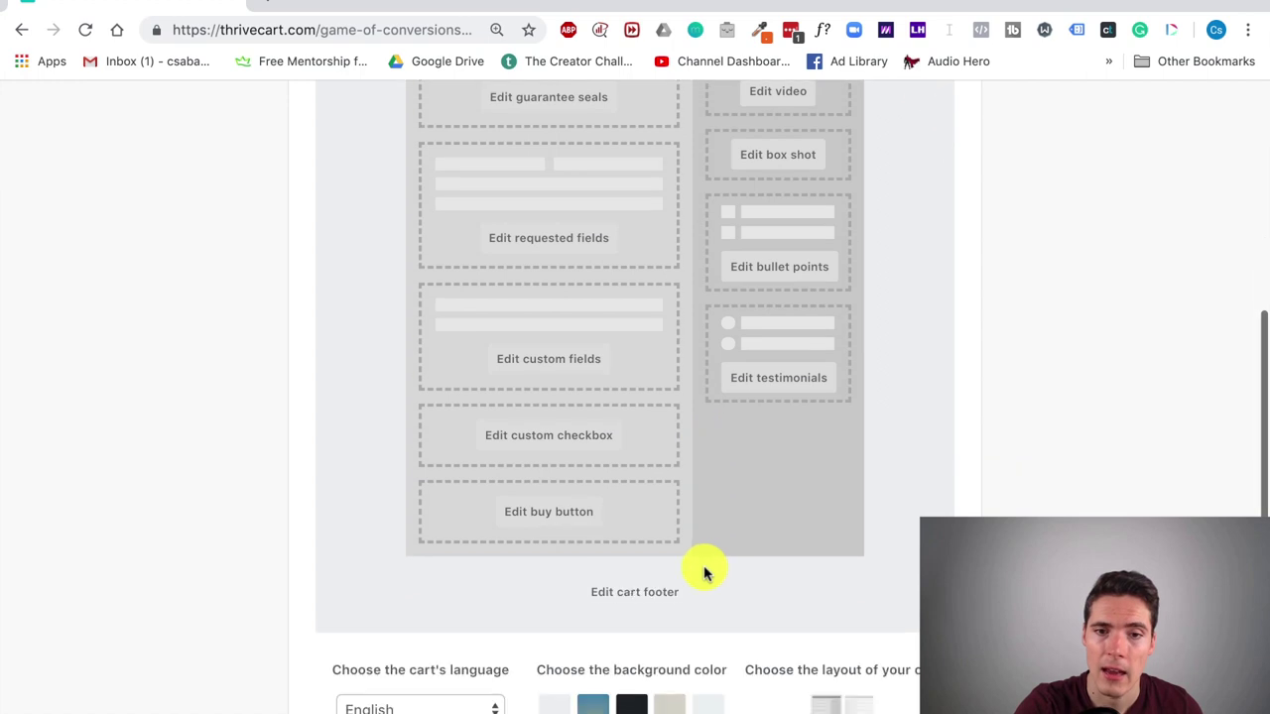
{"action": "left_click", "coordinate": [631, 706]}
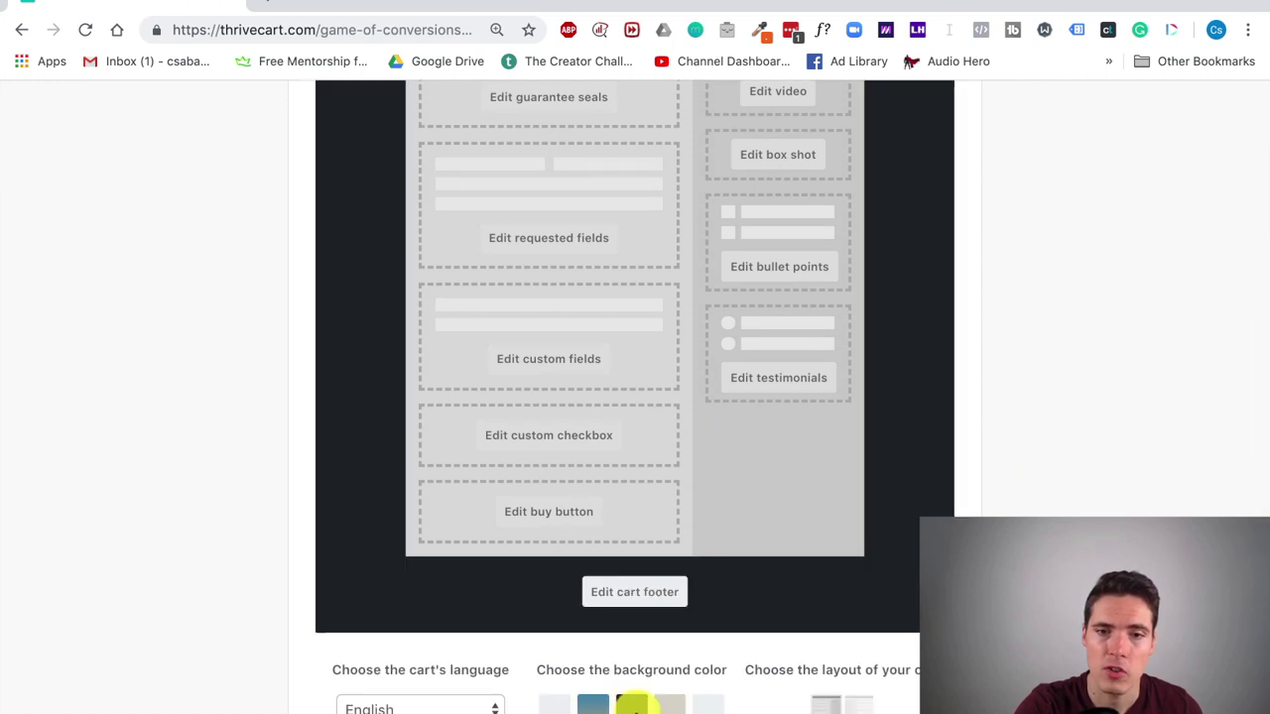
{"action": "left_click", "coordinate": [671, 707]}
{"action": "left_click", "coordinate": [708, 707]}
{"action": "left_click", "coordinate": [859, 706]}
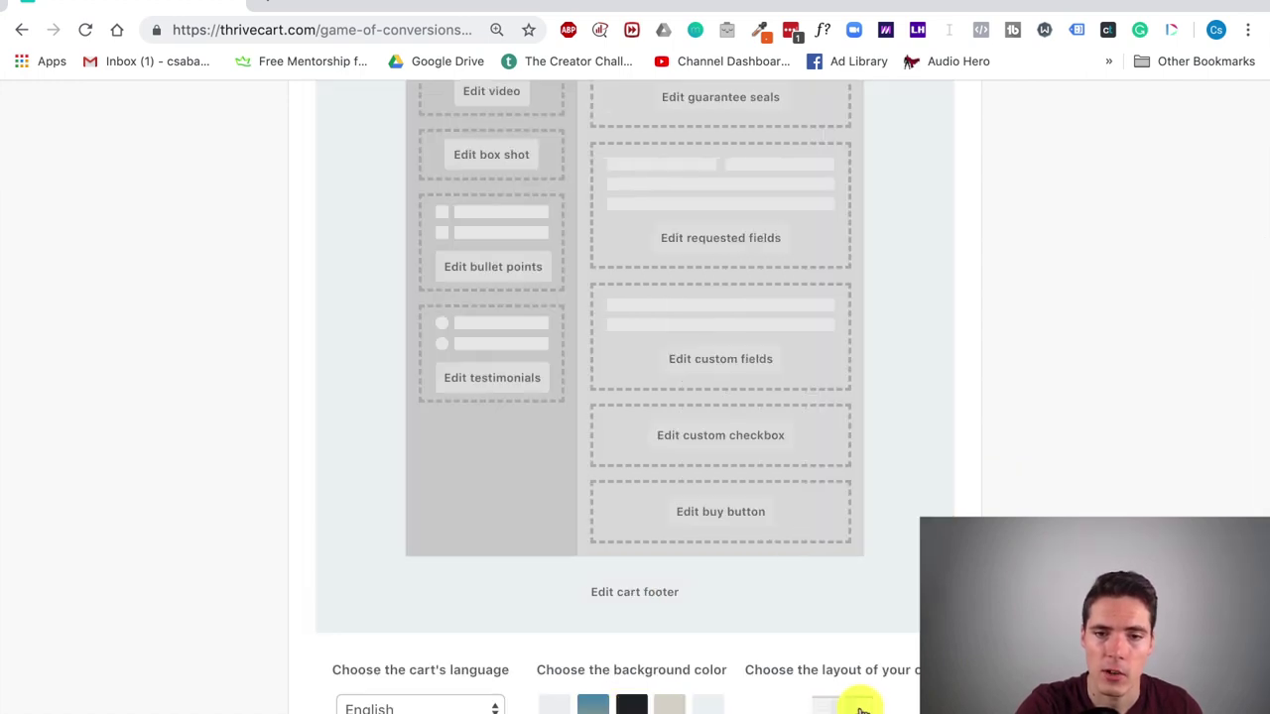
{"action": "left_click", "coordinate": [822, 708]}
{"action": "scroll", "coordinate": [477, 680], "scroll_direction": "up", "scroll_amount": 5}
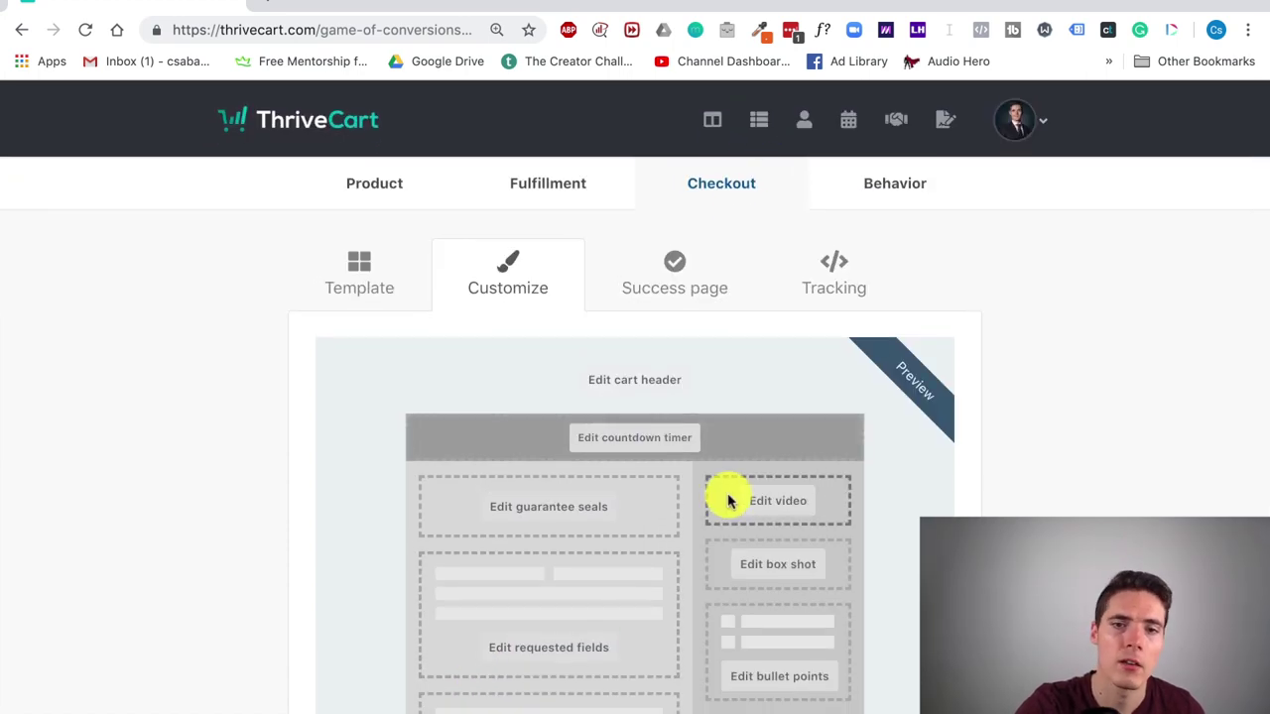
Step: Open Products in a new tab and preview the 7-Day Rainmaker Email Sequence checkout page
{"action": "right_click", "coordinate": [777, 136]}
{"action": "left_click", "coordinate": [783, 139]}
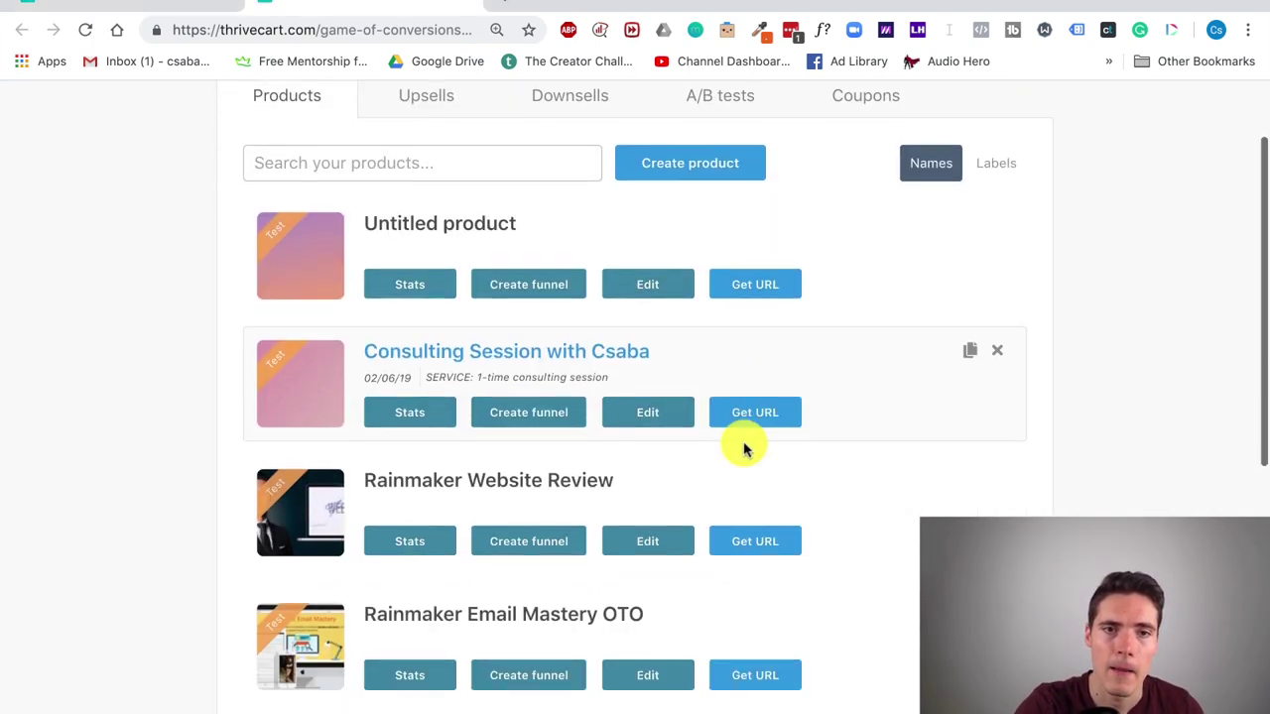
{"action": "scroll", "coordinate": [743, 445], "scroll_direction": "down", "scroll_amount": 2}
{"action": "scroll", "coordinate": [746, 448], "scroll_direction": "down", "scroll_amount": 4}
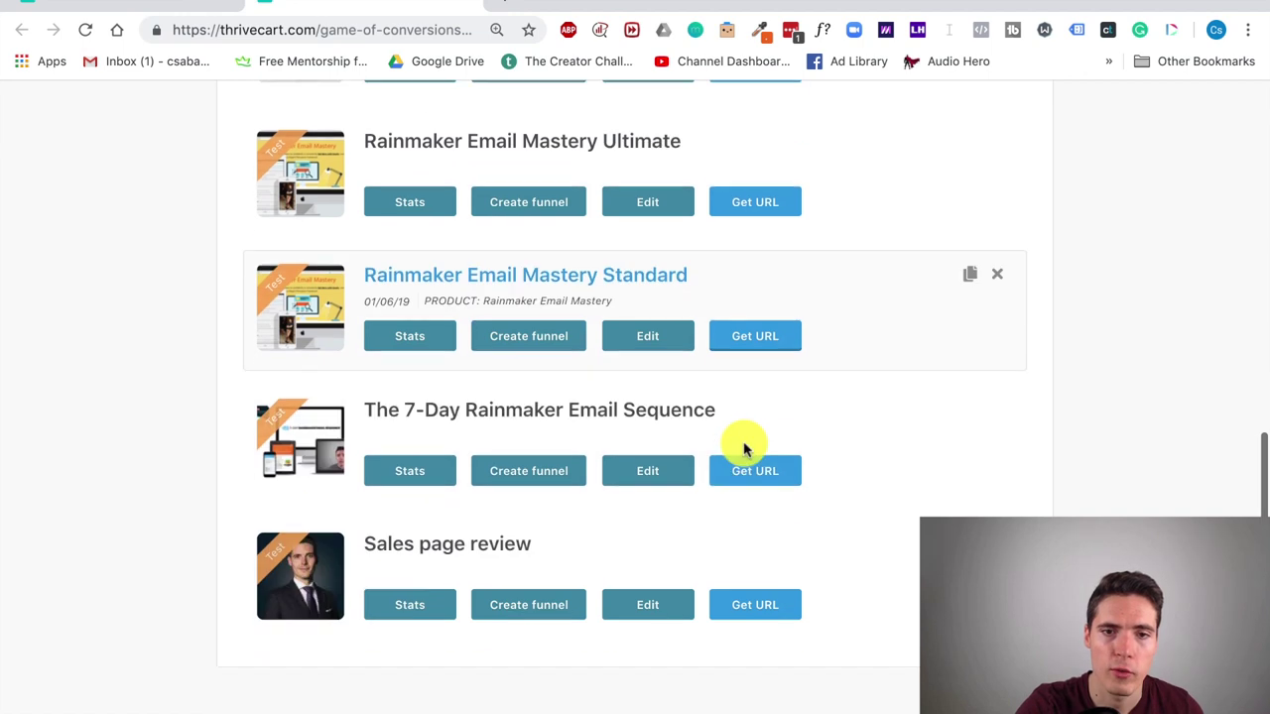
{"action": "left_click", "coordinate": [751, 481]}
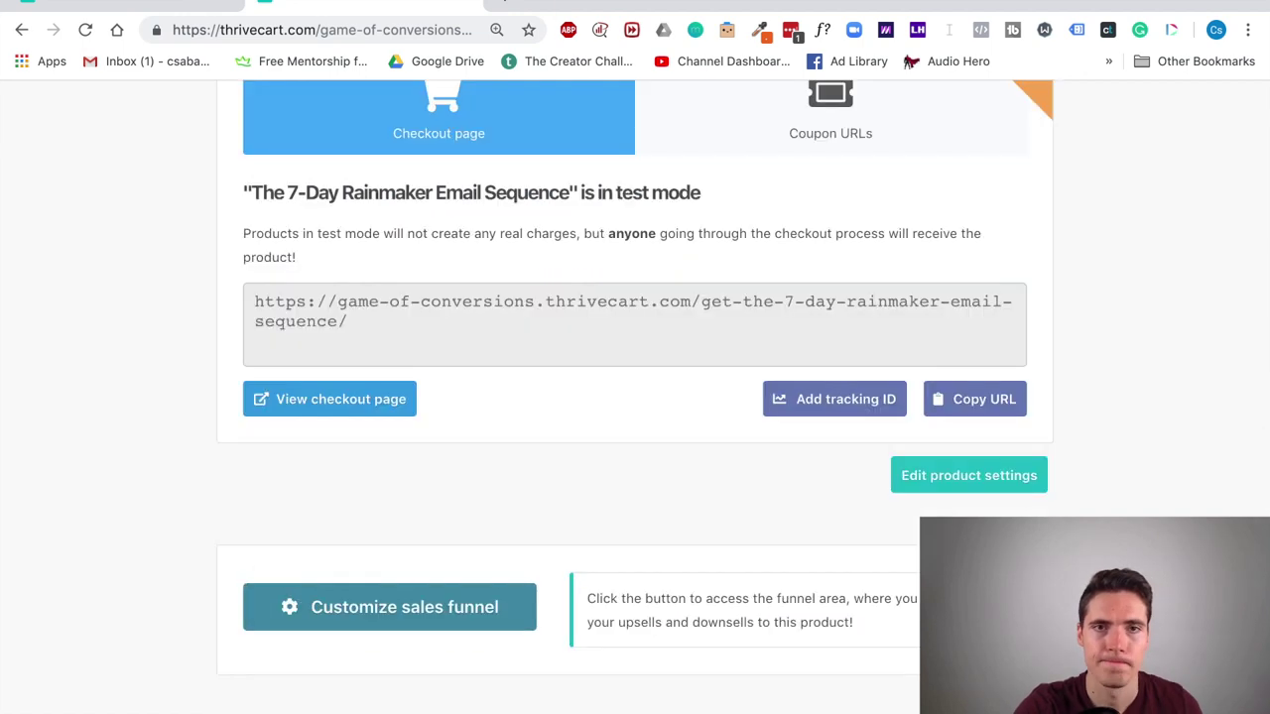
{"action": "left_click", "coordinate": [363, 408]}
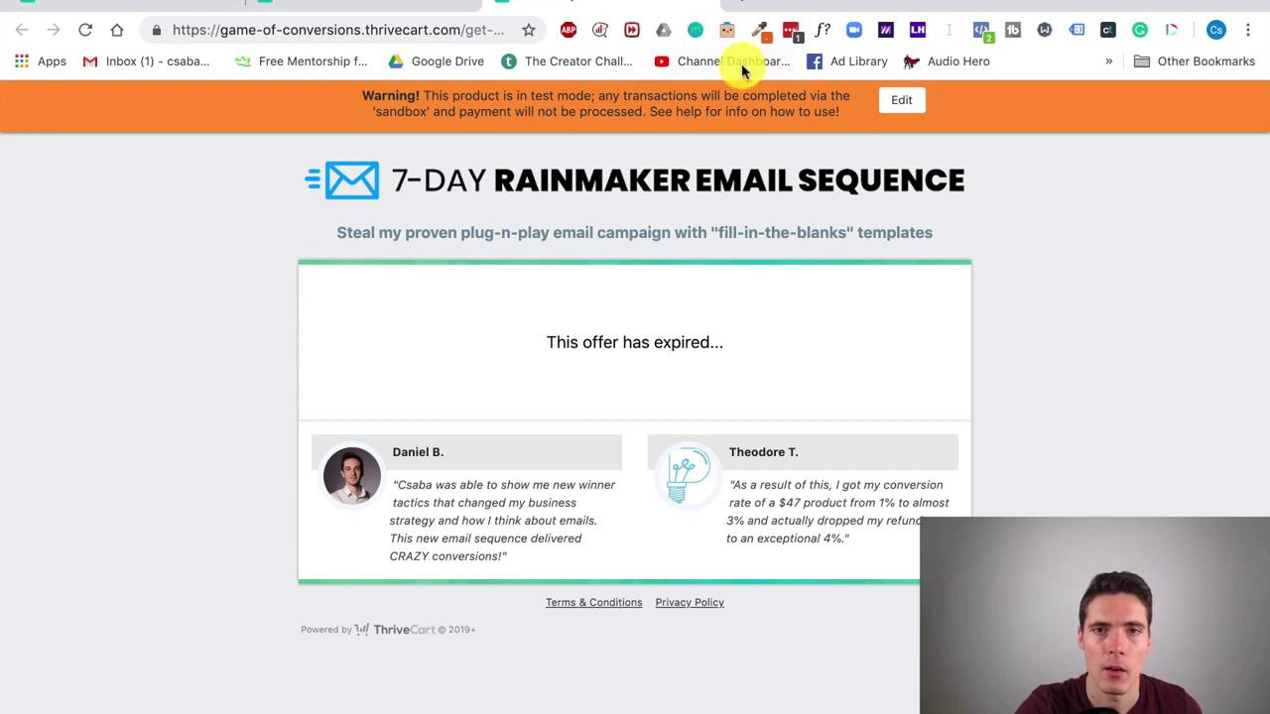
{"action": "left_click", "coordinate": [724, 4]}
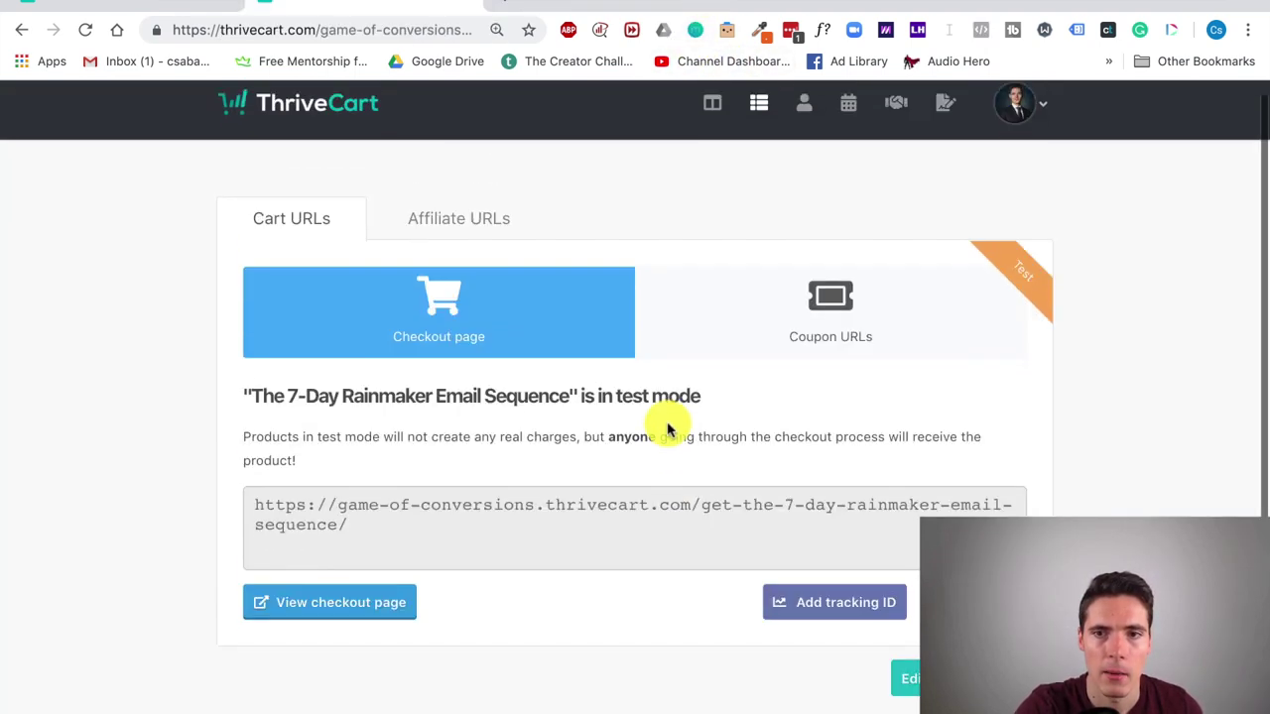
Step: Edit the 7-Day product and go to its checkout settings
{"action": "scroll", "coordinate": [668, 430], "scroll_direction": "up", "scroll_amount": 1}
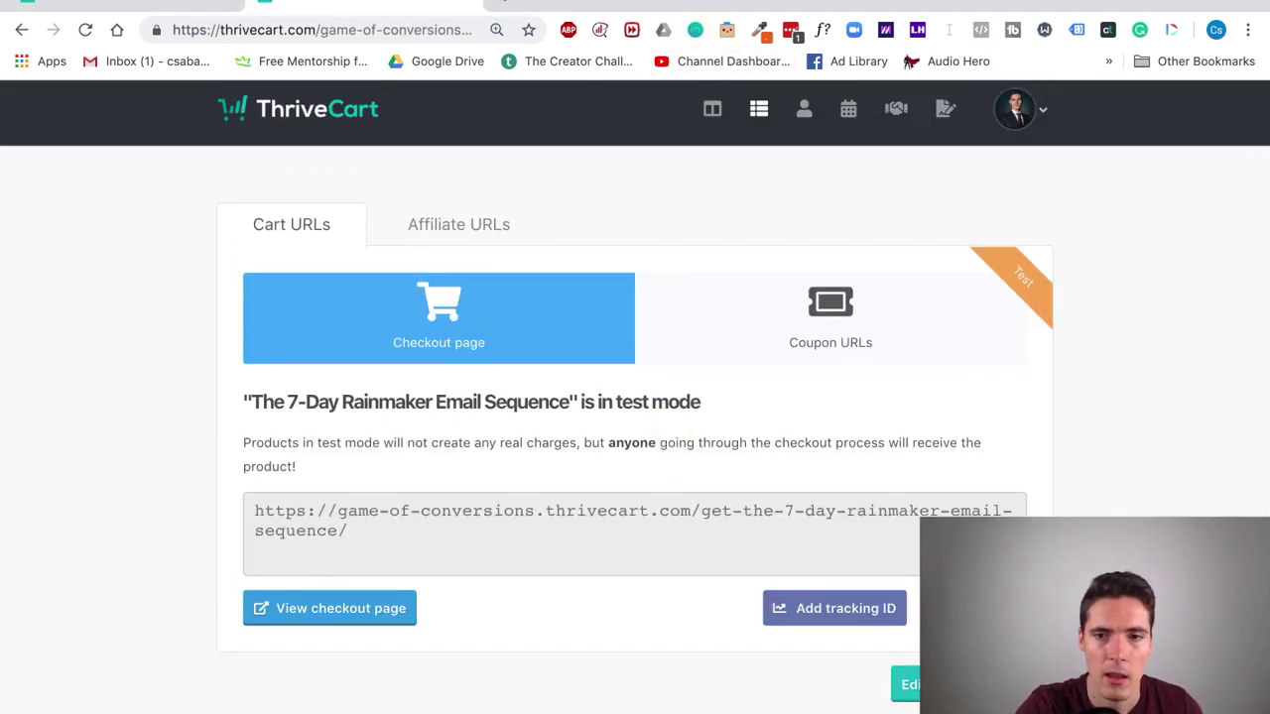
{"action": "left_click", "coordinate": [678, 239]}
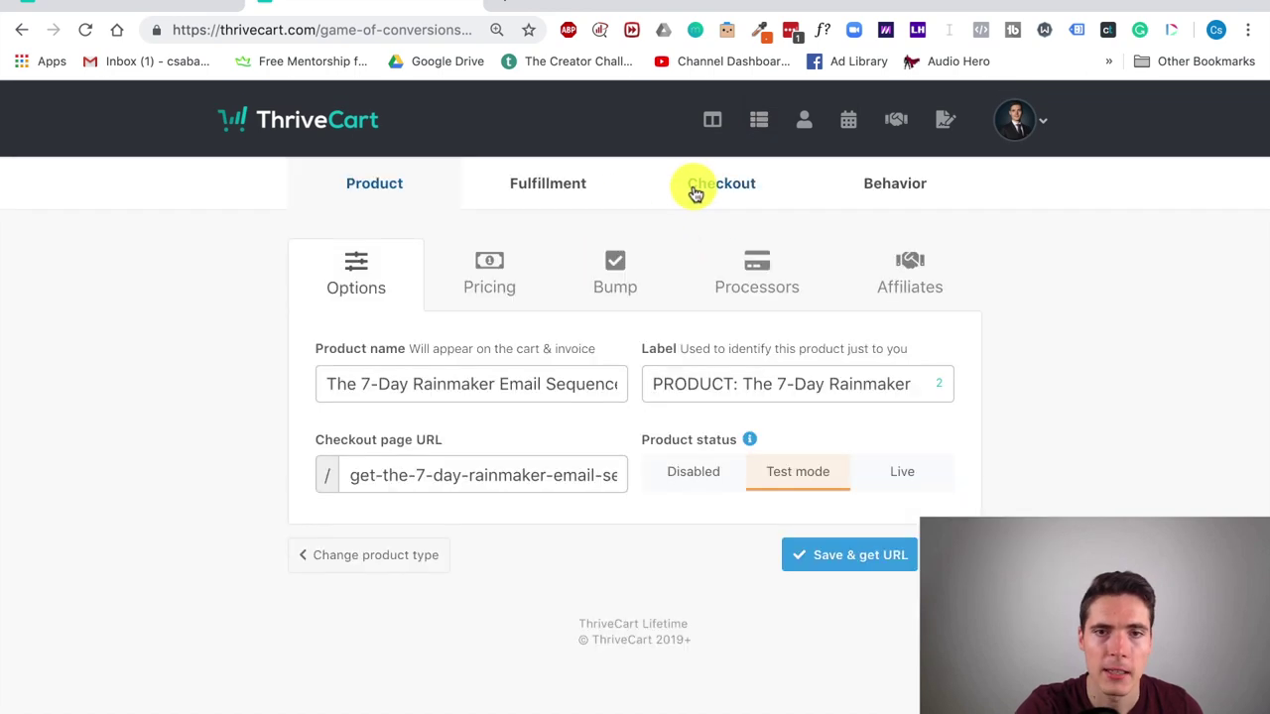
{"action": "left_click", "coordinate": [701, 190]}
Step: Untick 'Add a countdown timer' to remove the 3-day timer, then save the checkout customisation
{"action": "left_click", "coordinate": [517, 295]}
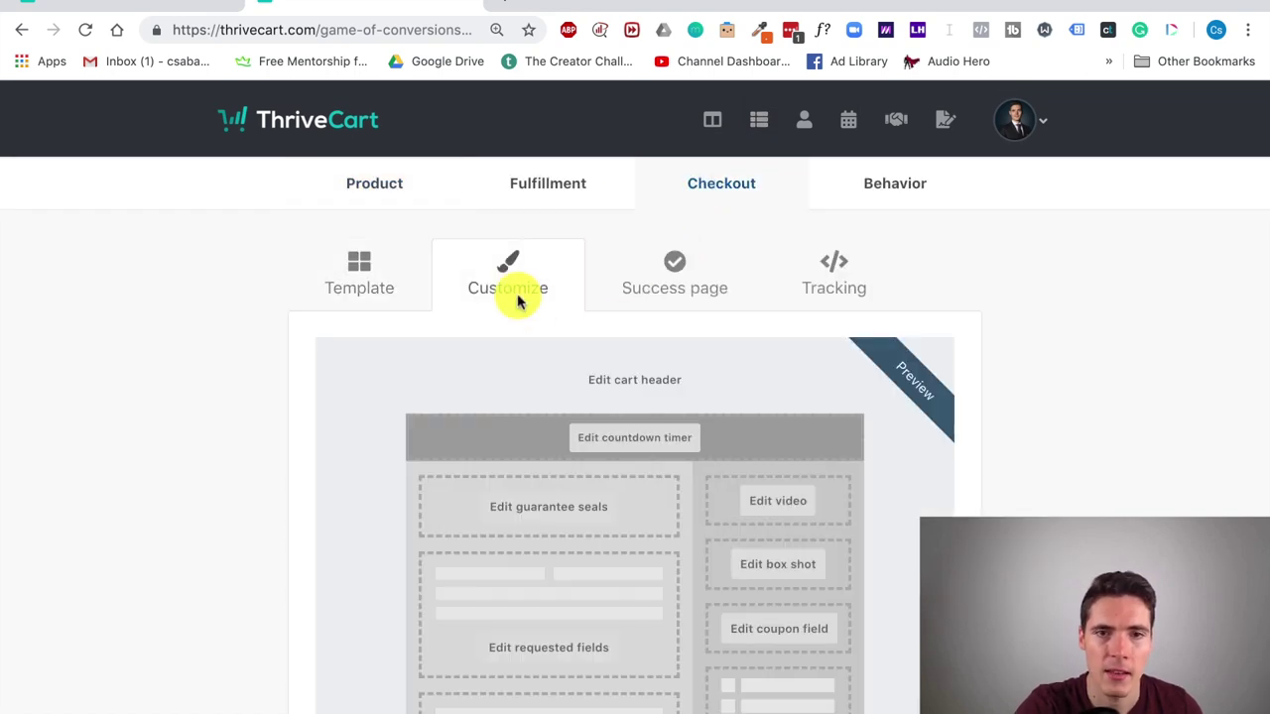
{"action": "scroll", "coordinate": [665, 417], "scroll_direction": "down", "scroll_amount": 1}
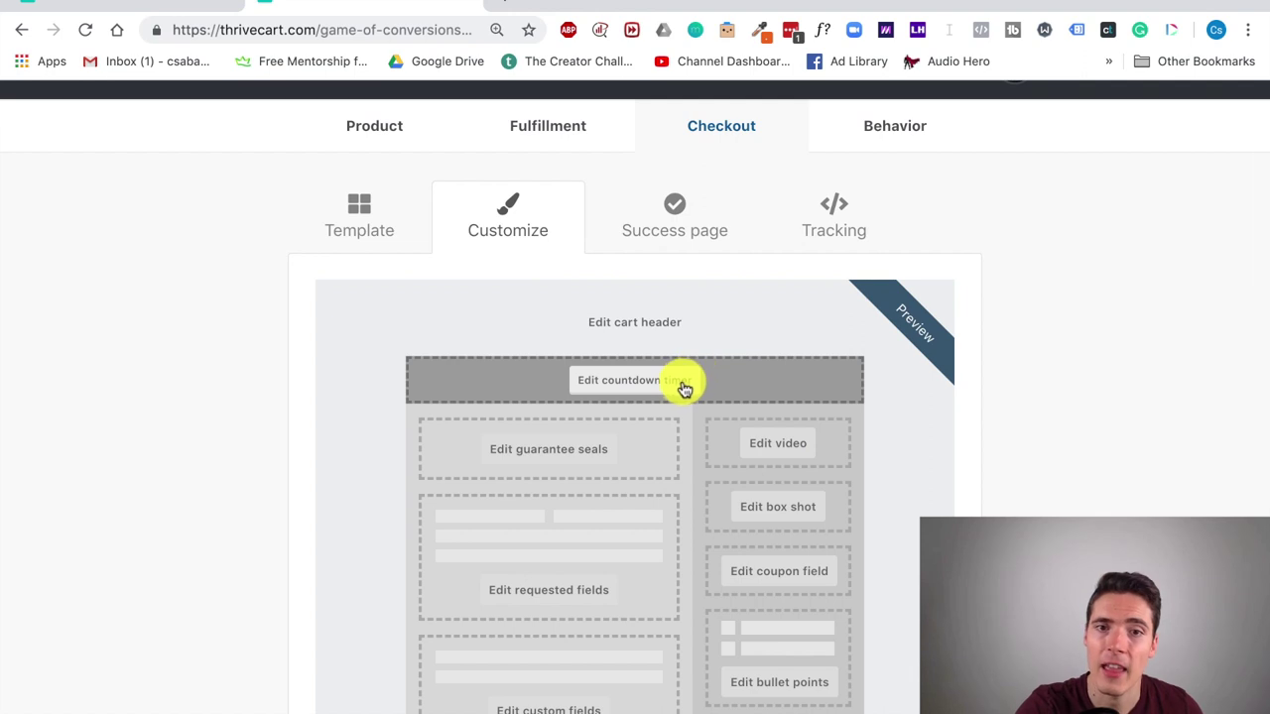
{"action": "left_click", "coordinate": [684, 390]}
{"action": "scroll", "coordinate": [801, 417], "scroll_direction": "down", "scroll_amount": 2}
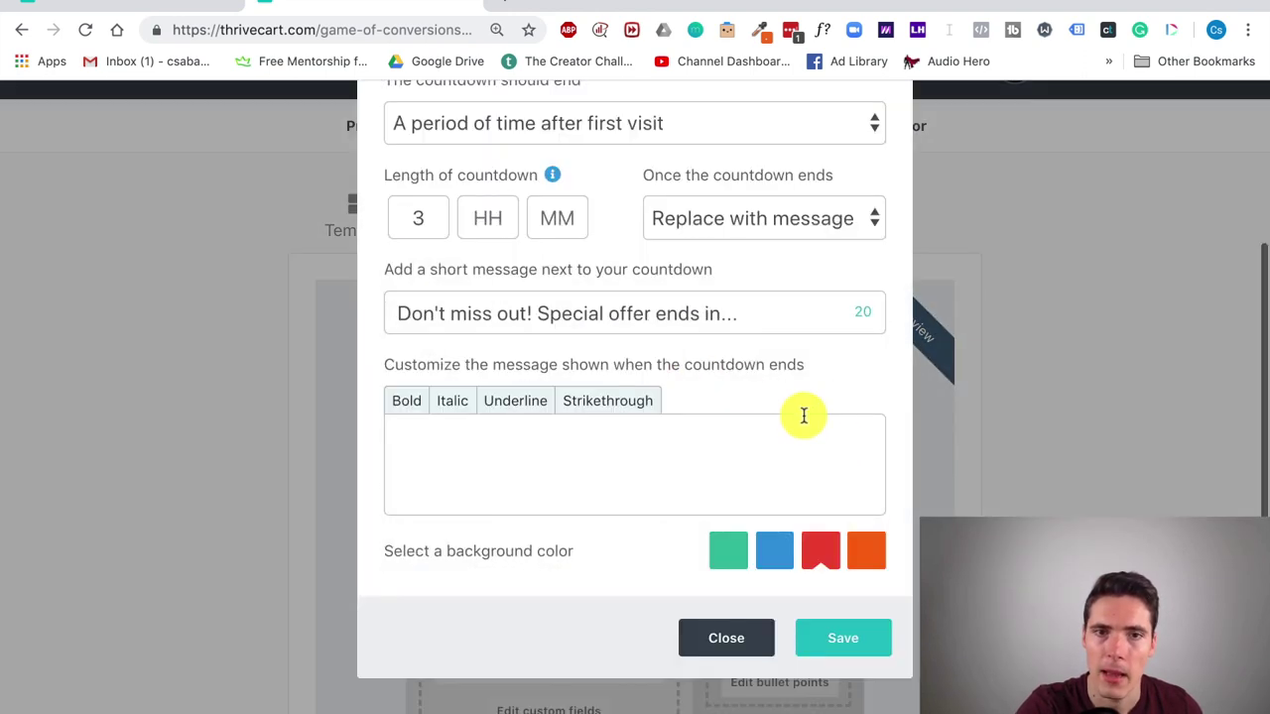
{"action": "scroll", "coordinate": [801, 416], "scroll_direction": "up", "scroll_amount": 2}
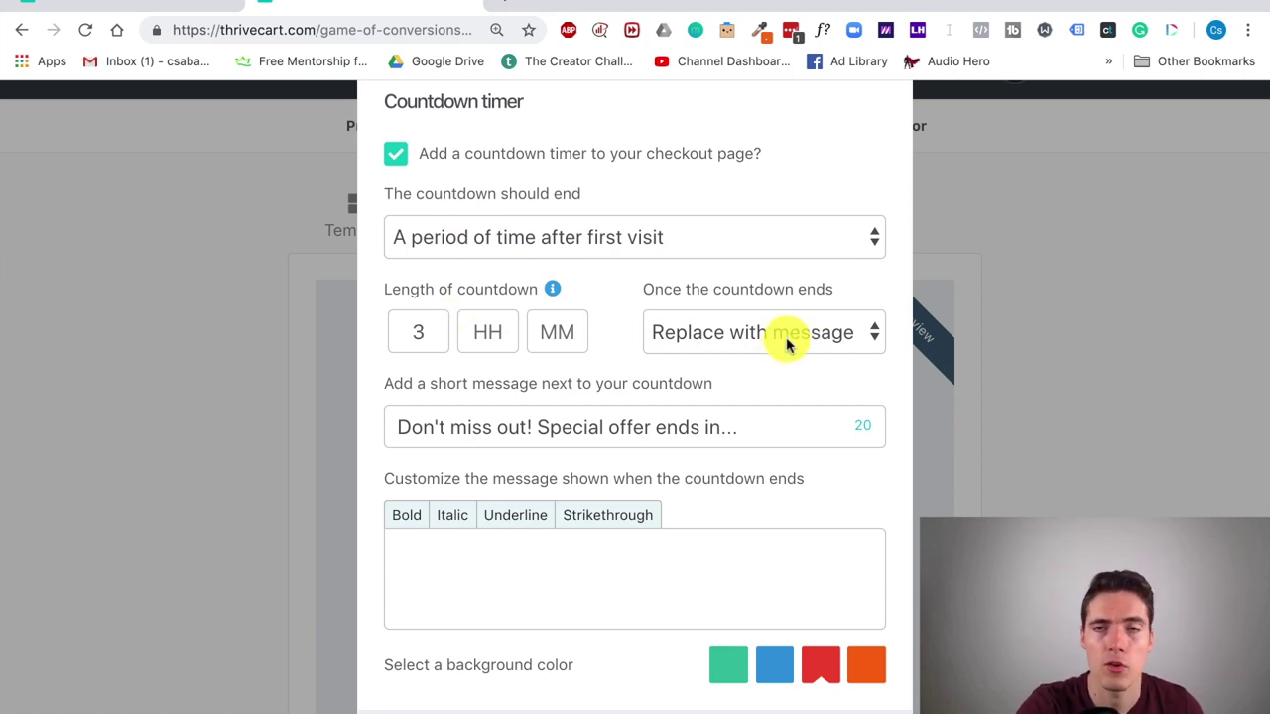
{"action": "left_click", "coordinate": [395, 154]}
{"action": "left_click", "coordinate": [396, 251]}
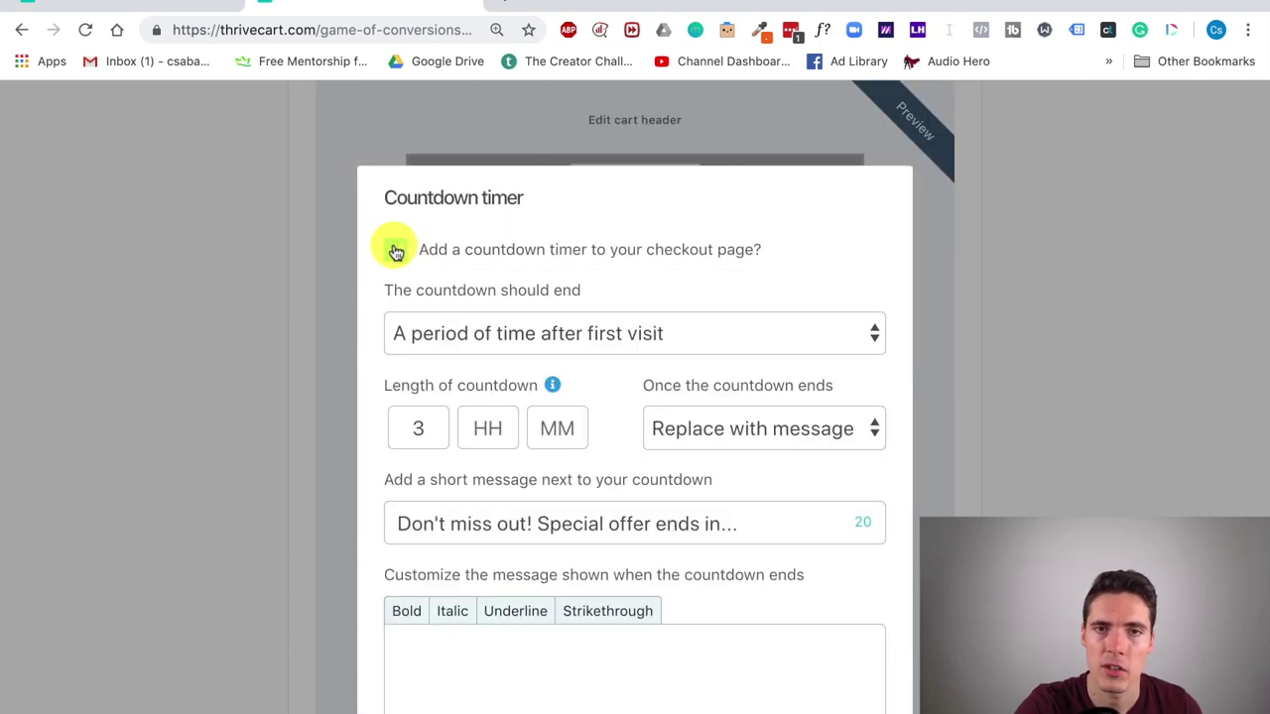
{"action": "left_click", "coordinate": [396, 251]}
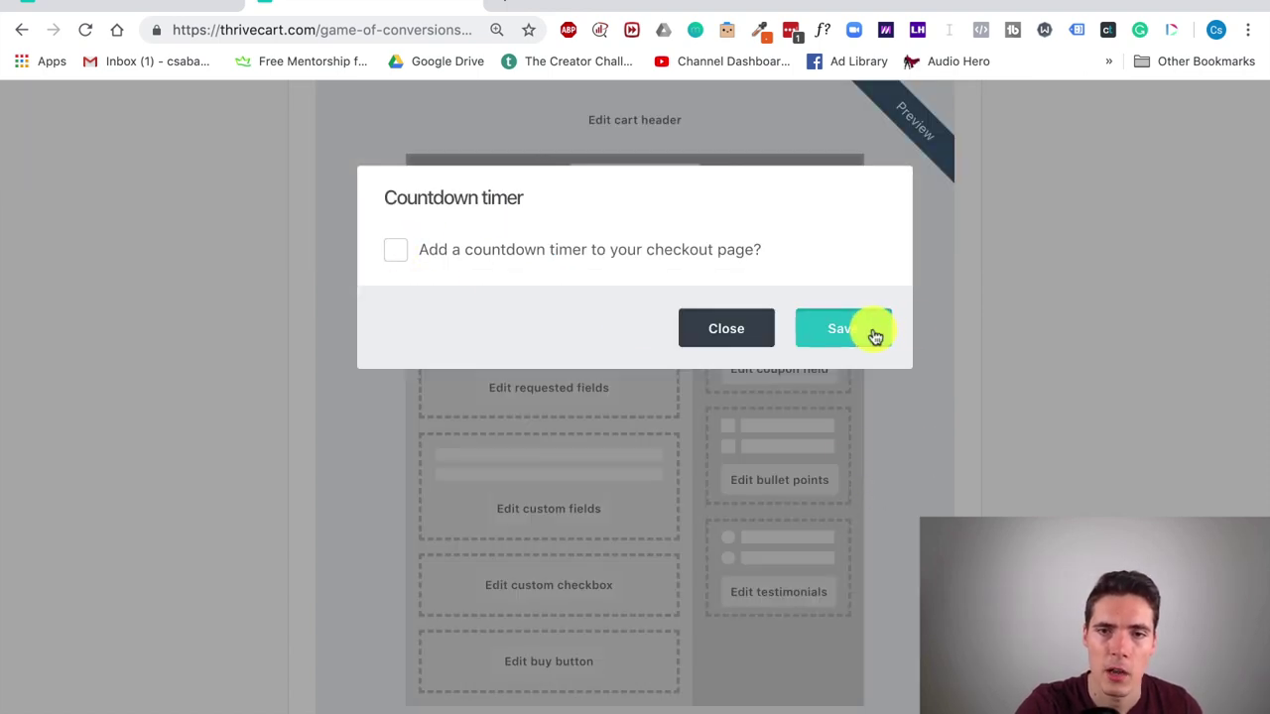
{"action": "left_click", "coordinate": [873, 334]}
{"action": "scroll", "coordinate": [1002, 385], "scroll_direction": "down", "scroll_amount": 5}
{"action": "left_click", "coordinate": [798, 657]}
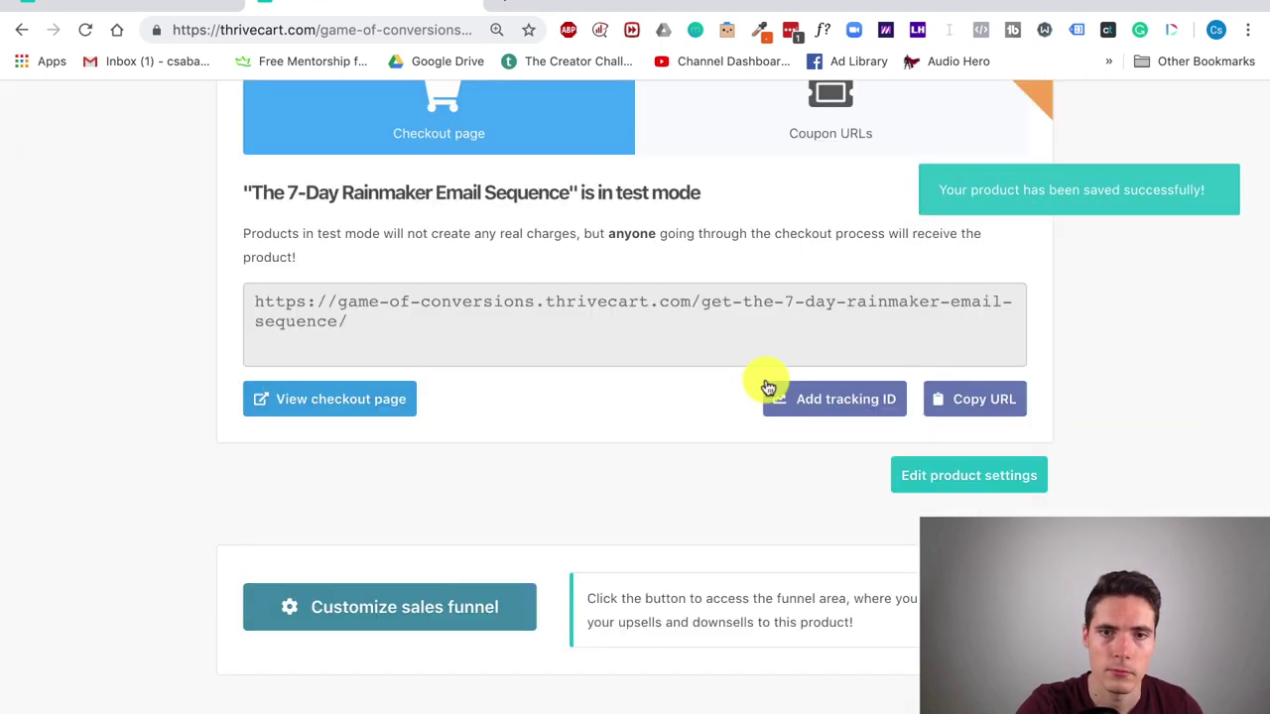
Step: View the updated test-mode checkout page and scroll through it
{"action": "left_click", "coordinate": [383, 401]}
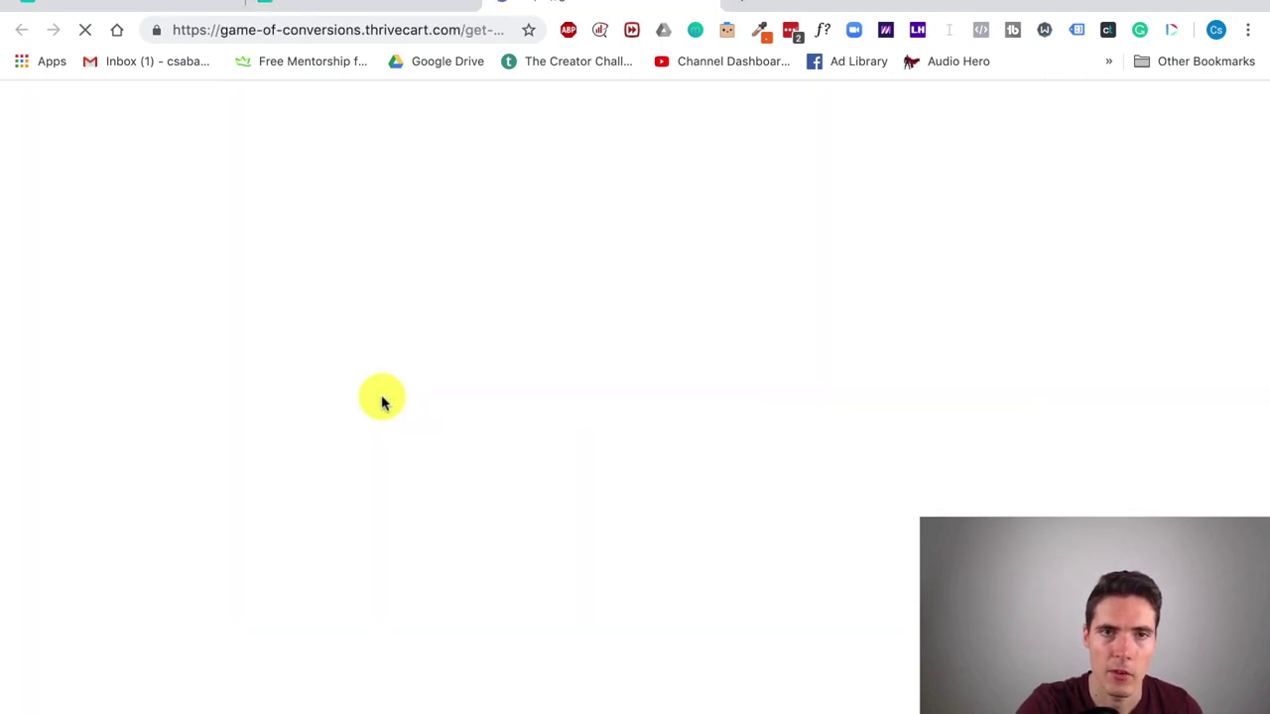
{"action": "scroll", "coordinate": [1179, 302], "scroll_direction": "down", "scroll_amount": 10}
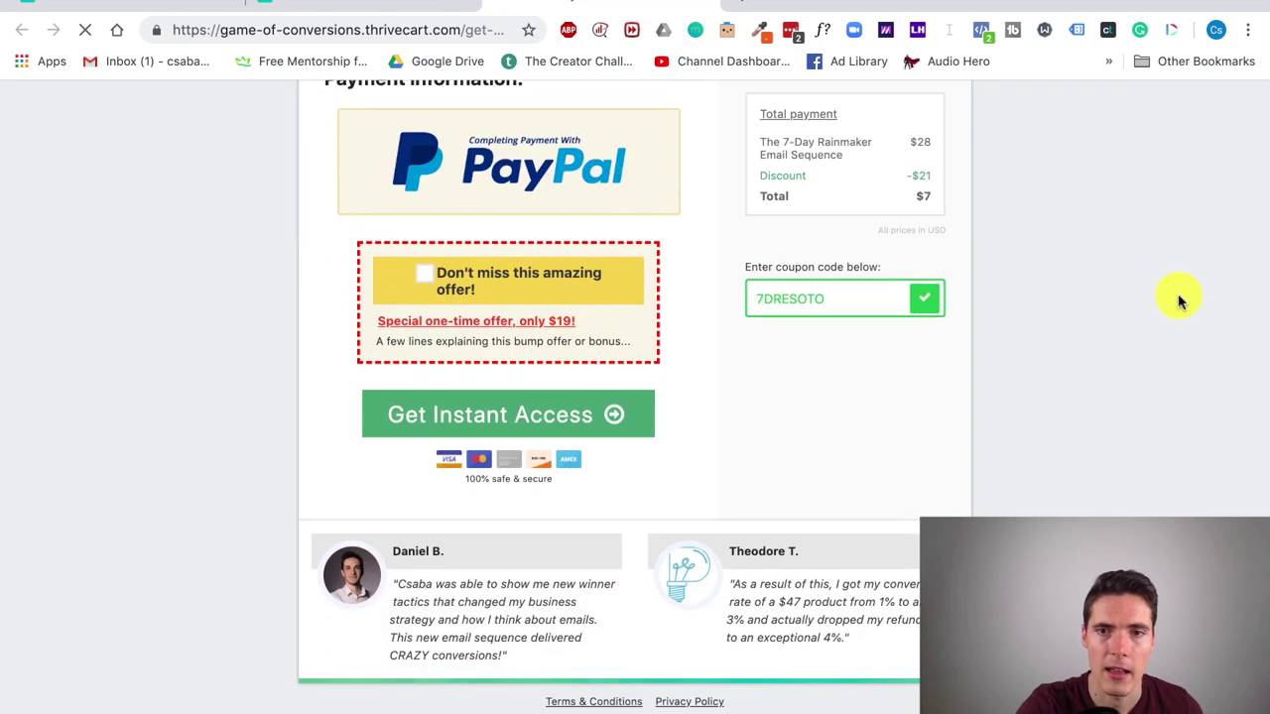
{"action": "scroll", "coordinate": [1111, 380], "scroll_direction": "up", "scroll_amount": 10}
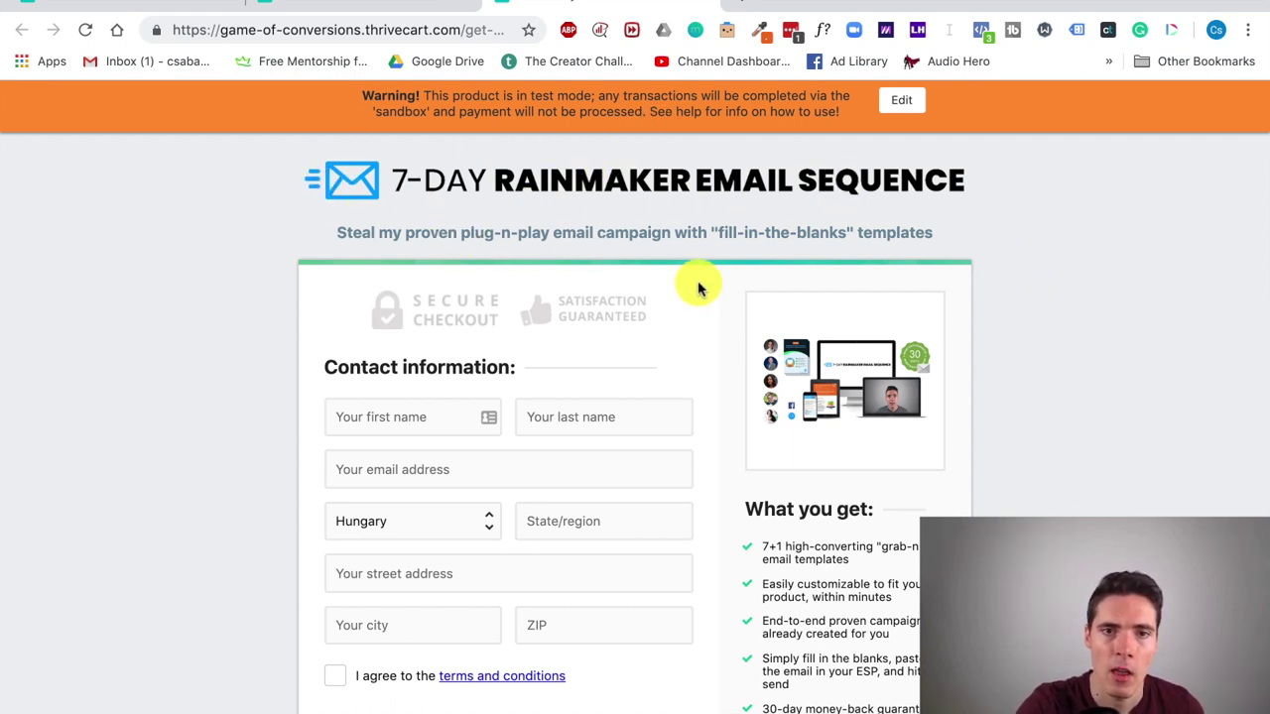
{"action": "scroll", "coordinate": [688, 303], "scroll_direction": "down", "scroll_amount": 3}
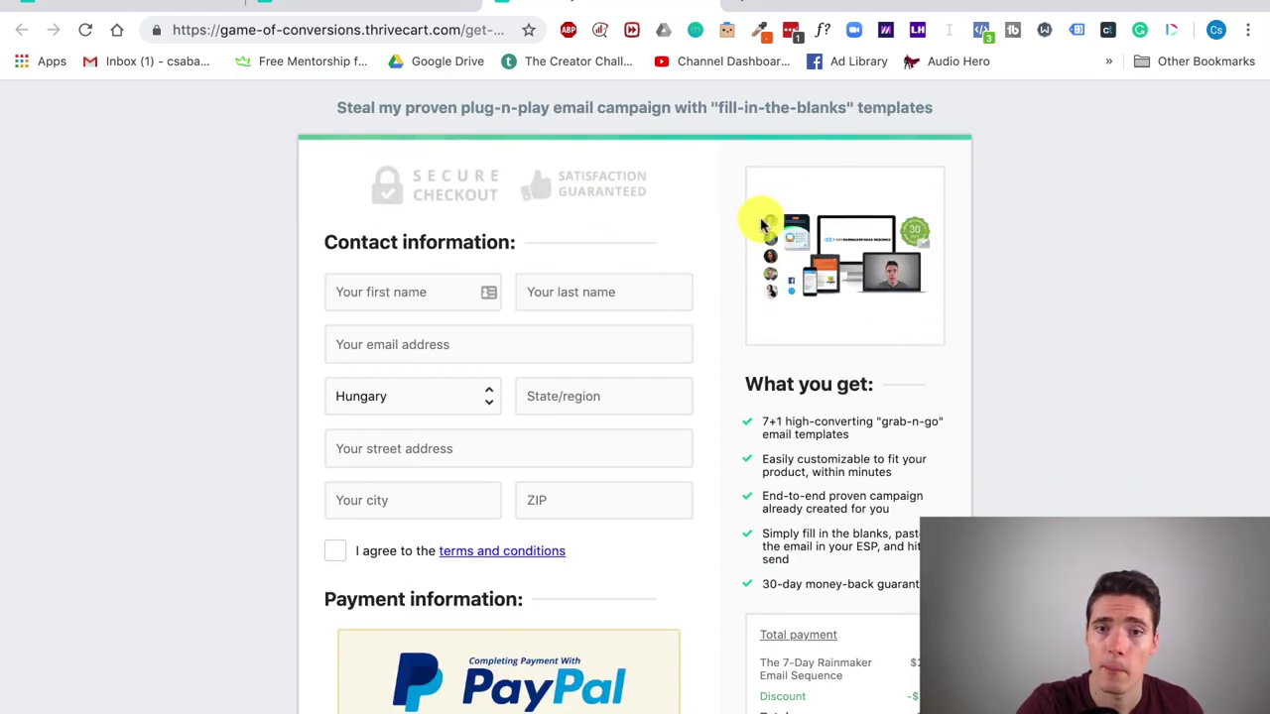
{"action": "scroll", "coordinate": [794, 451], "scroll_direction": "up", "scroll_amount": 1}
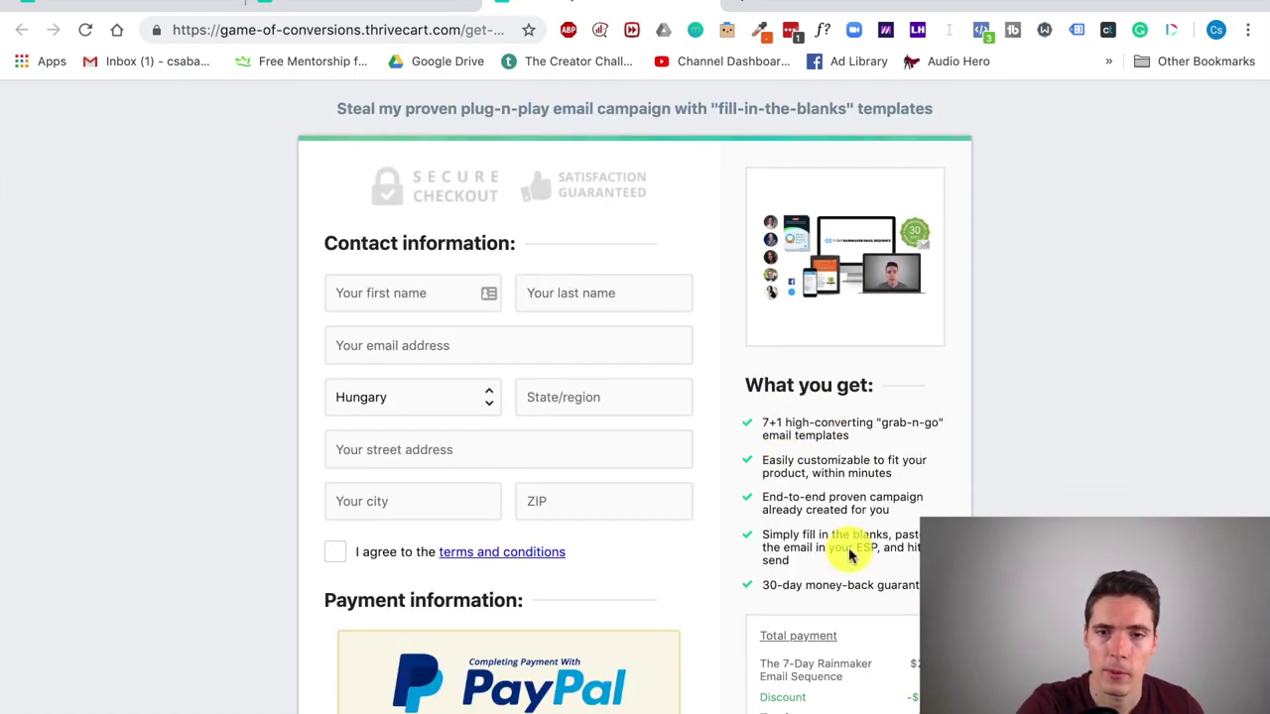
{"action": "scroll", "coordinate": [883, 456], "scroll_direction": "down", "scroll_amount": 1}
{"action": "scroll", "coordinate": [876, 458], "scroll_direction": "down", "scroll_amount": 3}
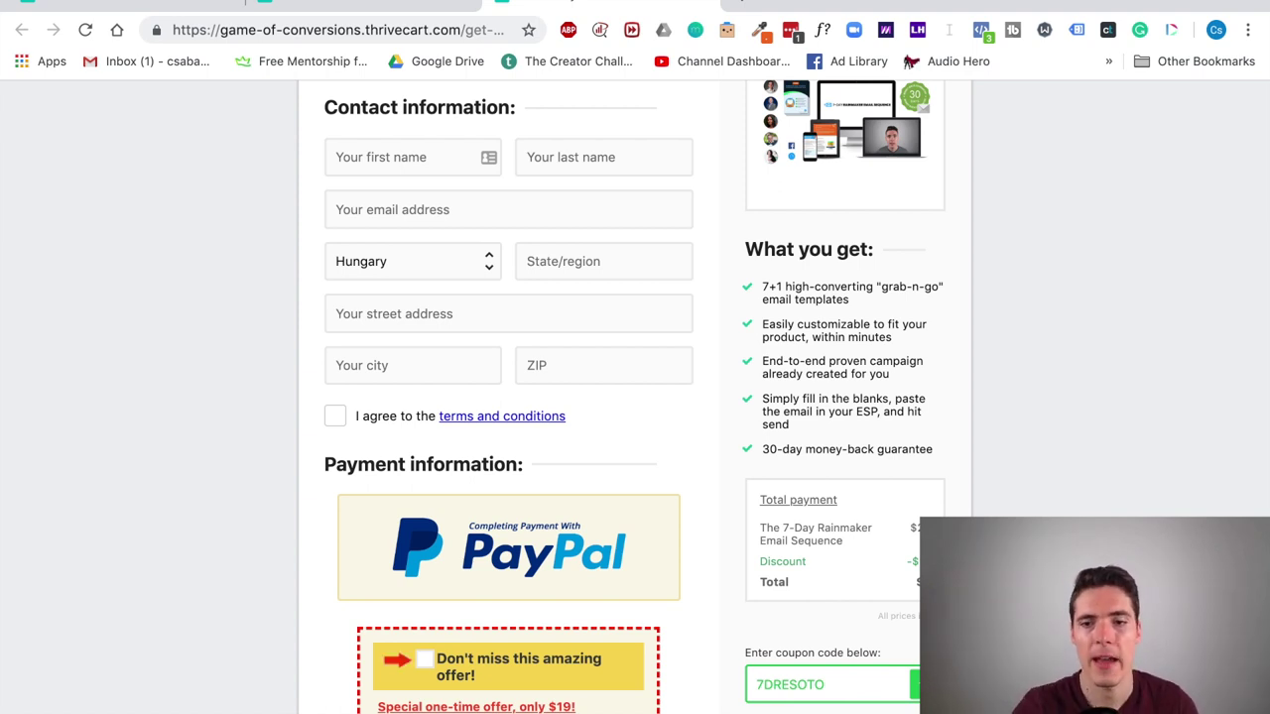
{"action": "scroll", "coordinate": [1010, 473], "scroll_direction": "up", "scroll_amount": 3}
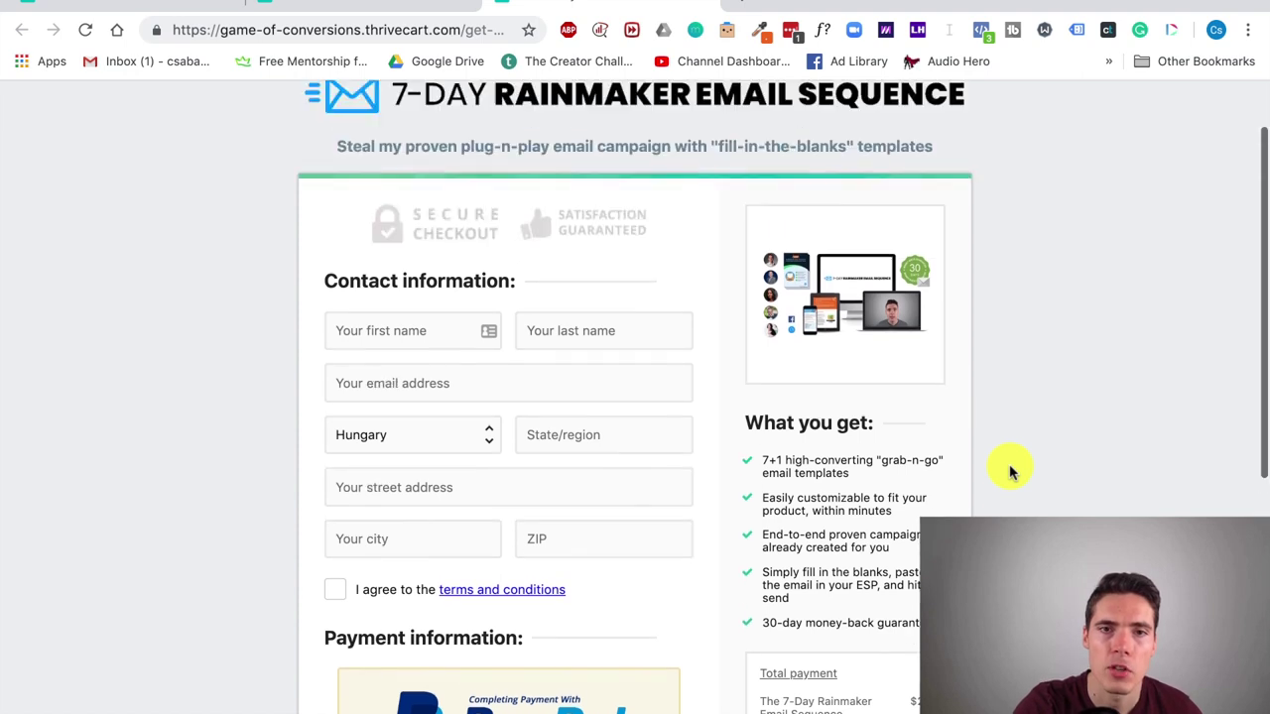
{"action": "scroll", "coordinate": [525, 378], "scroll_direction": "down", "scroll_amount": 1}
{"action": "scroll", "coordinate": [525, 378], "scroll_direction": "down", "scroll_amount": 5}
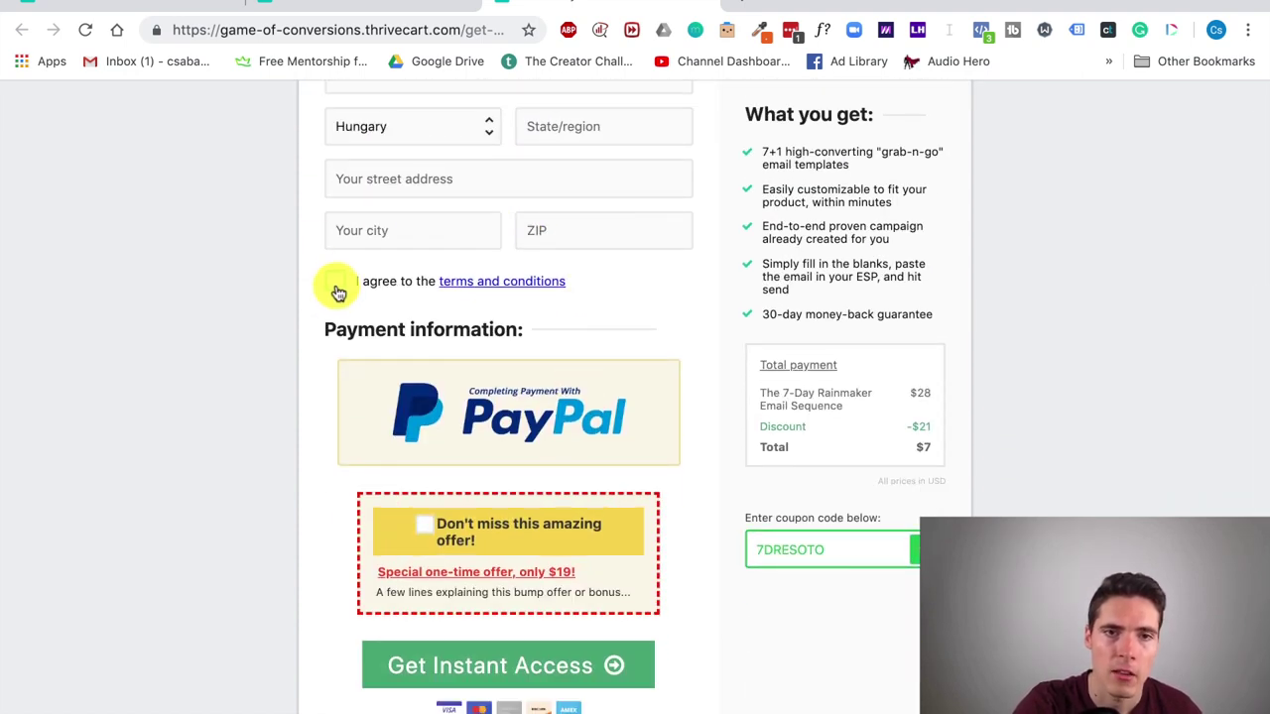
Step: Tick the terms-and-conditions checkbox to test the agreement check
{"action": "left_click", "coordinate": [336, 283]}
{"action": "scroll", "coordinate": [496, 347], "scroll_direction": "down", "scroll_amount": 1}
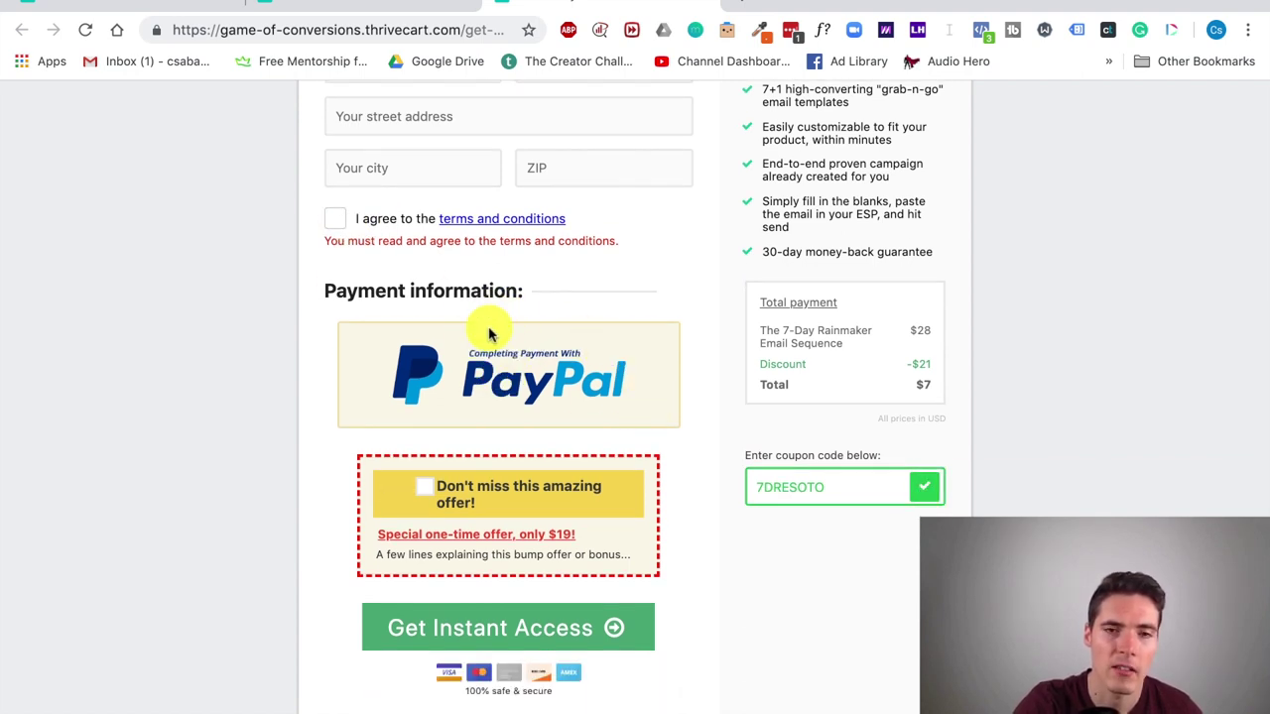
{"action": "scroll", "coordinate": [610, 409], "scroll_direction": "down", "scroll_amount": 1}
{"action": "scroll", "coordinate": [610, 409], "scroll_direction": "down", "scroll_amount": 1}
Step: Toggle the bump offer on and off, leaving it unticked with a $7 total
{"action": "left_click", "coordinate": [427, 397]}
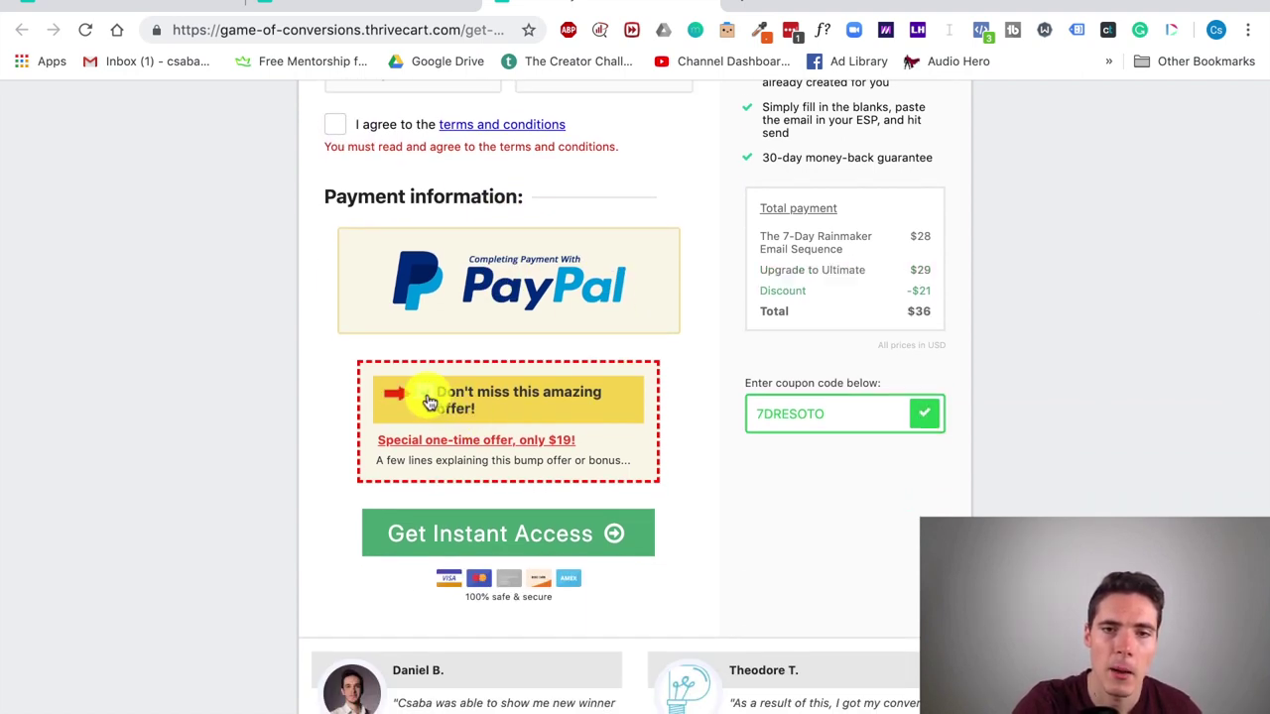
{"action": "left_click", "coordinate": [426, 397]}
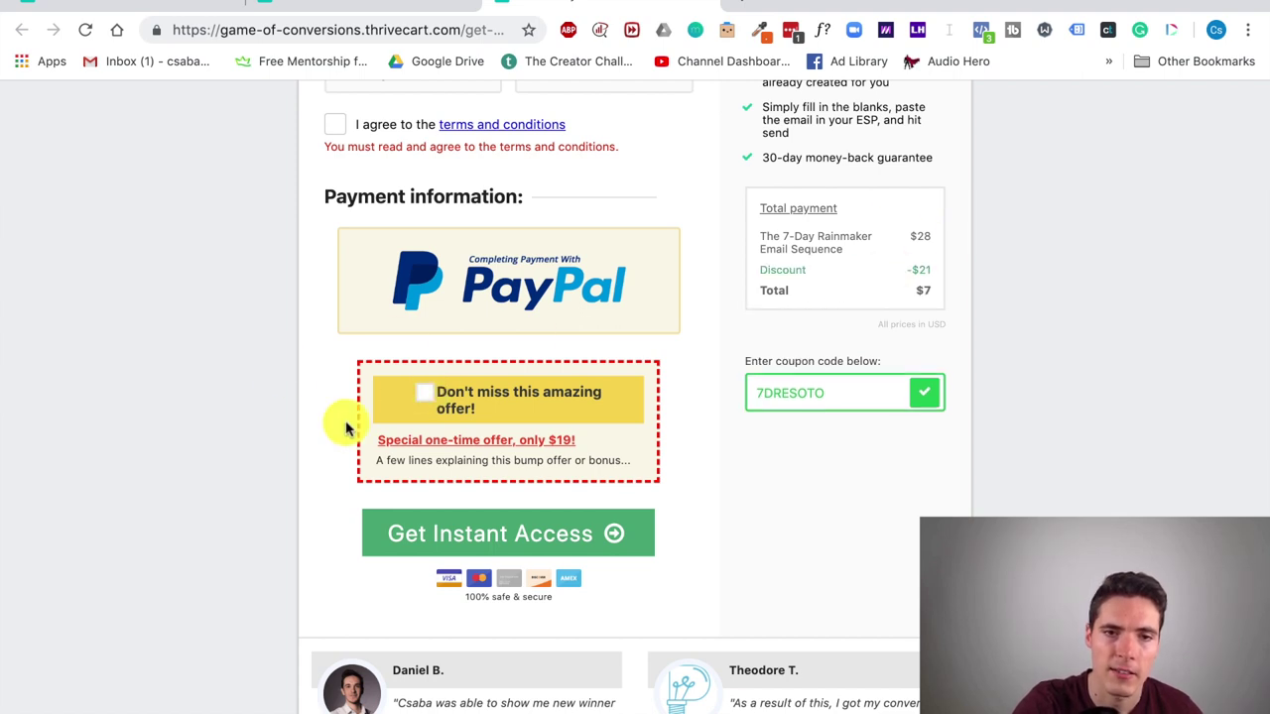
{"action": "left_click", "coordinate": [433, 395]}
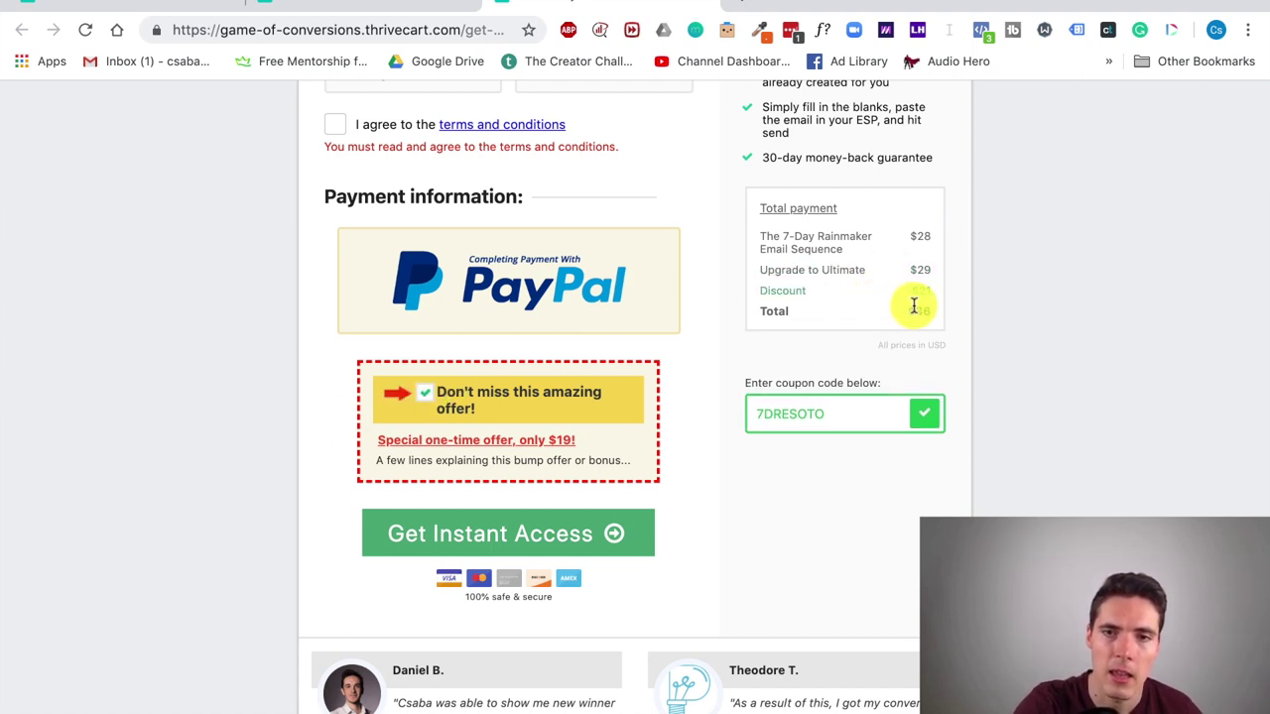
{"action": "left_click", "coordinate": [434, 402]}
{"action": "scroll", "coordinate": [598, 566], "scroll_direction": "down", "scroll_amount": 2}
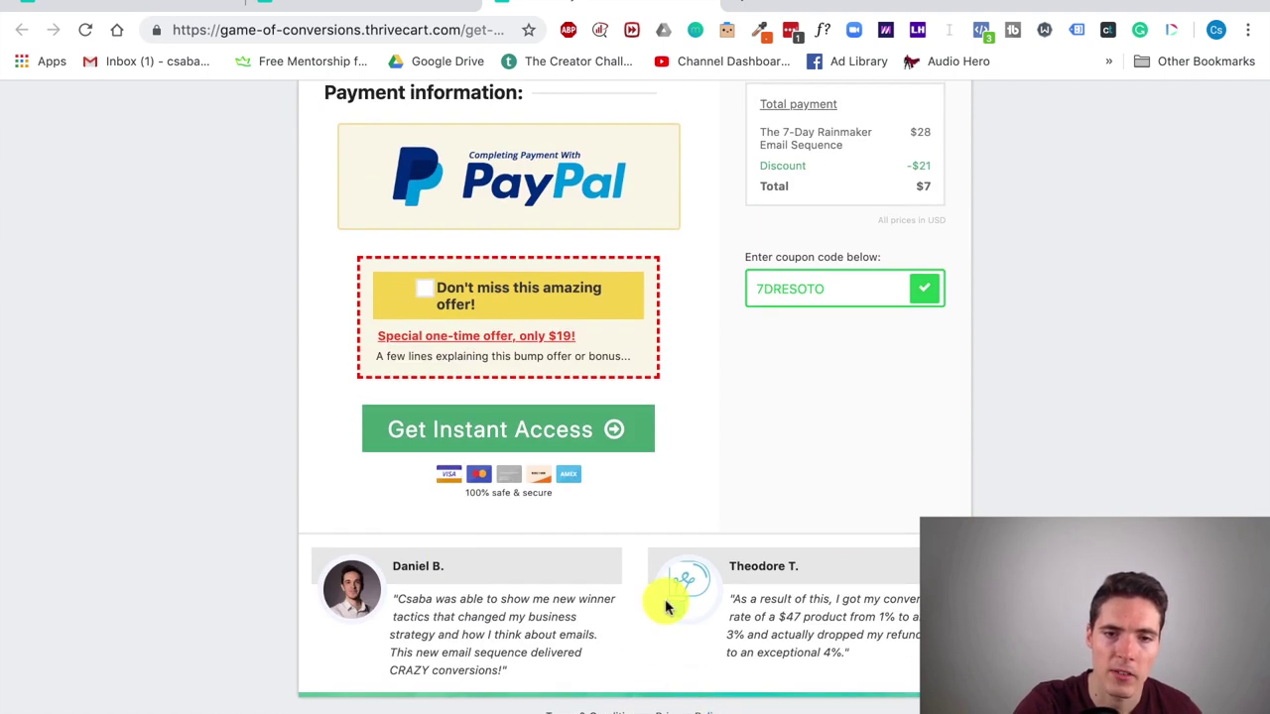
{"action": "scroll", "coordinate": [663, 605], "scroll_direction": "up", "scroll_amount": 2}
{"action": "scroll", "coordinate": [531, 605], "scroll_direction": "up", "scroll_amount": 5}
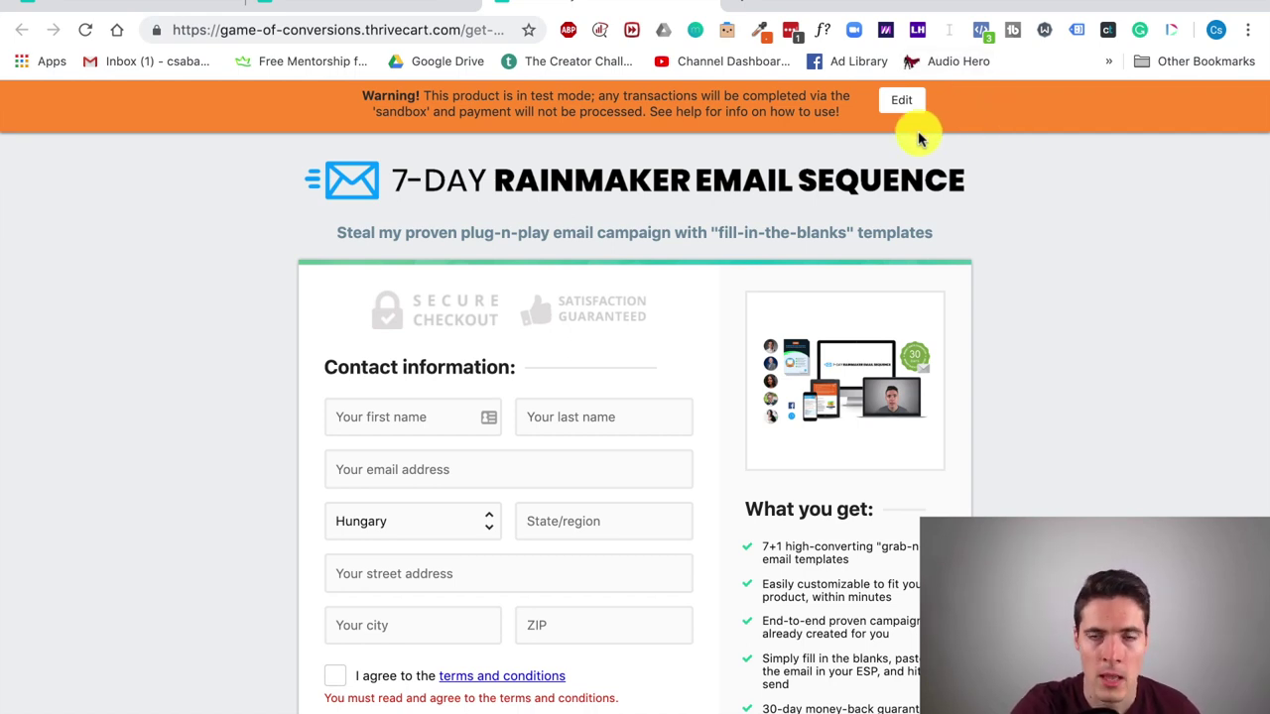
Step: Open the Rainmaker Website Review checkout via Get URL and review its $497 order details
{"action": "key", "text": "ctrl+shift+Tab"}
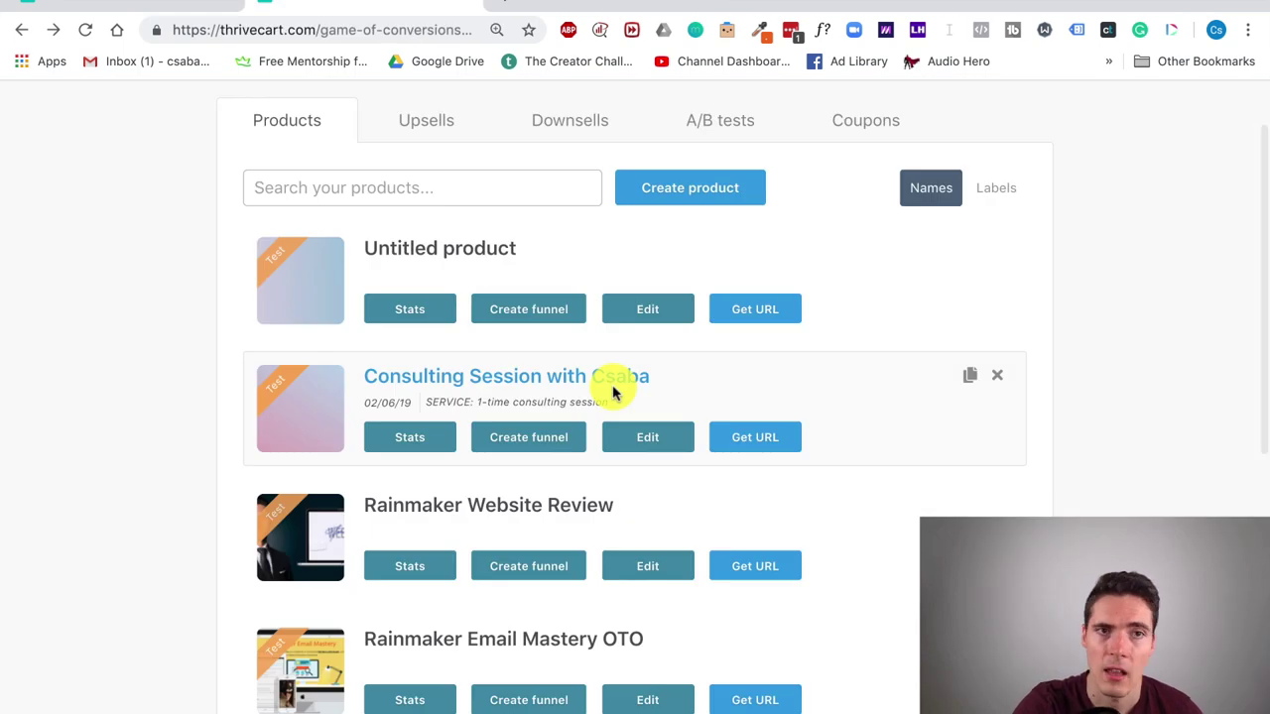
{"action": "scroll", "coordinate": [635, 407], "scroll_direction": "down", "scroll_amount": 2}
{"action": "left_click", "coordinate": [756, 483]}
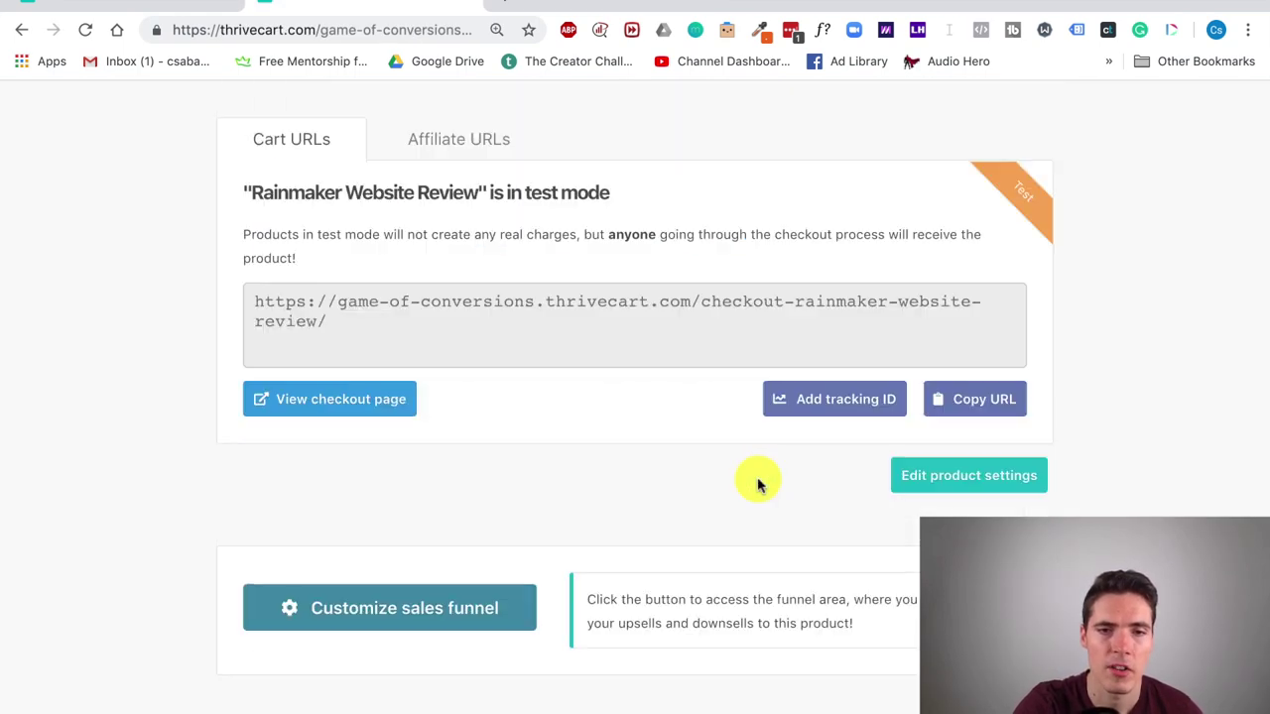
{"action": "left_click", "coordinate": [352, 412]}
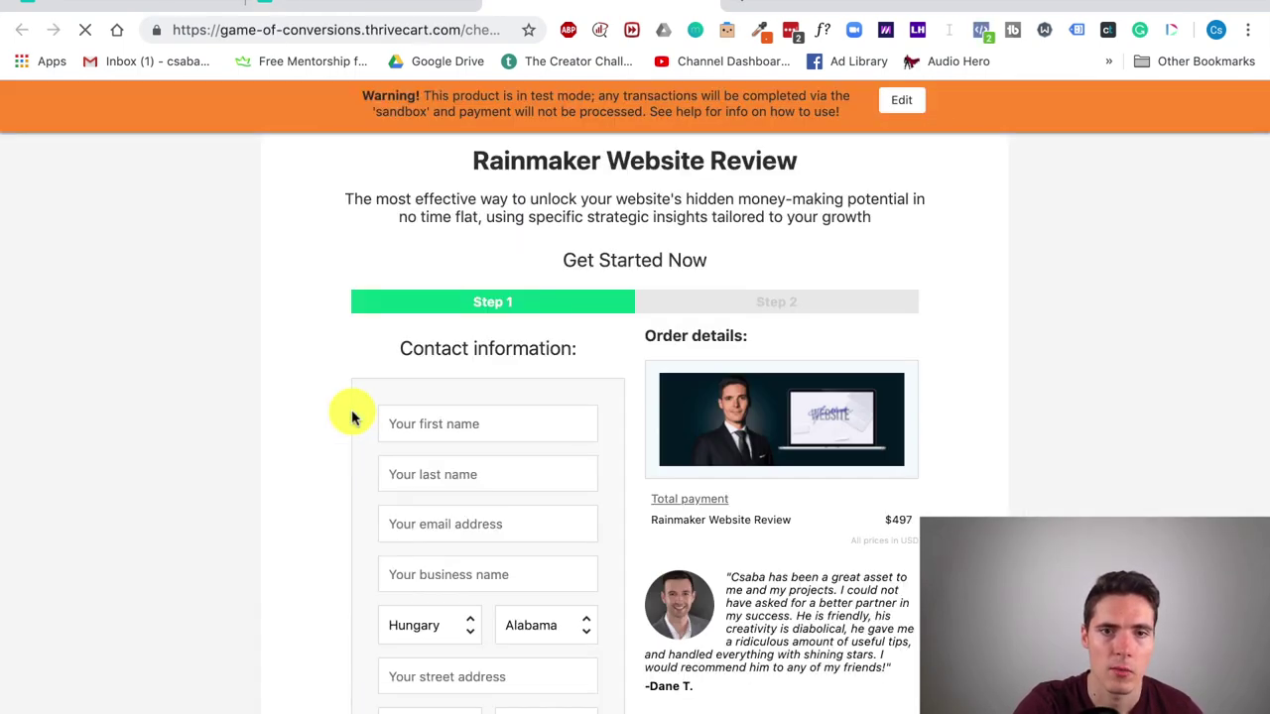
{"action": "scroll", "coordinate": [377, 268], "scroll_direction": "down", "scroll_amount": 3}
{"action": "scroll", "coordinate": [346, 277], "scroll_direction": "up", "scroll_amount": 3}
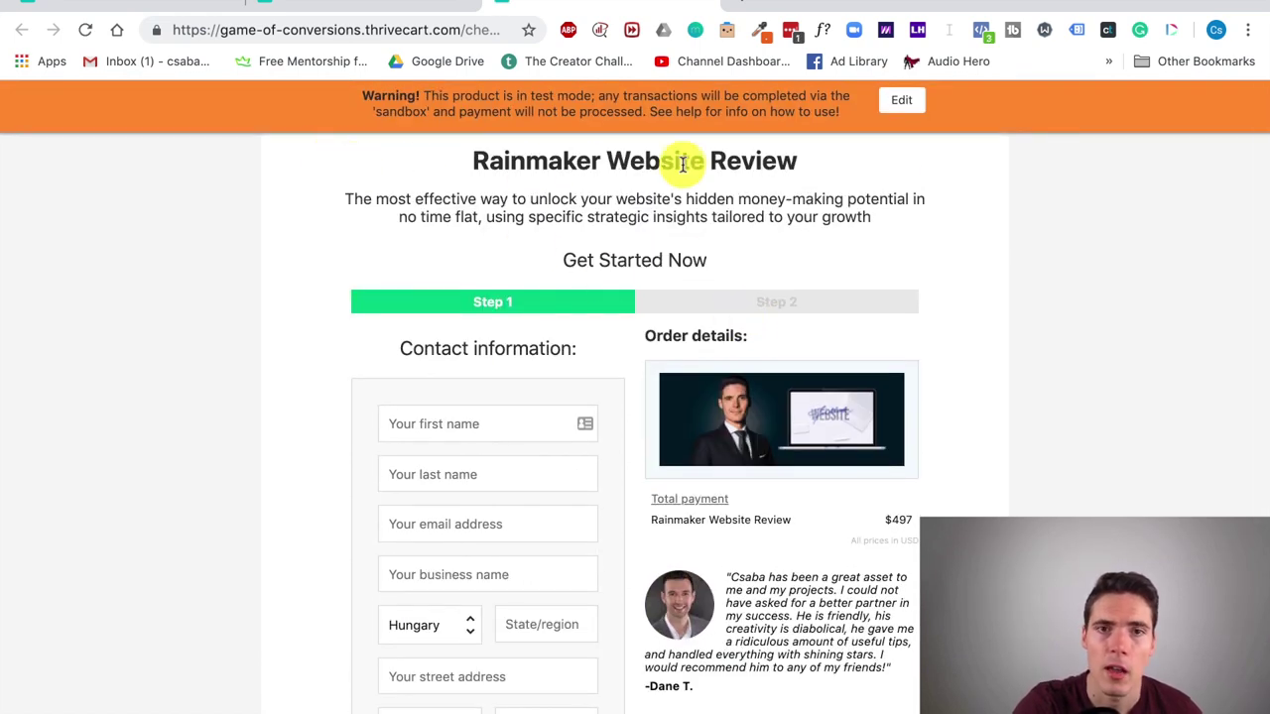
{"action": "scroll", "coordinate": [420, 218], "scroll_direction": "down", "scroll_amount": 3}
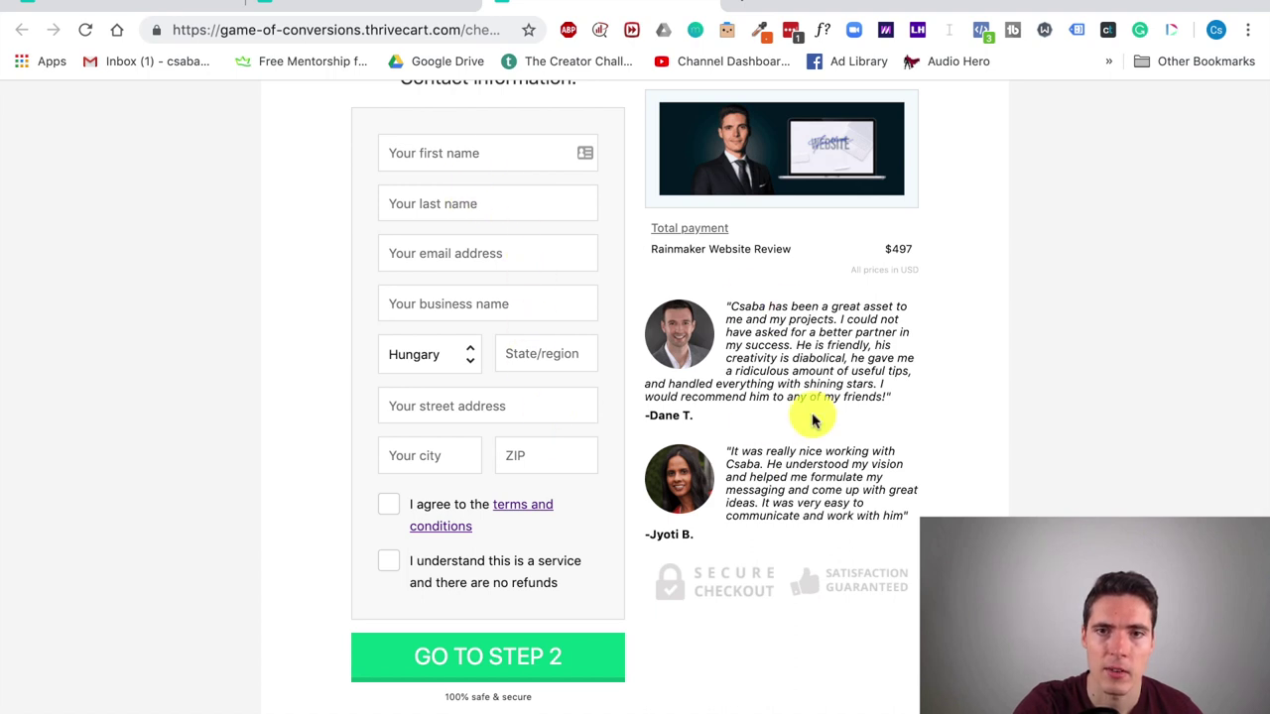
{"action": "scroll", "coordinate": [811, 402], "scroll_direction": "up", "scroll_amount": 2}
{"action": "scroll", "coordinate": [813, 273], "scroll_direction": "down", "scroll_amount": 2}
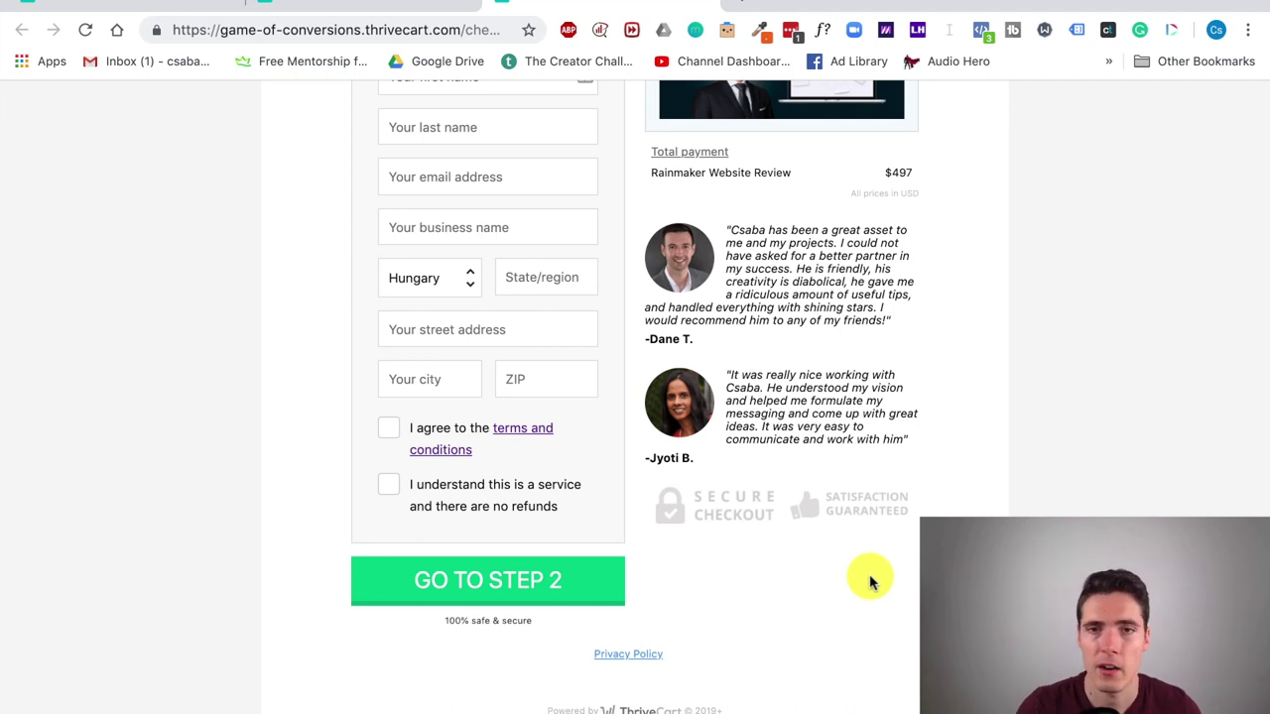
{"action": "scroll", "coordinate": [869, 581], "scroll_direction": "up", "scroll_amount": 4}
{"action": "scroll", "coordinate": [561, 518], "scroll_direction": "down", "scroll_amount": 2}
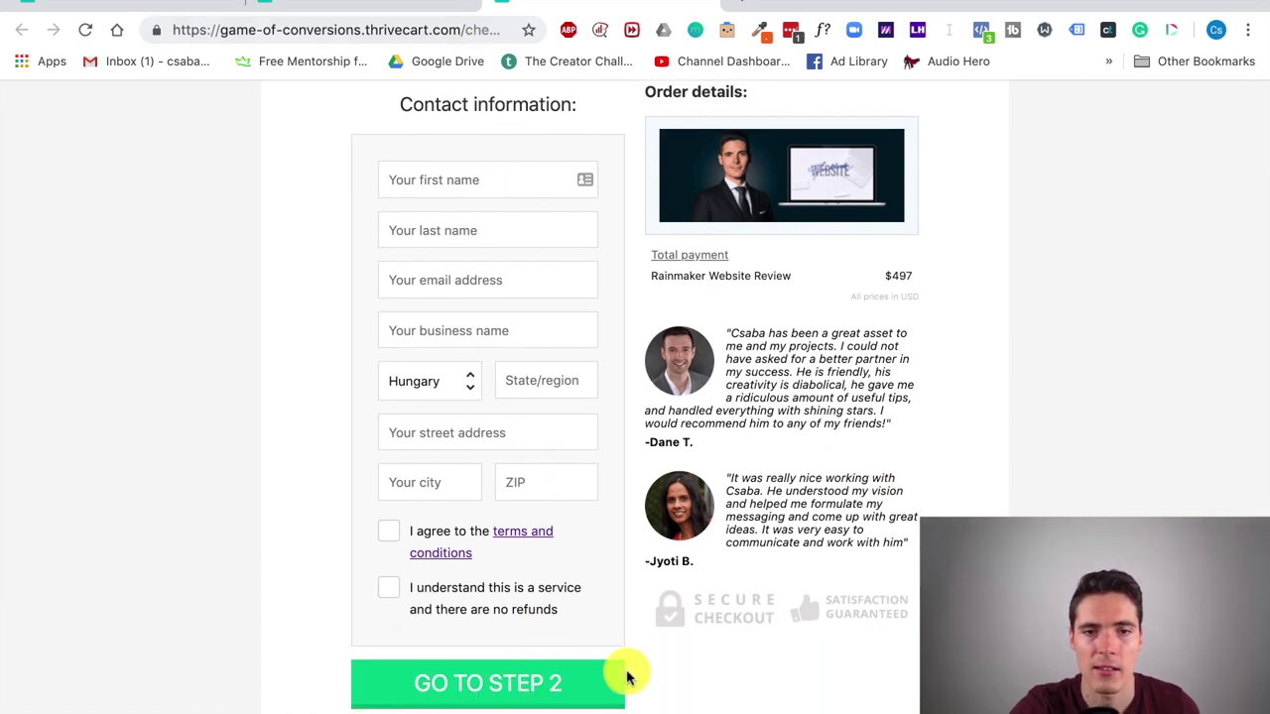
{"action": "scroll", "coordinate": [627, 675], "scroll_direction": "up", "scroll_amount": 2}
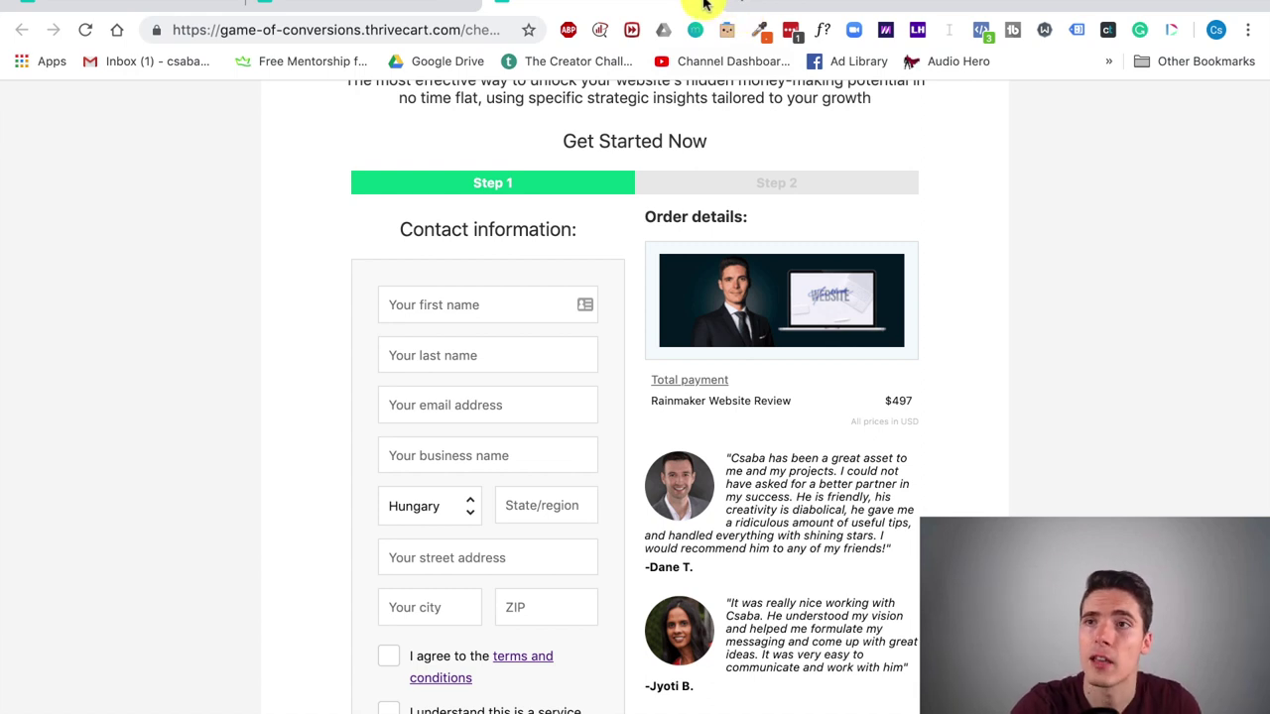
Step: Close the checkout tab and return to the product's Customize editor
{"action": "left_click", "coordinate": [705, 5]}
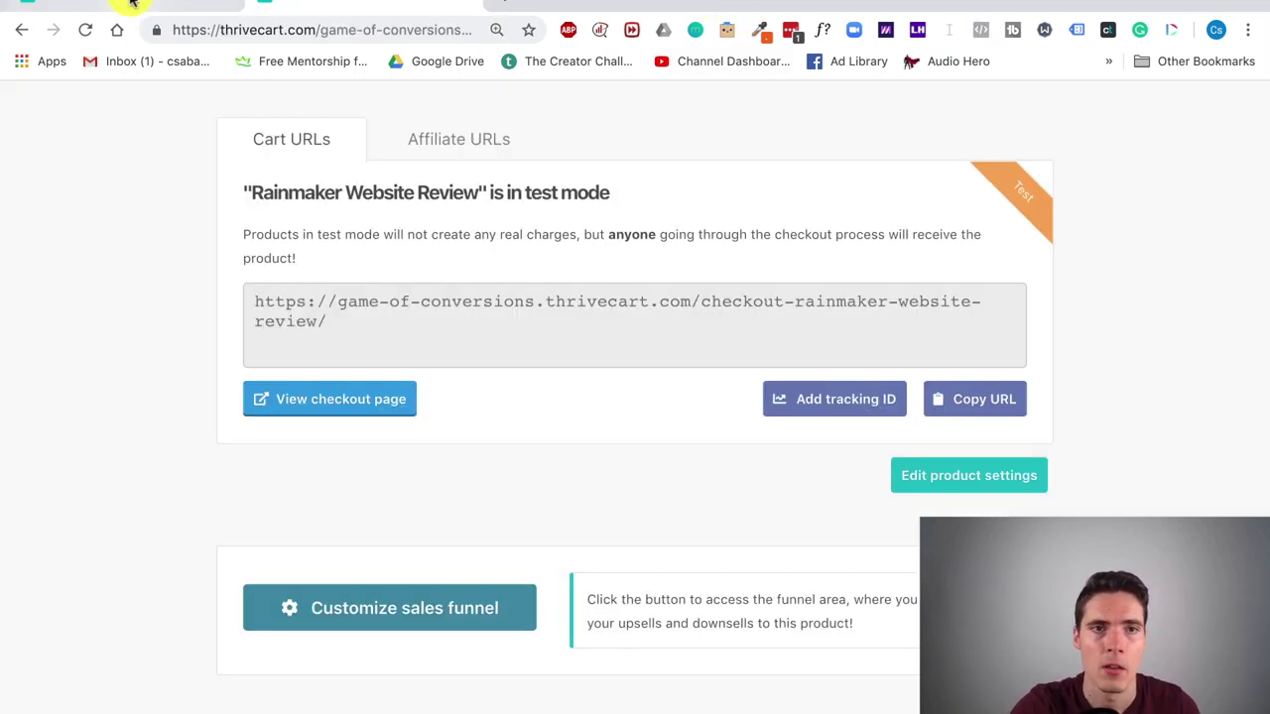
{"action": "left_click", "coordinate": [131, 3]}
{"action": "scroll", "coordinate": [820, 243], "scroll_direction": "down", "scroll_amount": 5}
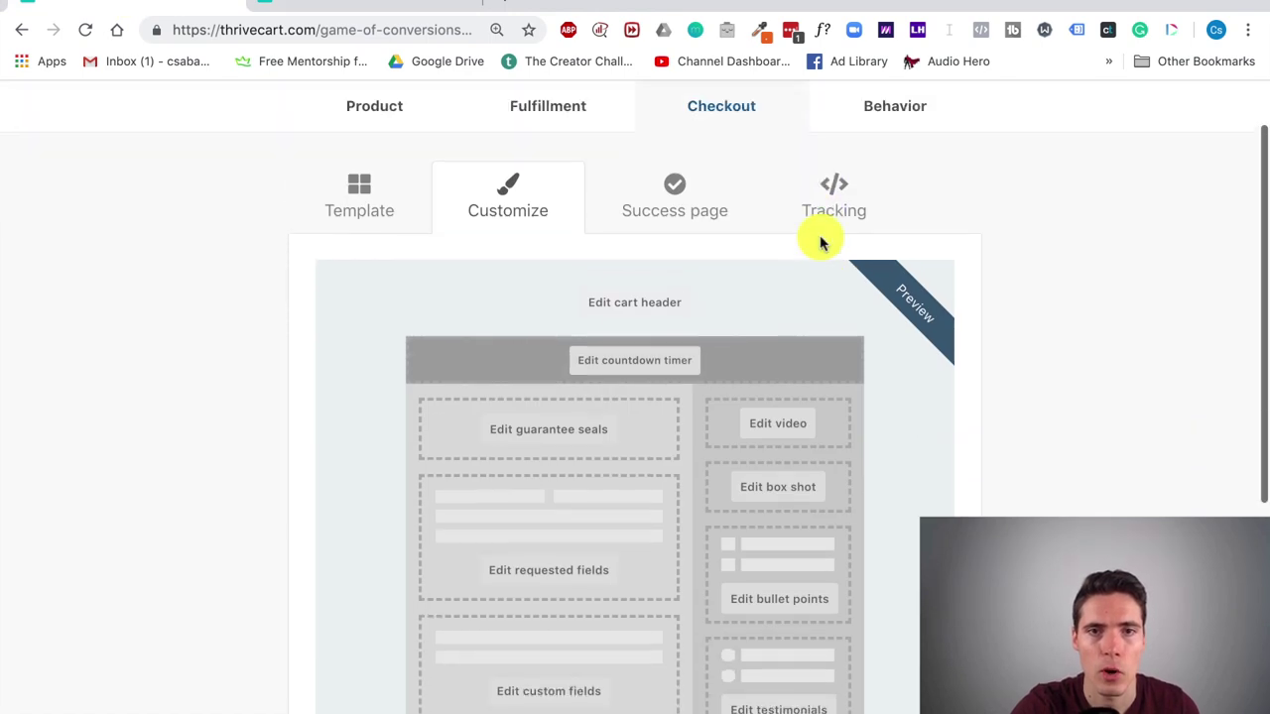
{"action": "scroll", "coordinate": [821, 242], "scroll_direction": "up", "scroll_amount": 10}
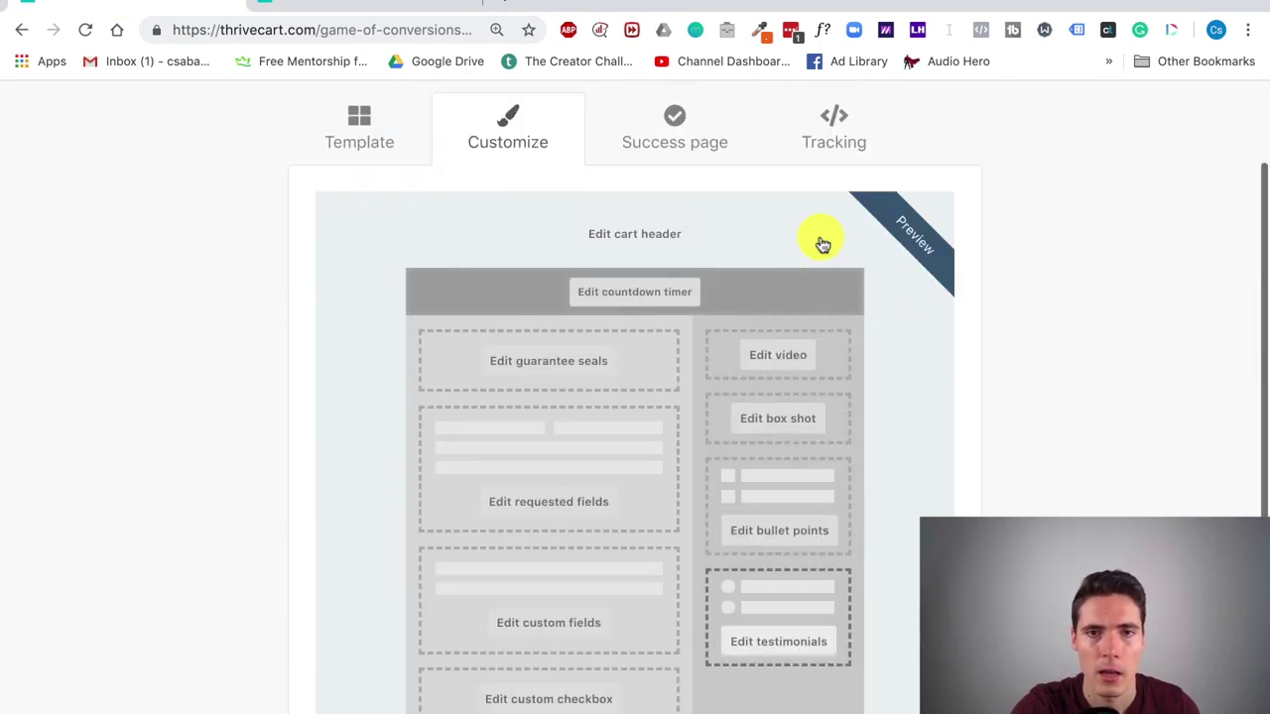
{"action": "scroll", "coordinate": [821, 242], "scroll_direction": "down", "scroll_amount": 1}
{"action": "scroll", "coordinate": [561, 215], "scroll_direction": "down", "scroll_amount": 4}
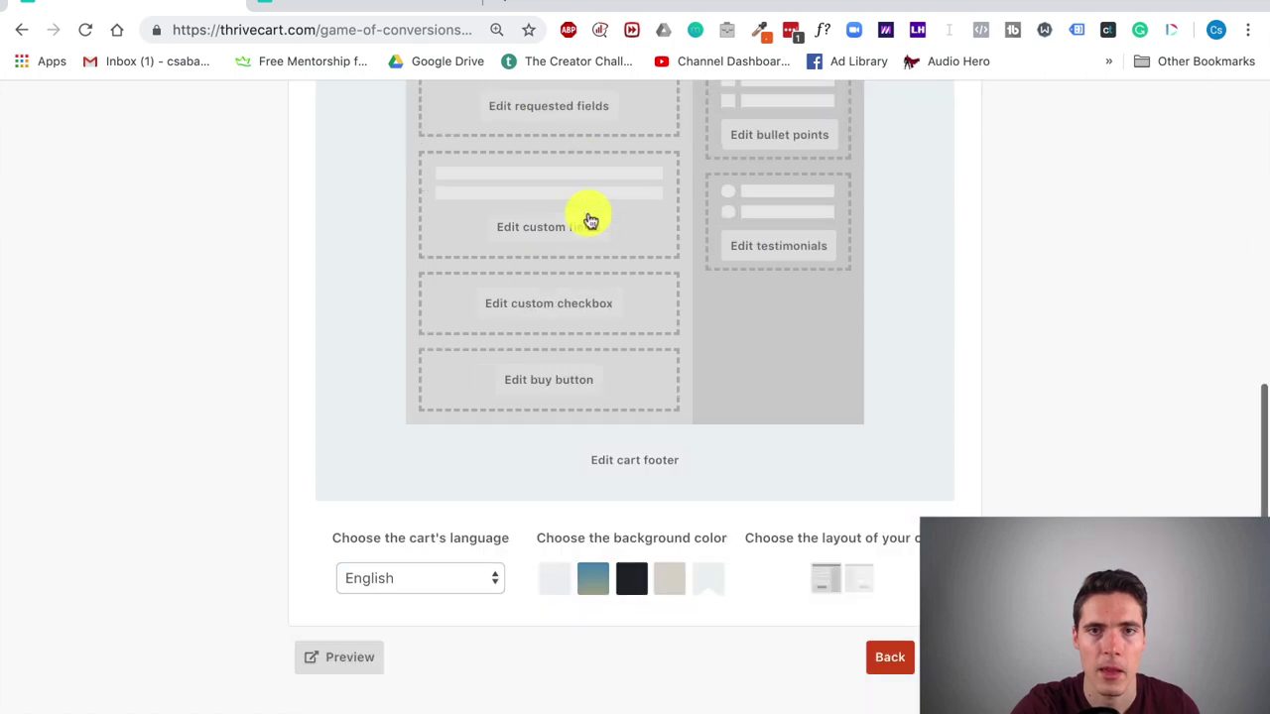
Step: Open the Success page settings, preview the page, then close the preview tab
{"action": "left_click", "coordinate": [957, 658]}
{"action": "scroll", "coordinate": [864, 419], "scroll_direction": "up", "scroll_amount": 3}
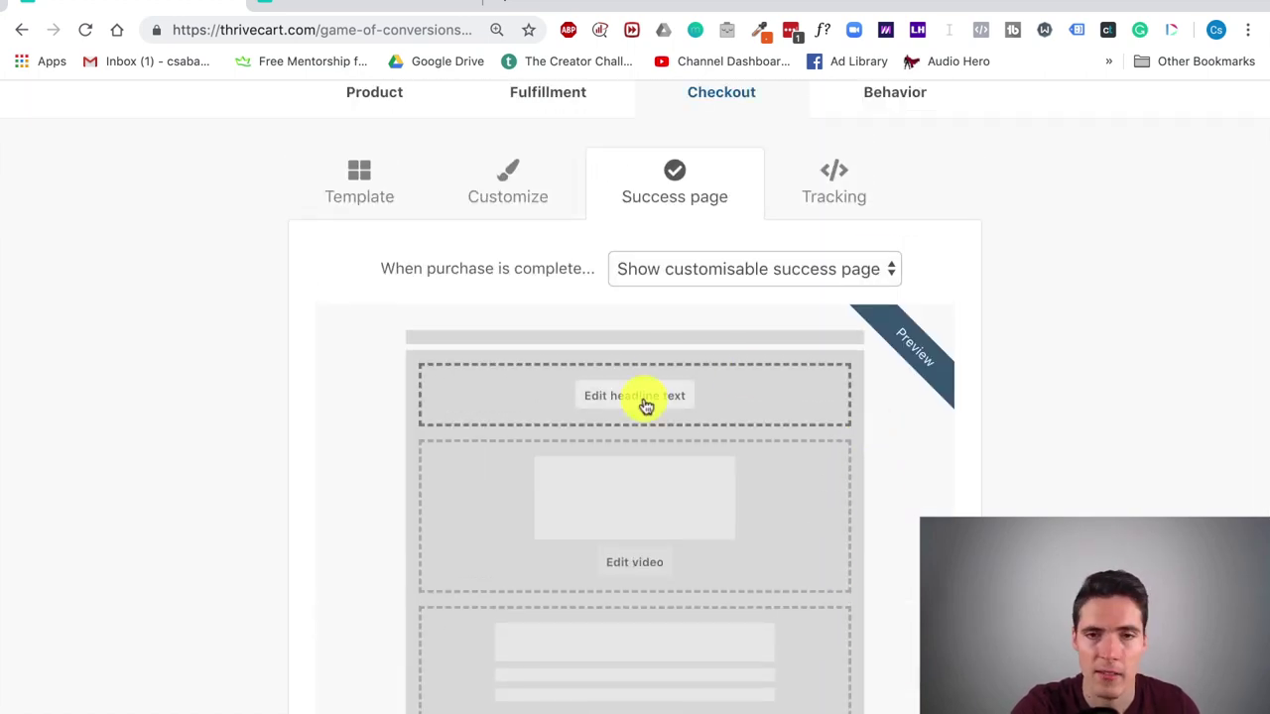
{"action": "scroll", "coordinate": [640, 576], "scroll_direction": "down", "scroll_amount": 2}
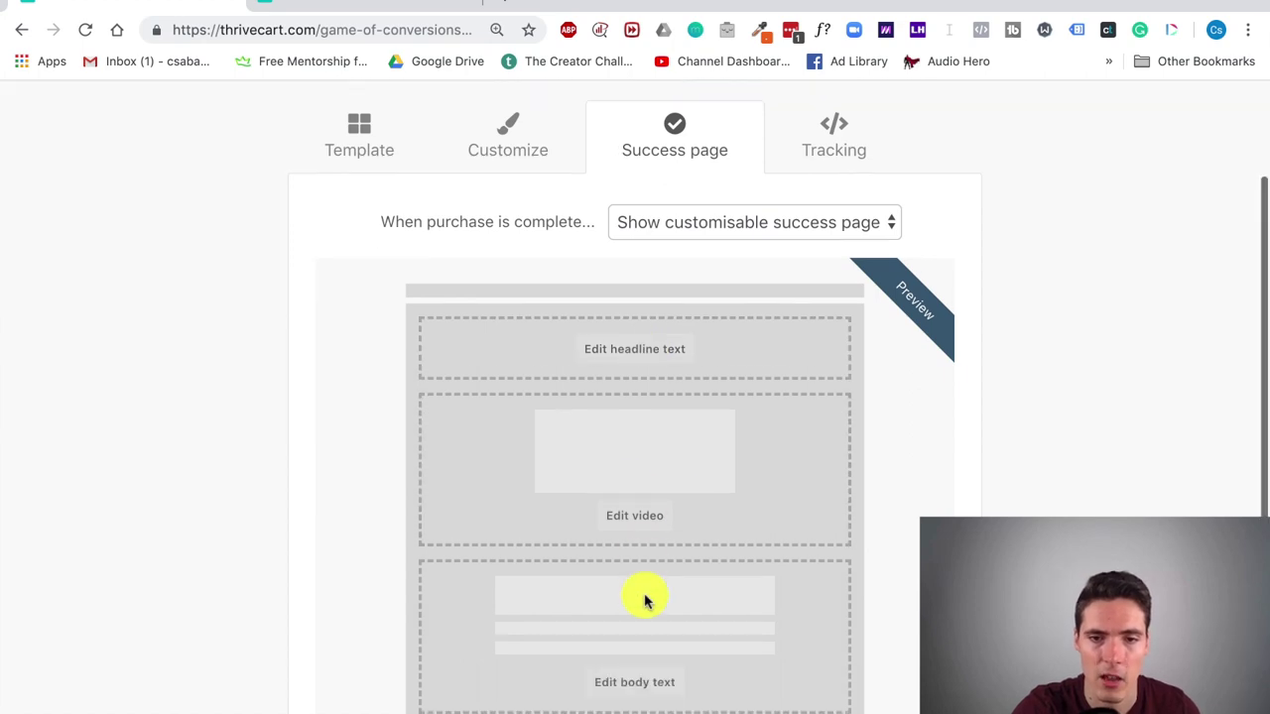
{"action": "scroll", "coordinate": [646, 587], "scroll_direction": "up", "scroll_amount": 1}
{"action": "scroll", "coordinate": [635, 589], "scroll_direction": "down", "scroll_amount": 2}
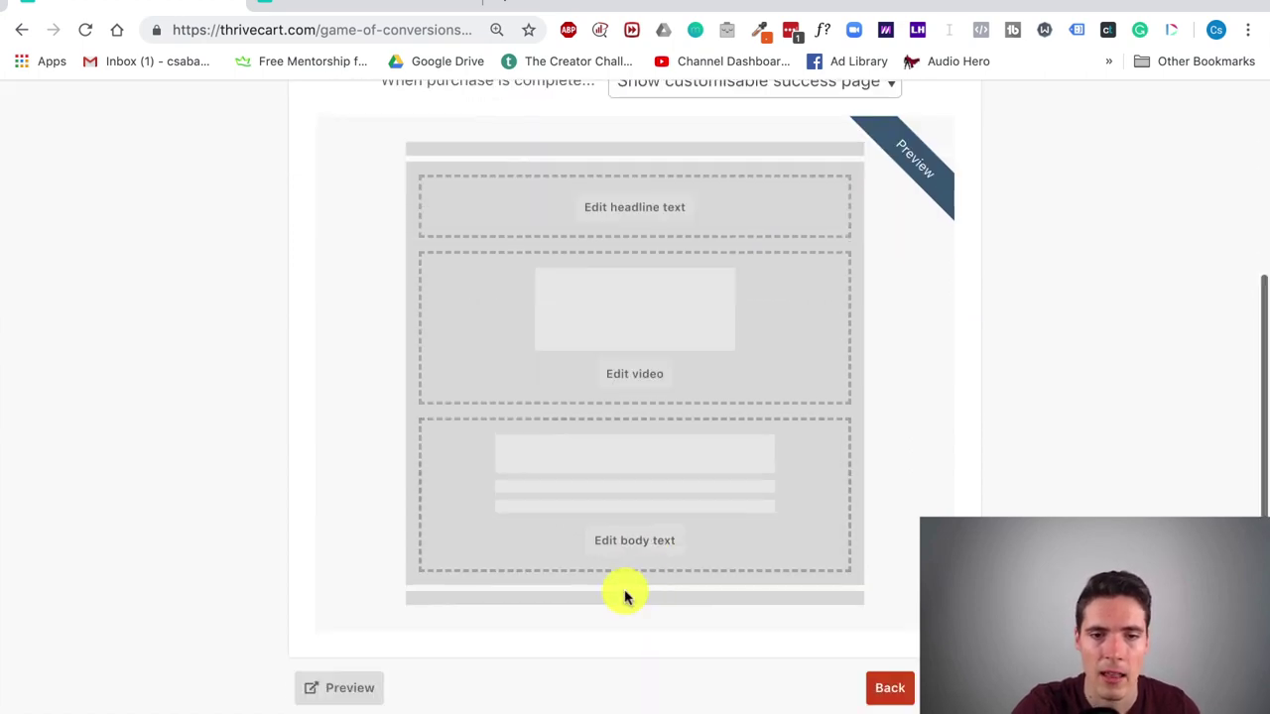
{"action": "left_click", "coordinate": [383, 688]}
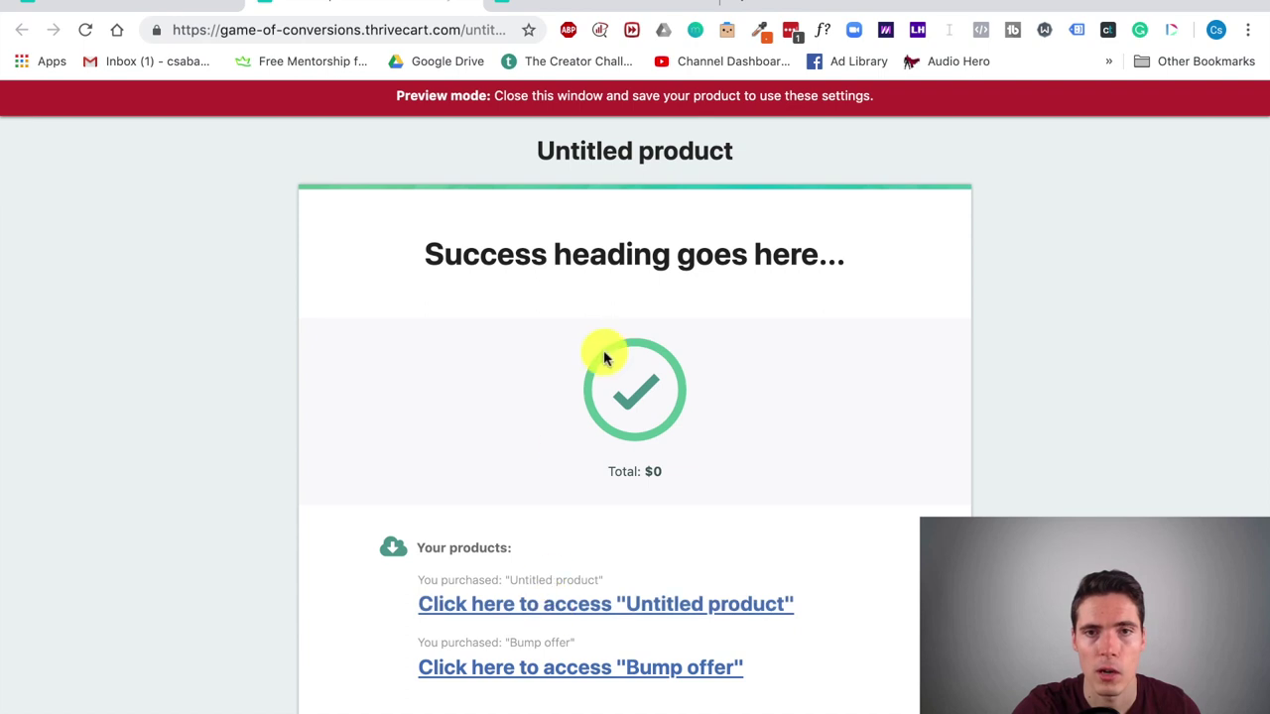
{"action": "scroll", "coordinate": [601, 351], "scroll_direction": "down", "scroll_amount": 1}
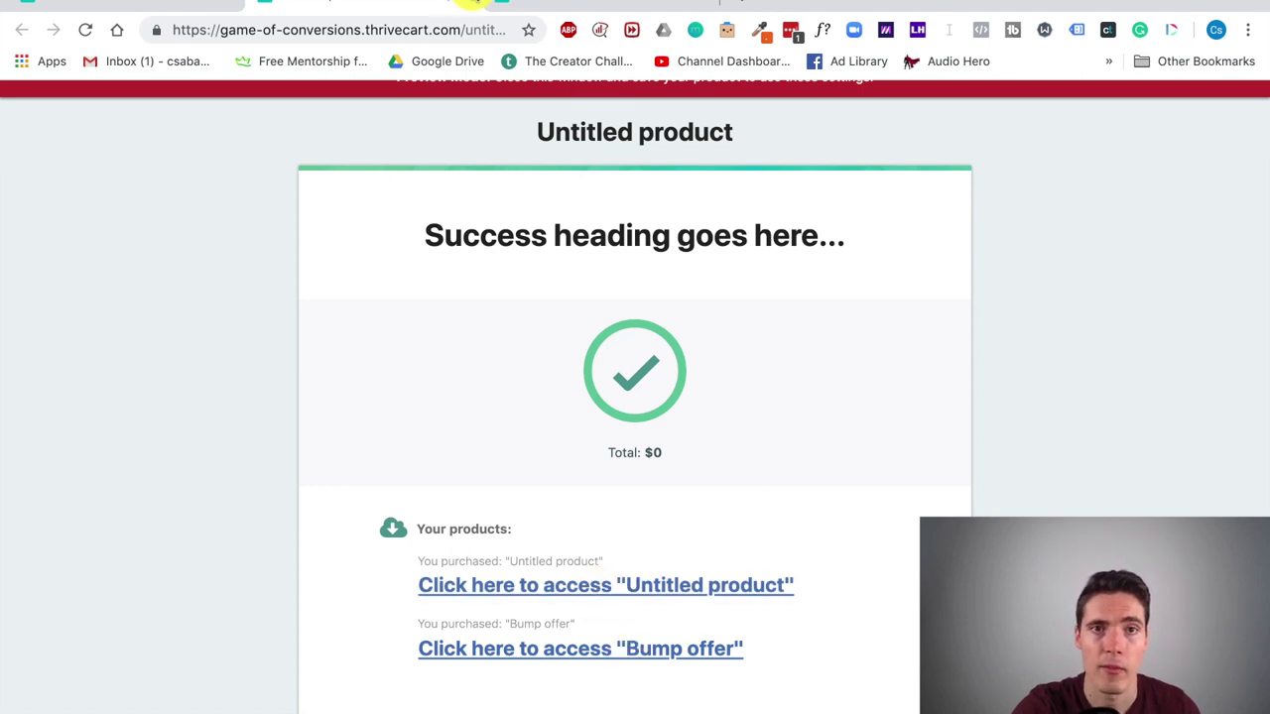
{"action": "left_click", "coordinate": [469, 5]}
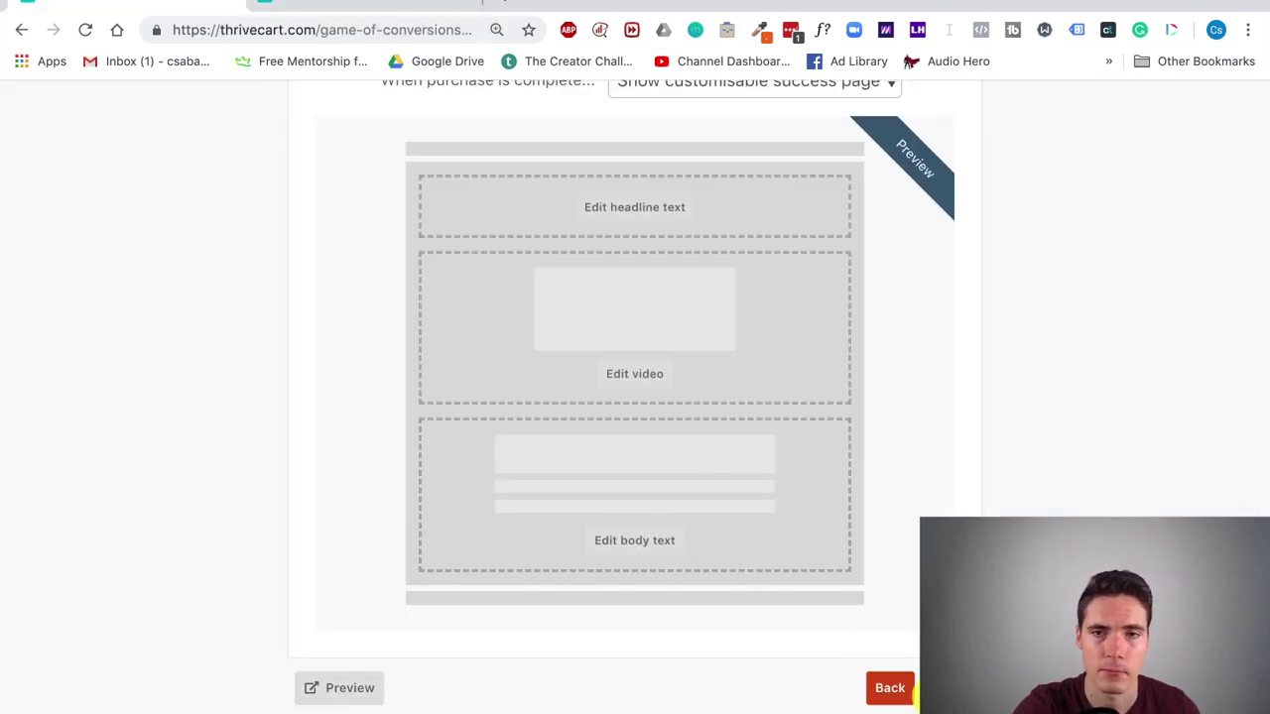
Step: Enable Facebook Pixel and Google Analytics tracking, leaving their ID fields empty
{"action": "left_click", "coordinate": [915, 695]}
{"action": "scroll", "coordinate": [881, 473], "scroll_direction": "up", "scroll_amount": 2}
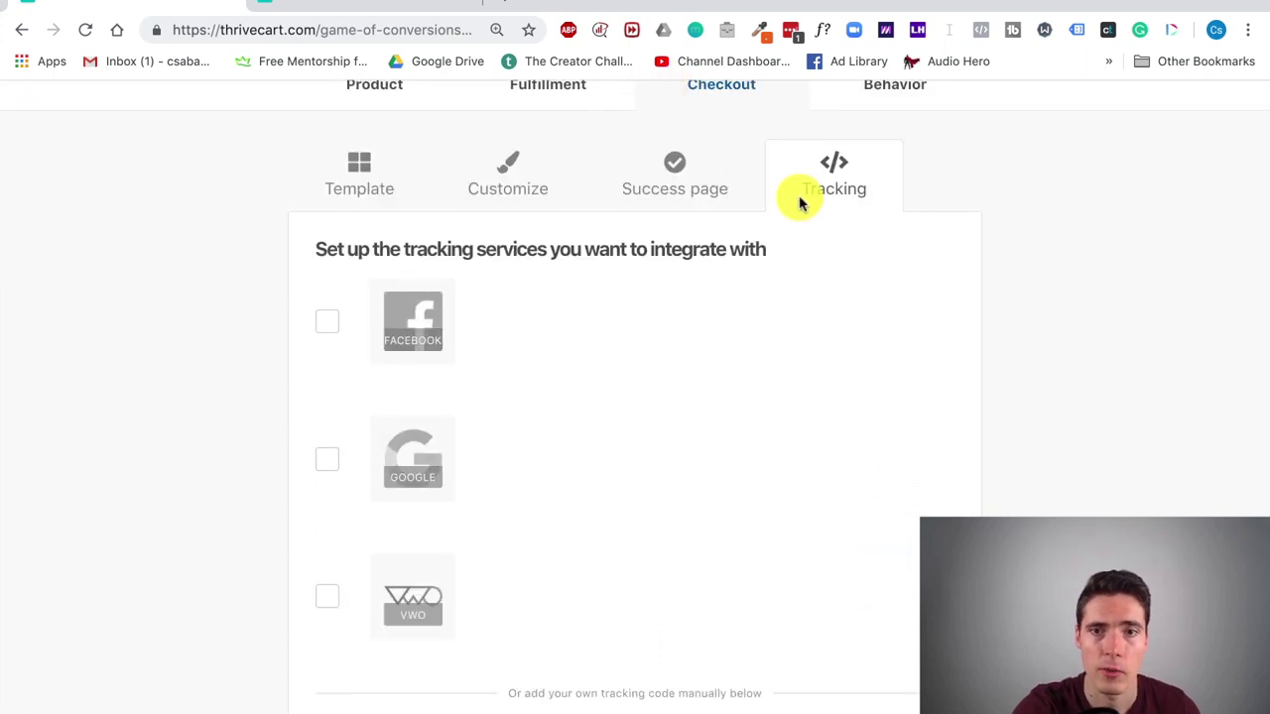
{"action": "left_click", "coordinate": [336, 329]}
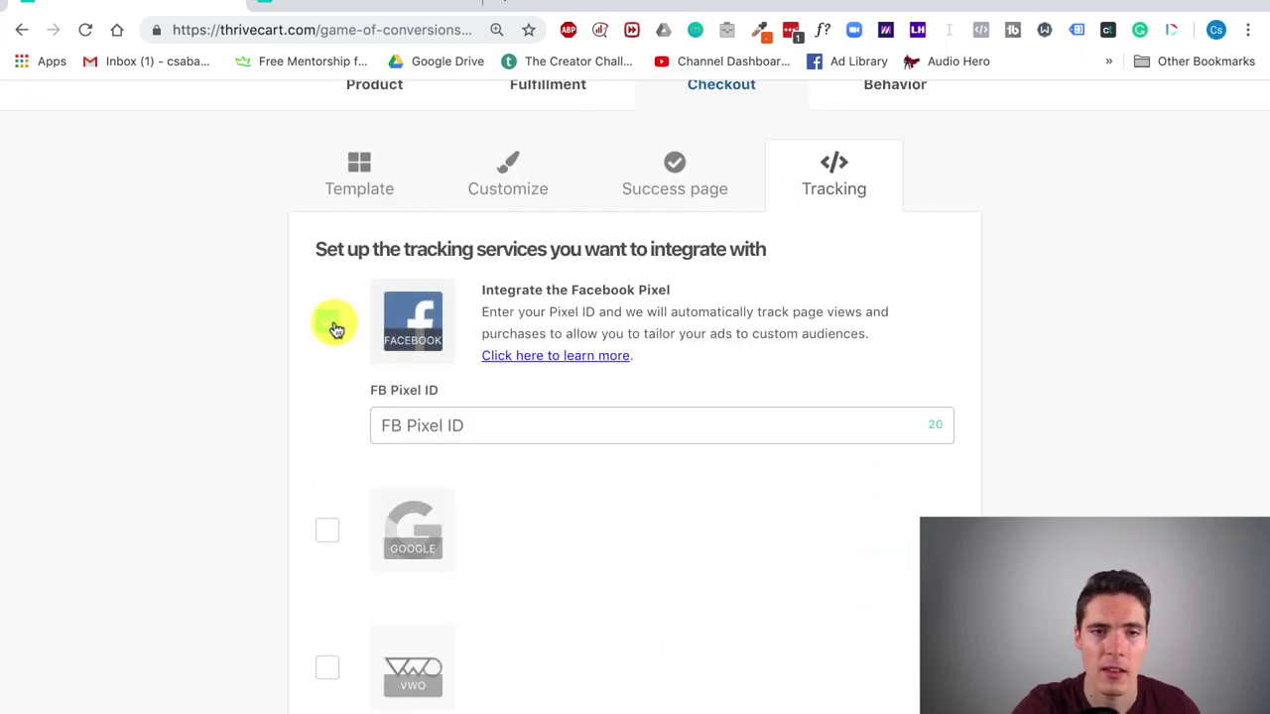
{"action": "left_click", "coordinate": [500, 434]}
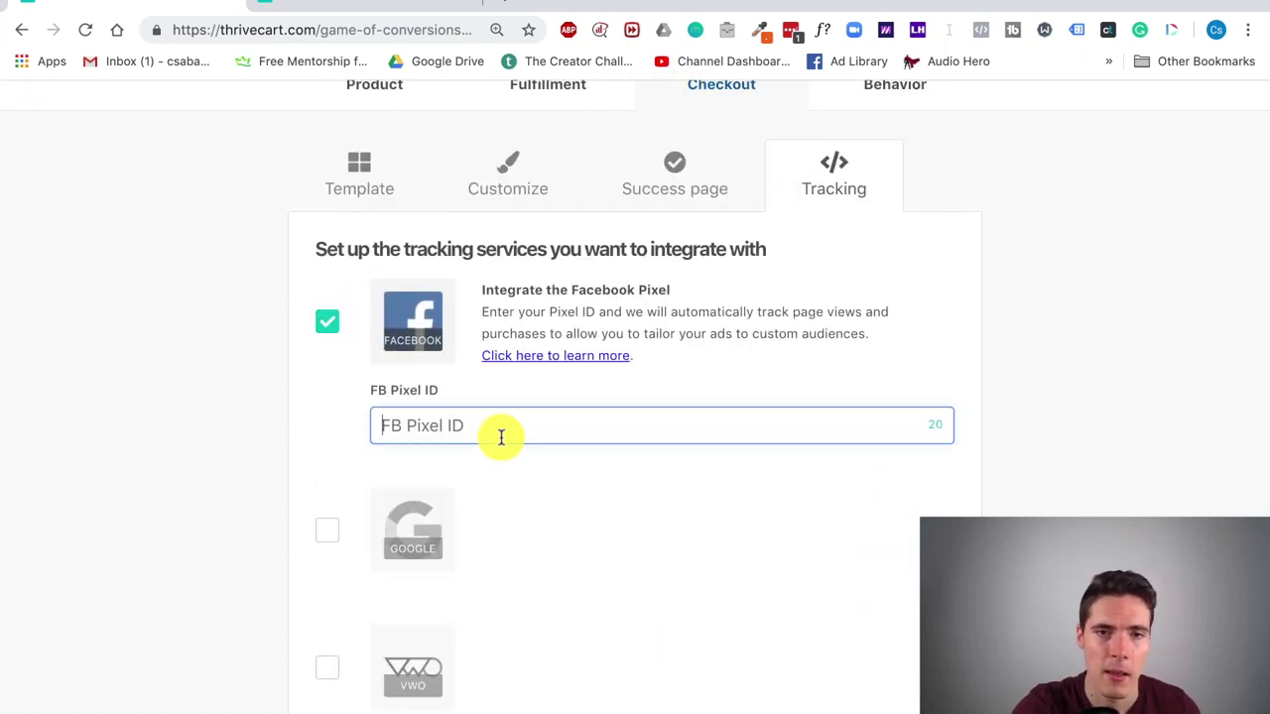
{"action": "left_click", "coordinate": [327, 530]}
{"action": "left_click", "coordinate": [478, 627]}
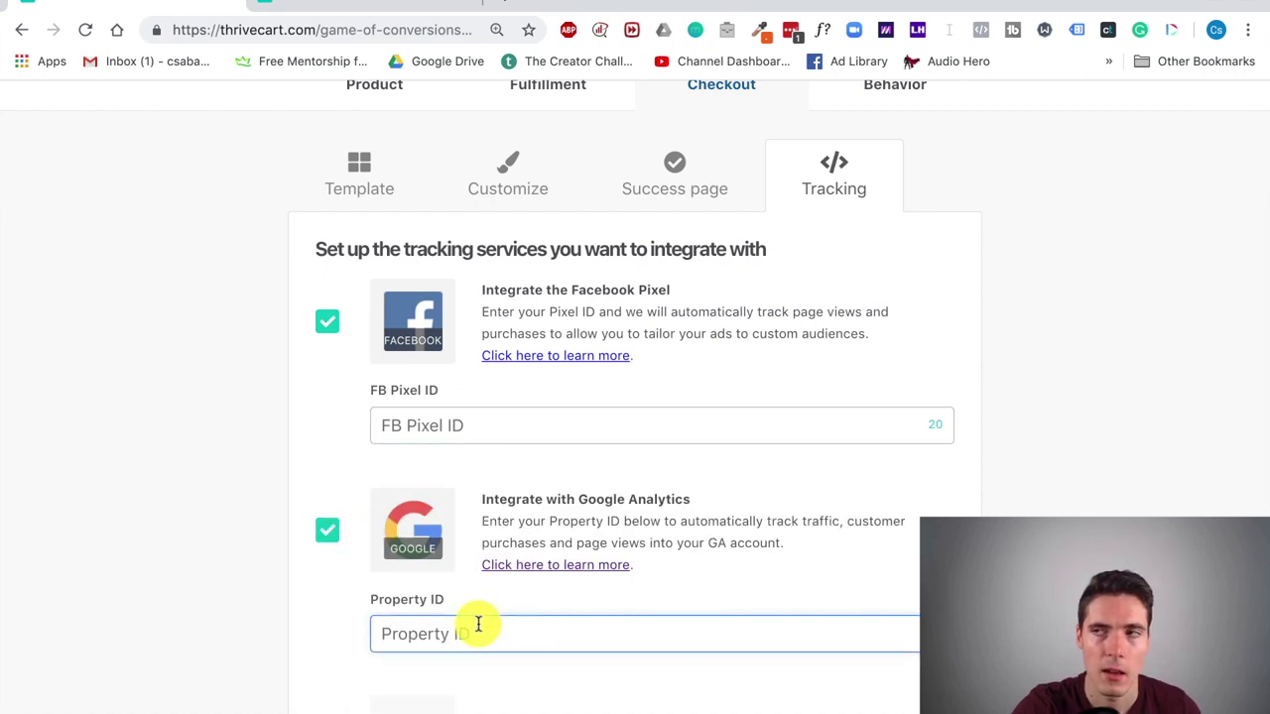
Step: Enable custom tracking code for the checkout
{"action": "scroll", "coordinate": [377, 467], "scroll_direction": "down", "scroll_amount": 5}
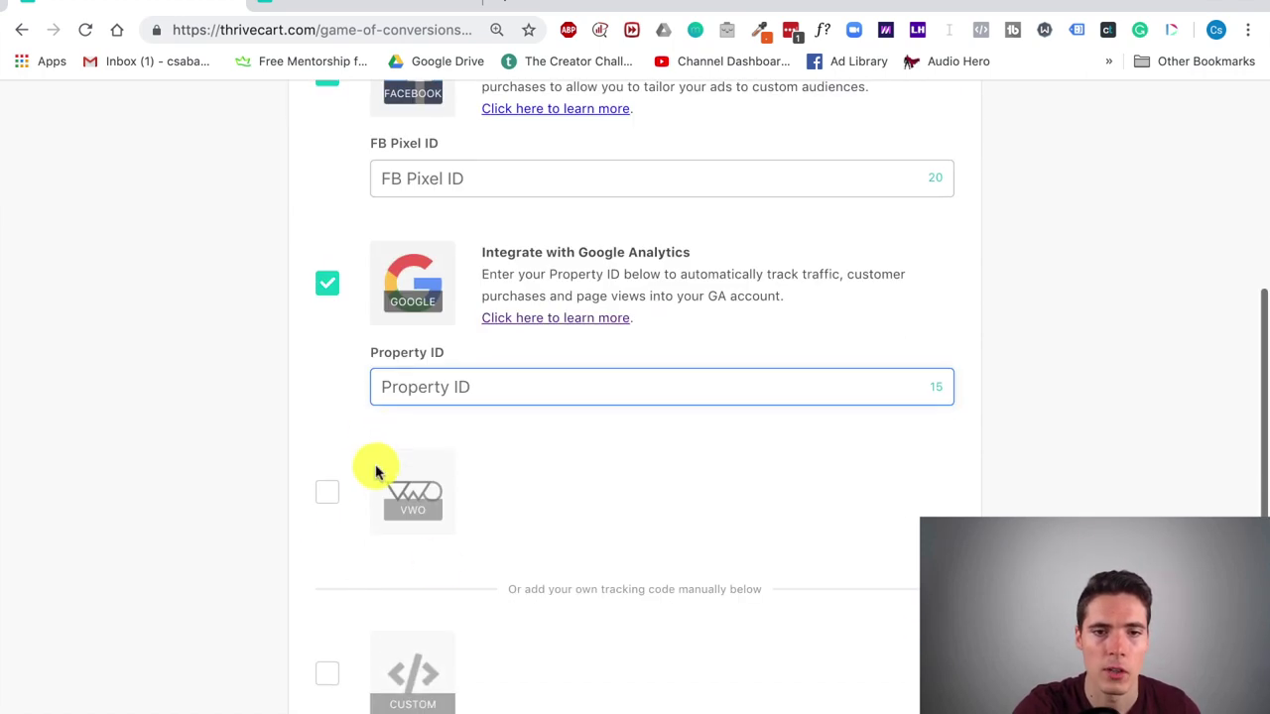
{"action": "scroll", "coordinate": [476, 559], "scroll_direction": "down", "scroll_amount": 2}
{"action": "left_click", "coordinate": [327, 581]}
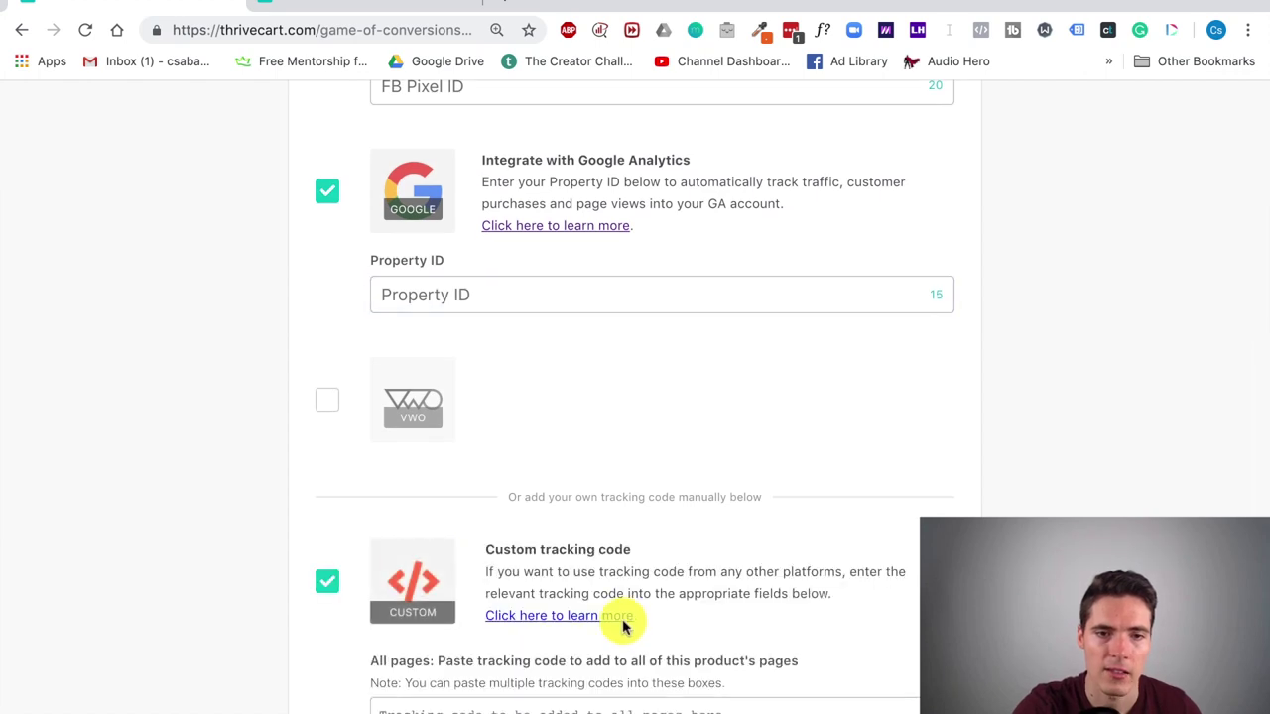
{"action": "scroll", "coordinate": [610, 635], "scroll_direction": "down", "scroll_amount": 4}
{"action": "scroll", "coordinate": [635, 511], "scroll_direction": "down", "scroll_amount": 4}
{"action": "scroll", "coordinate": [635, 510], "scroll_direction": "up", "scroll_amount": 15}
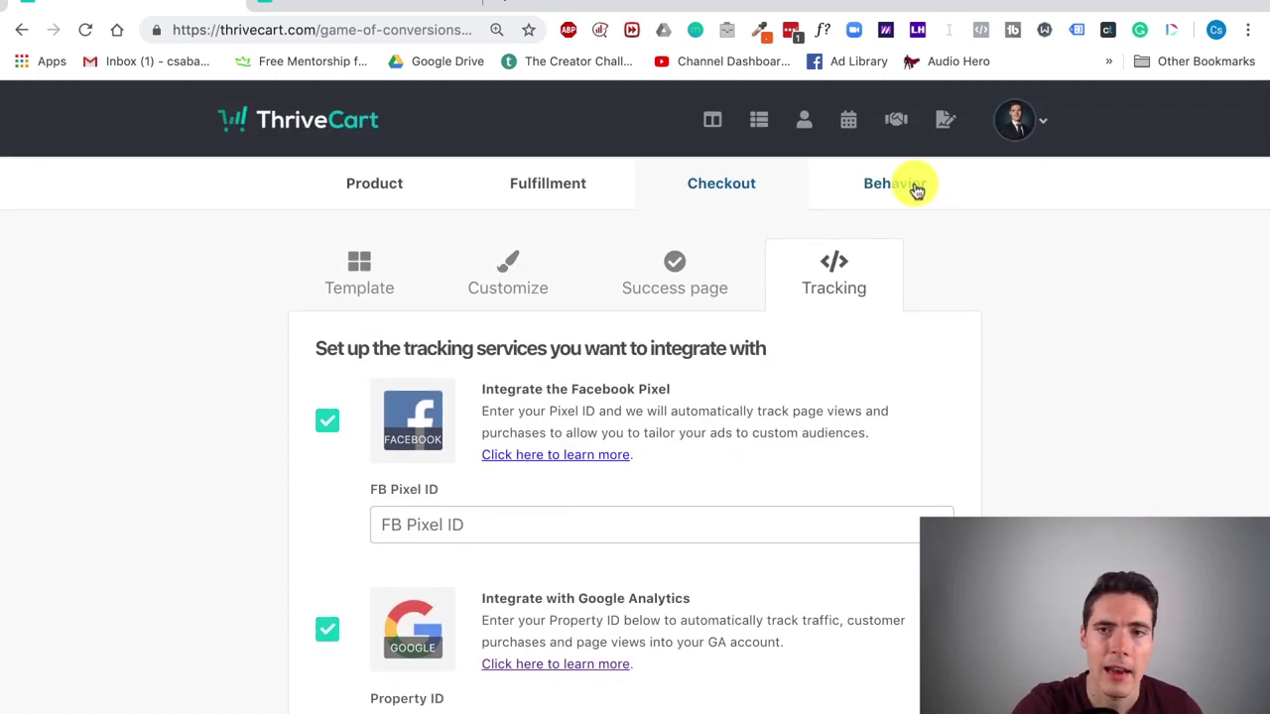
Step: Draft a behavior rule with main-product purchase trigger and Custom HTML action, then close it unsaved
{"action": "left_click", "coordinate": [912, 188]}
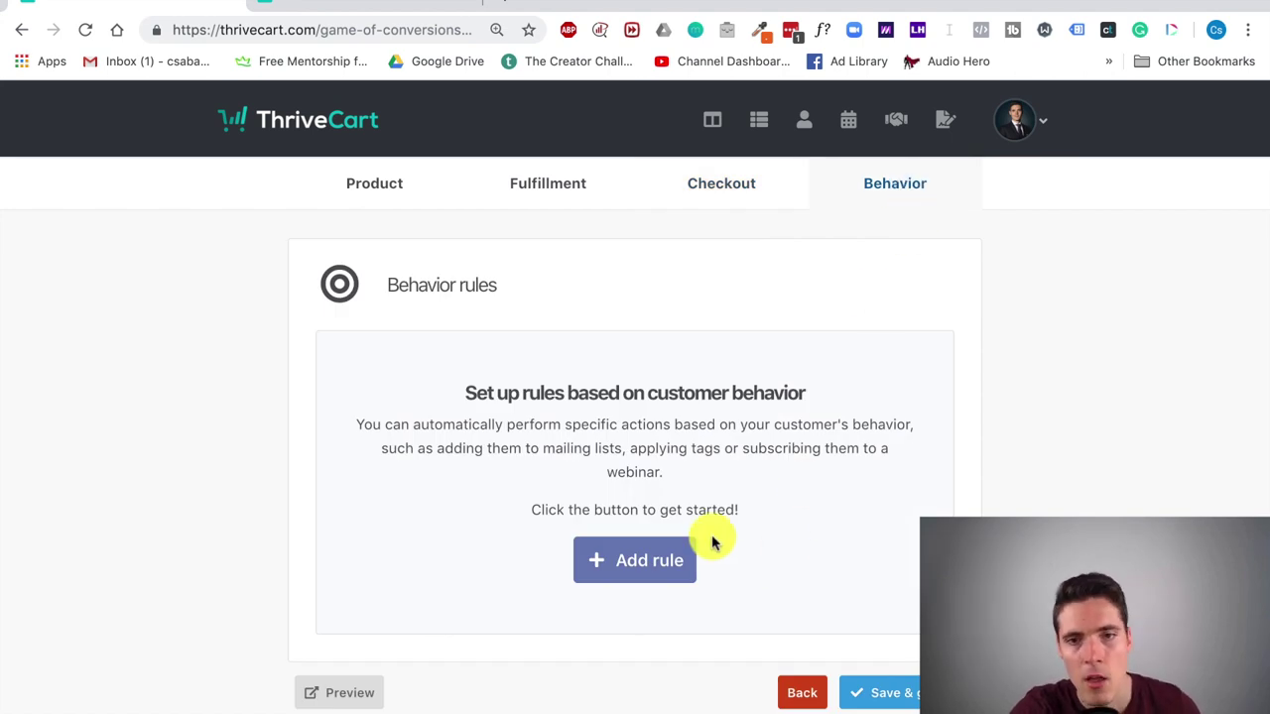
{"action": "left_click", "coordinate": [654, 558]}
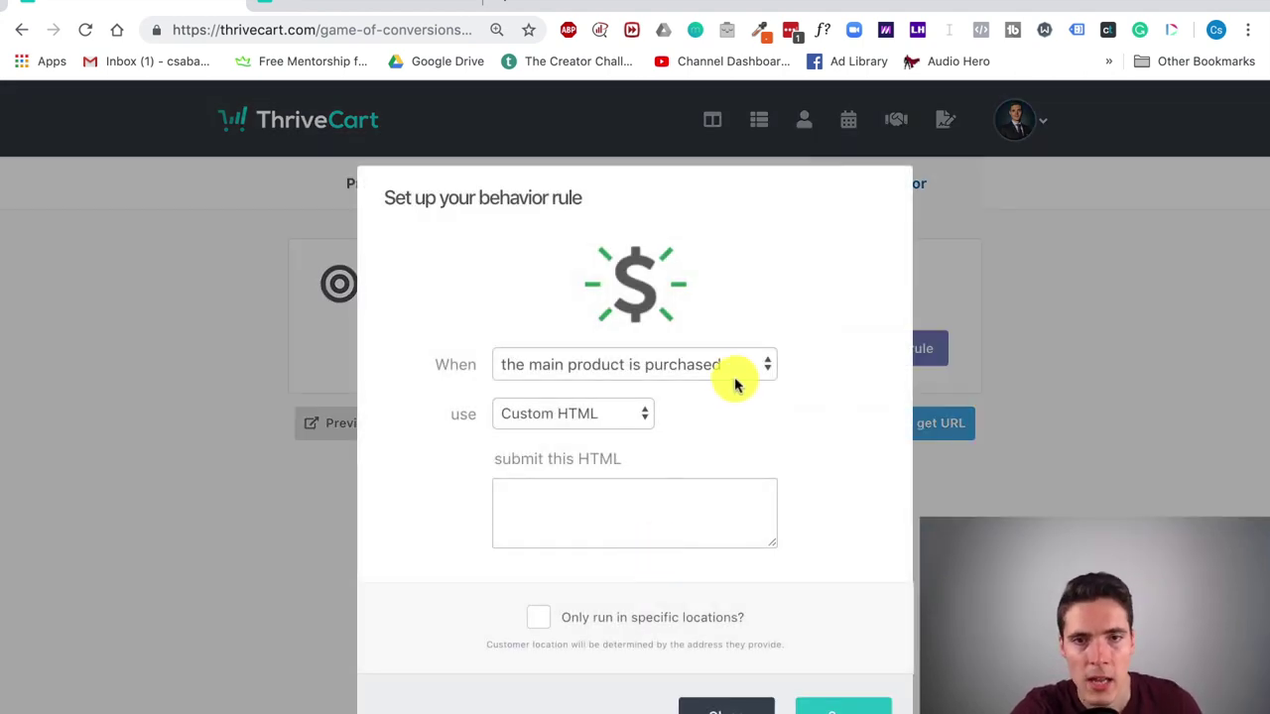
{"action": "left_click", "coordinate": [748, 365]}
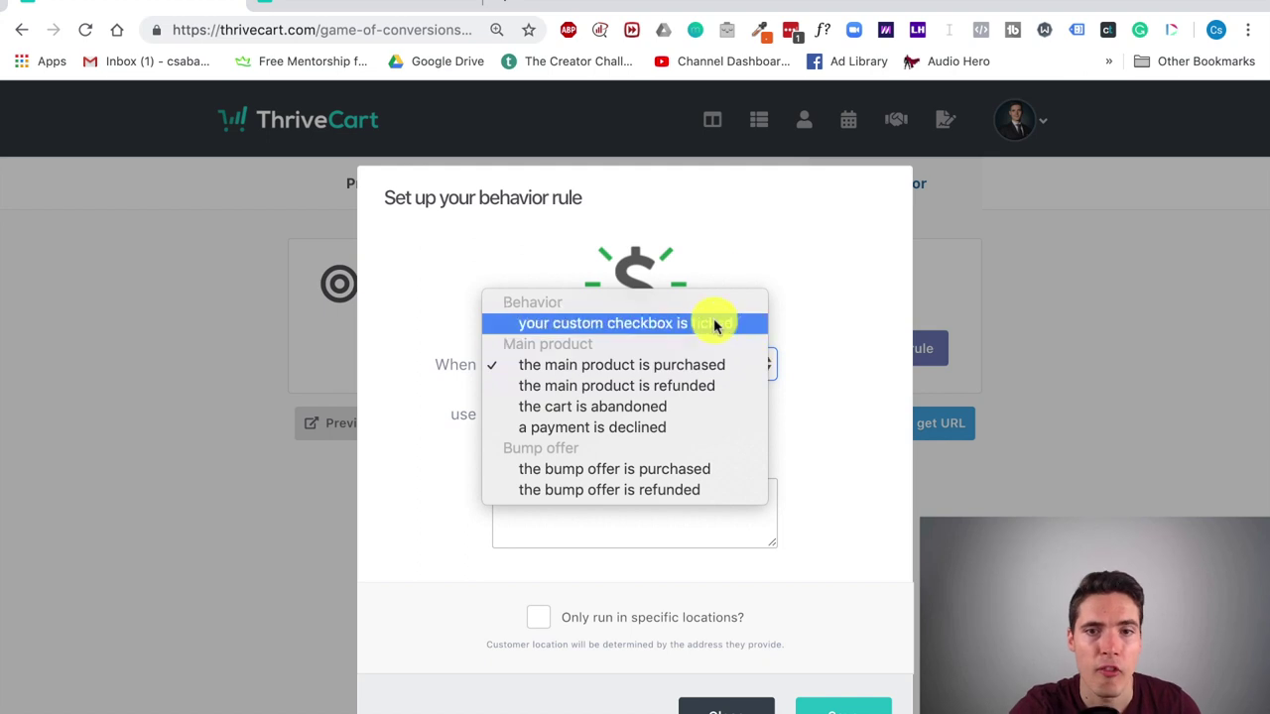
{"action": "left_click", "coordinate": [695, 365]}
{"action": "left_click", "coordinate": [609, 414]}
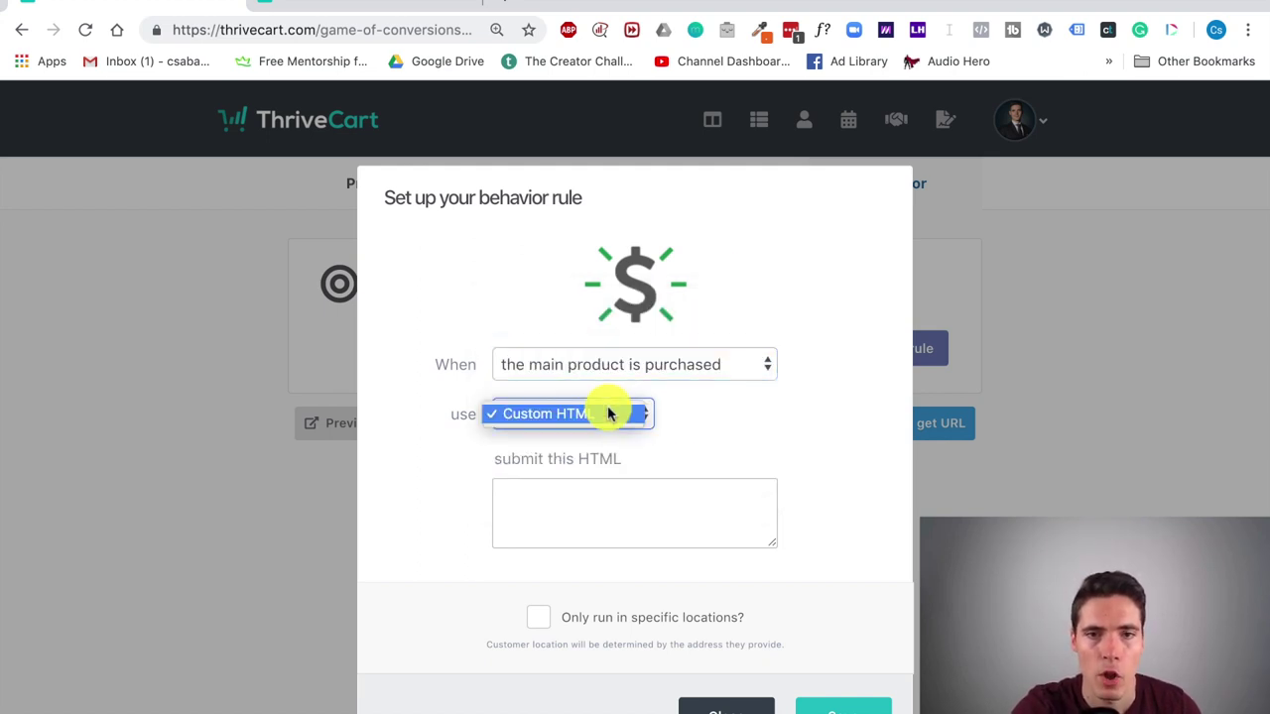
{"action": "left_click", "coordinate": [609, 413]}
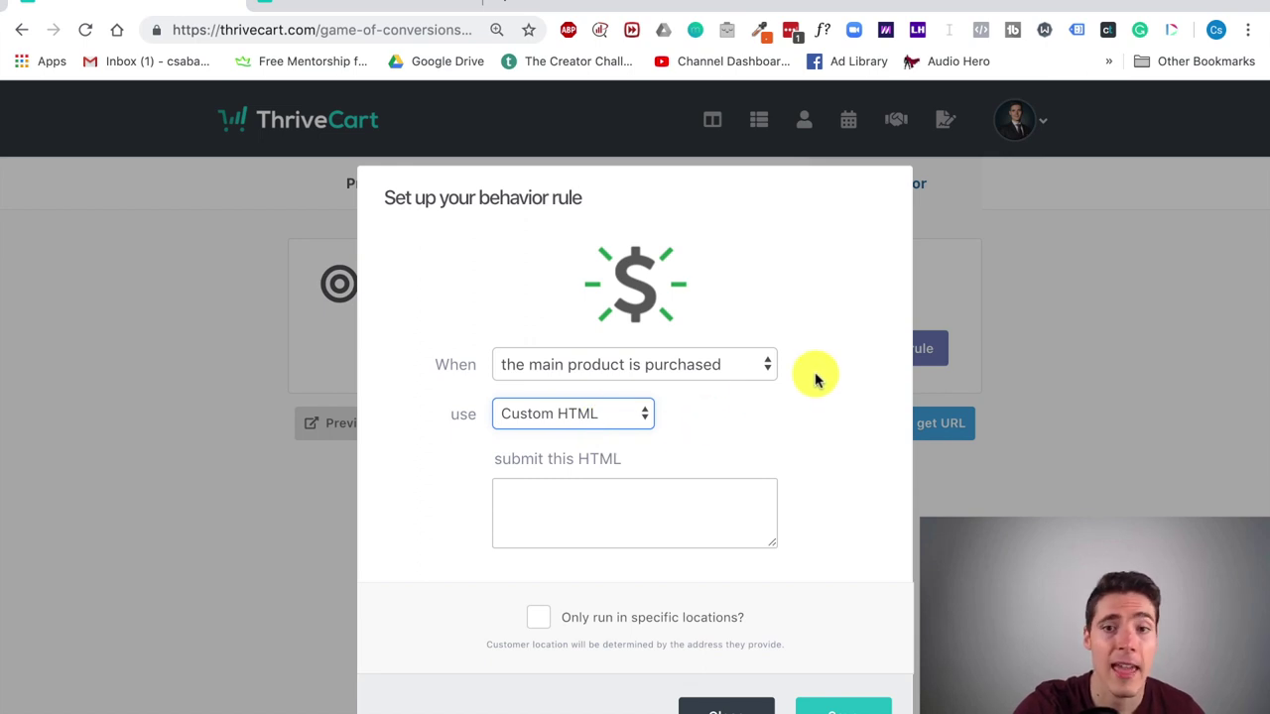
{"action": "scroll", "coordinate": [819, 379], "scroll_direction": "down", "scroll_amount": 1}
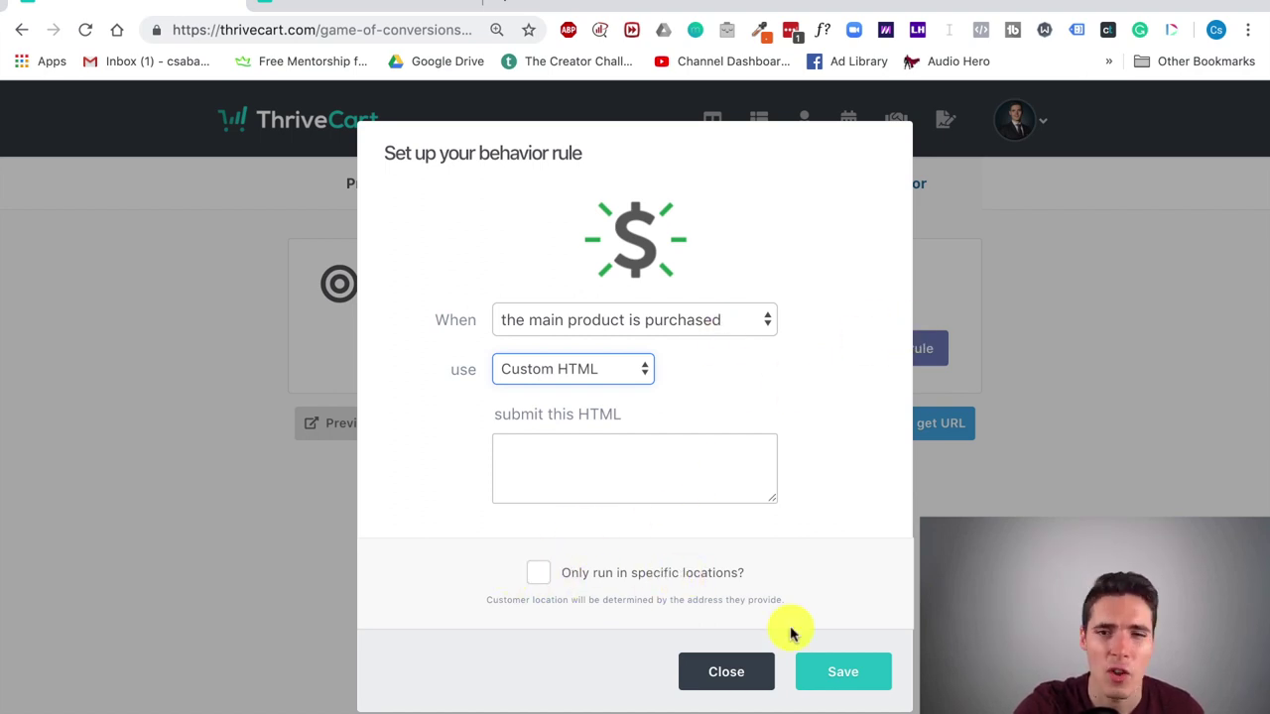
{"action": "left_click", "coordinate": [734, 673]}
{"action": "scroll", "coordinate": [936, 405], "scroll_direction": "up", "scroll_amount": 1}
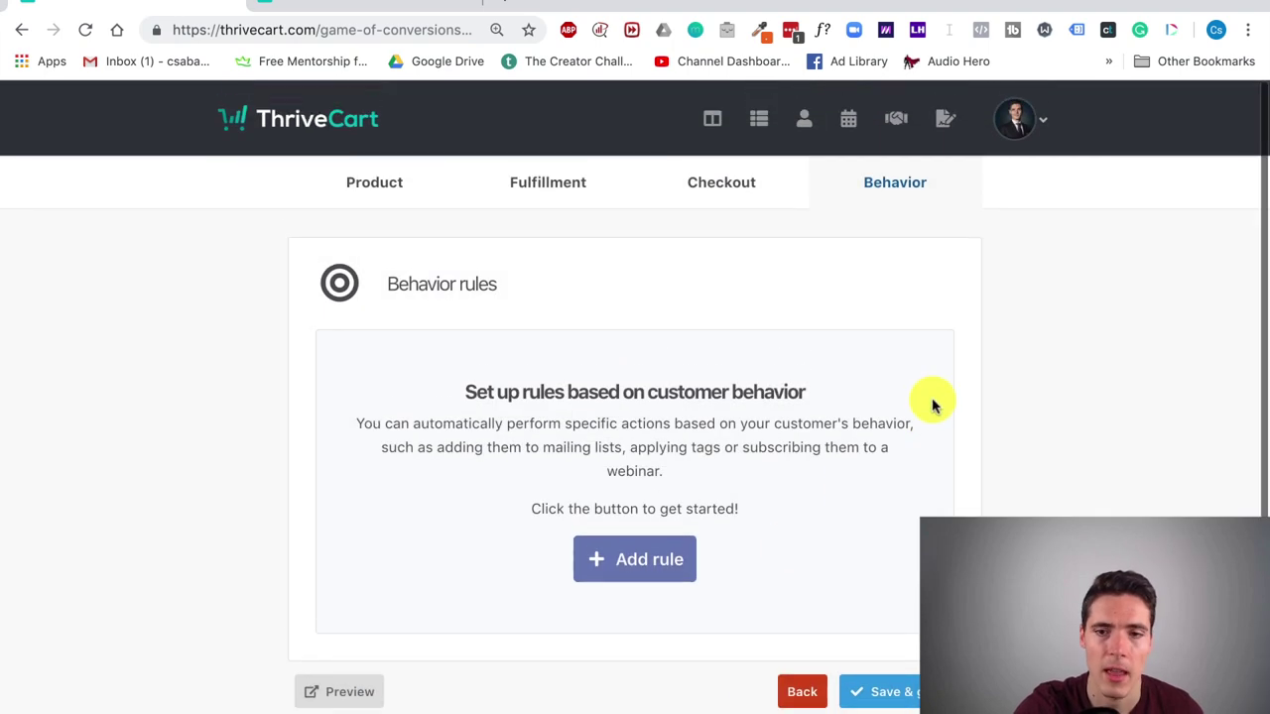
{"action": "scroll", "coordinate": [935, 405], "scroll_direction": "down", "scroll_amount": 1}
Step: Save the product, preview its checkout page, and return to editing
{"action": "left_click", "coordinate": [910, 668]}
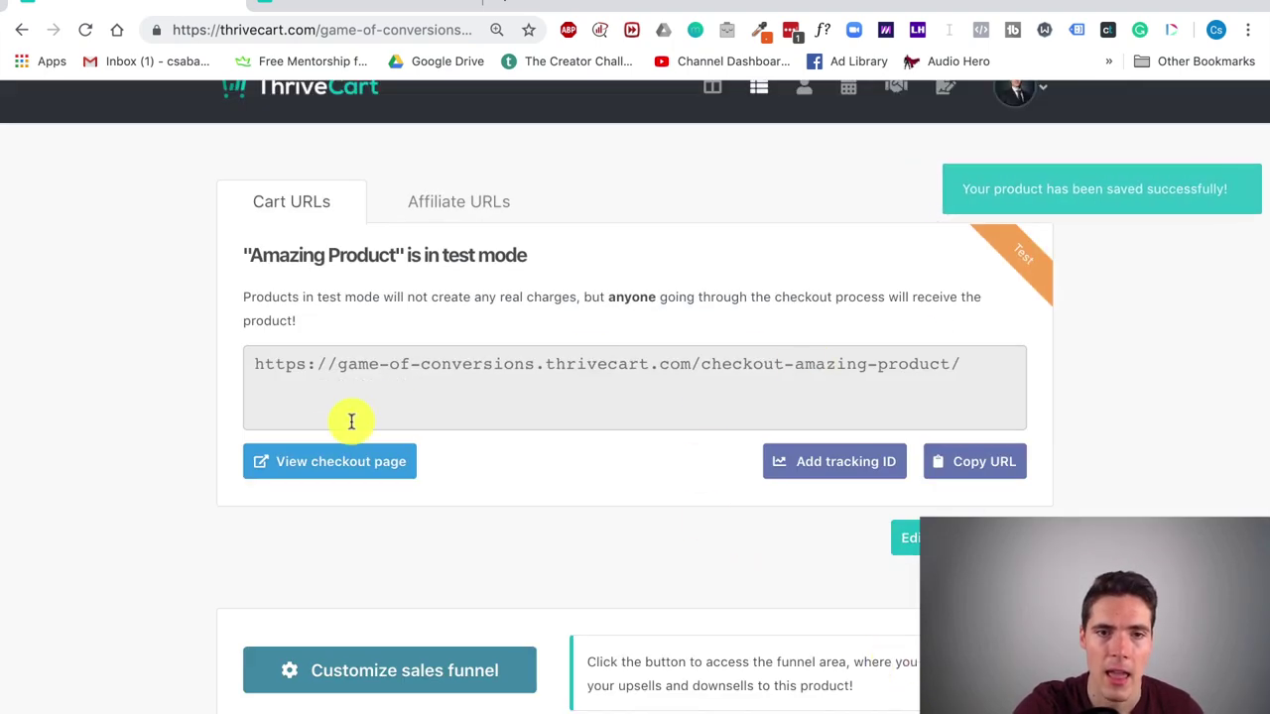
{"action": "left_click", "coordinate": [317, 460]}
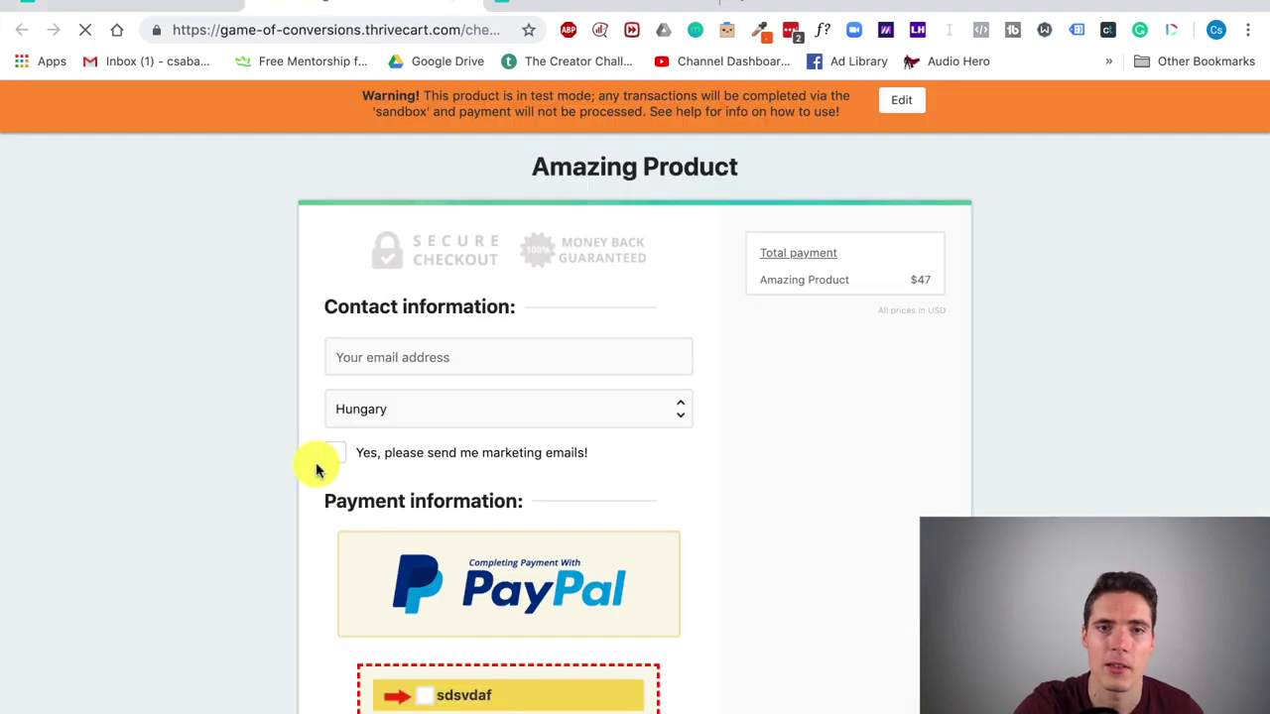
{"action": "scroll", "coordinate": [870, 391], "scroll_direction": "down", "scroll_amount": 3}
{"action": "scroll", "coordinate": [870, 390], "scroll_direction": "up", "scroll_amount": 3}
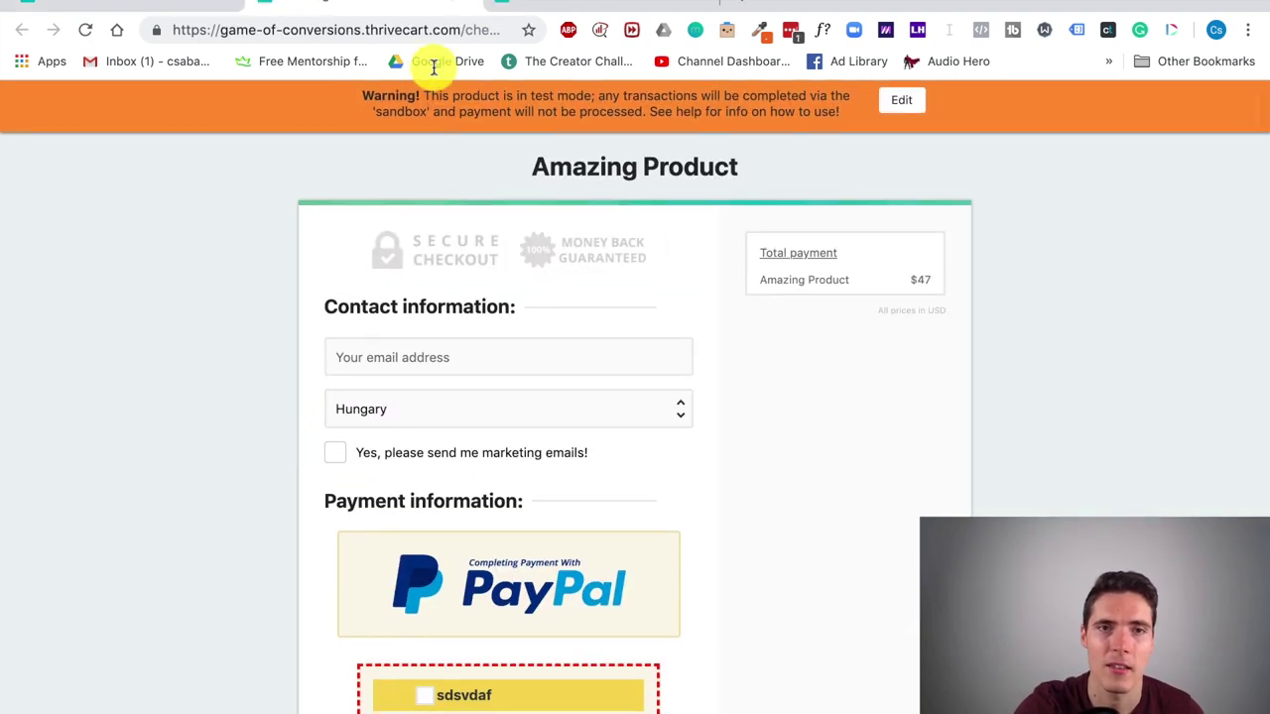
{"action": "scroll", "coordinate": [720, 311], "scroll_direction": "down", "scroll_amount": 3}
{"action": "scroll", "coordinate": [720, 311], "scroll_direction": "up", "scroll_amount": 3}
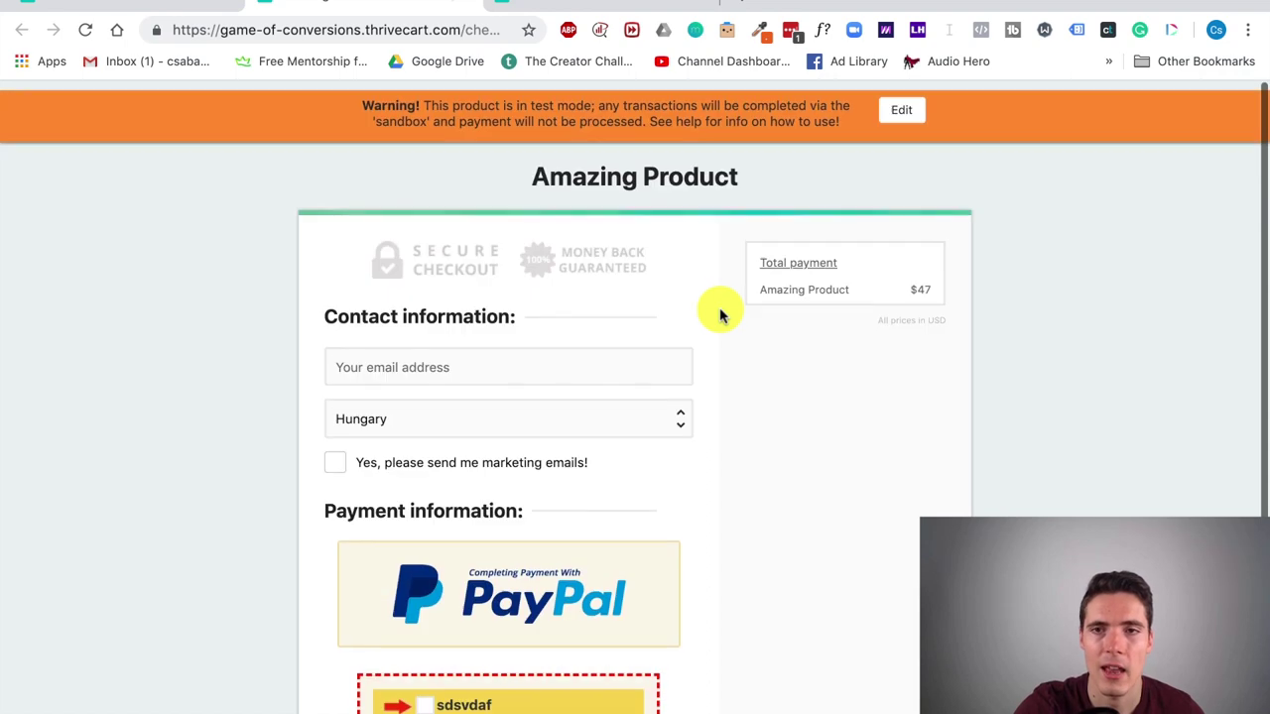
{"action": "left_click", "coordinate": [889, 115]}
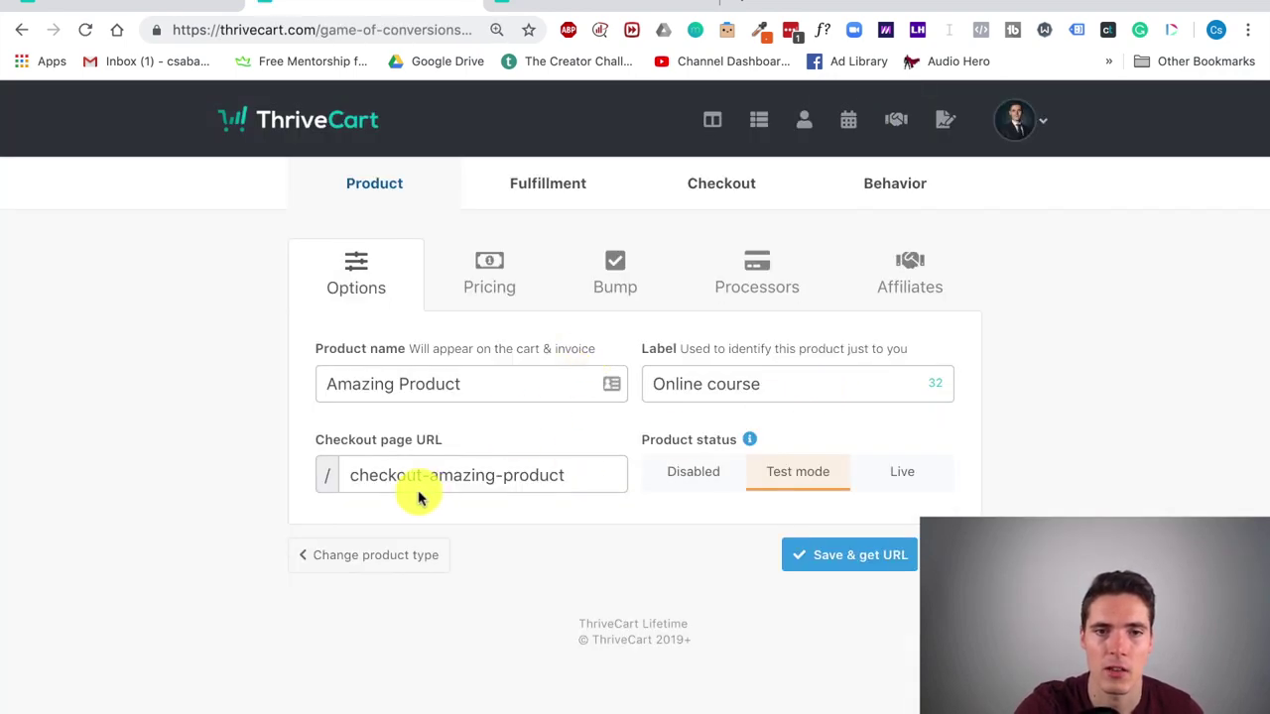
Step: Browse Pricing, Bump, Processors, upsells, downsells, A/B tests and coupons, then start a new coupon
{"action": "left_click", "coordinate": [526, 272]}
{"action": "left_click", "coordinate": [625, 271]}
{"action": "left_click", "coordinate": [758, 266]}
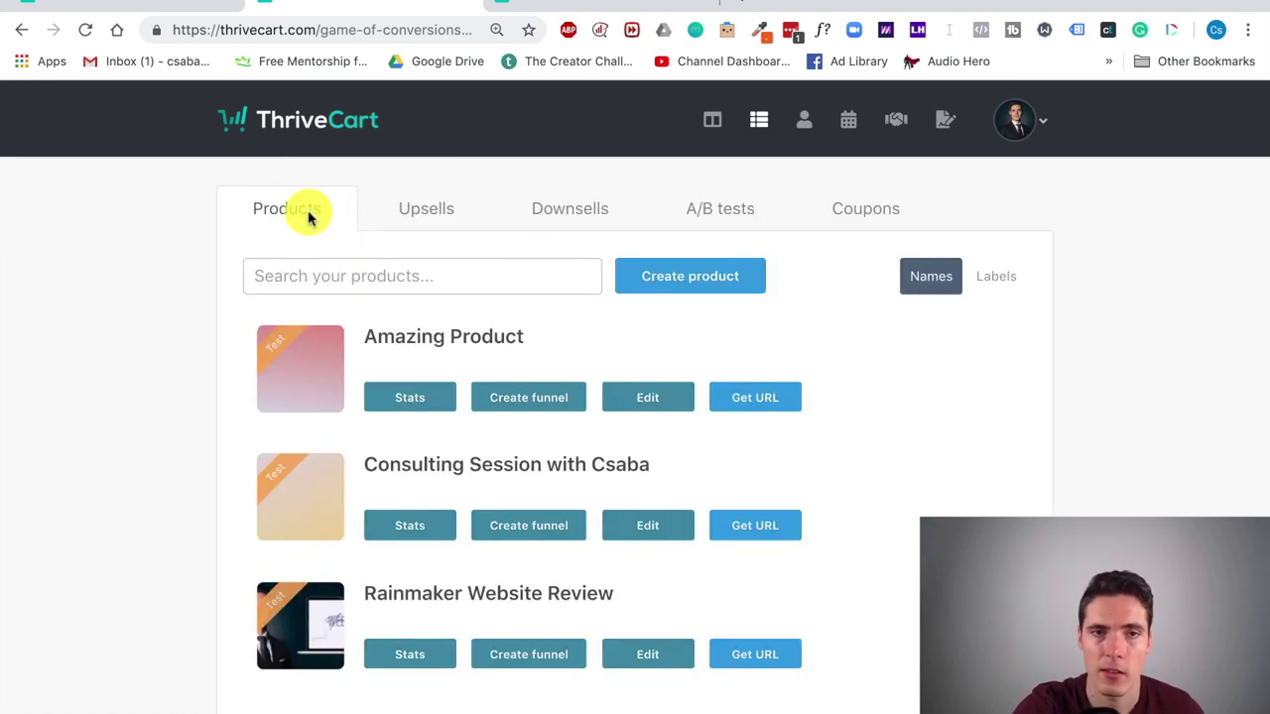
{"action": "left_click", "coordinate": [427, 208]}
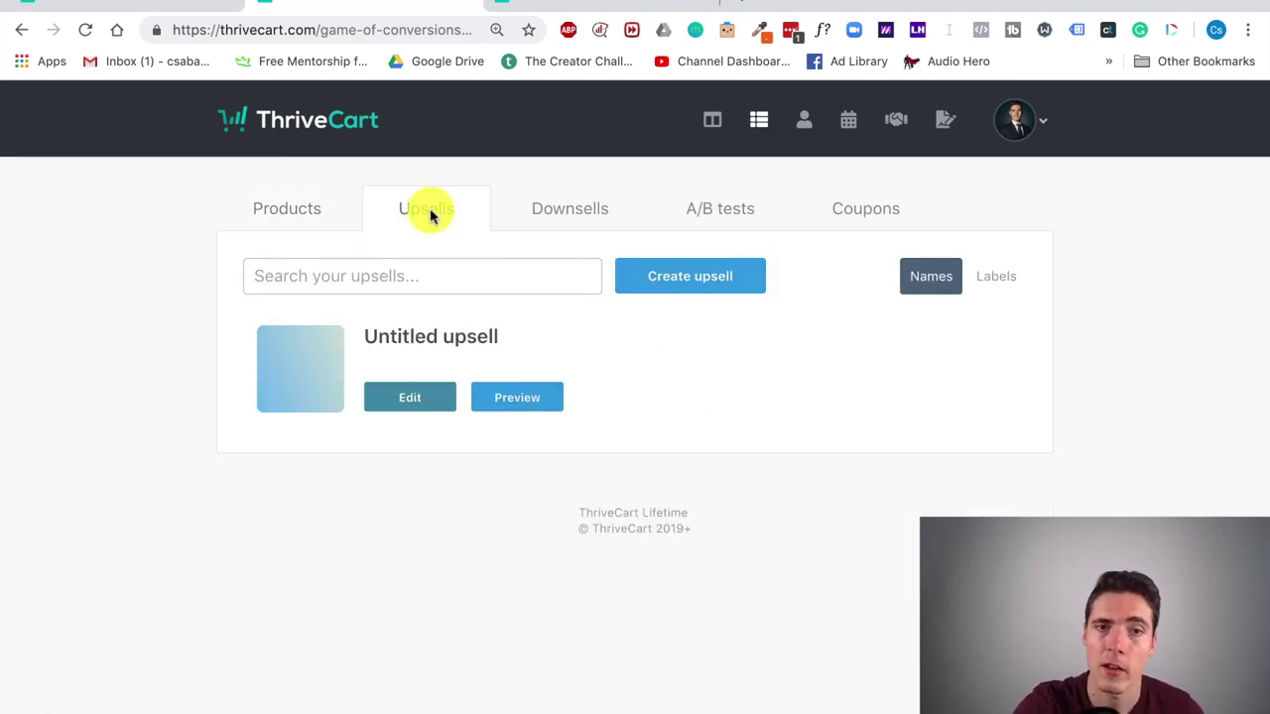
{"action": "left_click", "coordinate": [584, 205]}
{"action": "left_click", "coordinate": [696, 200]}
{"action": "left_click", "coordinate": [896, 212]}
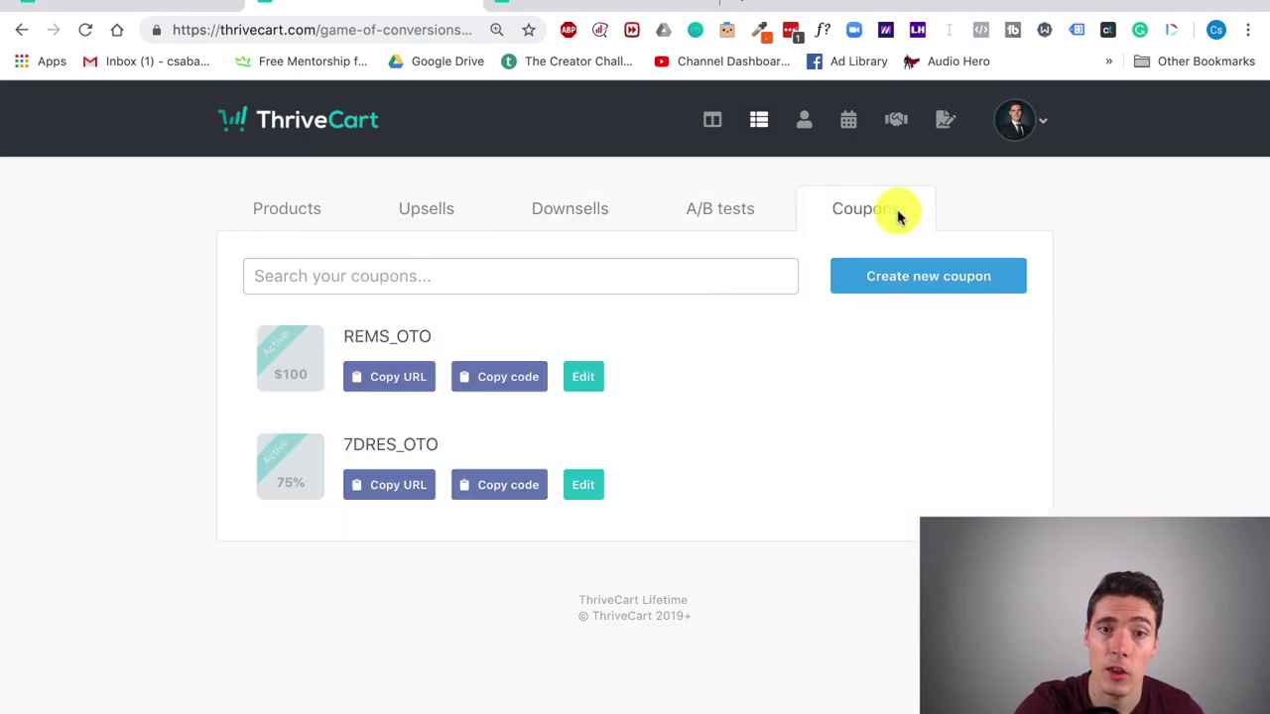
{"action": "left_click", "coordinate": [971, 287]}
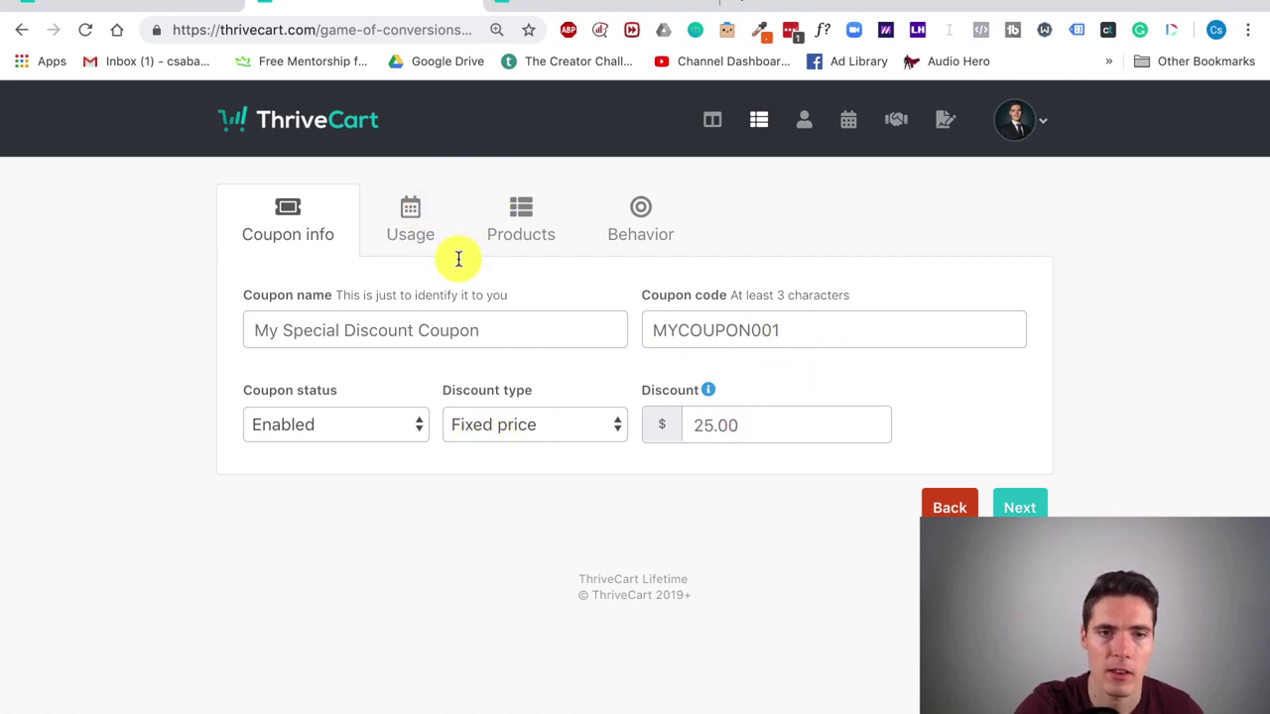
Step: Keep the coupon redeemable immediately, valid until deleted, with affiliate auto-apply off
{"action": "left_click", "coordinate": [407, 213]}
{"action": "left_click", "coordinate": [491, 325]}
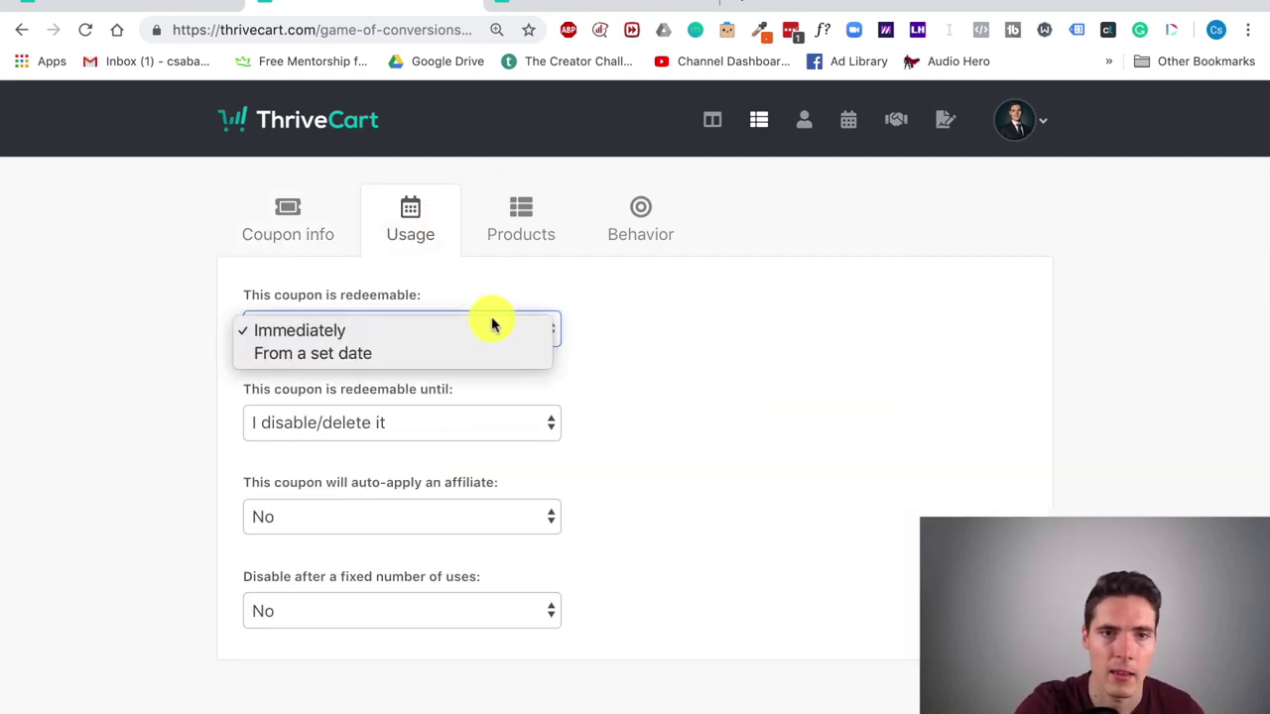
{"action": "left_click", "coordinate": [749, 344]}
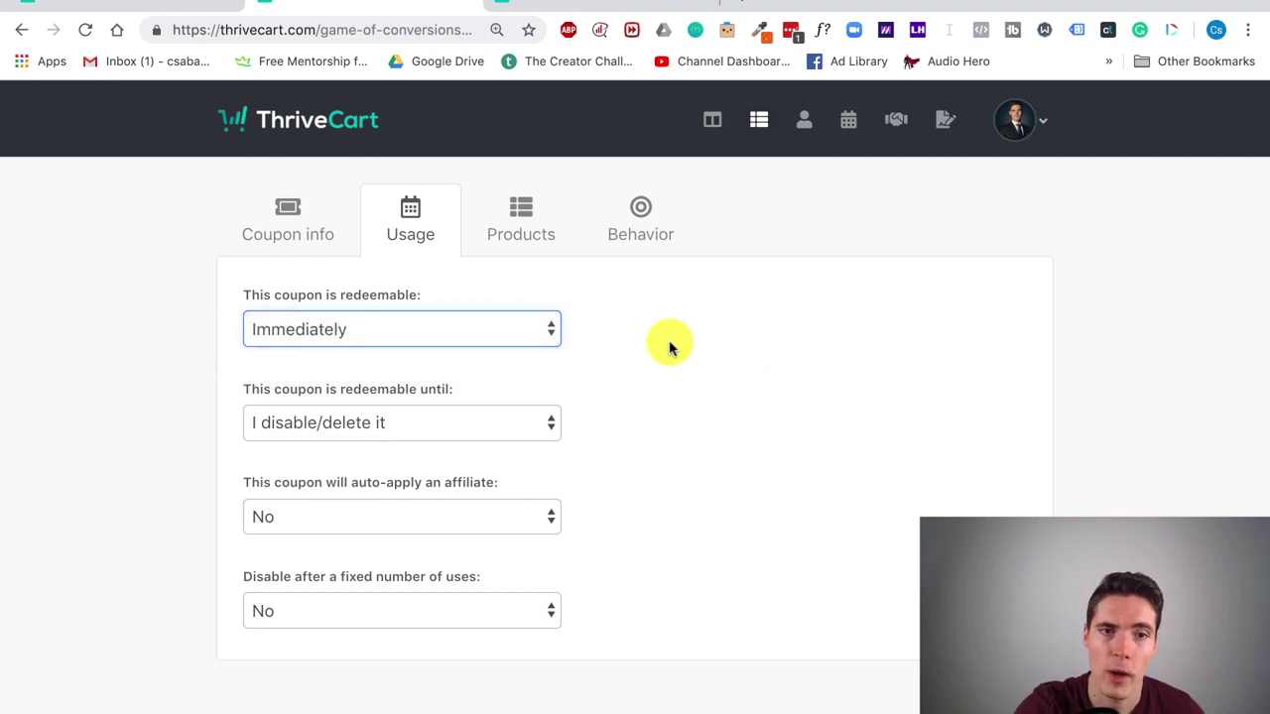
{"action": "left_click", "coordinate": [501, 425]}
{"action": "left_click", "coordinate": [659, 390]}
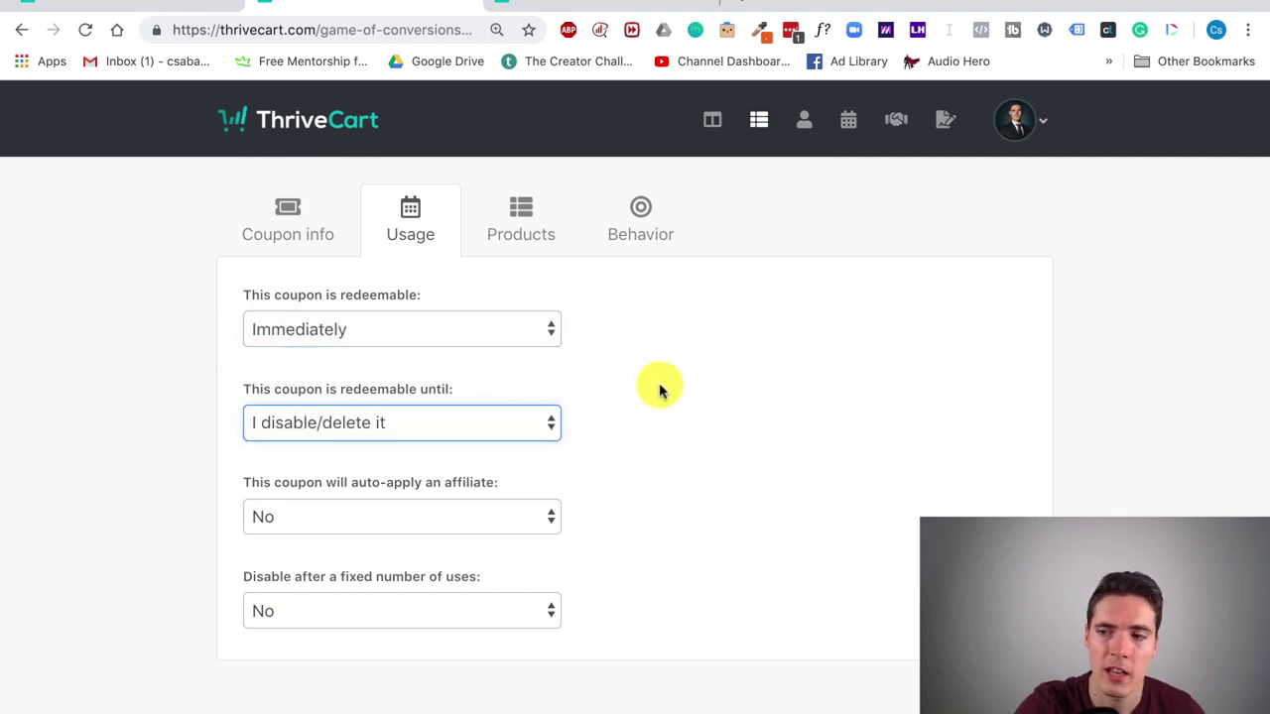
{"action": "left_click", "coordinate": [535, 518]}
{"action": "left_click", "coordinate": [703, 417]}
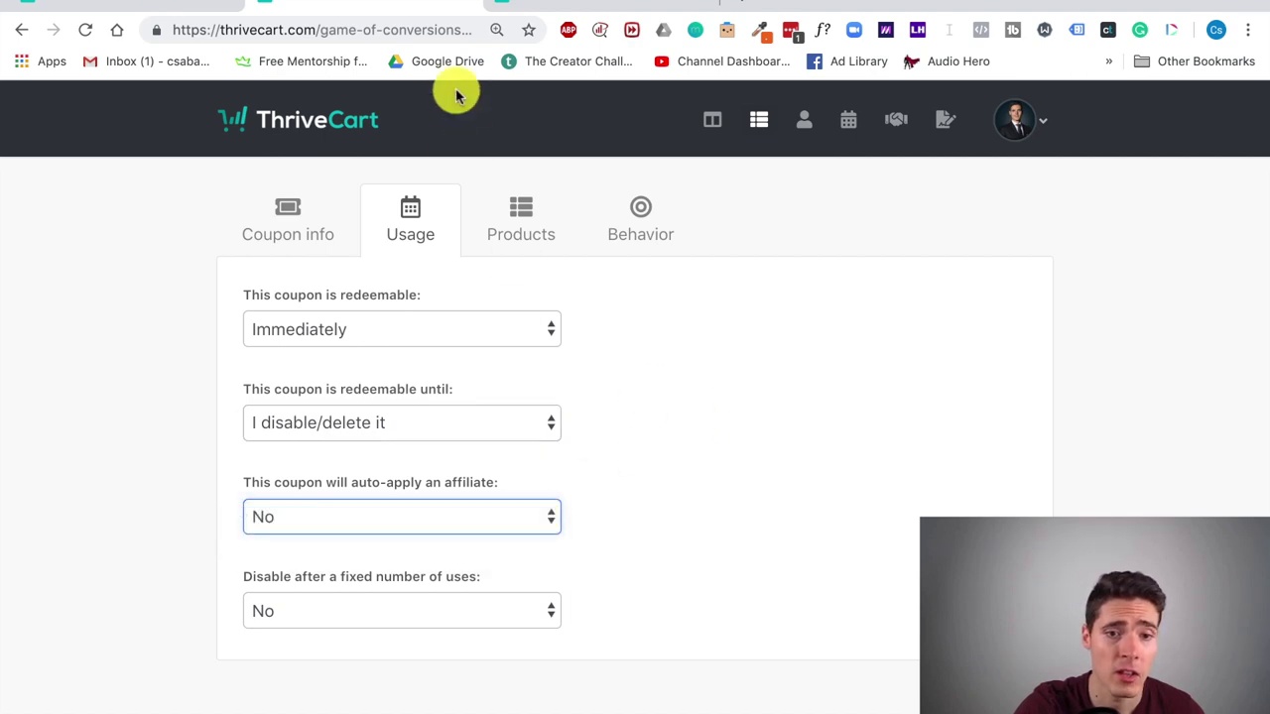
Step: Limit the coupon to specific products, check its behavior rules, then view the Upsells list
{"action": "left_click", "coordinate": [519, 222]}
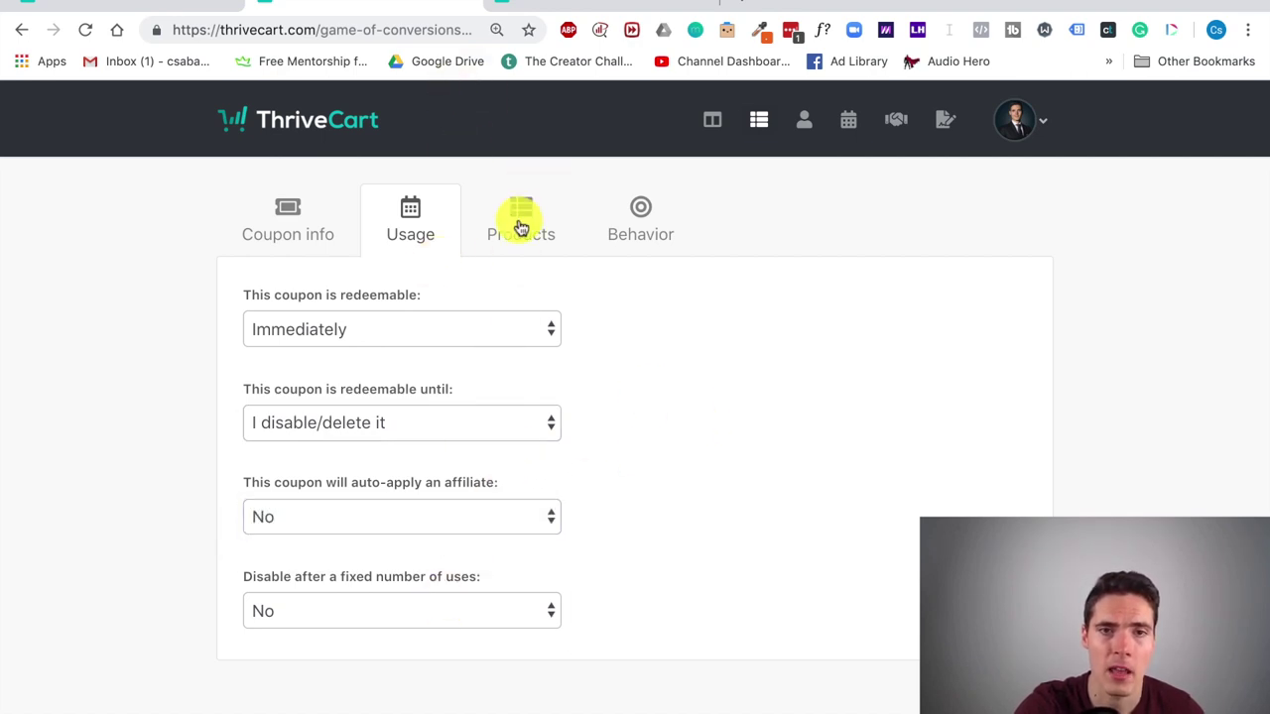
{"action": "left_click", "coordinate": [558, 330]}
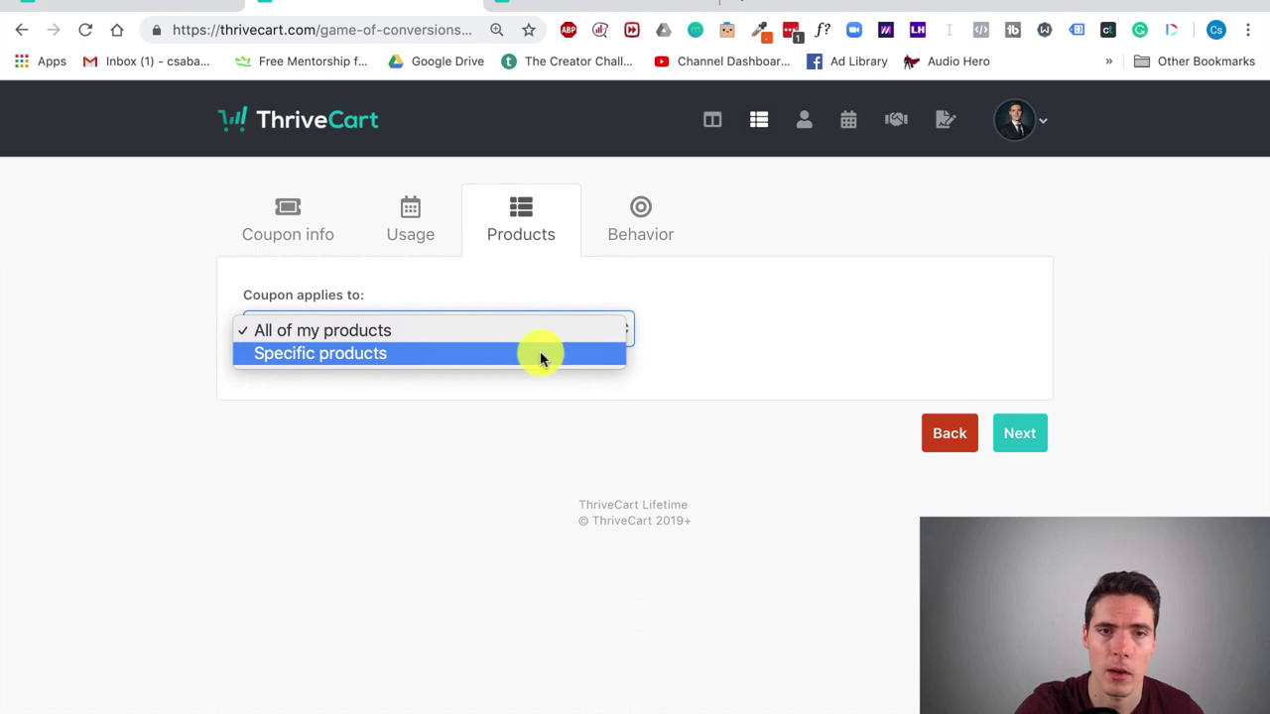
{"action": "left_click", "coordinate": [541, 355]}
{"action": "scroll", "coordinate": [595, 516], "scroll_direction": "down", "scroll_amount": 3}
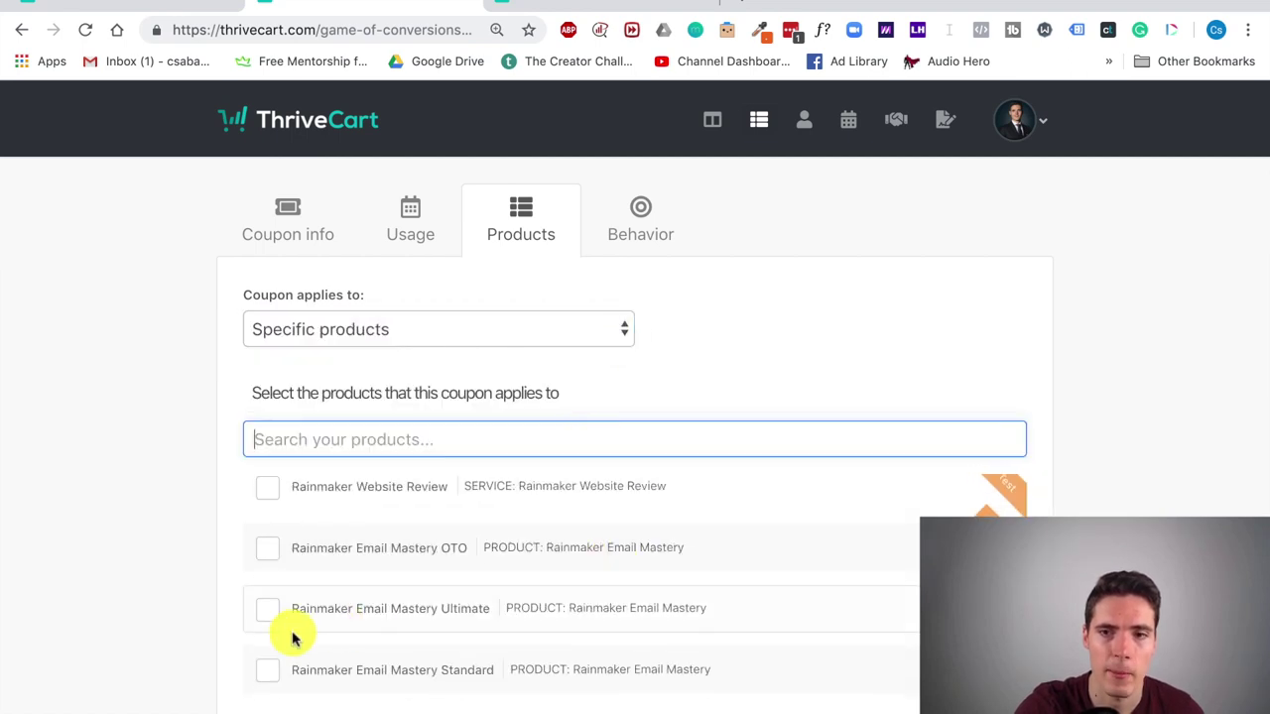
{"action": "scroll", "coordinate": [530, 619], "scroll_direction": "up", "scroll_amount": 2}
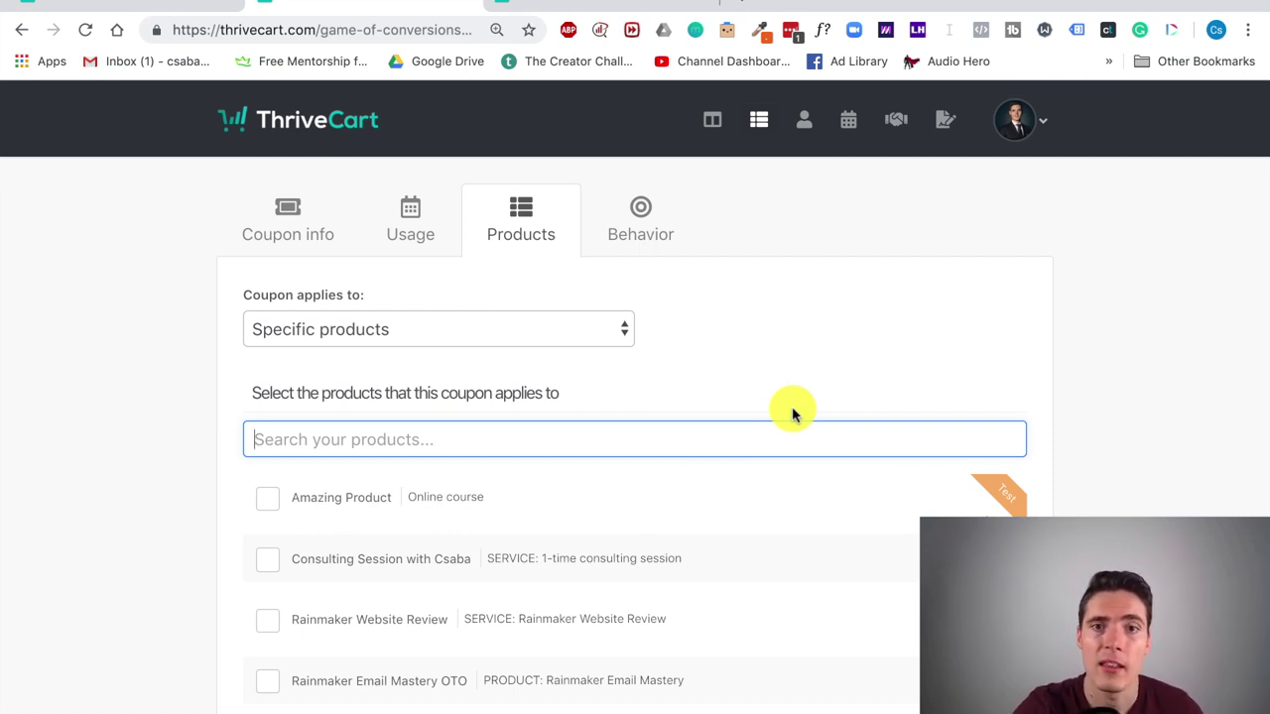
{"action": "left_click", "coordinate": [667, 228]}
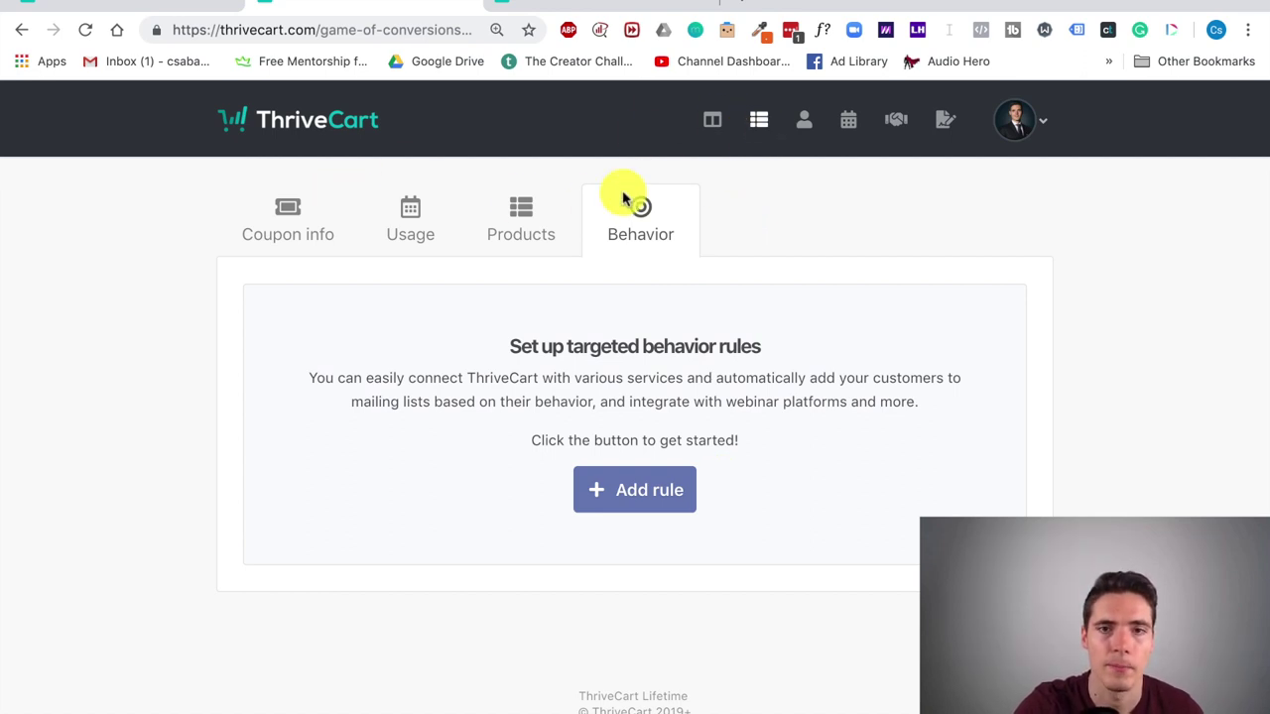
{"action": "left_click", "coordinate": [758, 119]}
{"action": "left_click", "coordinate": [444, 220]}
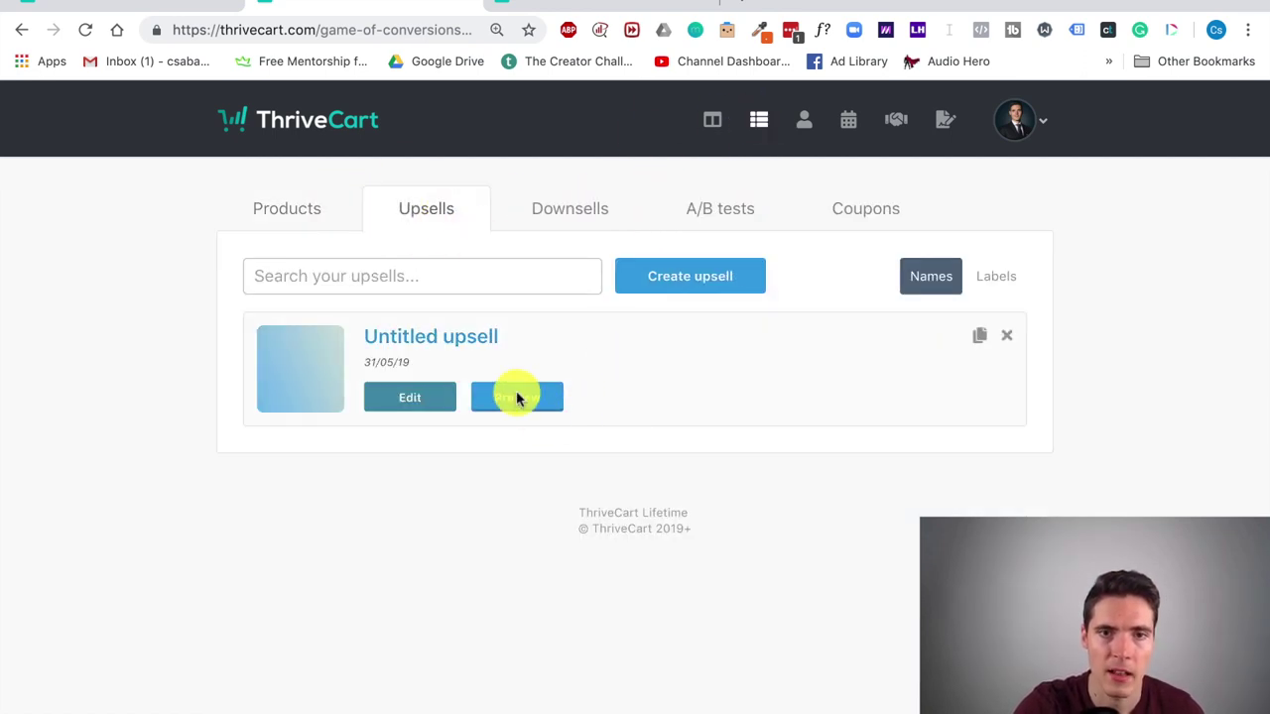
Step: Create and confirm a new upsell, Untitled upsell (2)
{"action": "left_click", "coordinate": [689, 278]}
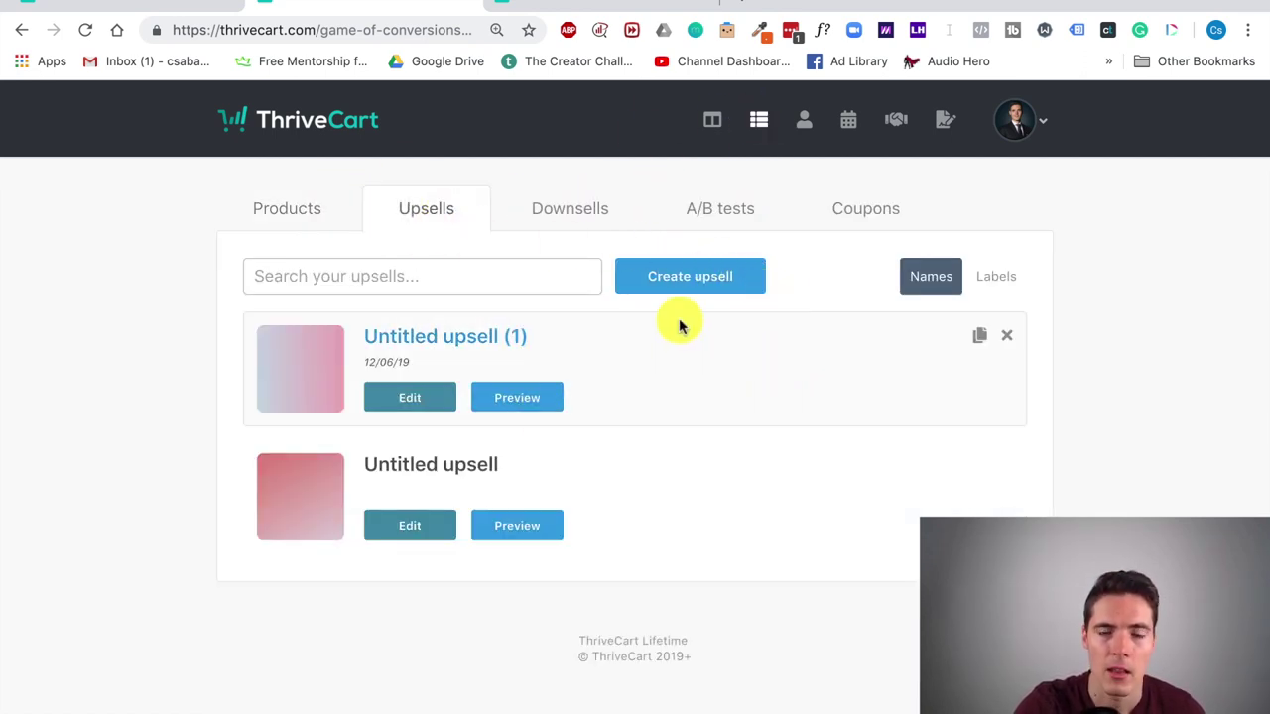
{"action": "left_click", "coordinate": [734, 284]}
{"action": "left_click", "coordinate": [769, 480]}
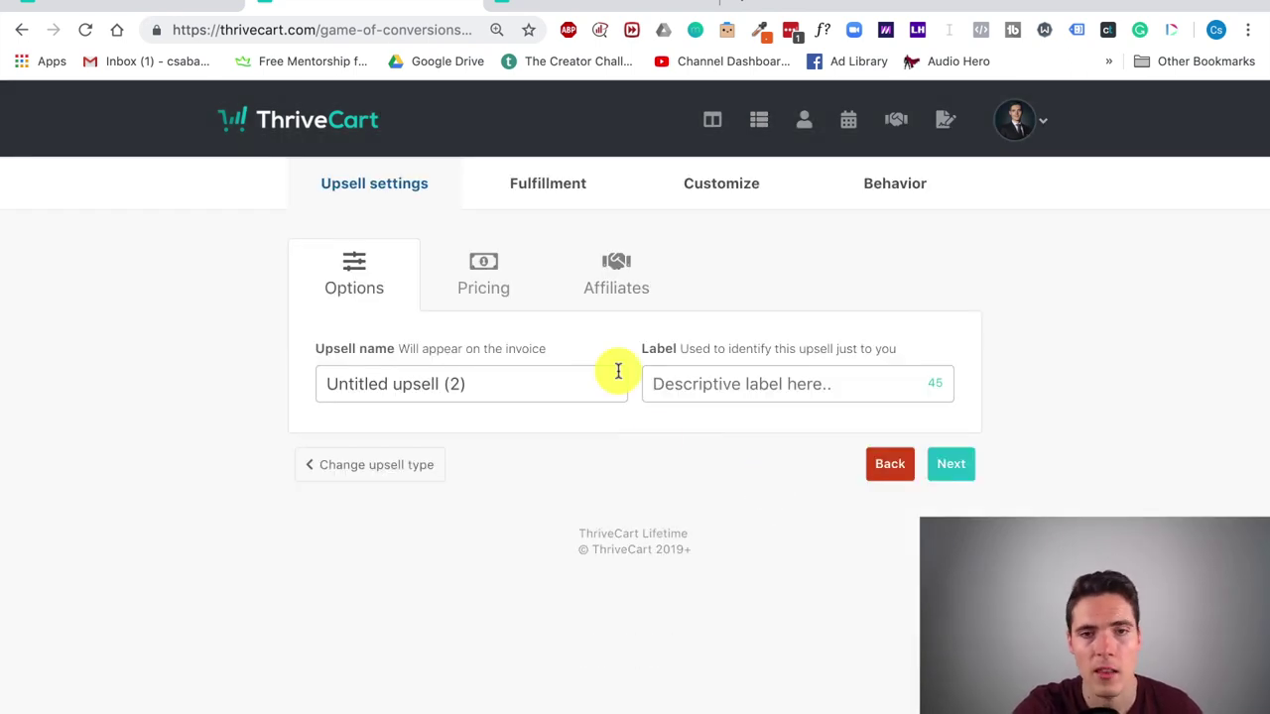
Step: Review the upsell's Pricing, Affiliates, Fulfillment and Customize tabs, then scroll through its cart upsell page preview
{"action": "left_click", "coordinate": [468, 276]}
{"action": "left_click", "coordinate": [612, 269]}
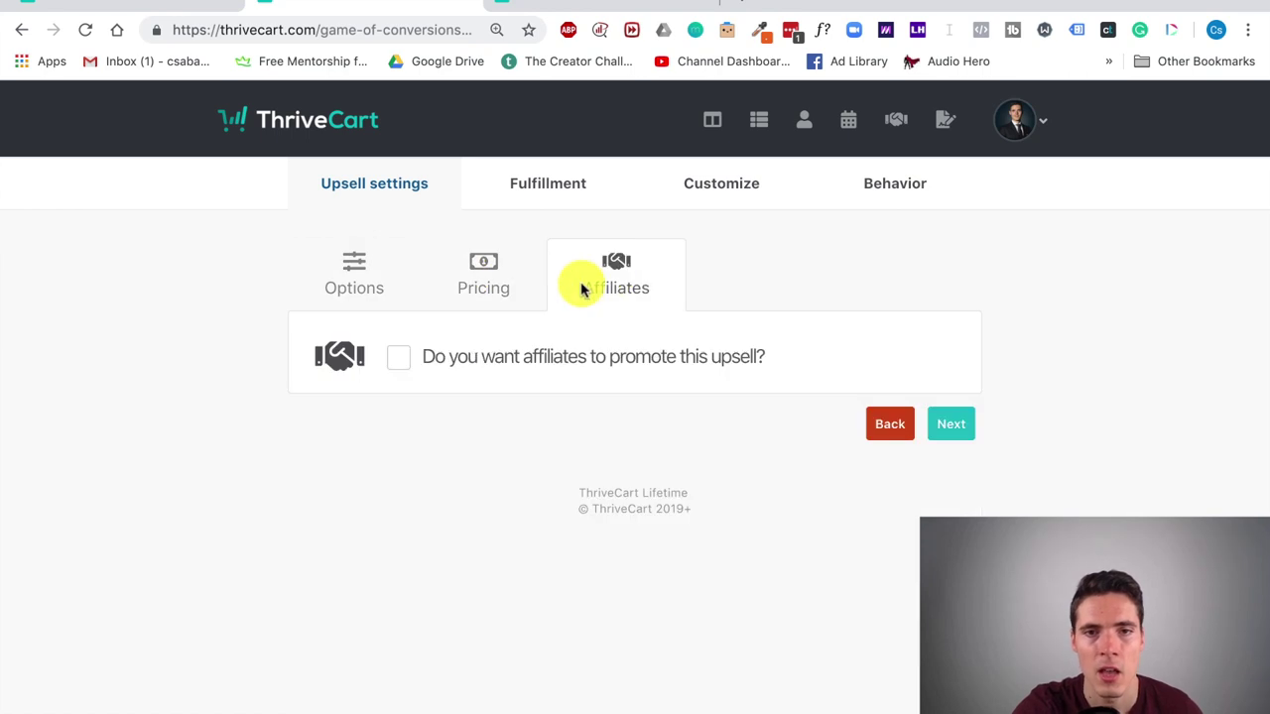
{"action": "left_click", "coordinate": [562, 202]}
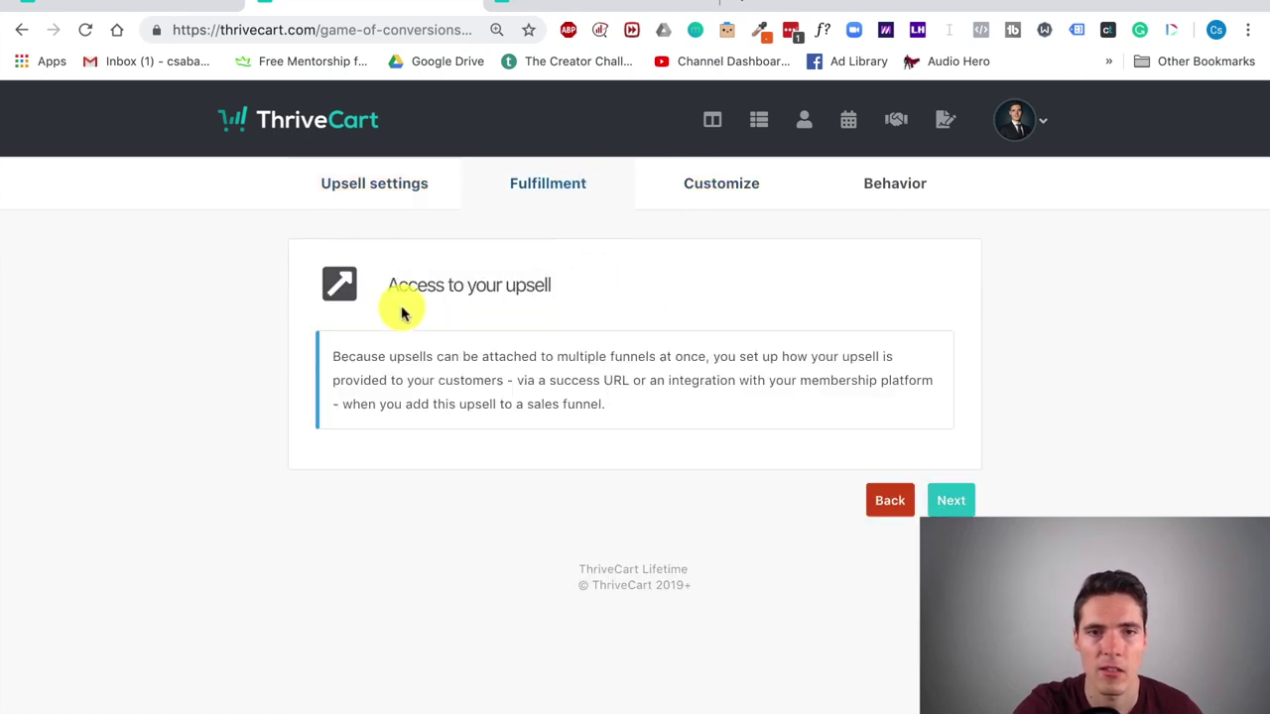
{"action": "left_click", "coordinate": [707, 201]}
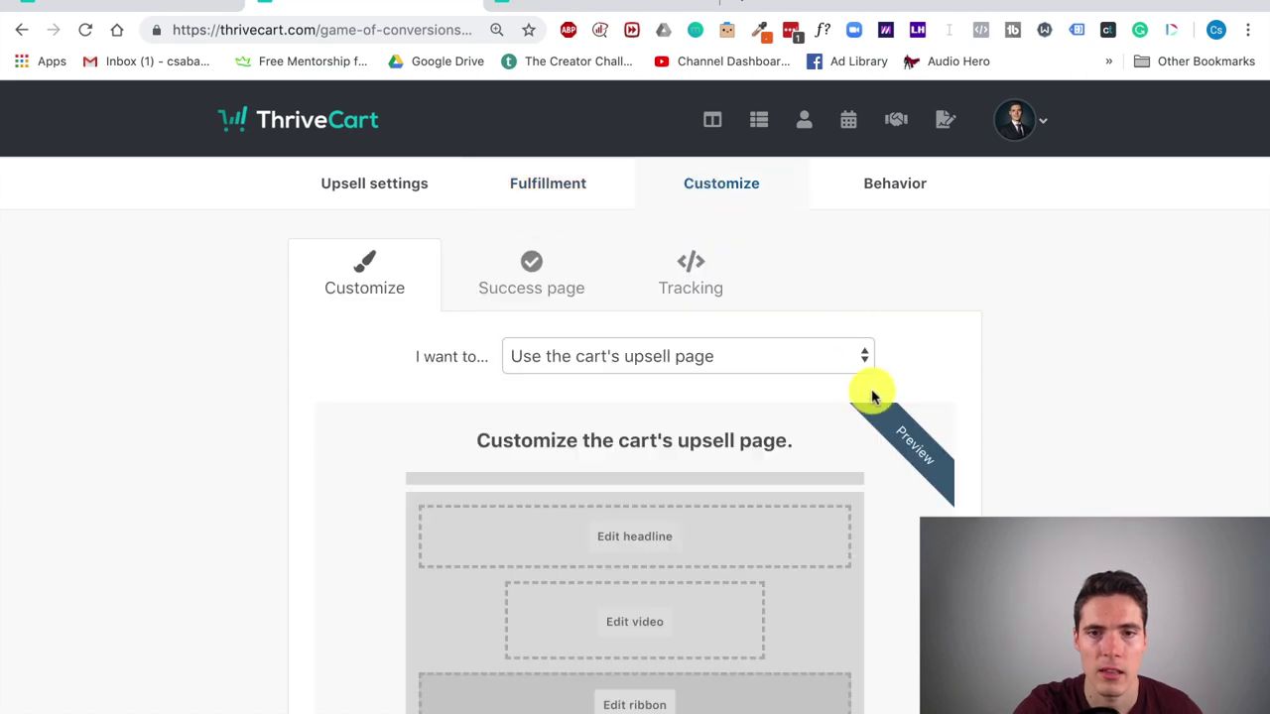
{"action": "scroll", "coordinate": [870, 394], "scroll_direction": "down", "scroll_amount": 3}
{"action": "scroll", "coordinate": [870, 400], "scroll_direction": "down", "scroll_amount": 2}
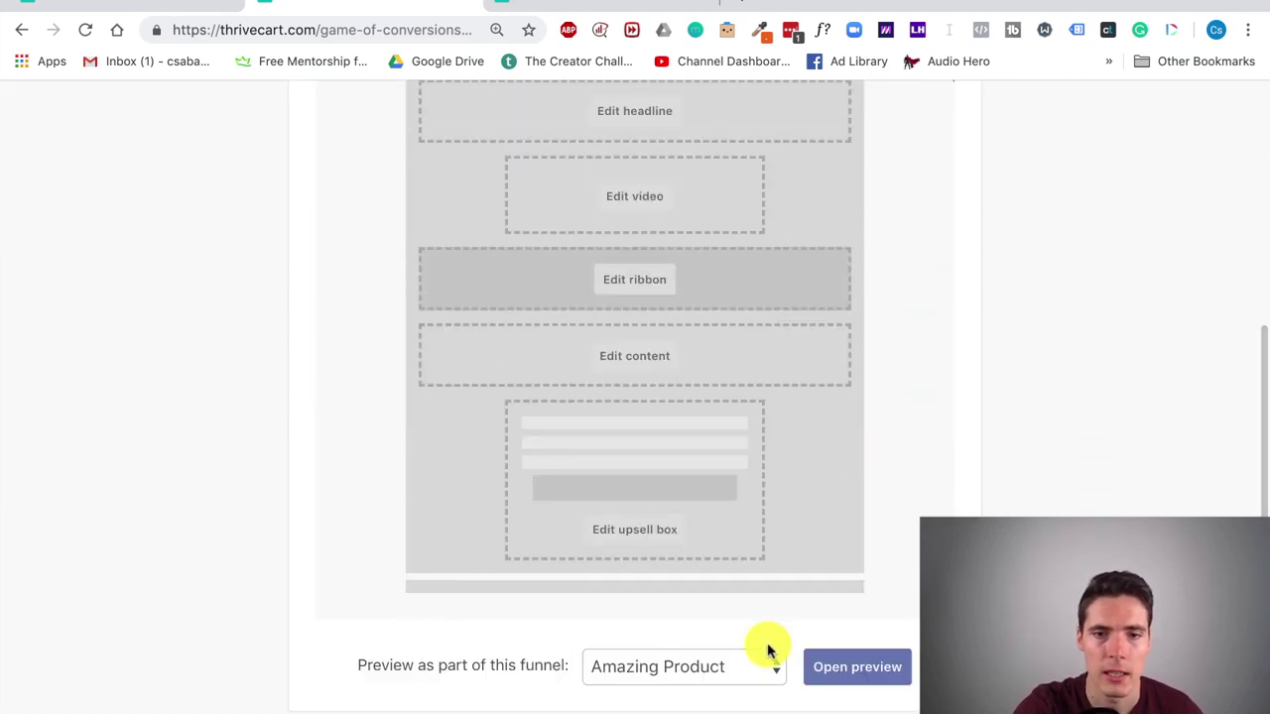
{"action": "scroll", "coordinate": [784, 635], "scroll_direction": "down", "scroll_amount": 2}
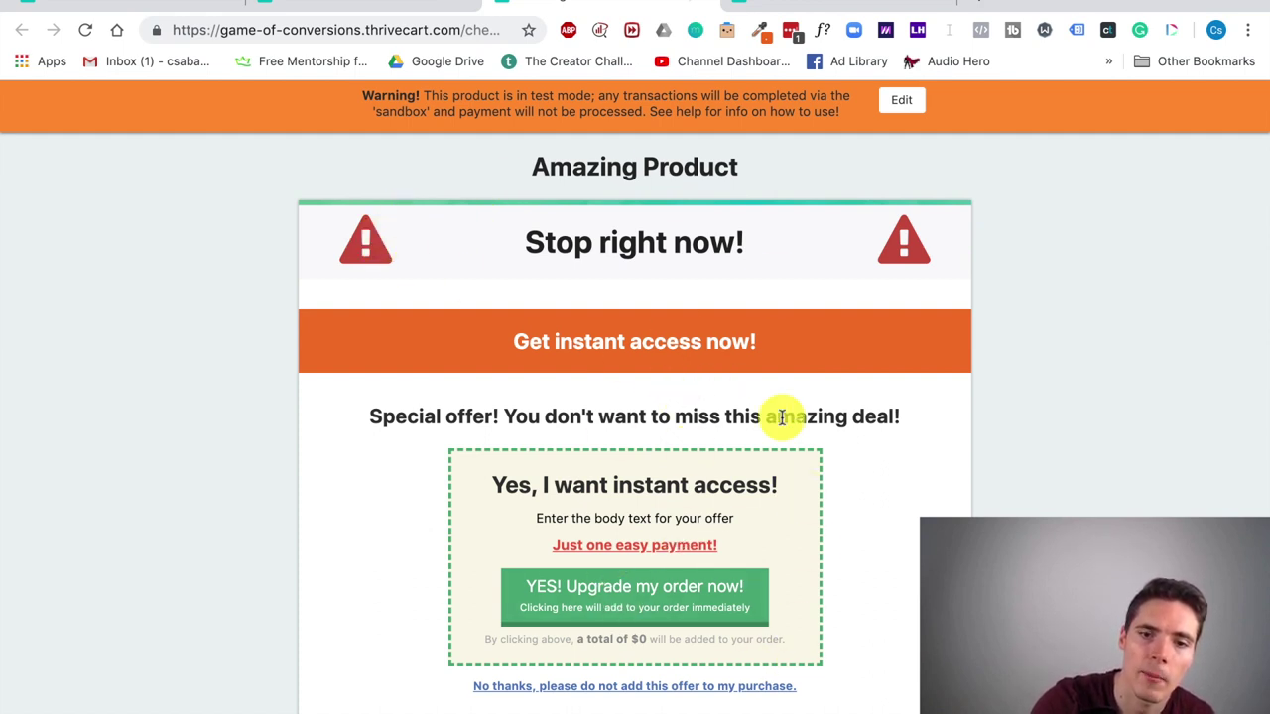
{"action": "scroll", "coordinate": [780, 422], "scroll_direction": "down", "scroll_amount": 1}
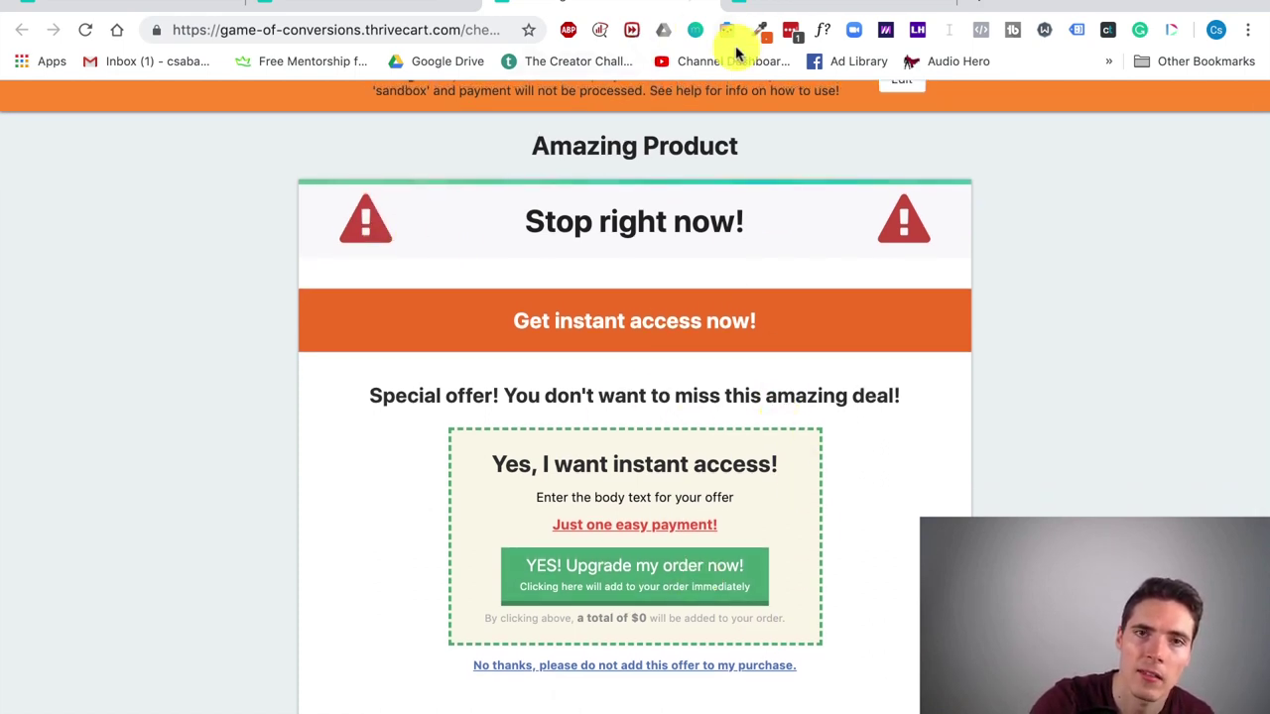
Step: Leave the preview and return to Amazing Product's Cart URLs page
{"action": "left_click", "coordinate": [716, 6]}
{"action": "scroll", "coordinate": [823, 297], "scroll_direction": "up", "scroll_amount": 3}
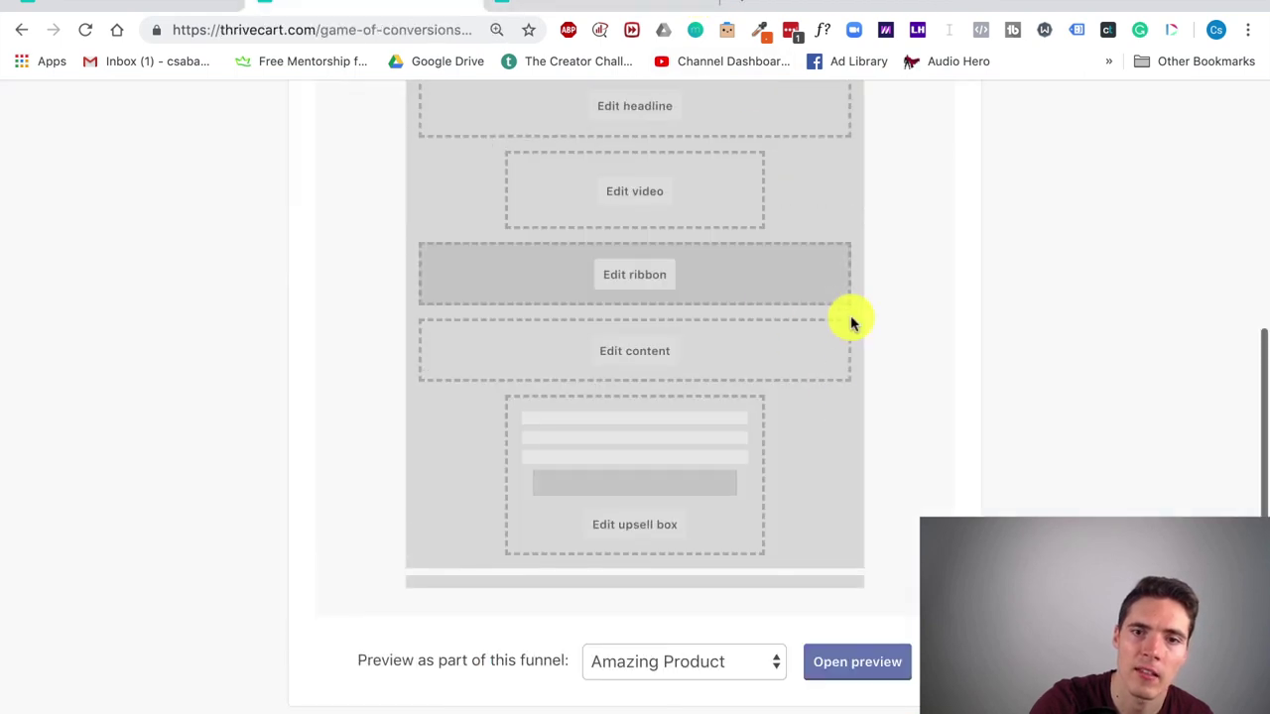
{"action": "scroll", "coordinate": [667, 341], "scroll_direction": "up", "scroll_amount": 3}
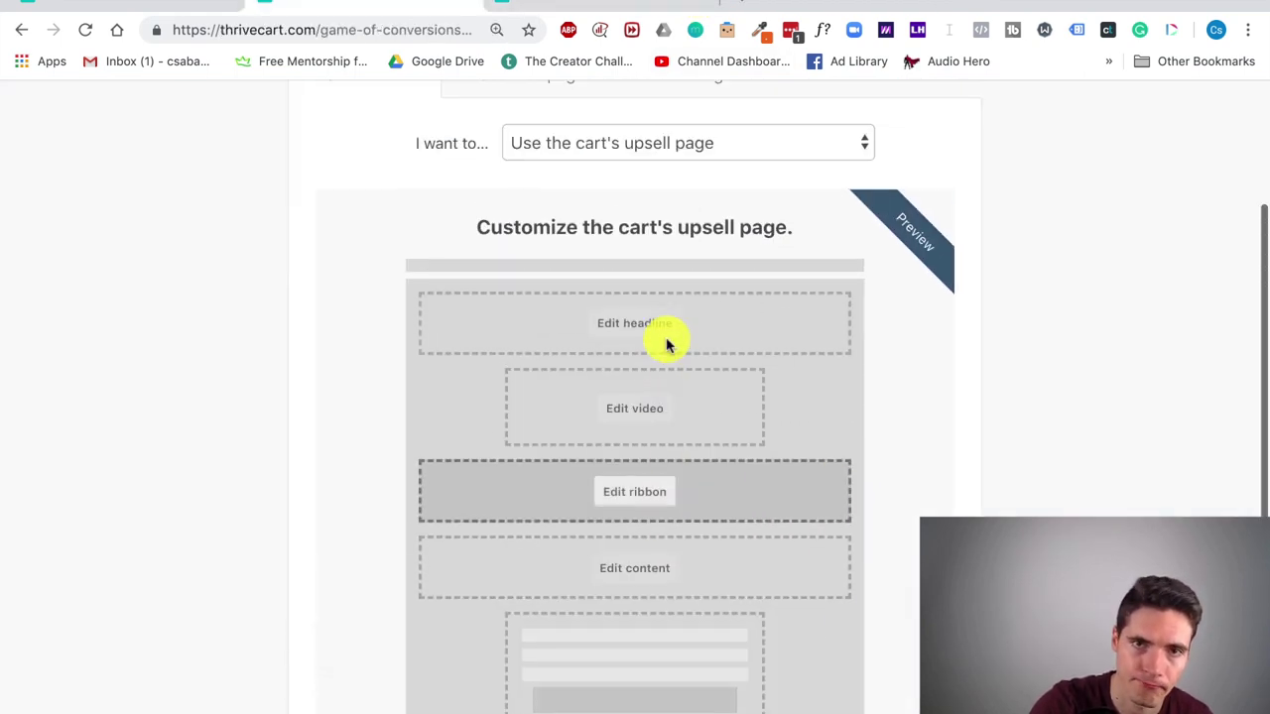
{"action": "left_click", "coordinate": [159, 6]}
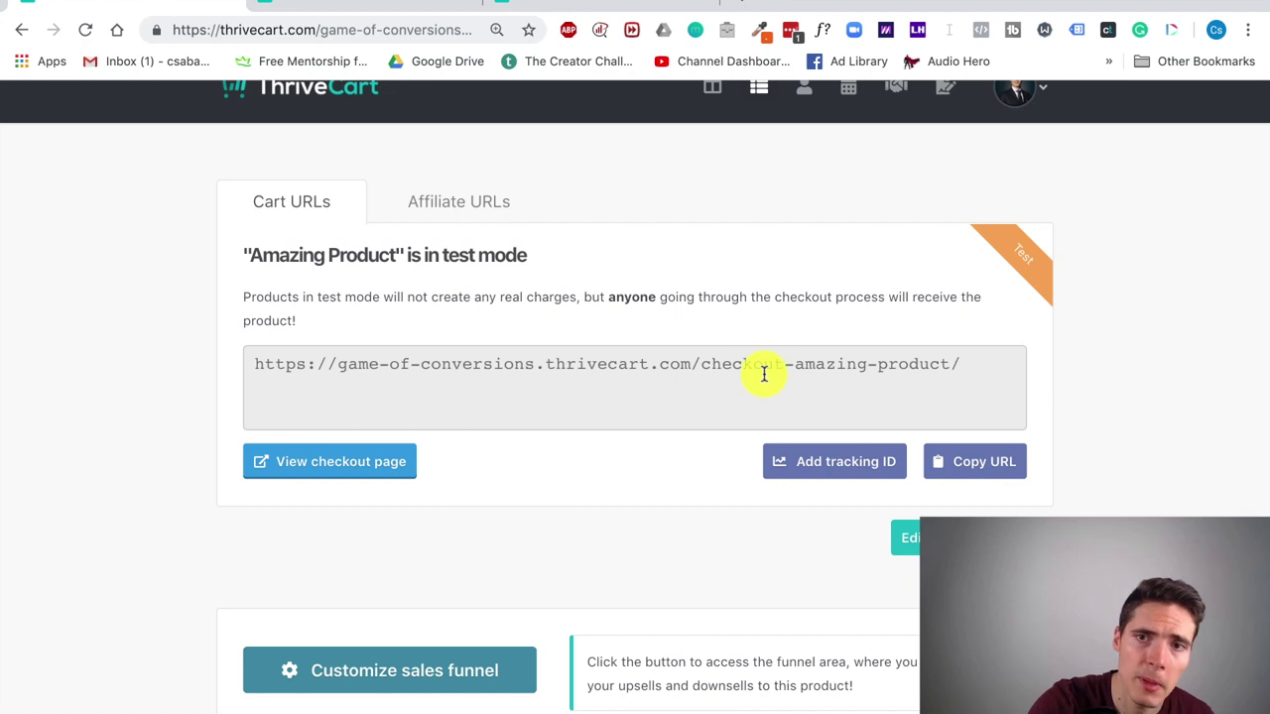
Step: Browse the Transactions, Subscriptions, Affiliates and JV Contracts pages
{"action": "scroll", "coordinate": [780, 284], "scroll_direction": "up", "scroll_amount": 1}
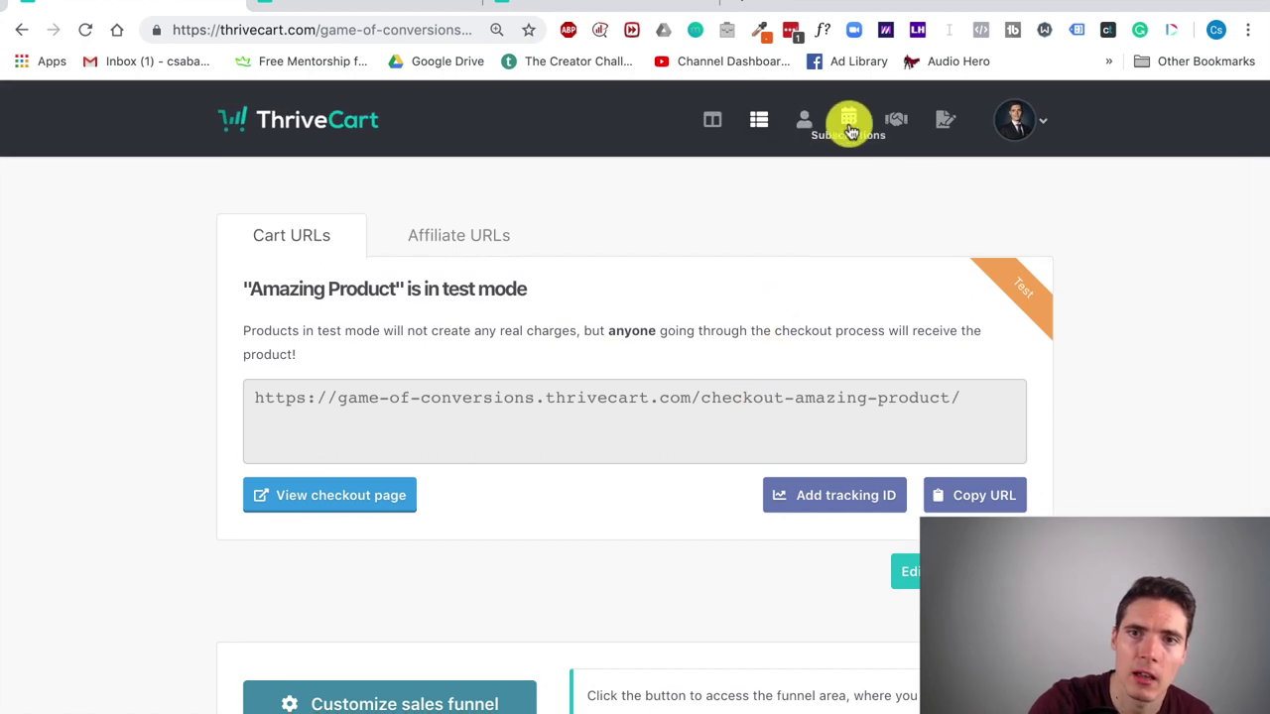
{"action": "left_click", "coordinate": [808, 123]}
{"action": "left_click", "coordinate": [849, 120]}
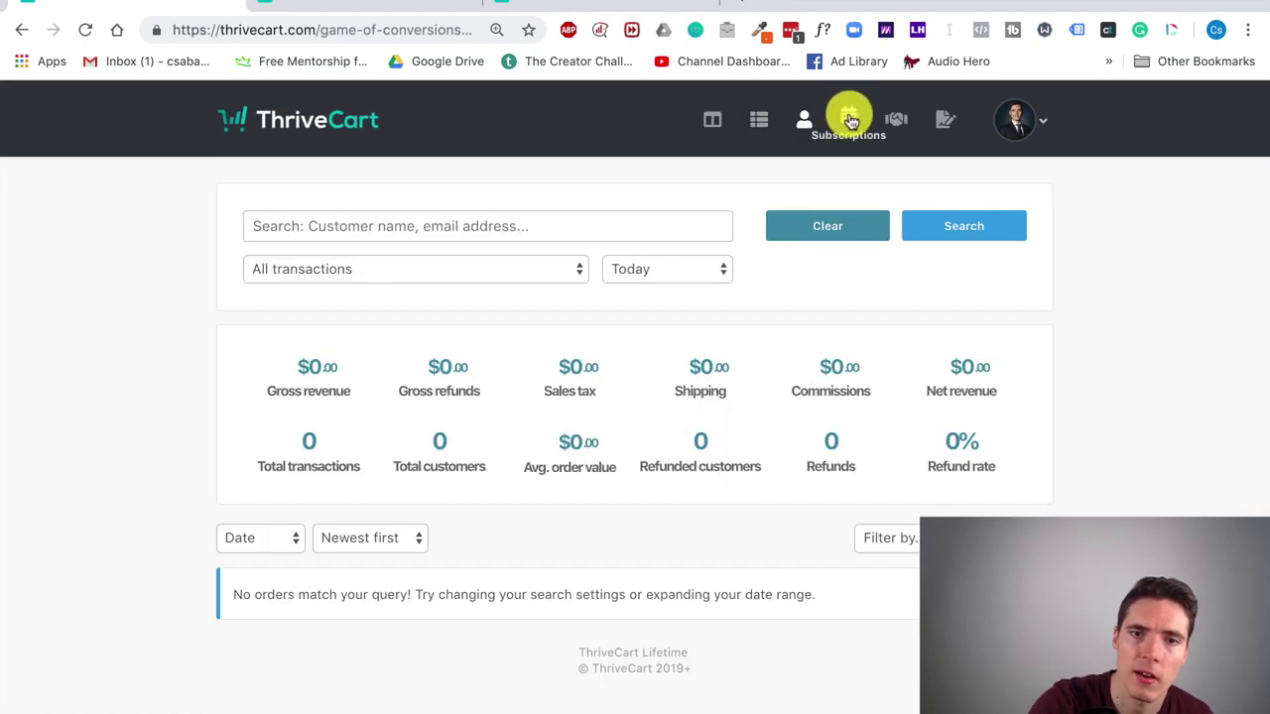
{"action": "left_click", "coordinate": [896, 123]}
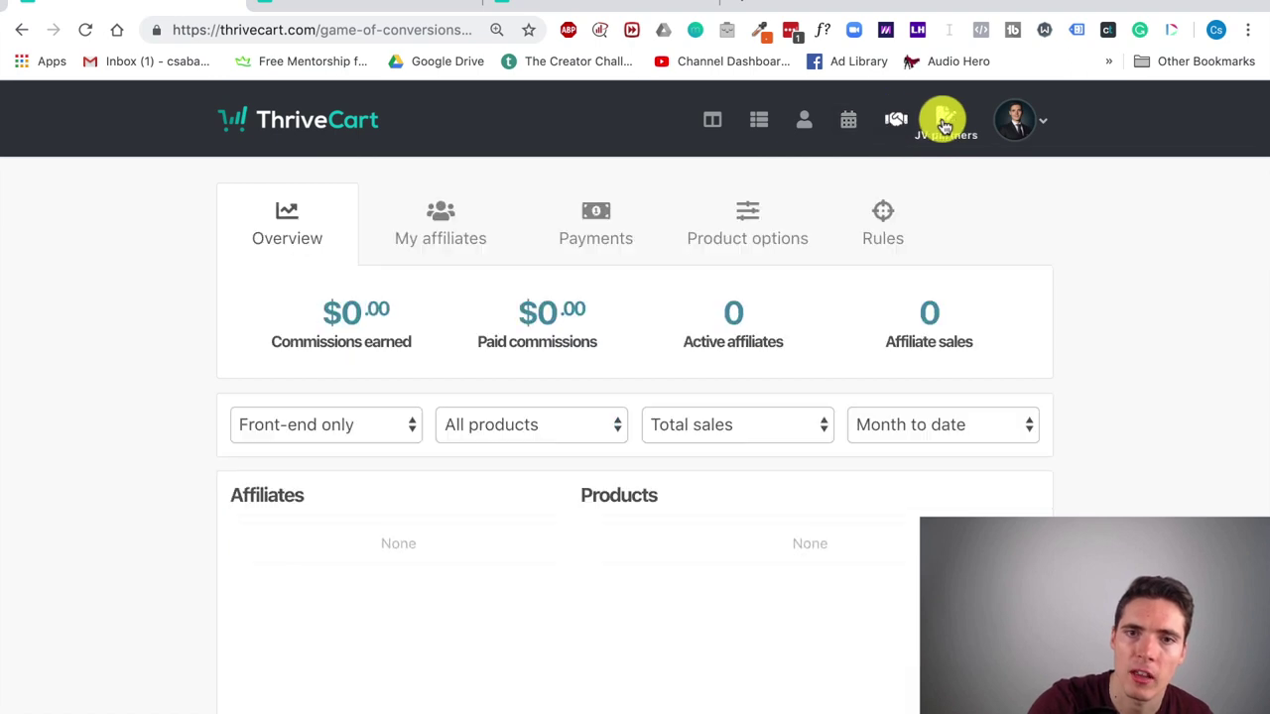
{"action": "left_click", "coordinate": [944, 119]}
Step: Start a new JV contract, then back out to the empty contracts overview
{"action": "scroll", "coordinate": [599, 315], "scroll_direction": "down", "scroll_amount": 2}
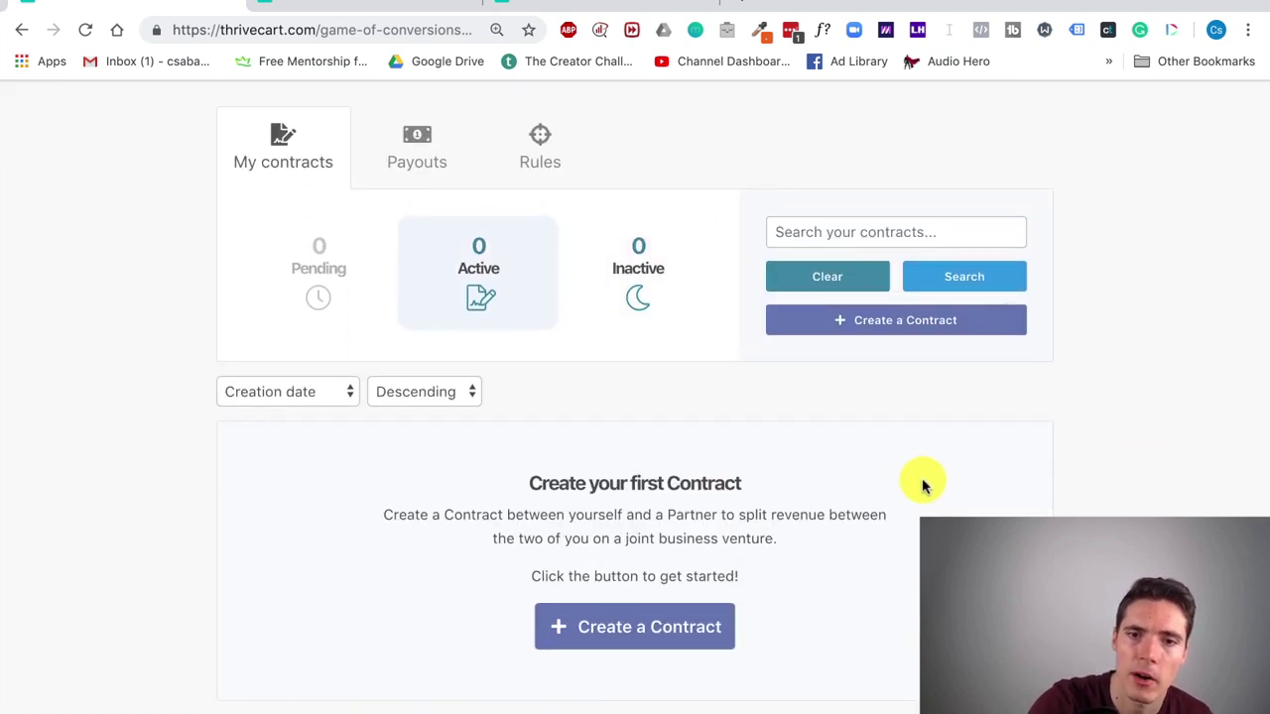
{"action": "scroll", "coordinate": [912, 496], "scroll_direction": "up", "scroll_amount": 1}
{"action": "left_click", "coordinate": [689, 673]}
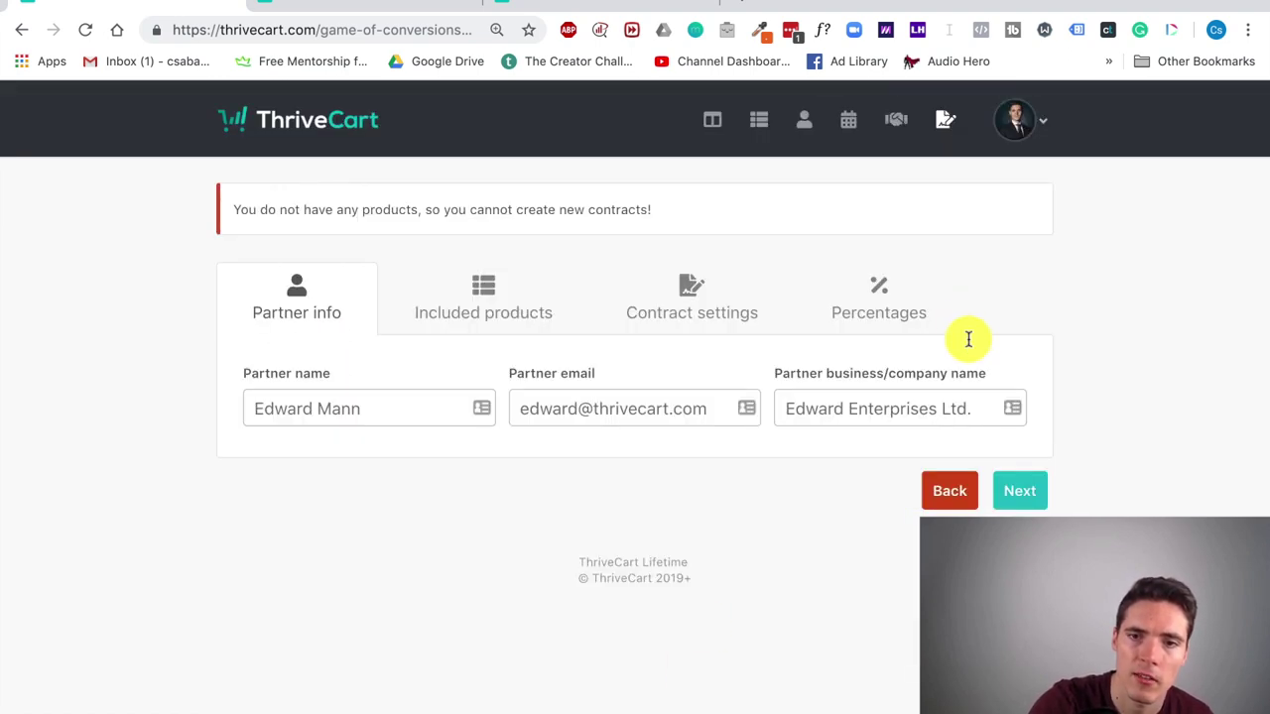
{"action": "left_click", "coordinate": [949, 496]}
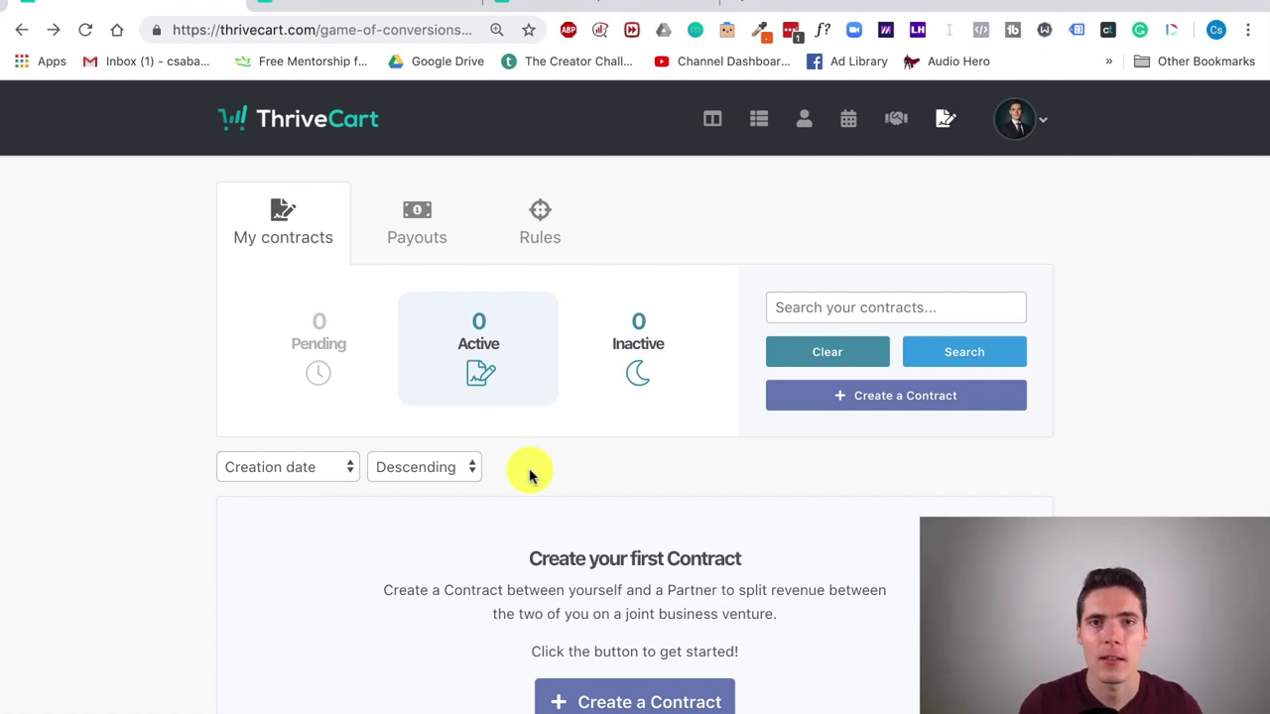
Step: On the private pilot program page, choose the lifetime license and view the $195 Pro upgrade, $690 total
{"action": "left_click", "coordinate": [546, 10]}
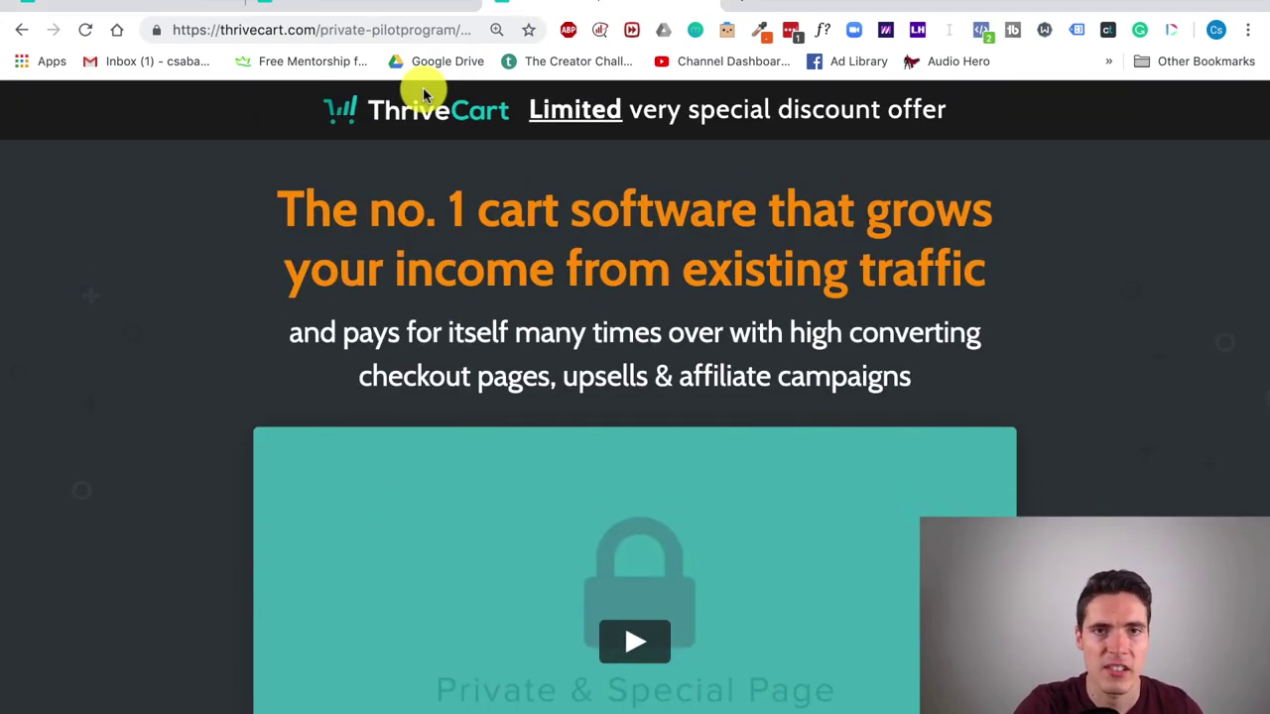
{"action": "scroll", "coordinate": [419, 397], "scroll_direction": "down", "scroll_amount": 6}
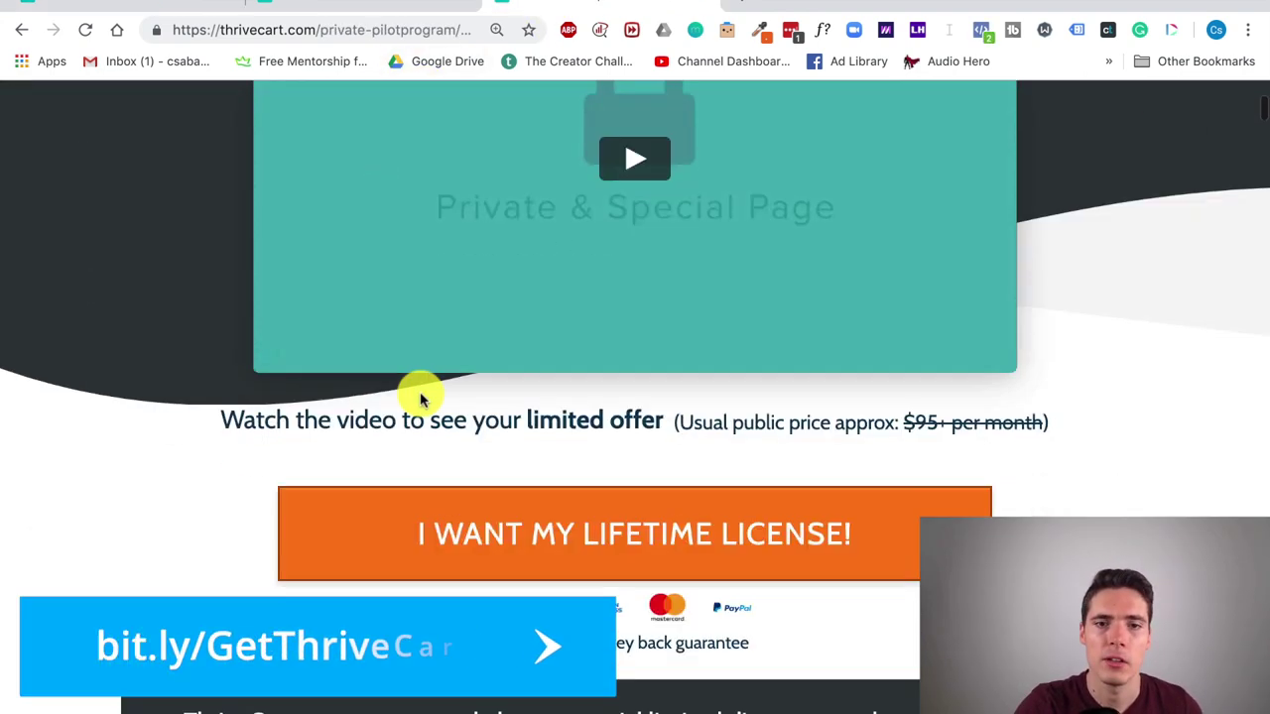
{"action": "left_click", "coordinate": [519, 434]}
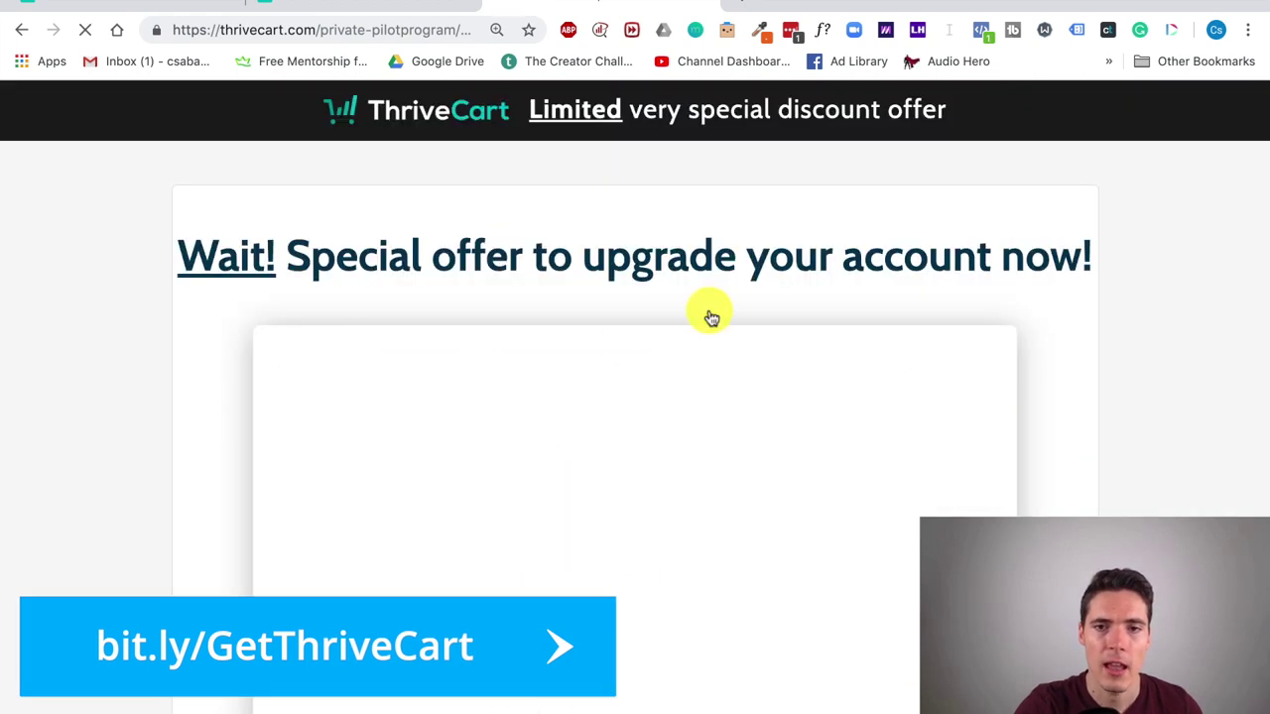
{"action": "scroll", "coordinate": [709, 316], "scroll_direction": "down", "scroll_amount": 3}
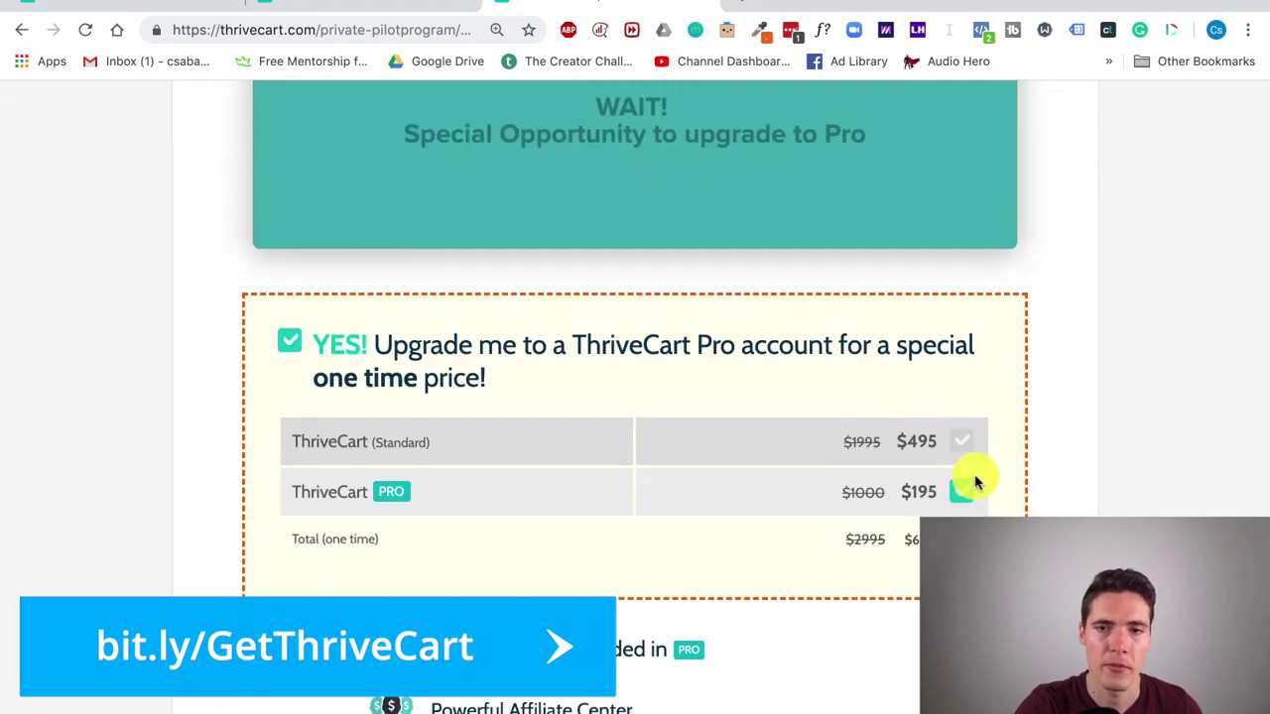
{"action": "scroll", "coordinate": [463, 496], "scroll_direction": "down", "scroll_amount": 1}
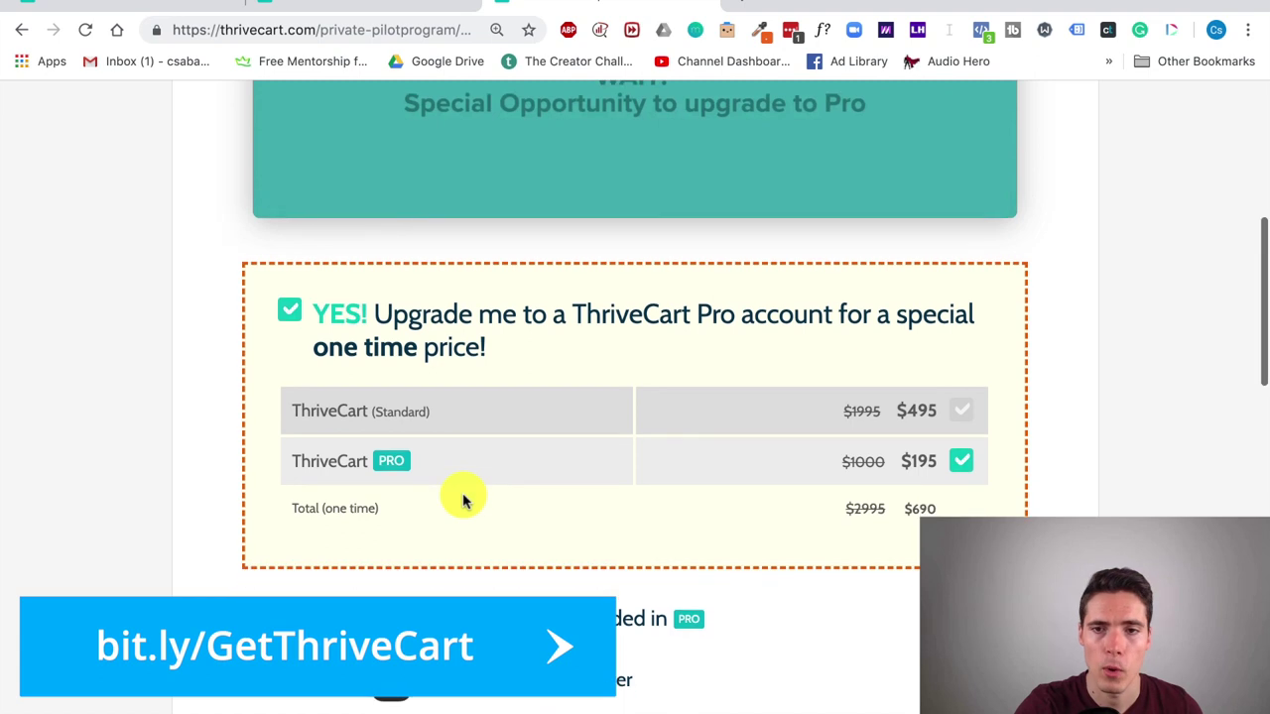